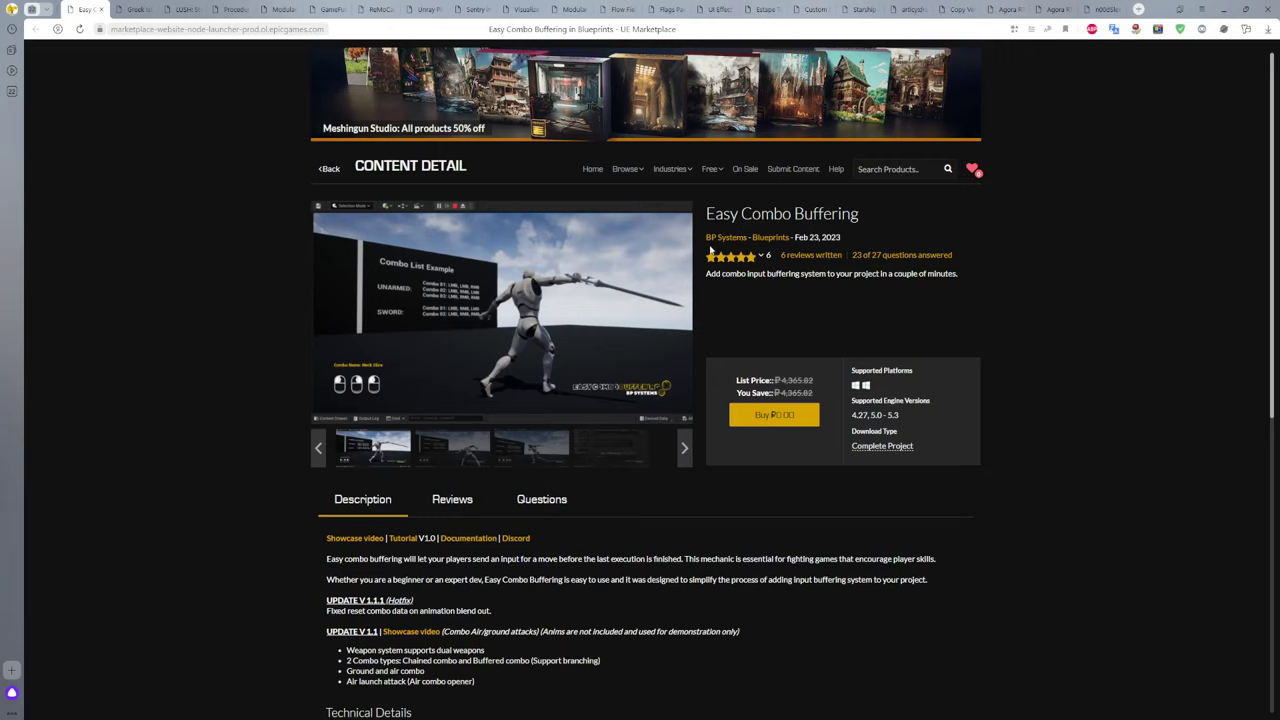
Step: Select the Easy Combo Buffering title, then bring the A_12_project2023 Unreal Editor window forward
{"action": "mouse_move", "coordinate": [716, 257]}
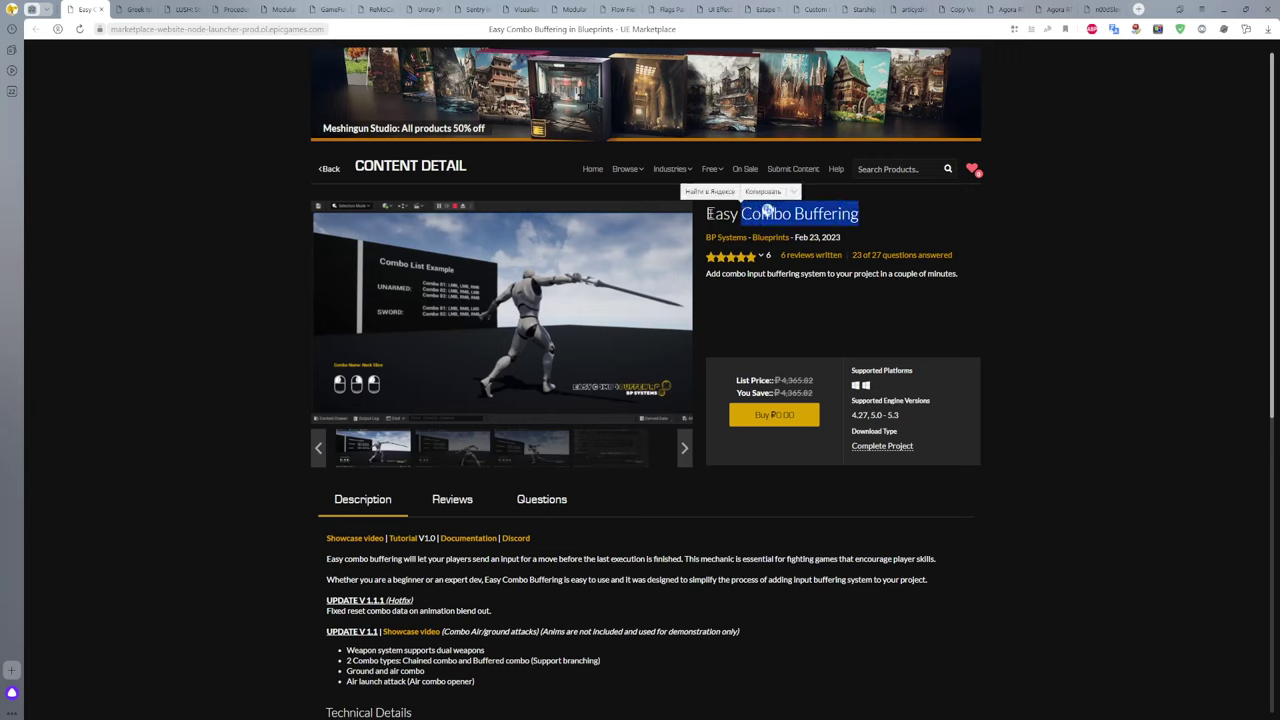
{"action": "left_click_drag", "start_coordinate": [707, 213], "coordinate": [716, 214]}
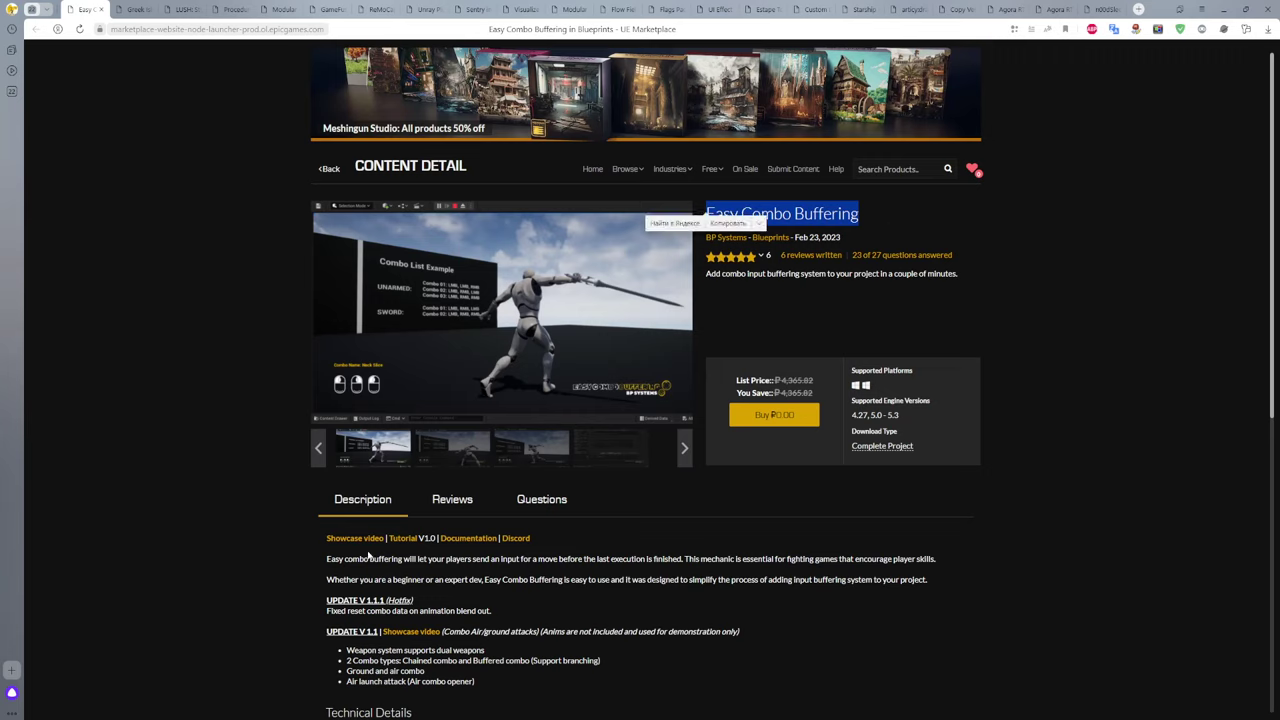
{"action": "left_click", "coordinate": [133, 716]}
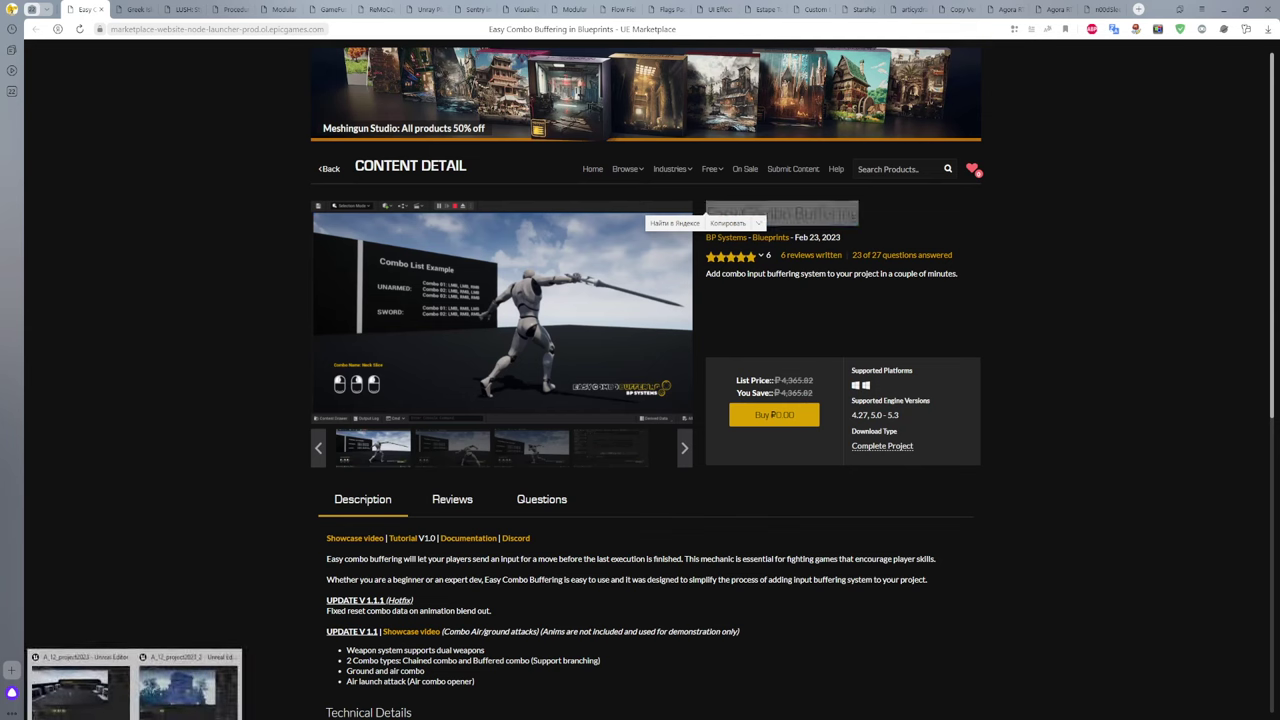
{"action": "left_click", "coordinate": [92, 688]}
Step: Start a Play-in-Editor session of ThirdPersonExampleMap and capture the mouse in the game view
{"action": "mouse_move", "coordinate": [493, 355]}
{"action": "right_mouse_down"}
{"action": "mouse_move", "coordinate": [614, 277]}
{"action": "mouse_move", "coordinate": [497, 265]}
{"action": "right_mouse_up"}
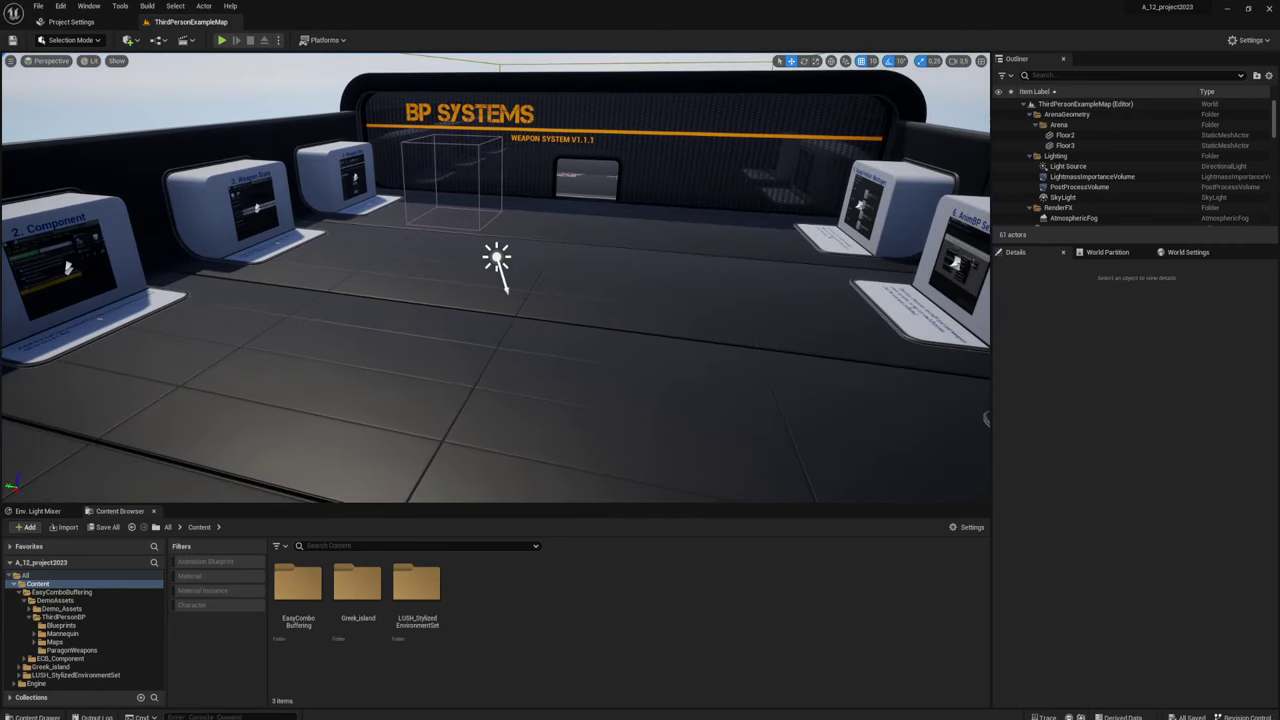
{"action": "left_click", "coordinate": [222, 40]}
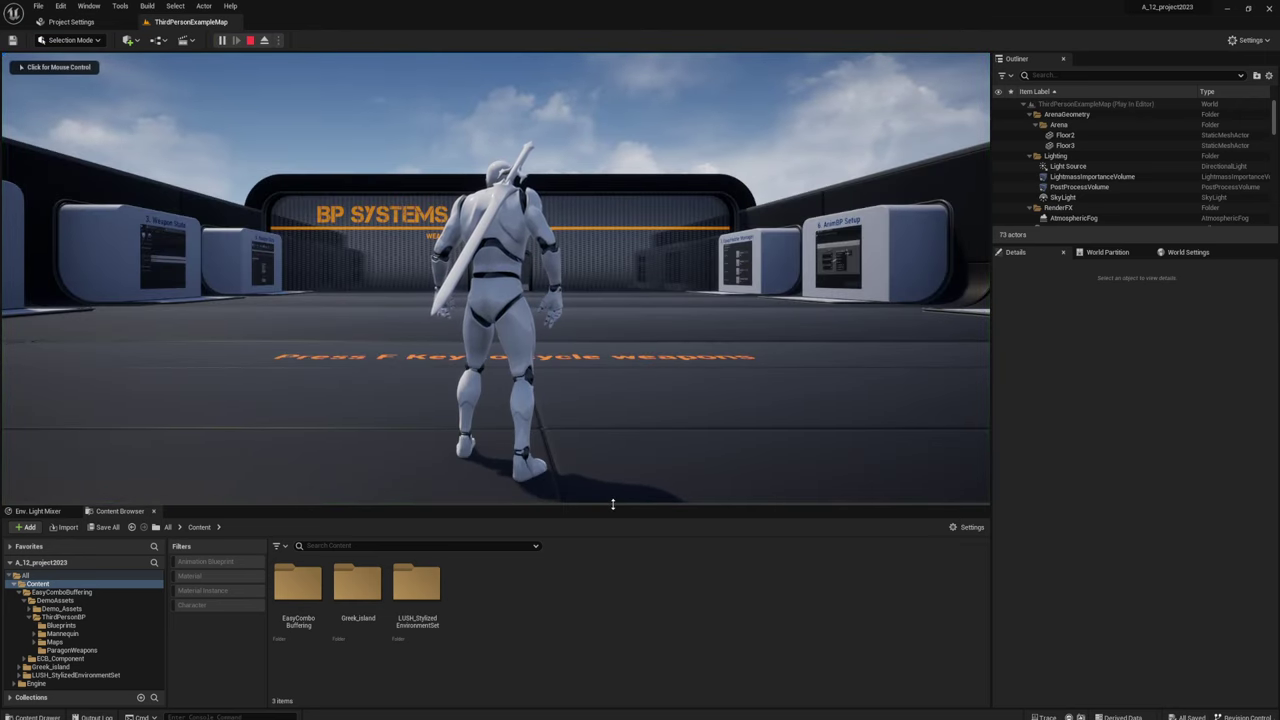
{"action": "left_click_drag", "start_coordinate": [613, 504], "coordinate": [631, 545]}
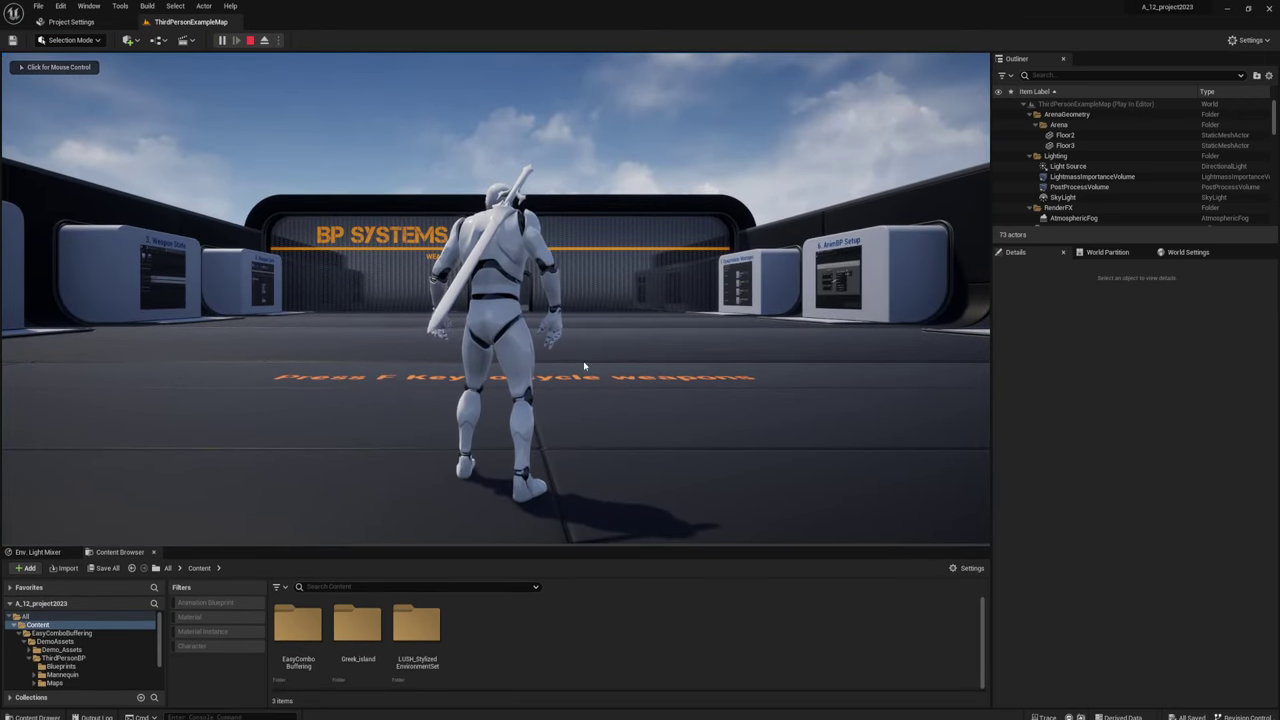
{"action": "left_click", "coordinate": [585, 366]}
Step: Jump repeatedly and run the character around the arena toward the BP Systems wall
{"action": "key", "text": "space"}
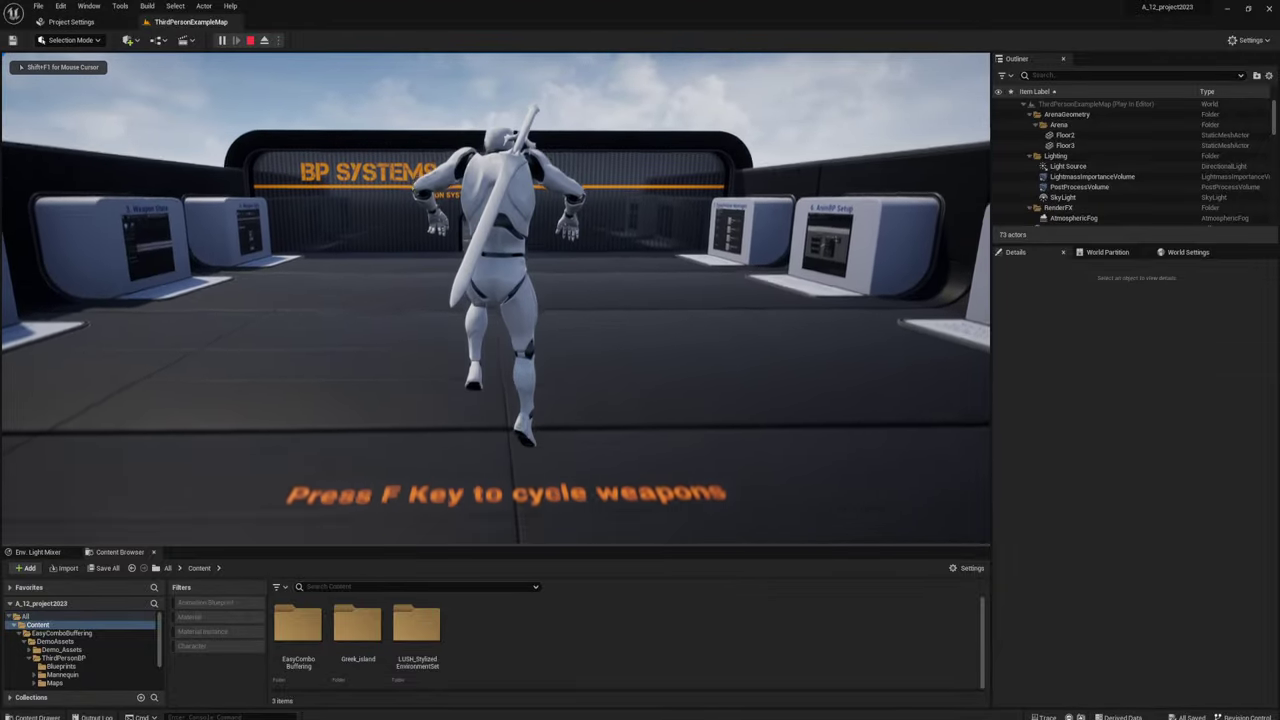
{"action": "key", "text": "space"}
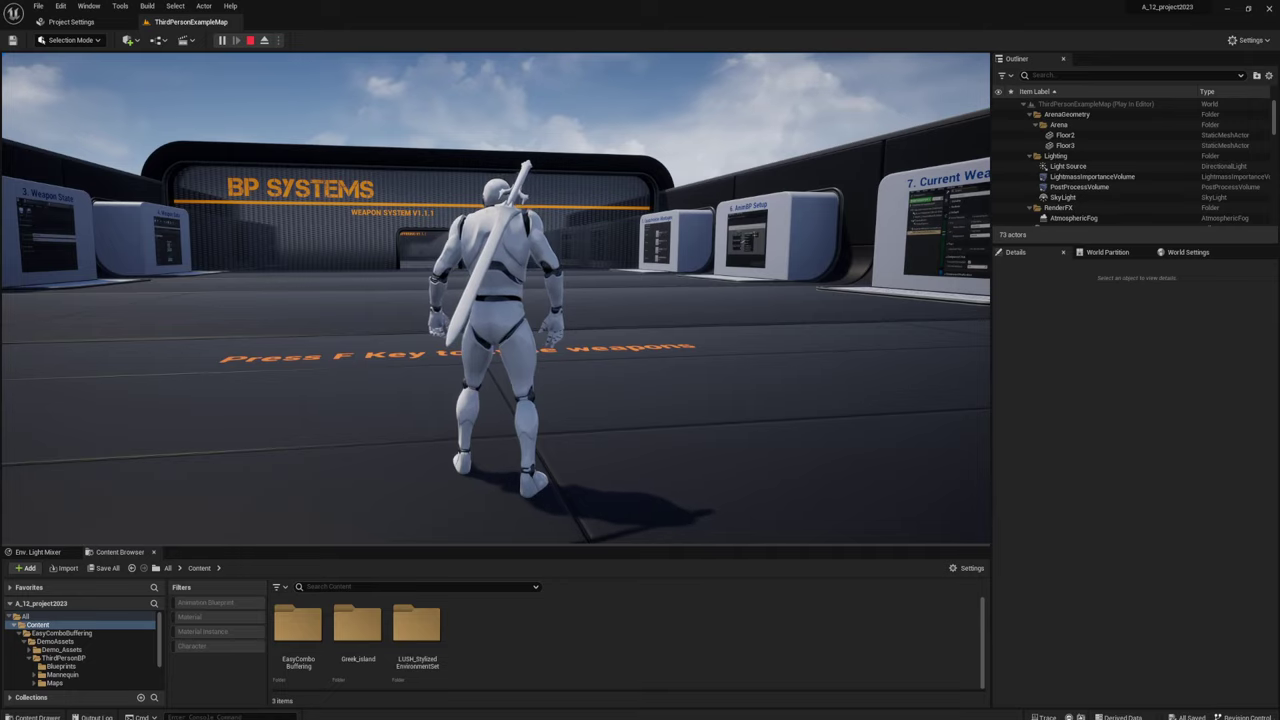
{"action": "key", "text": "space"}
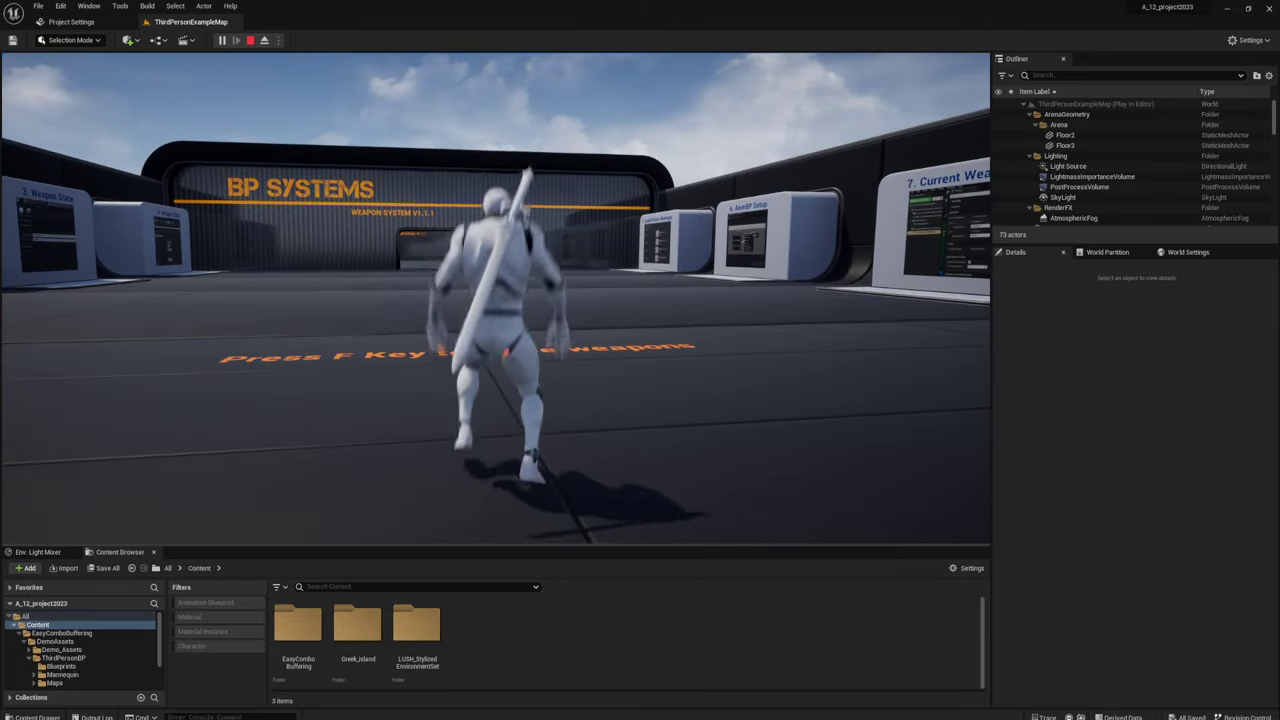
{"action": "key", "text": "w"}
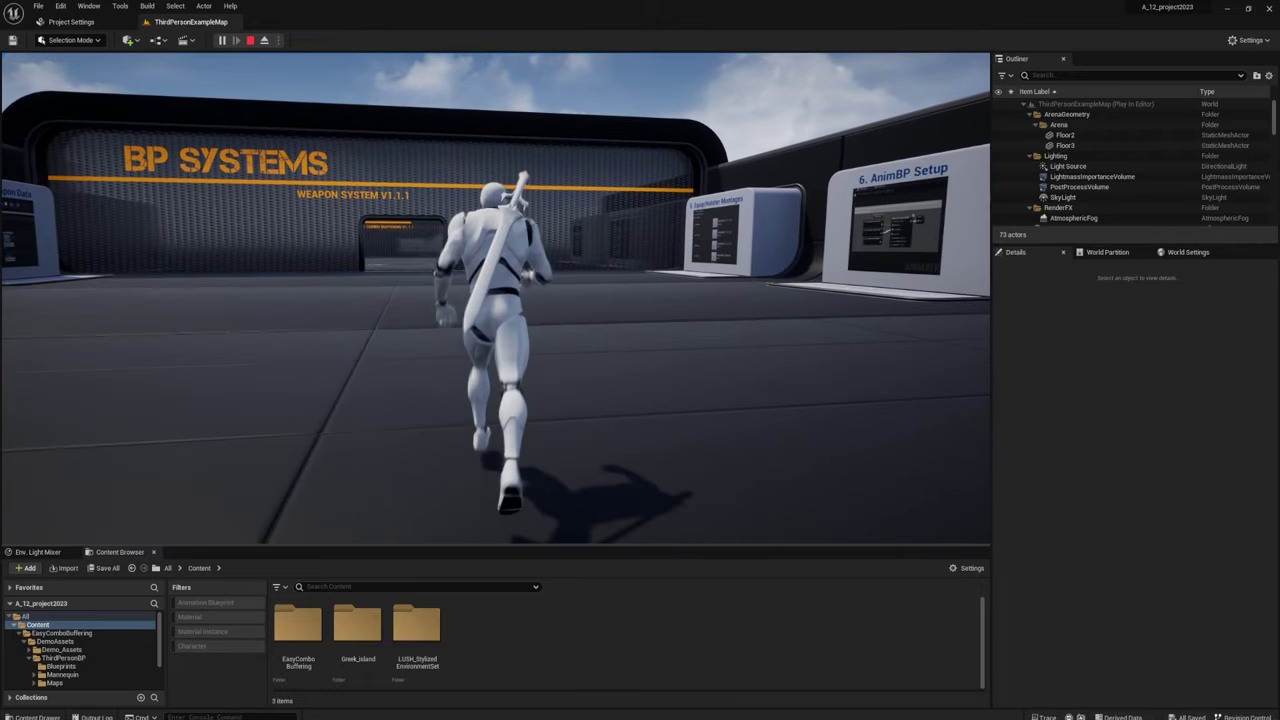
{"action": "key", "text": "s"}
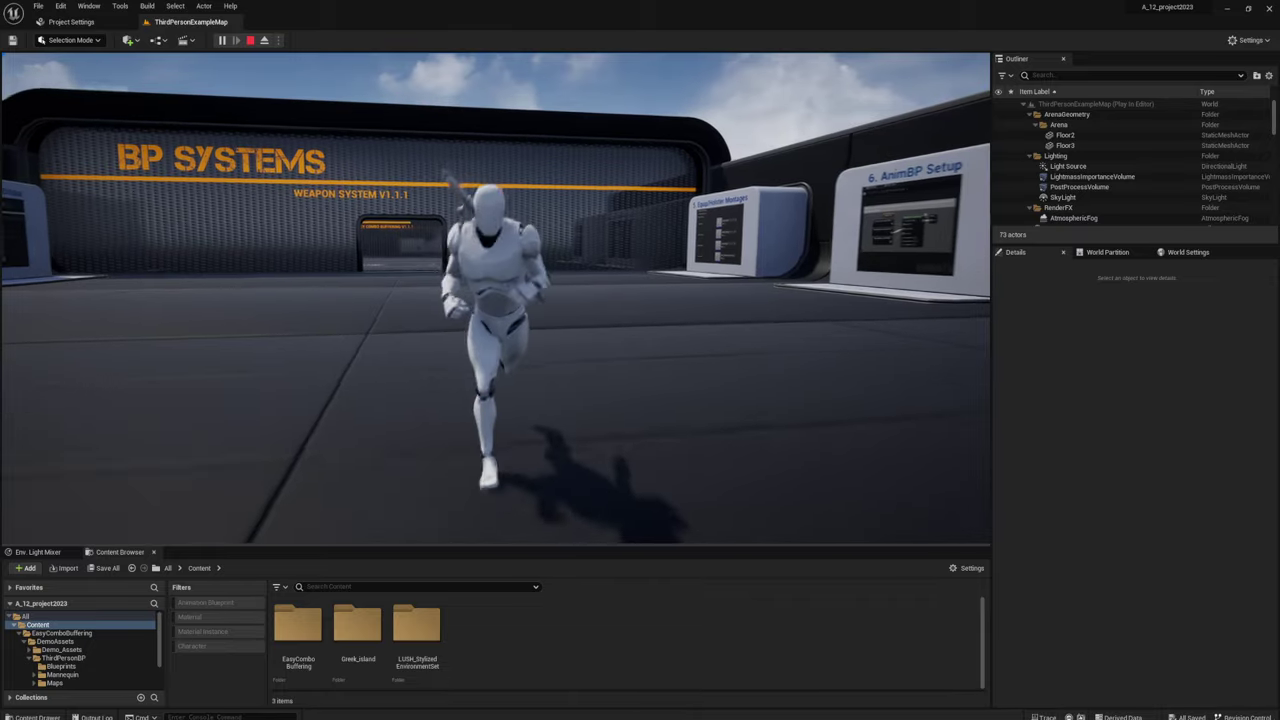
{"action": "key", "text": "a"}
{"action": "key", "text": "w"}
{"action": "key", "text": "s"}
{"action": "key", "text": "a"}
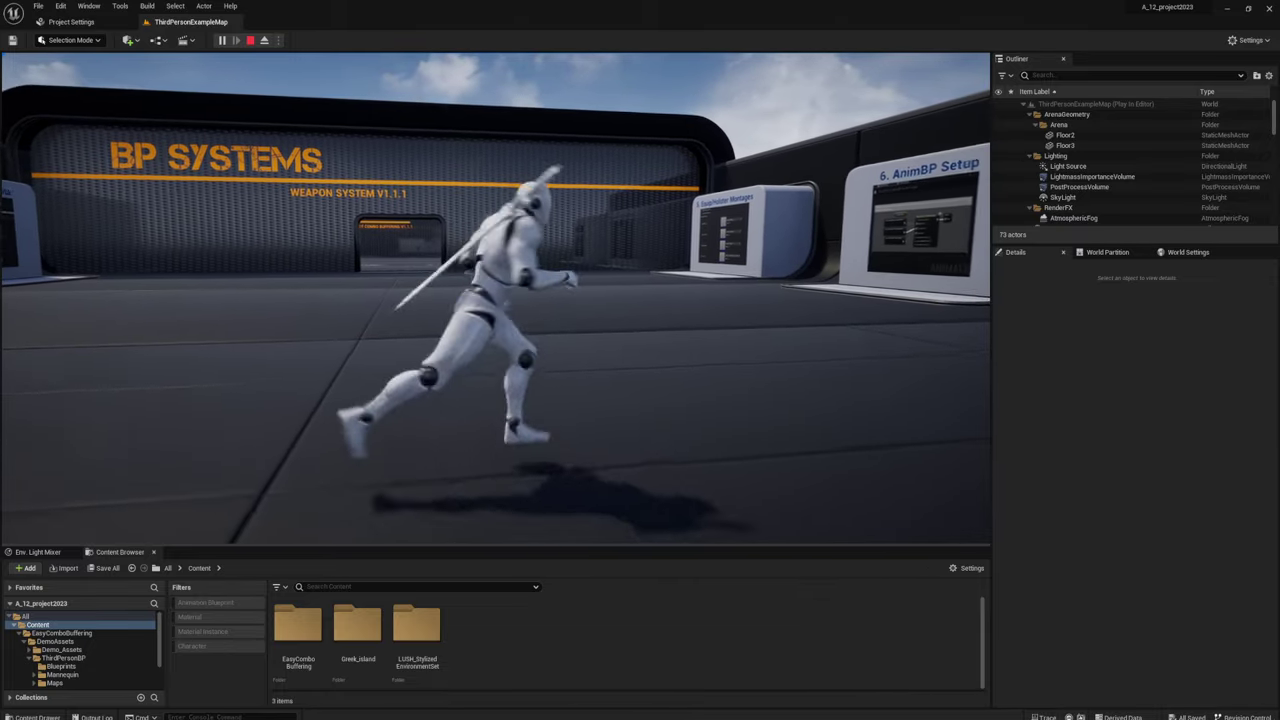
{"action": "key", "text": "w"}
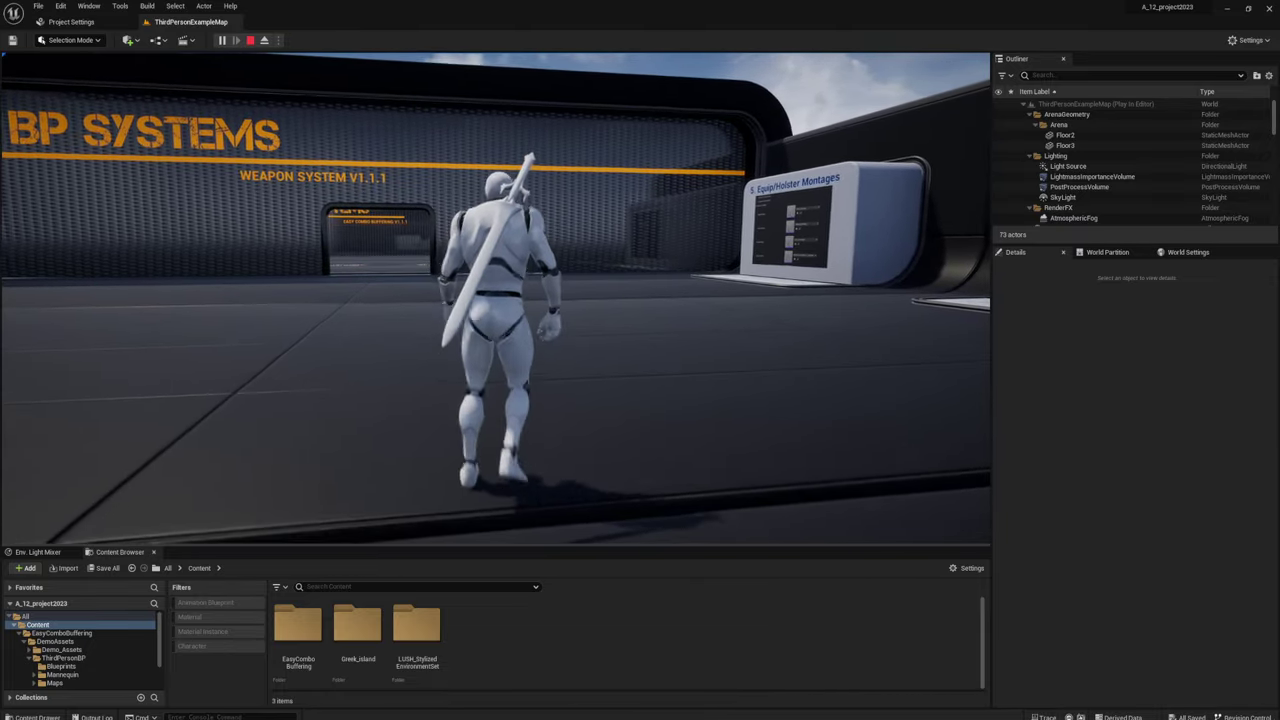
Step: Draw the character's sword with E and jump twice
{"action": "key", "text": "e"}
{"action": "key", "text": "space"}
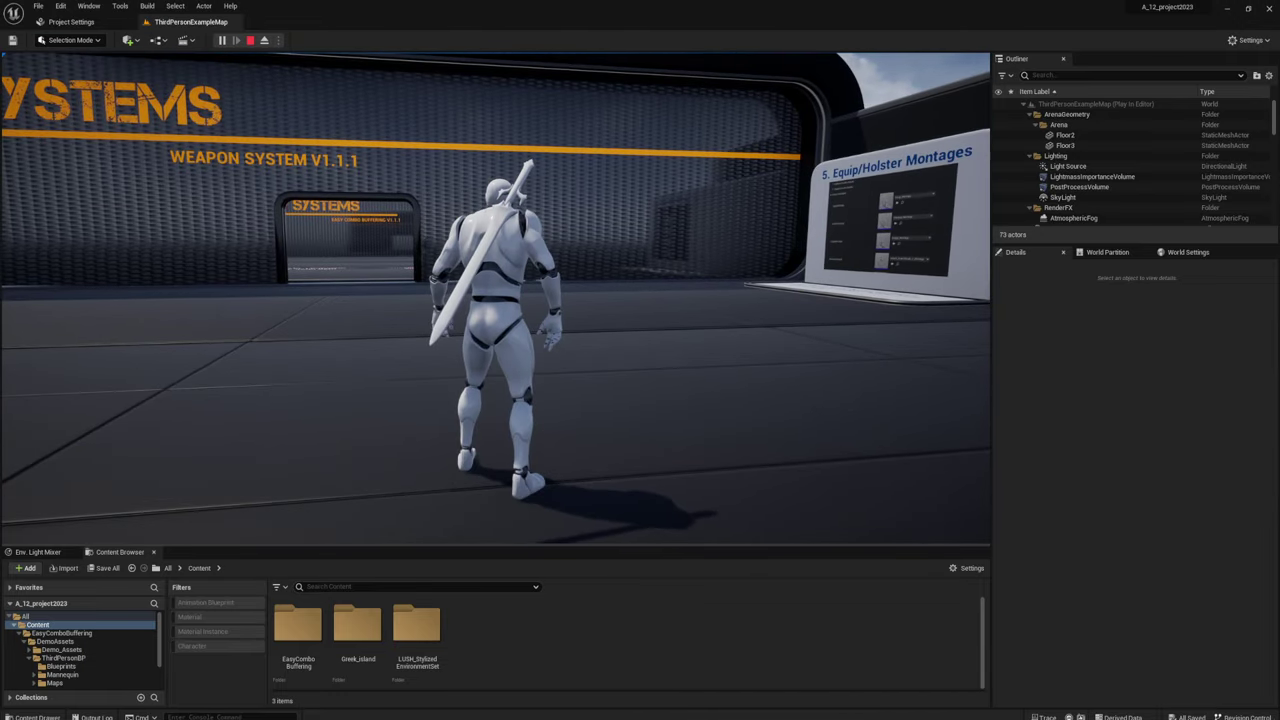
{"action": "key", "text": "space"}
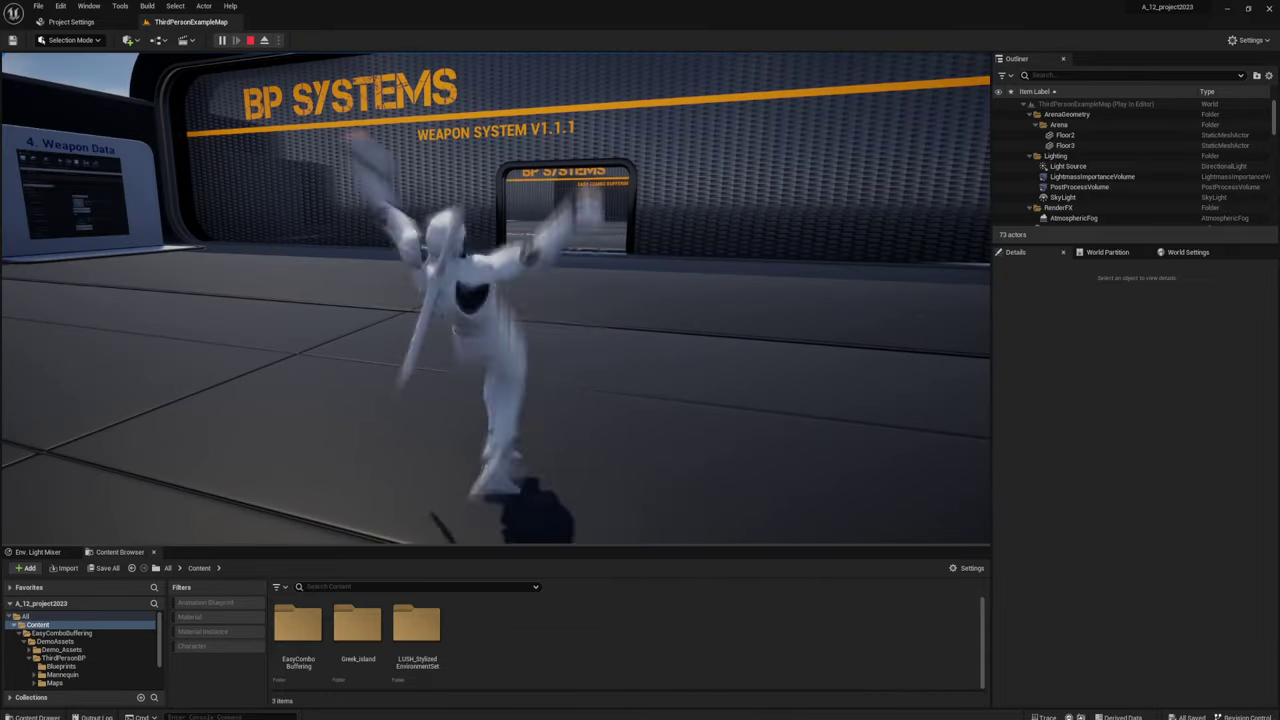
Step: Chain Right Hook attacks, then a lunging attack and the Flip Kick combo
{"action": "left_click", "coordinate": [495, 298]}
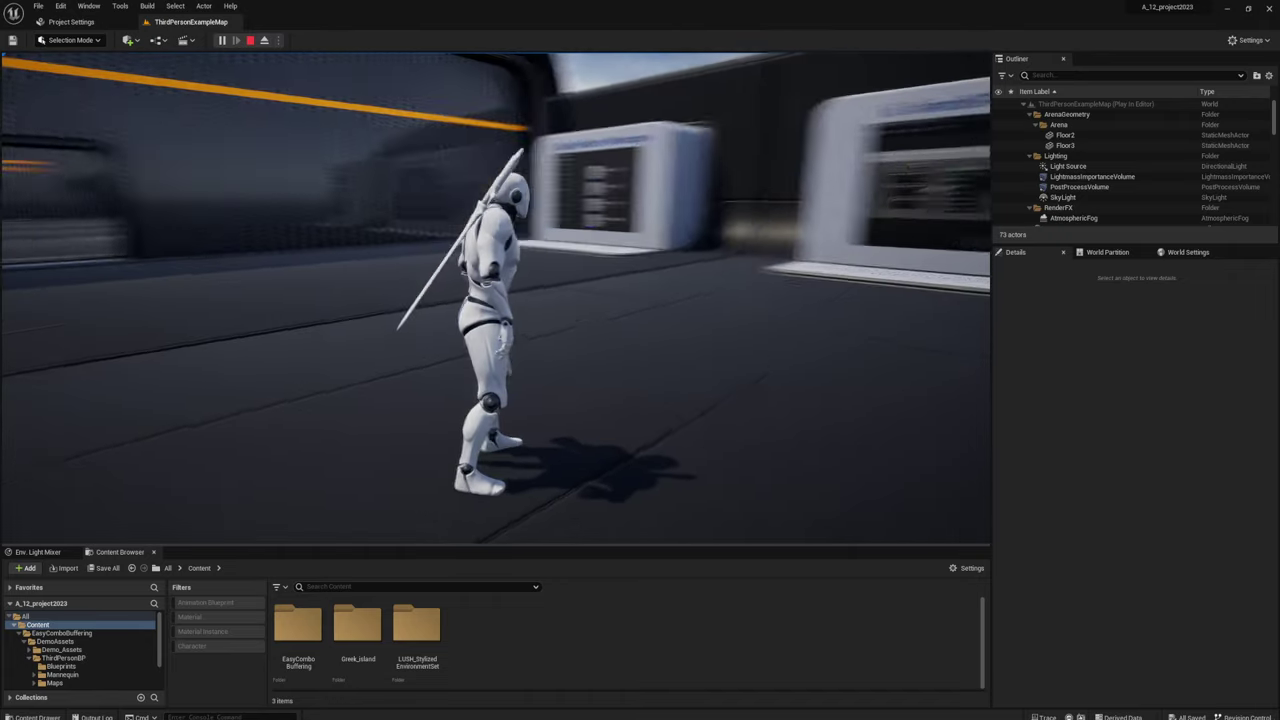
{"action": "left_click", "coordinate": [495, 298]}
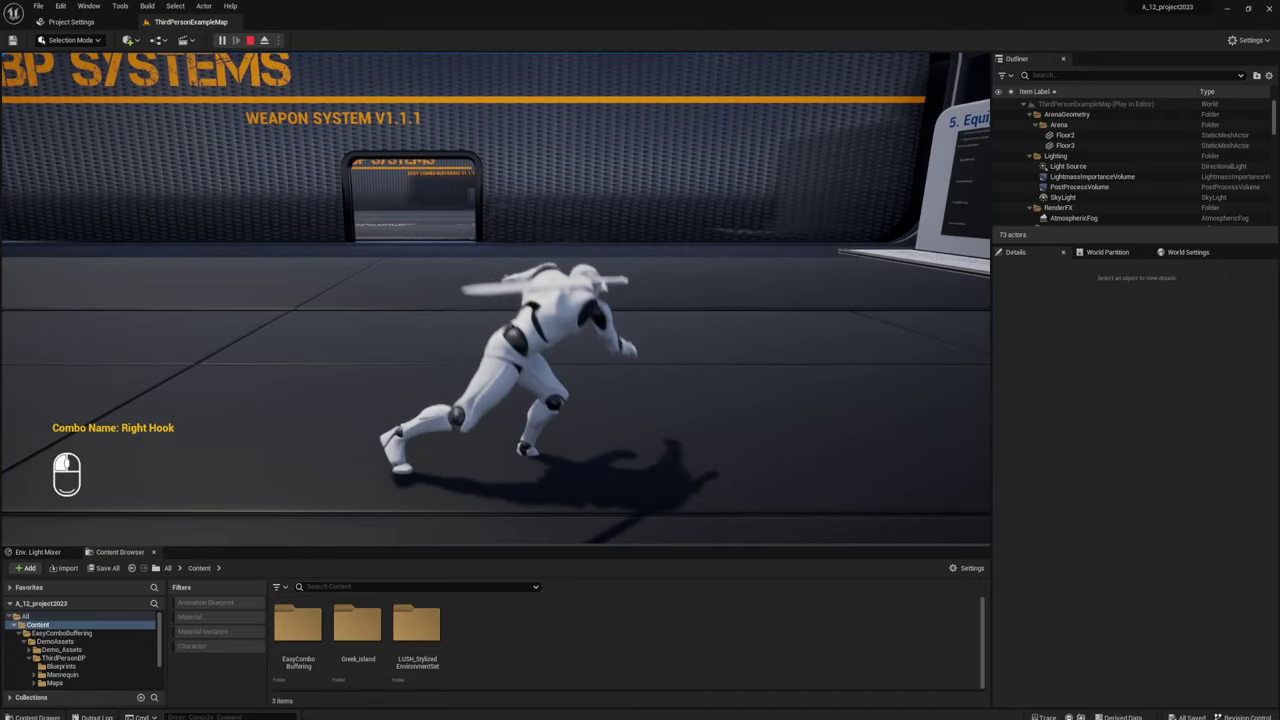
{"action": "left_click", "coordinate": [495, 298]}
{"action": "left_click", "coordinate": [495, 298]}
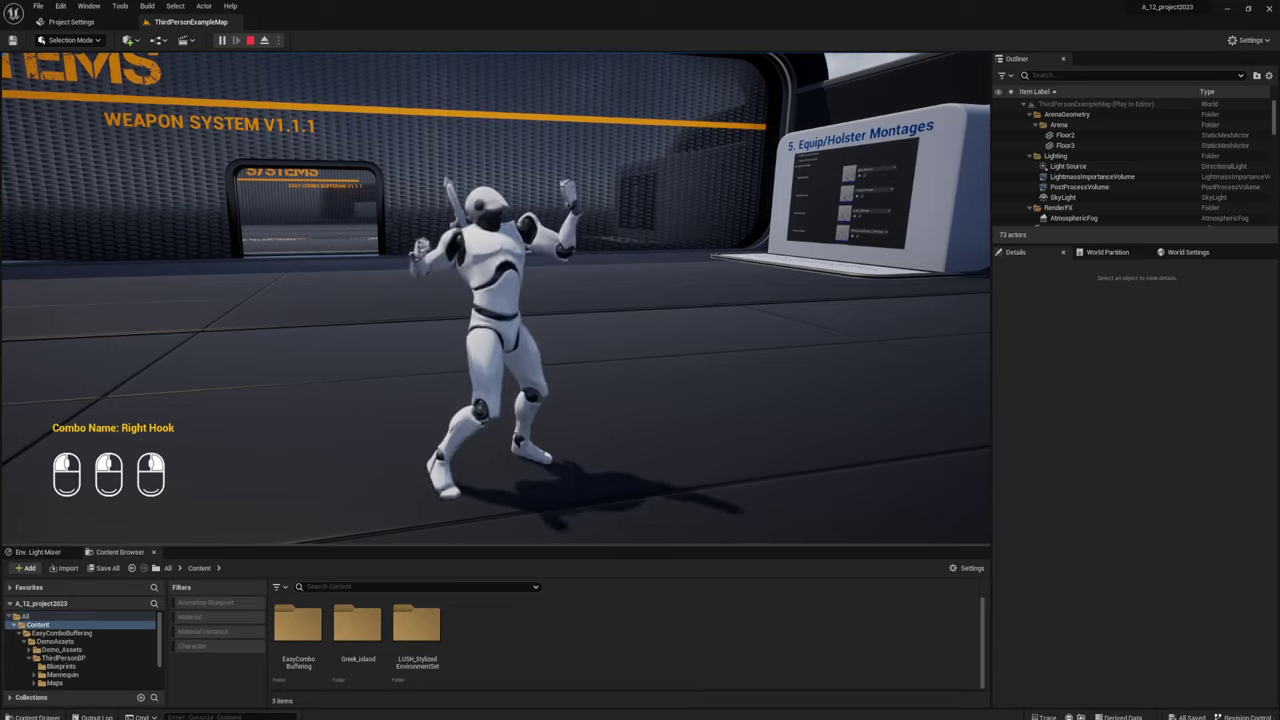
{"action": "left_click", "coordinate": [495, 298]}
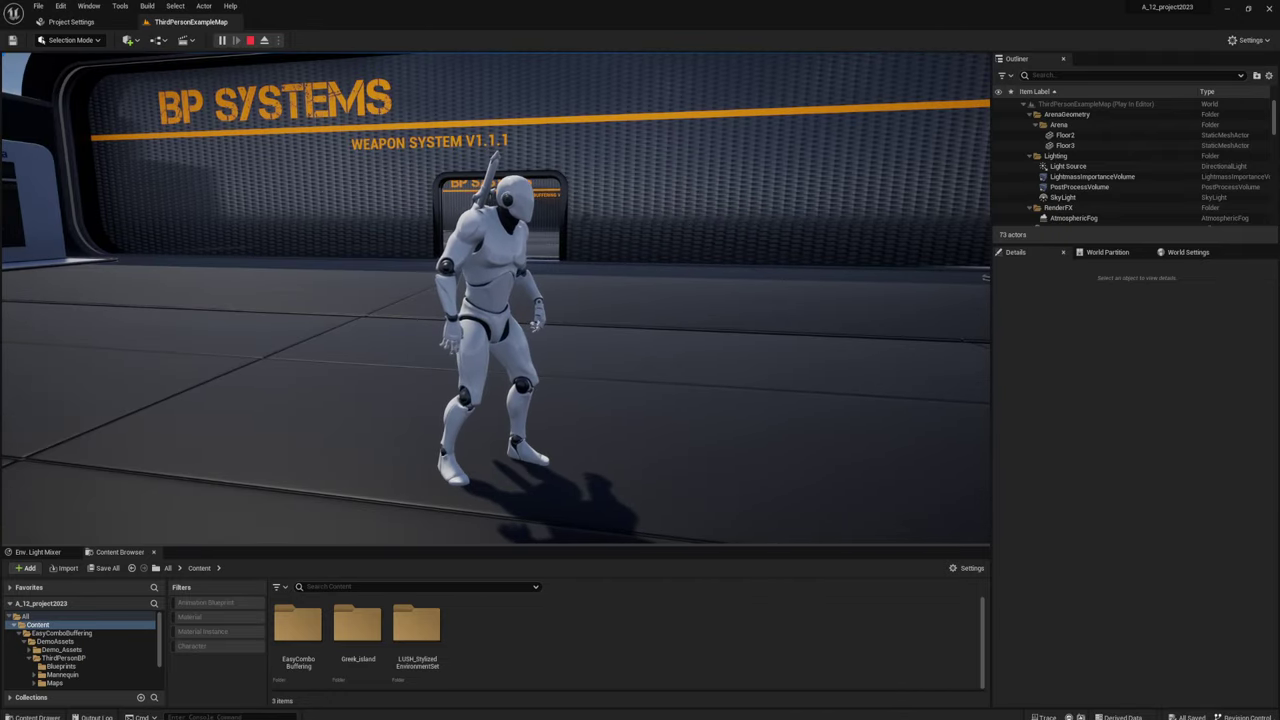
{"action": "left_click", "coordinate": [495, 298]}
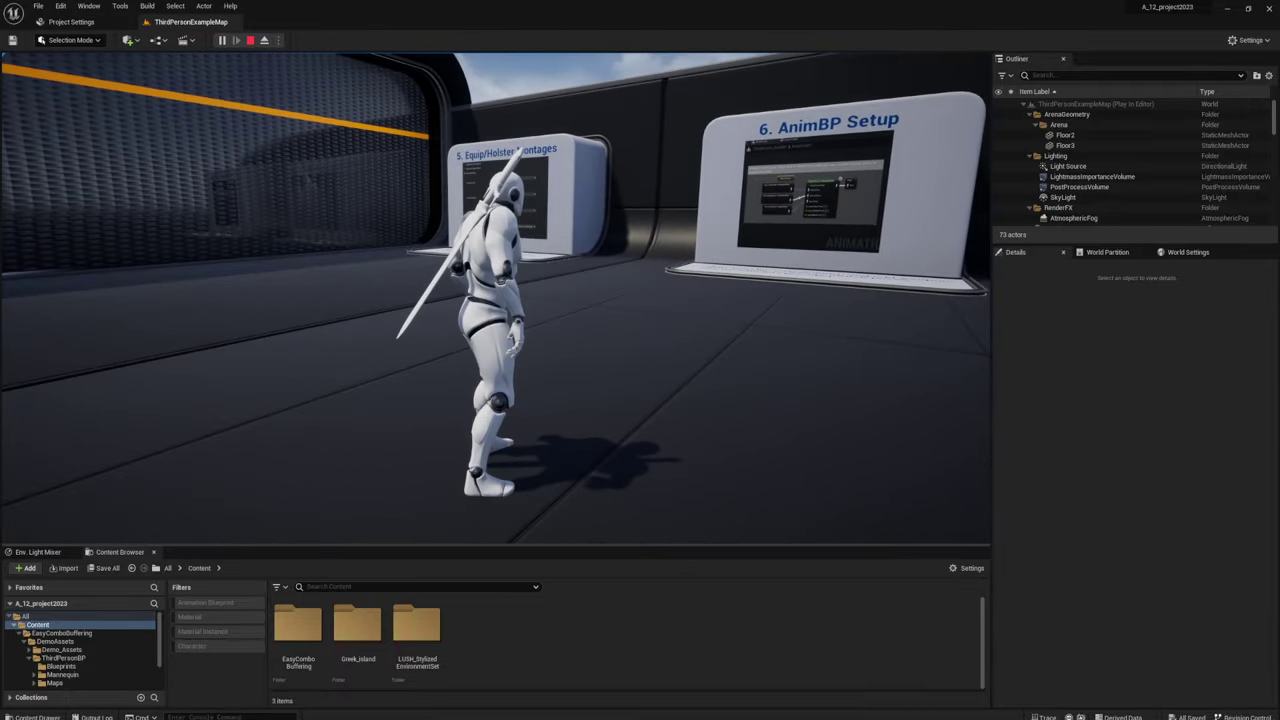
Step: Cycle to the sword and perform sword attack combos while running and jumping around the arena
{"action": "key", "text": "w"}
{"action": "key", "text": "a"}
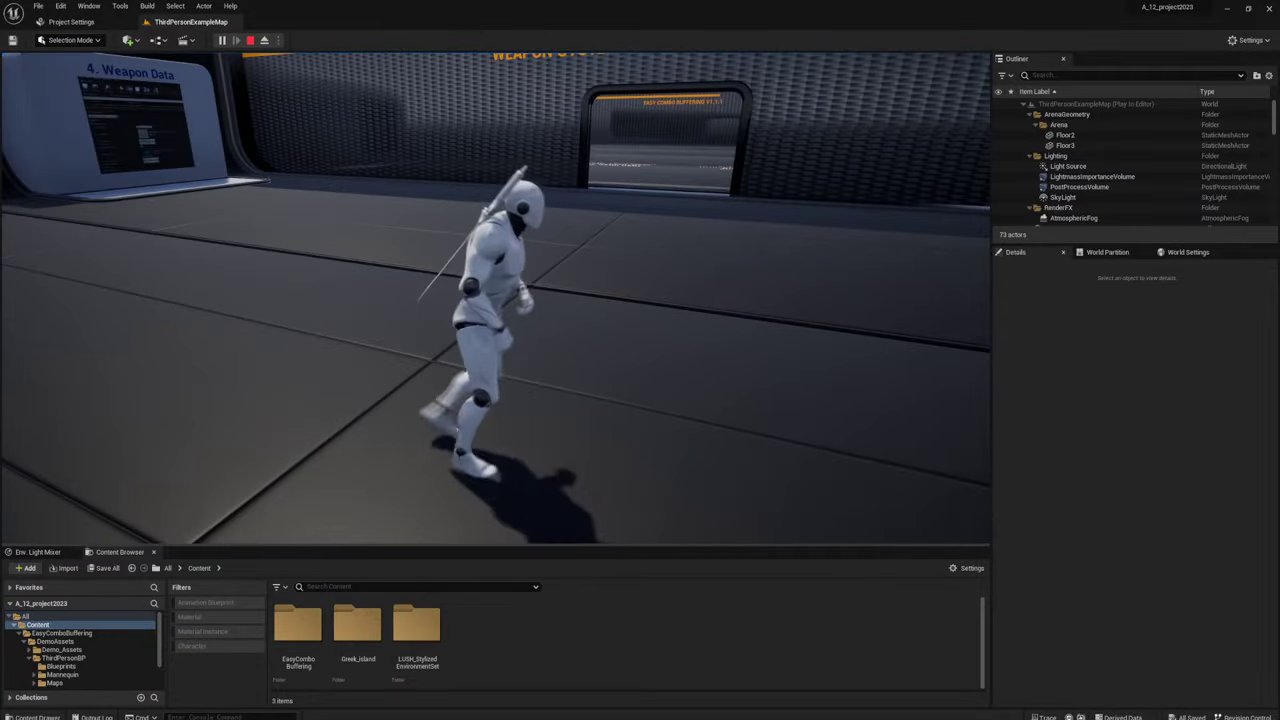
{"action": "key", "text": "w"}
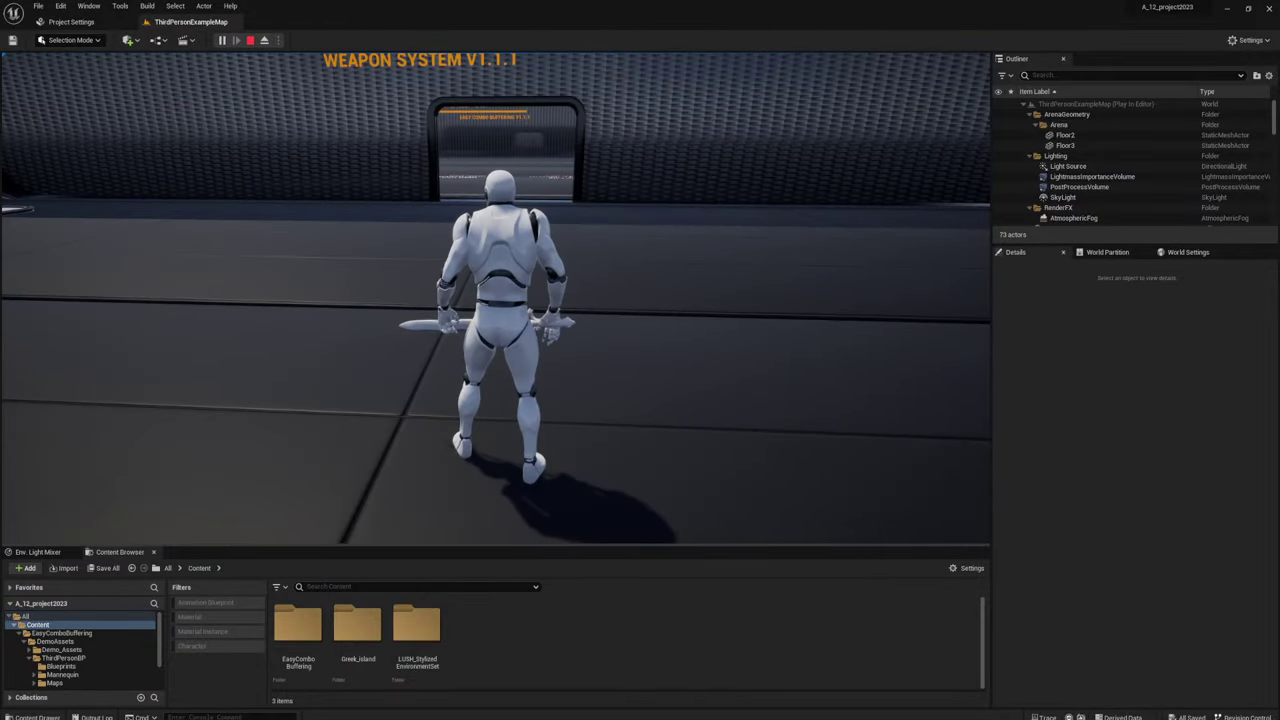
{"action": "left_click", "coordinate": [495, 300]}
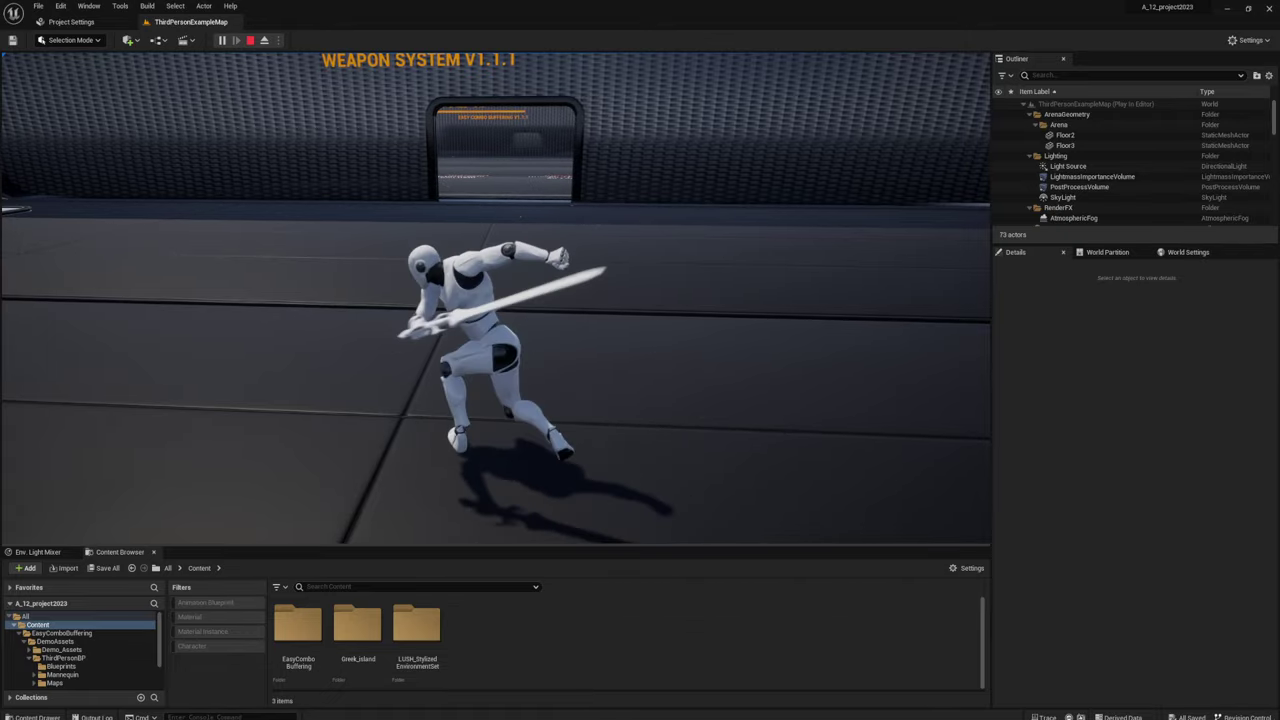
{"action": "key", "text": "w"}
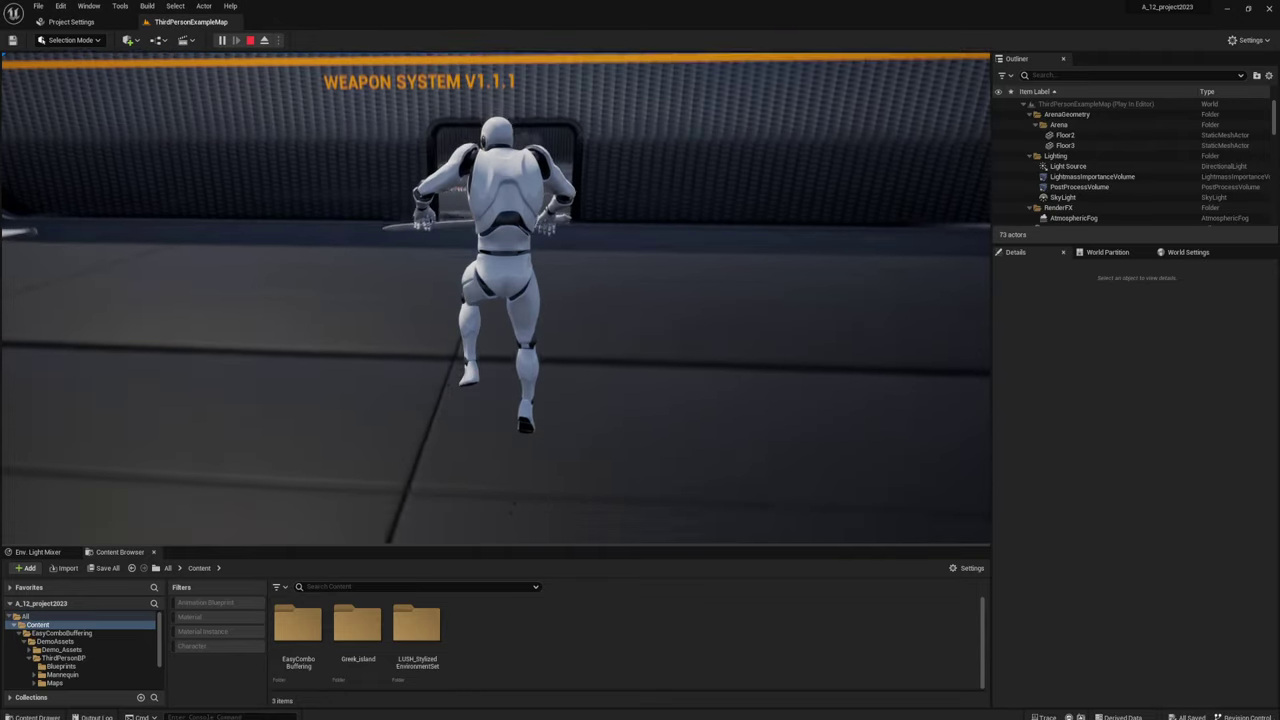
{"action": "left_click", "coordinate": [495, 300]}
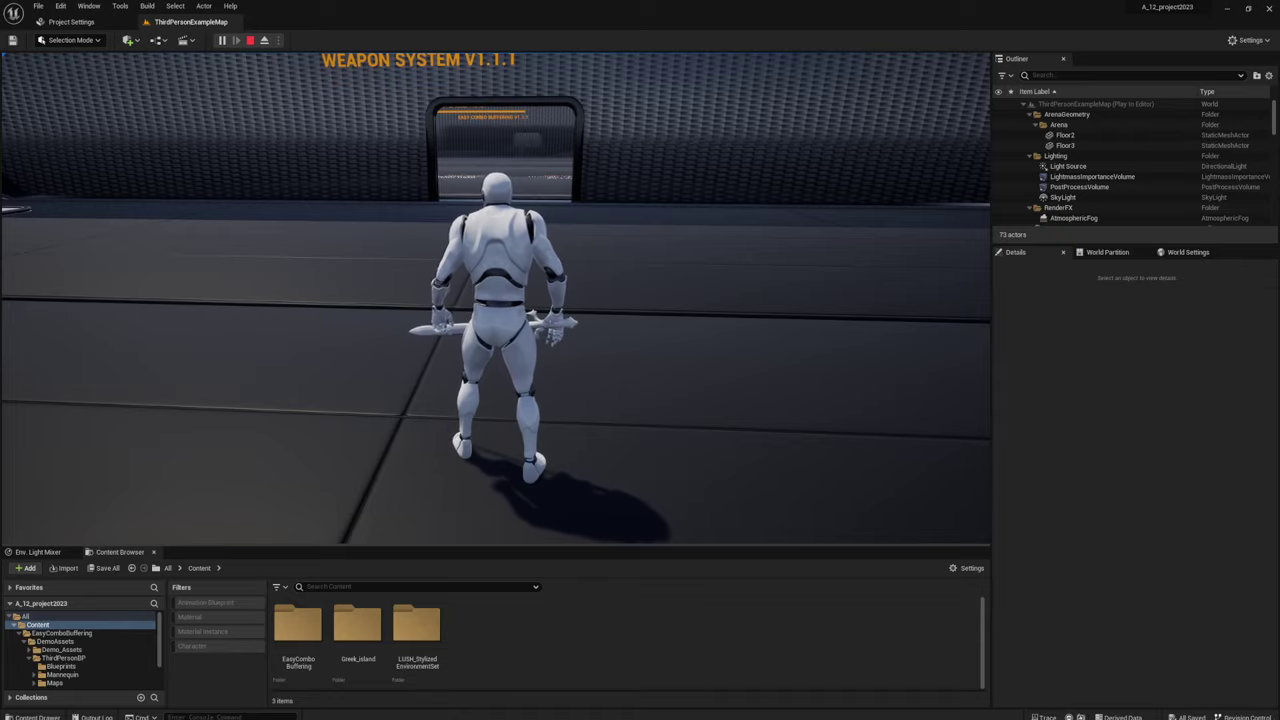
{"action": "key", "text": "w"}
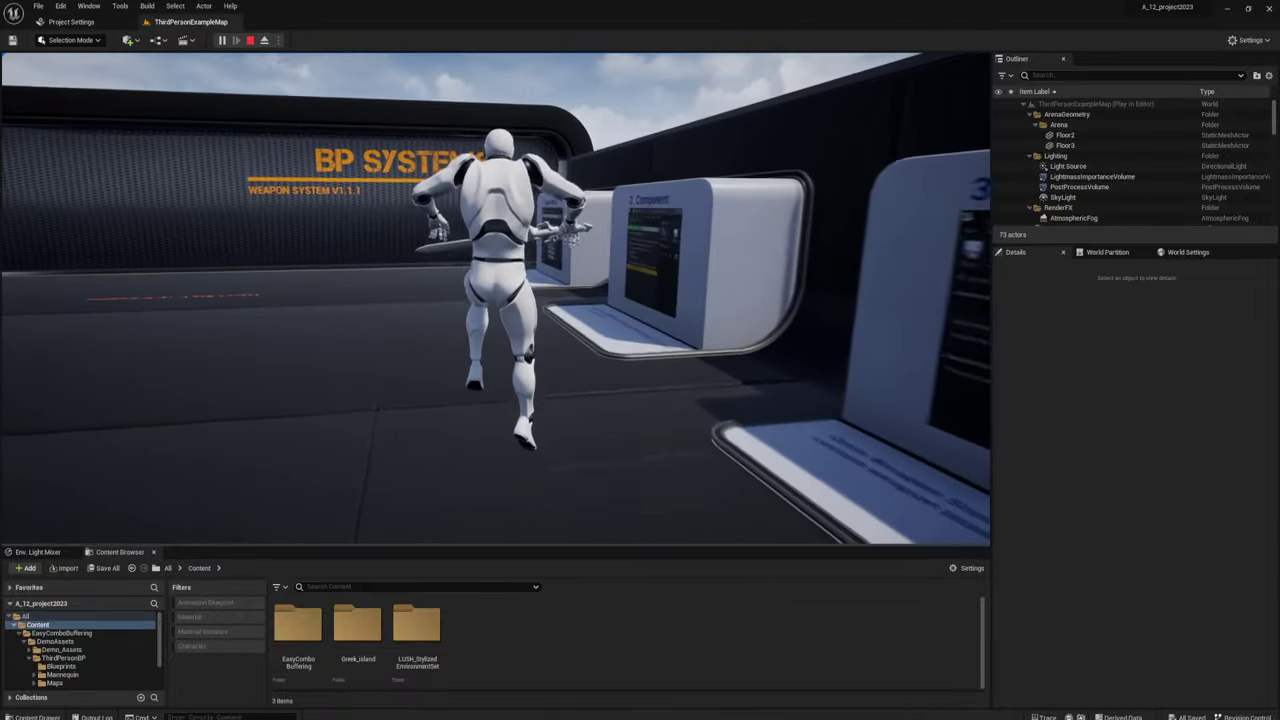
{"action": "key", "text": "space"}
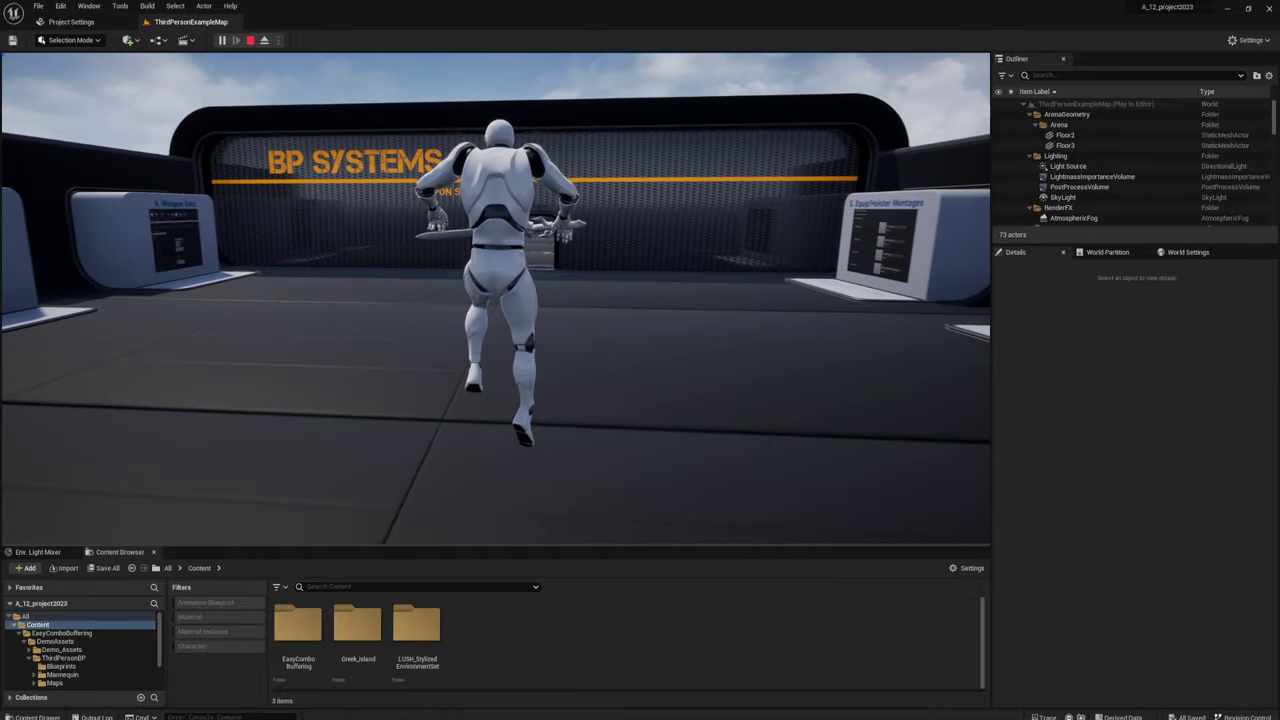
{"action": "left_click", "coordinate": [495, 298]}
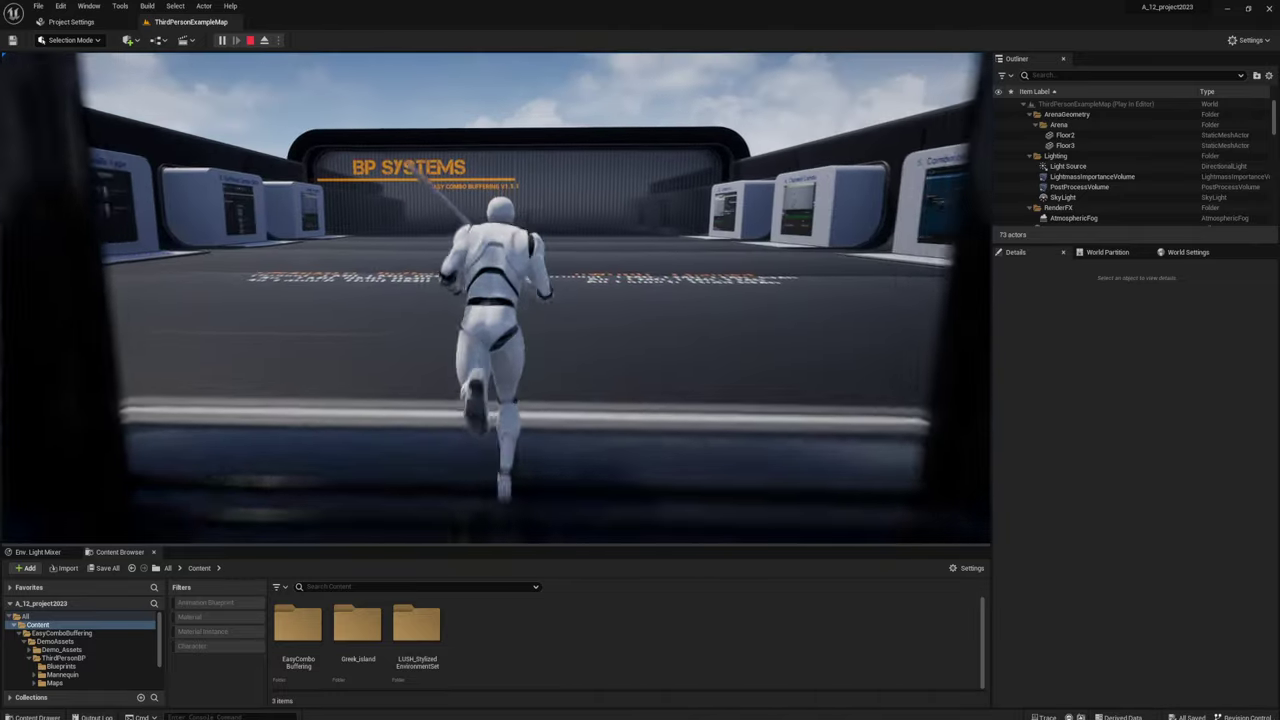
Step: Chain sword swings, including a leaping attack after a mid-air flip
{"action": "left_click", "coordinate": [495, 298]}
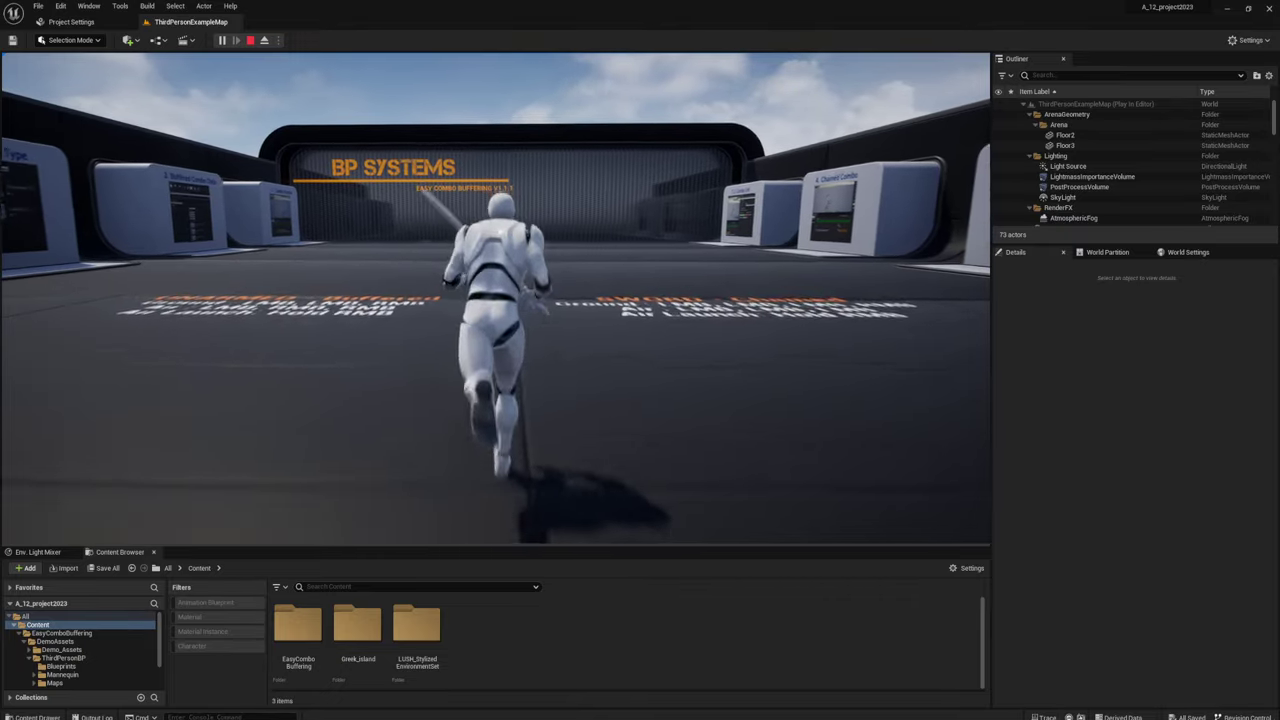
{"action": "left_click", "coordinate": [495, 298]}
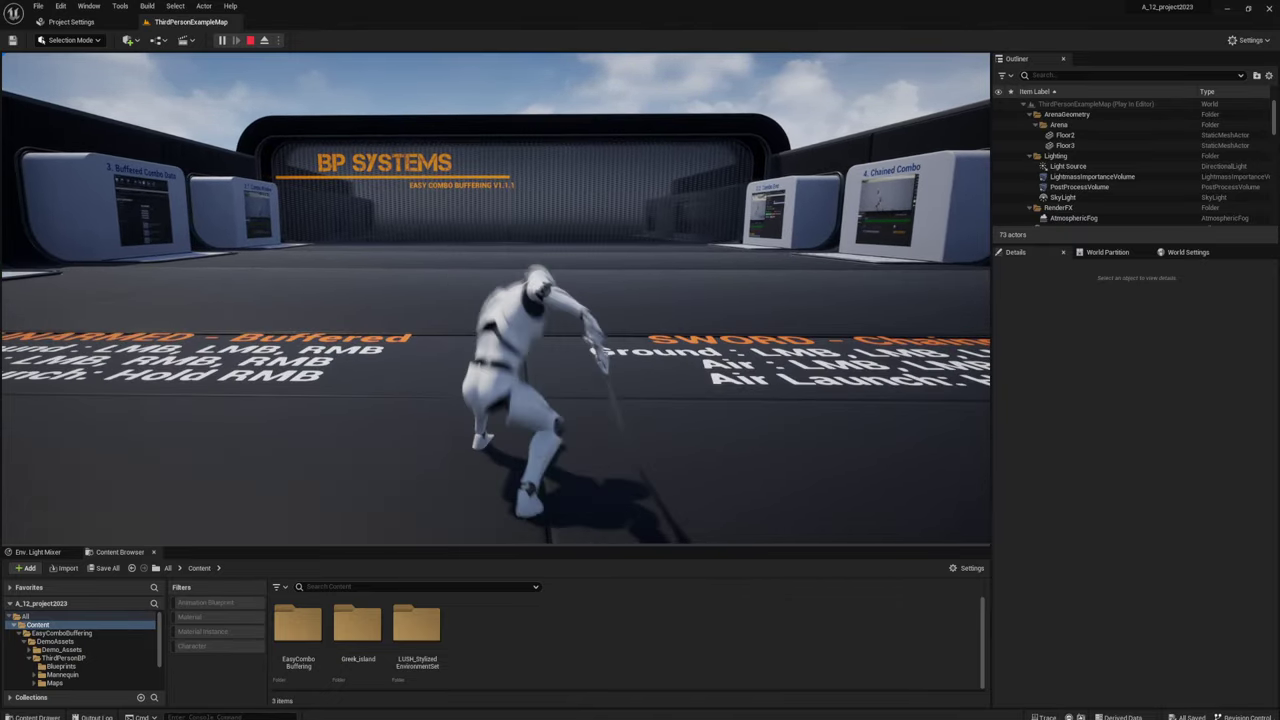
{"action": "key", "text": "space"}
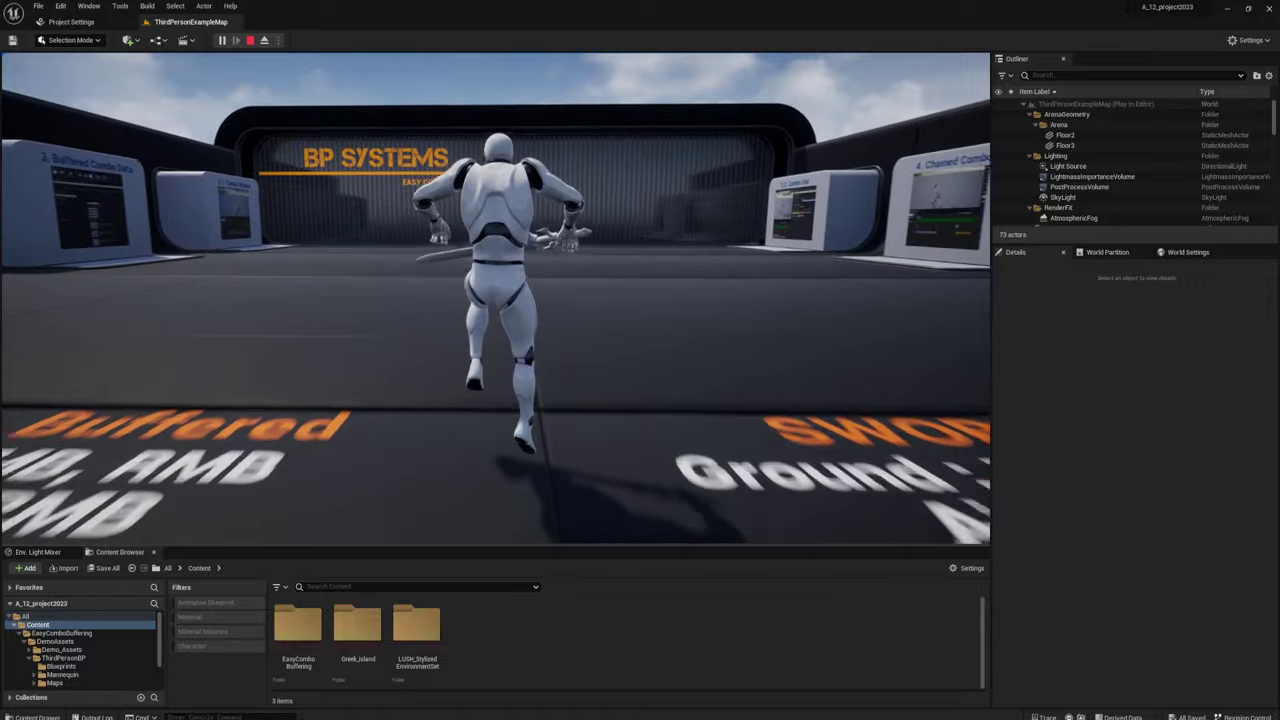
{"action": "left_click", "coordinate": [495, 298]}
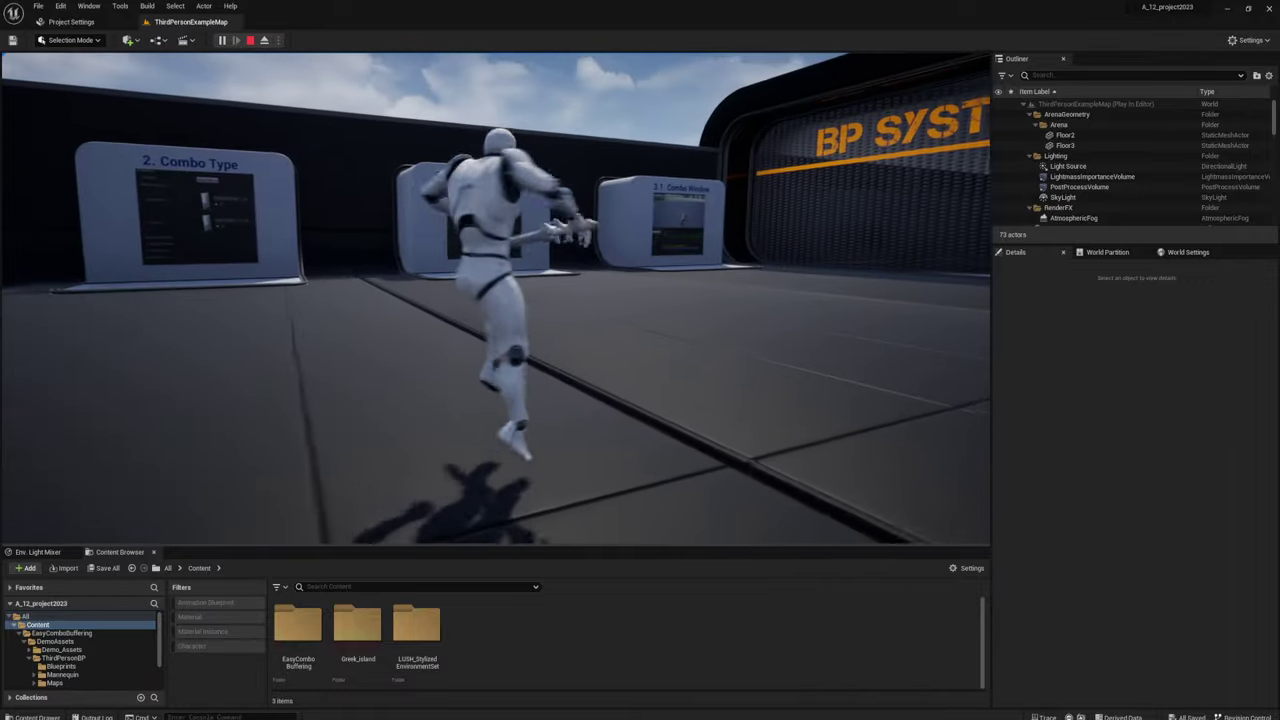
{"action": "left_click", "coordinate": [495, 298]}
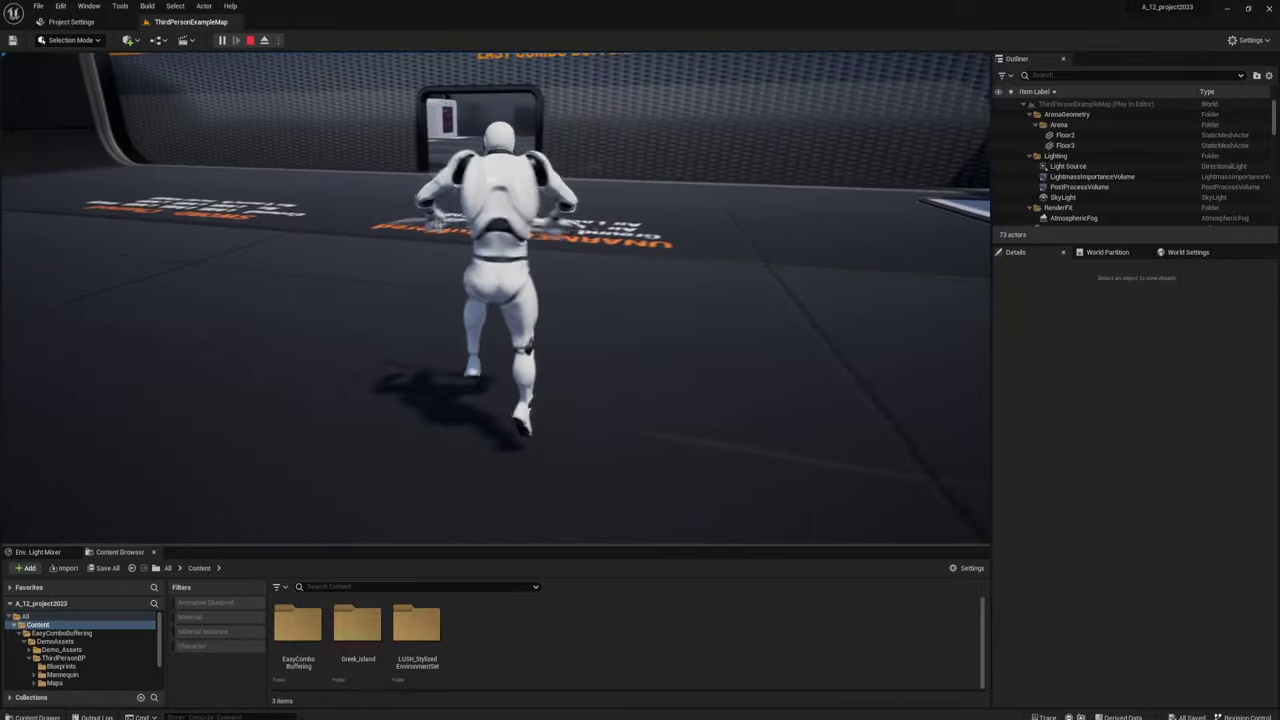
{"action": "left_click", "coordinate": [495, 298]}
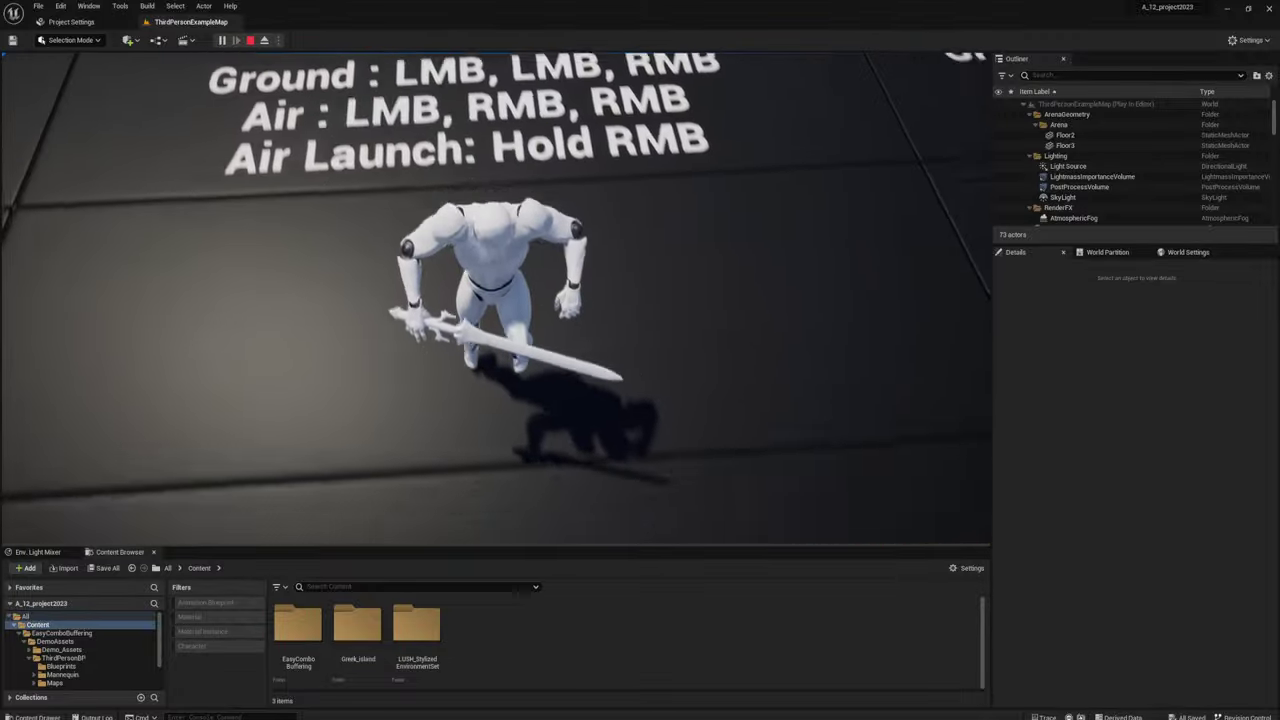
{"action": "left_click", "coordinate": [495, 298]}
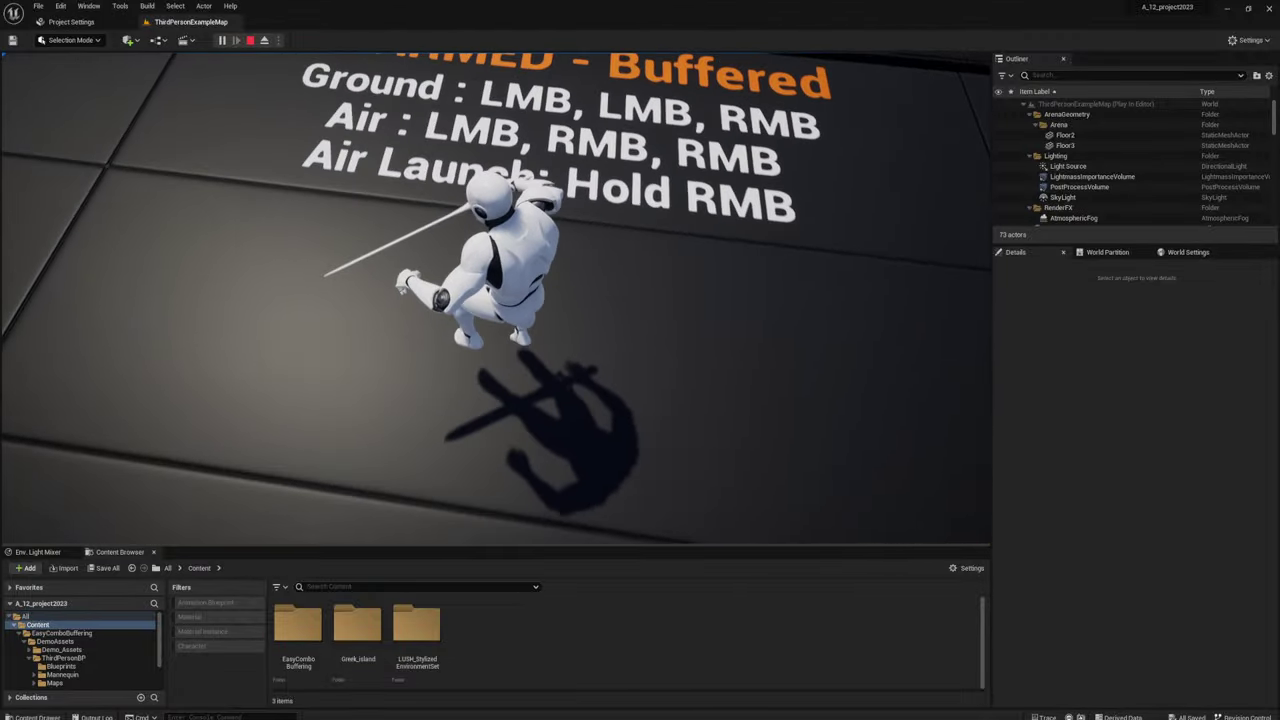
Step: Run past the SWORD - Chained and Combo Action Inputs signs, chain three swings, and stop playing
{"action": "key", "text": "d"}
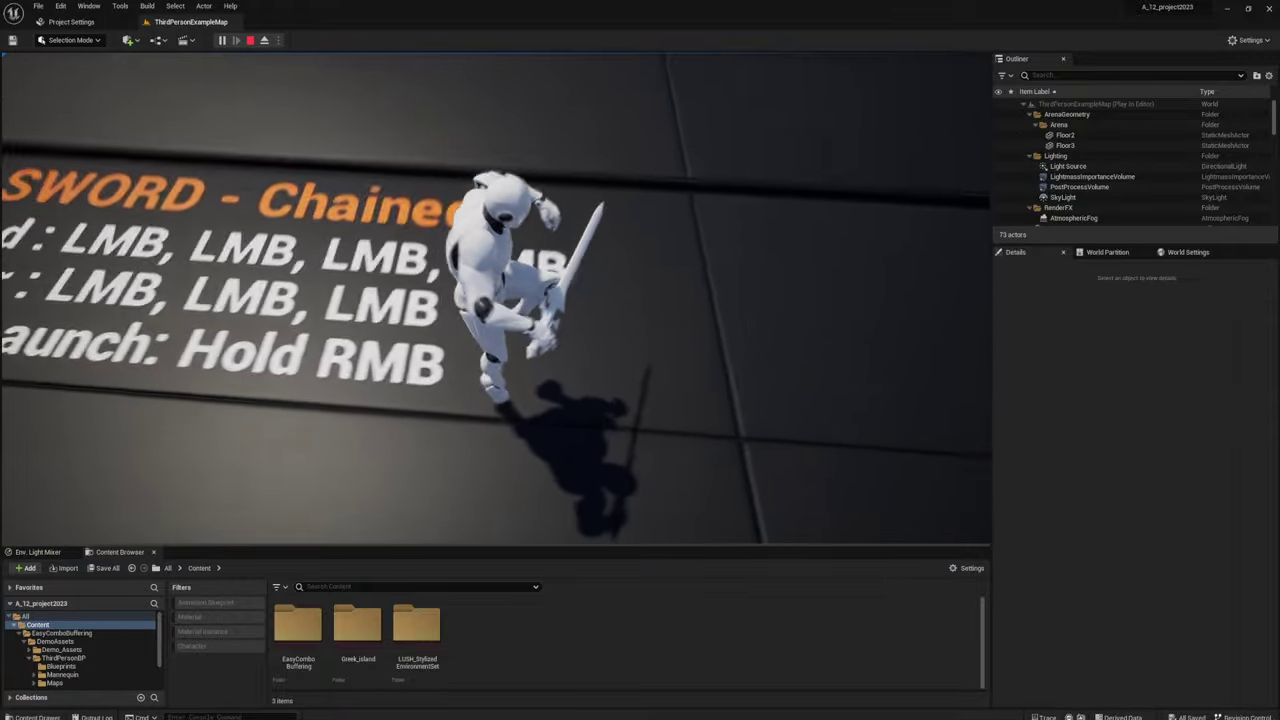
{"action": "key", "text": "w"}
{"action": "key", "text": "w"}
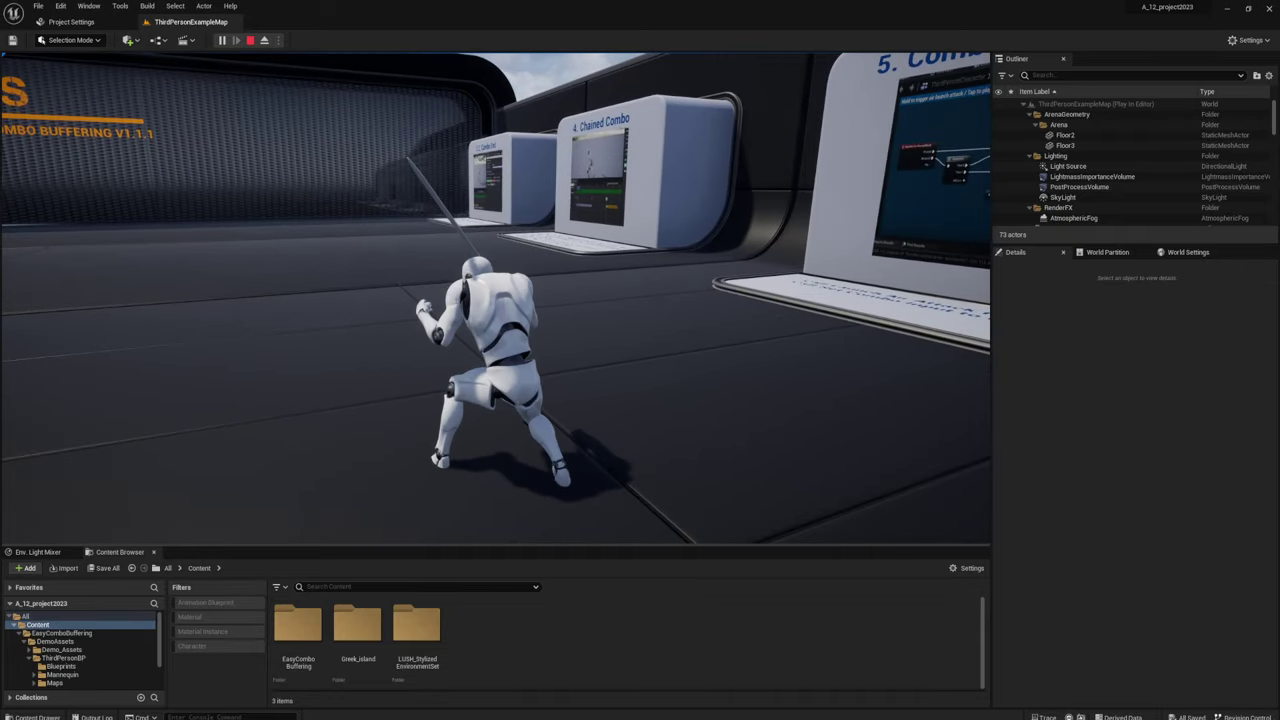
{"action": "key", "text": "w"}
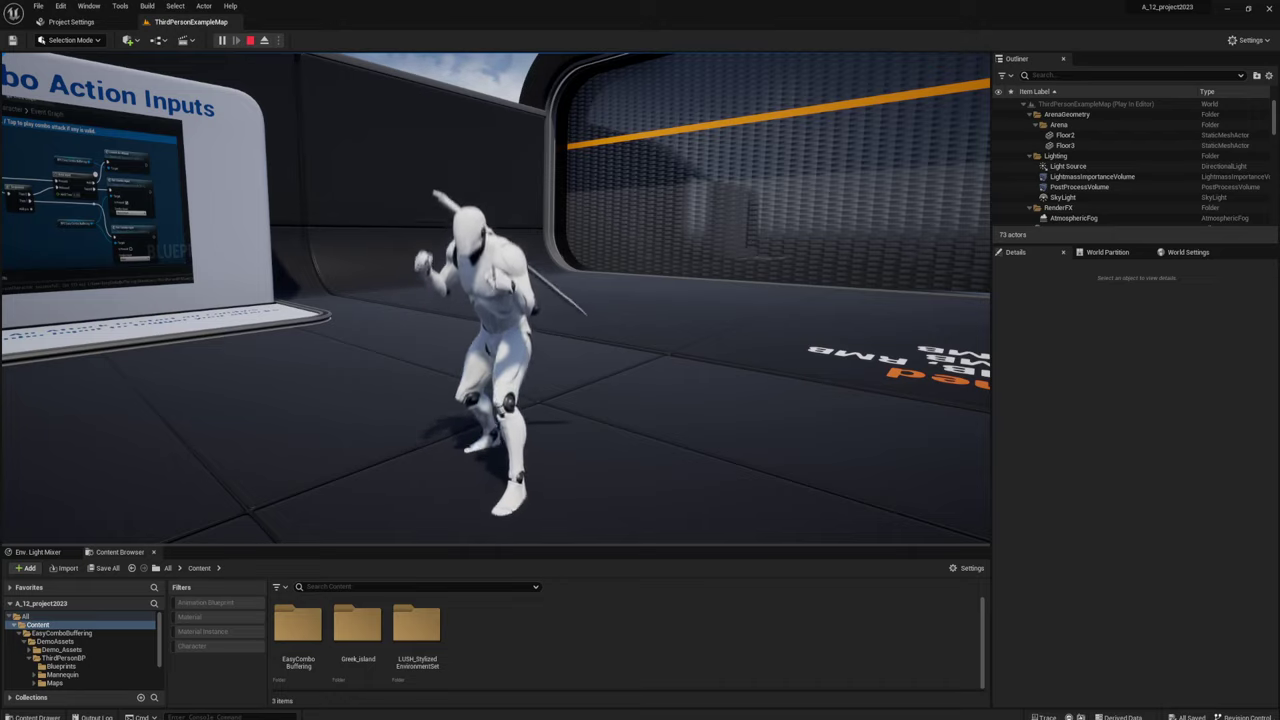
{"action": "key", "text": "w"}
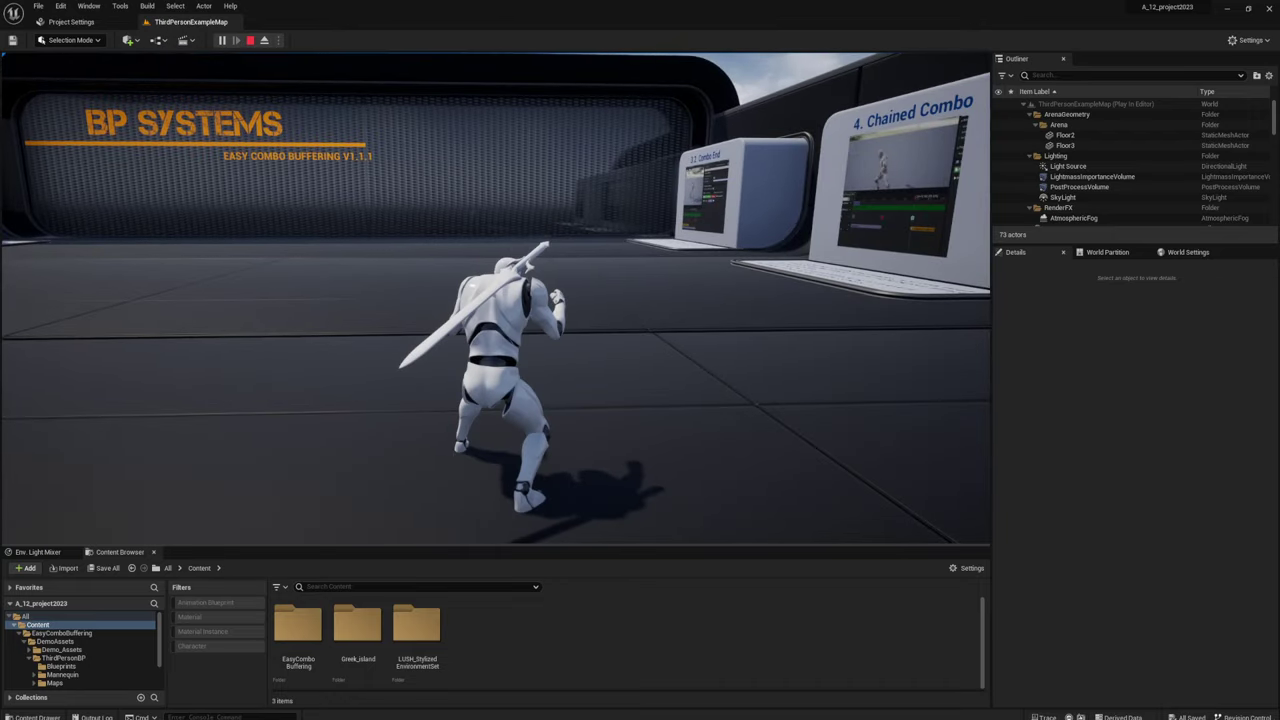
{"action": "left_click", "coordinate": [495, 298]}
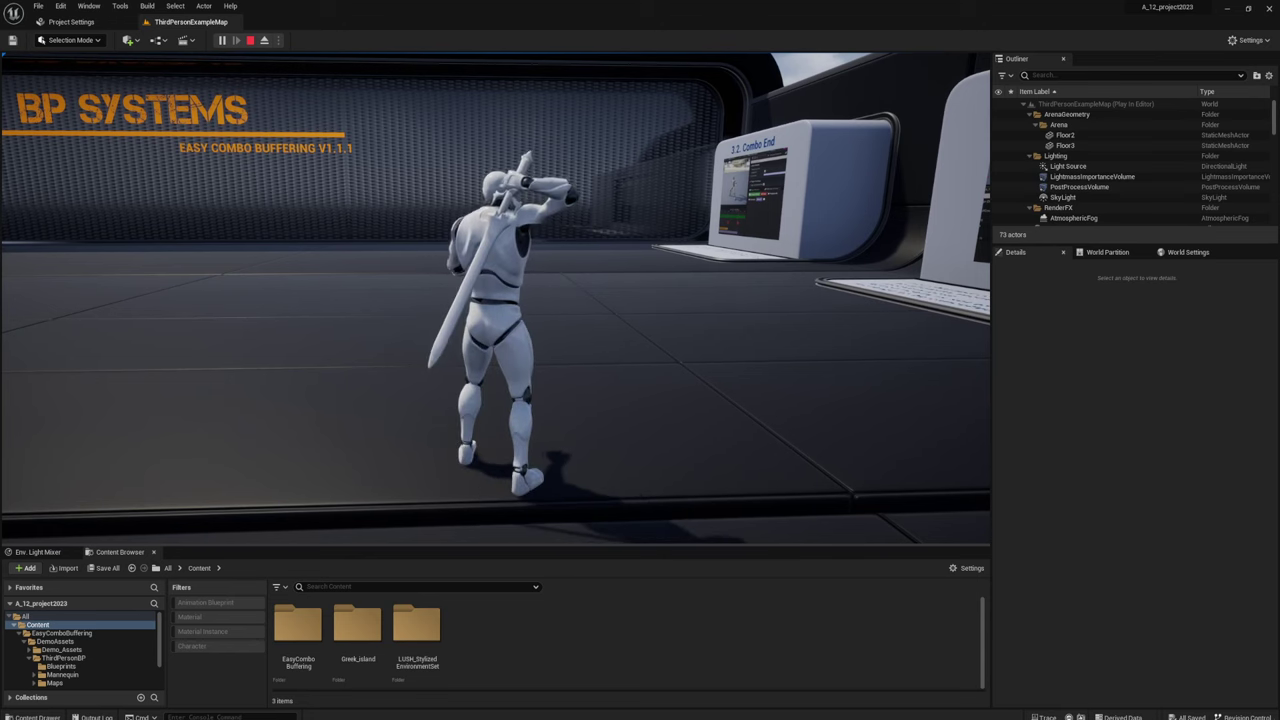
{"action": "left_click", "coordinate": [495, 298]}
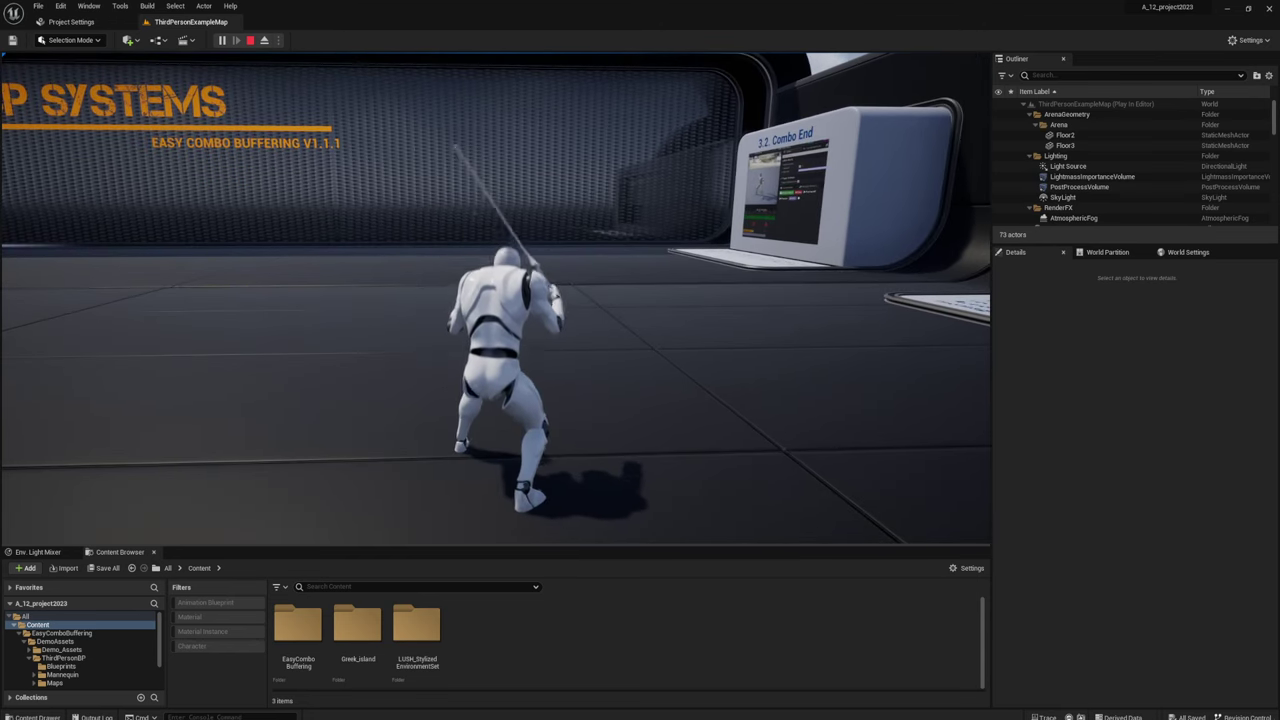
{"action": "left_click", "coordinate": [495, 298]}
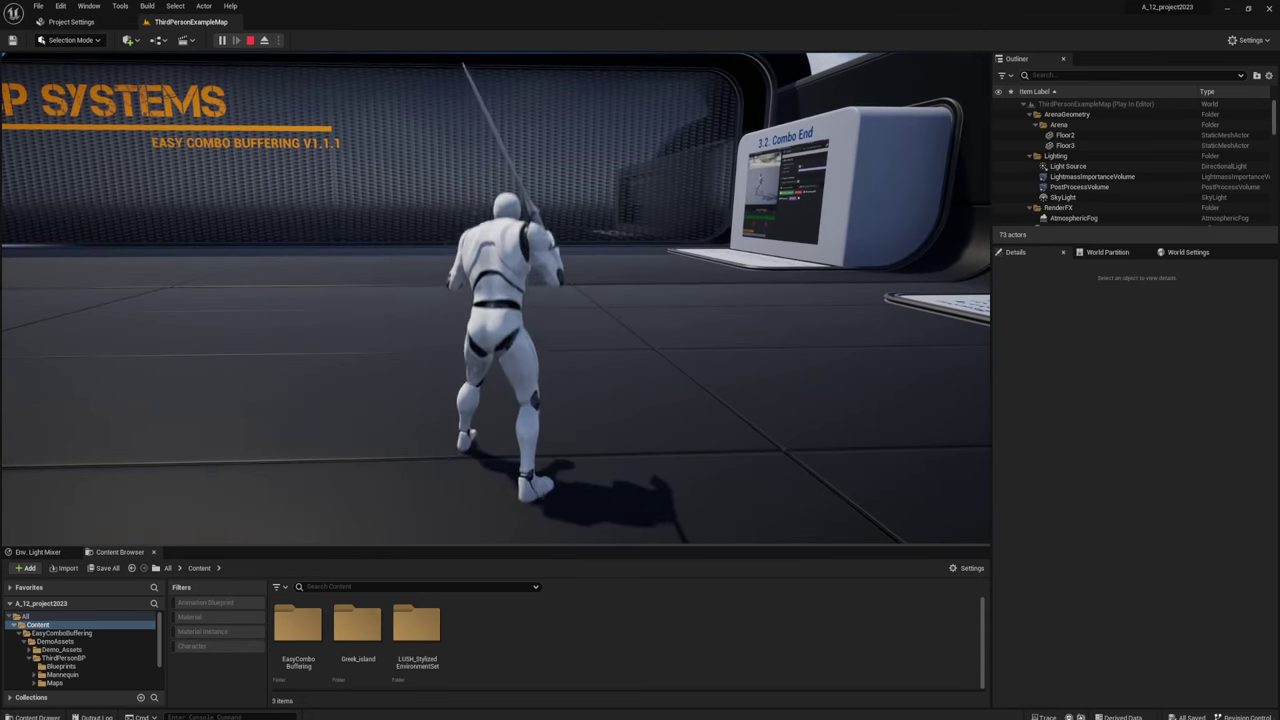
{"action": "key", "text": "Escape"}
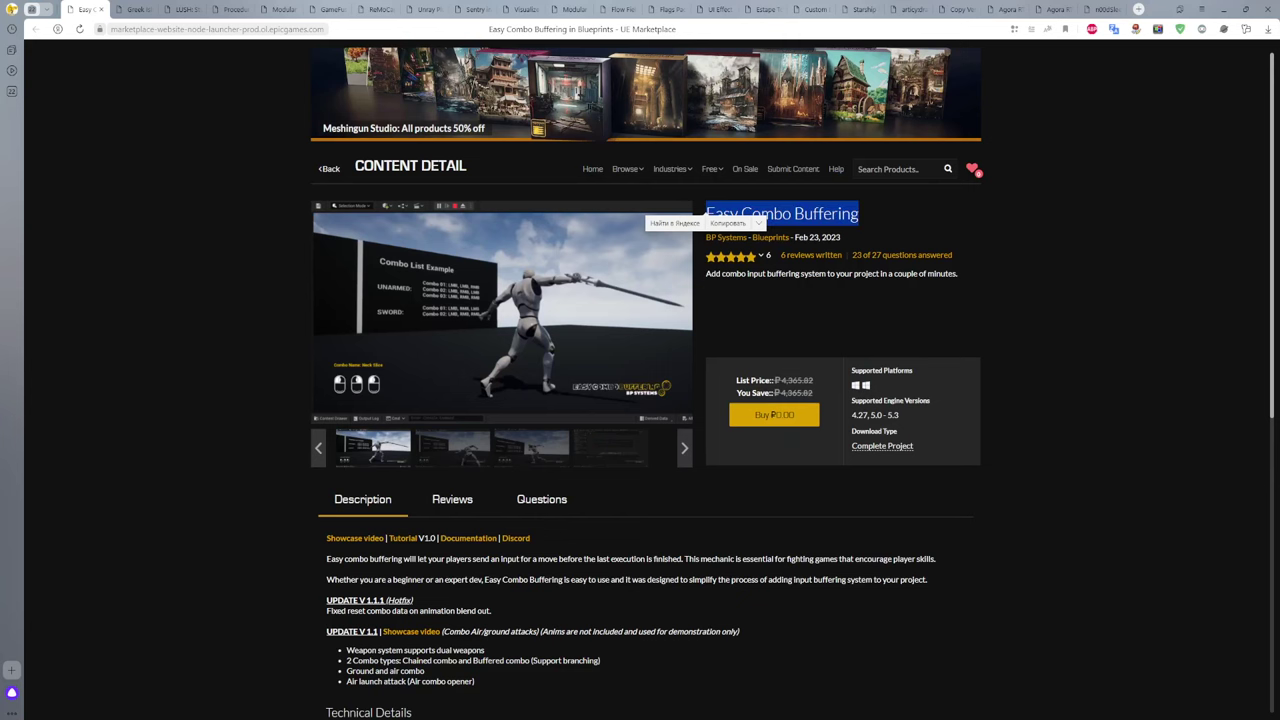
Step: Open the Greek Island page and page through its fullscreen gallery to the whitewashed house image
{"action": "left_click", "coordinate": [828, 317]}
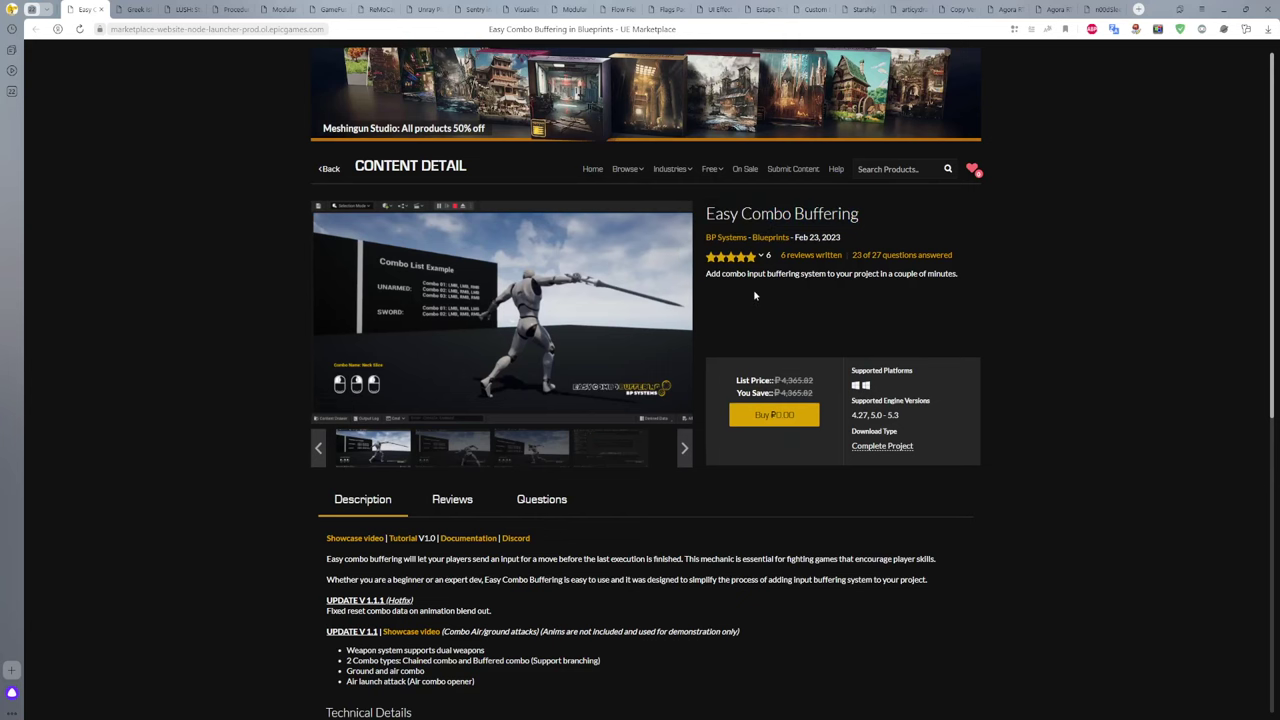
{"action": "left_click", "coordinate": [130, 11]}
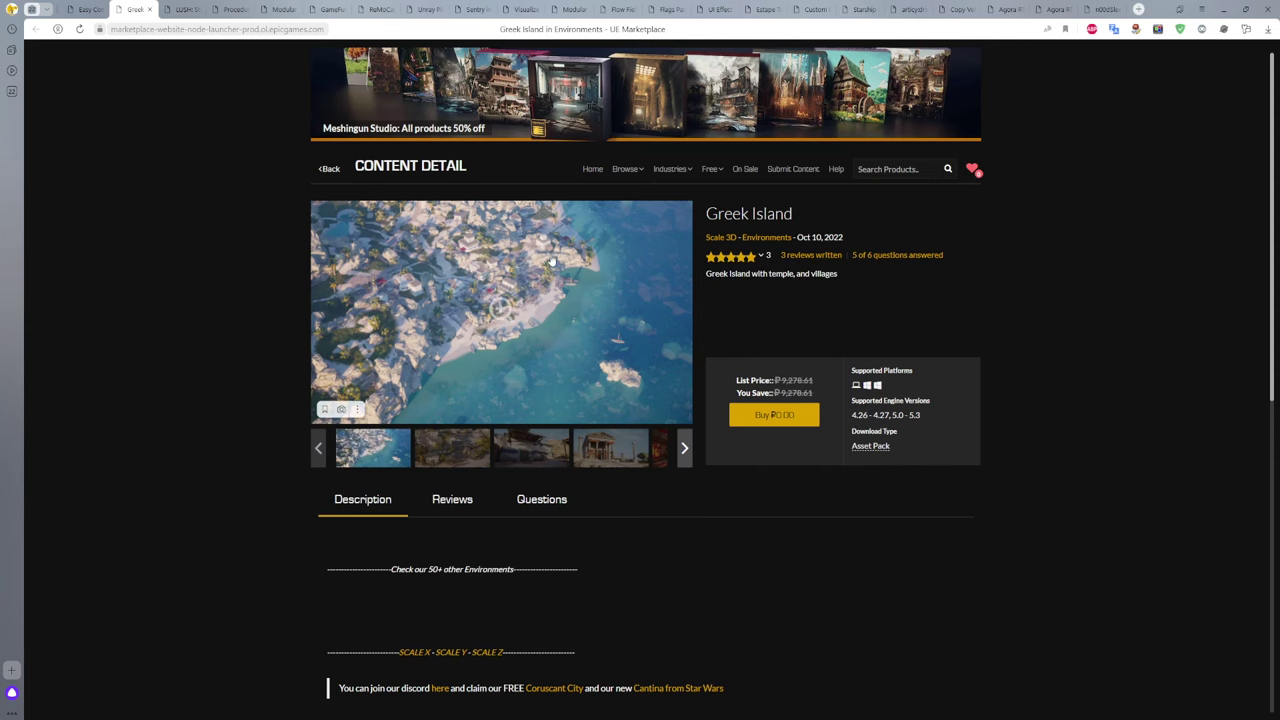
{"action": "left_click", "coordinate": [504, 311]}
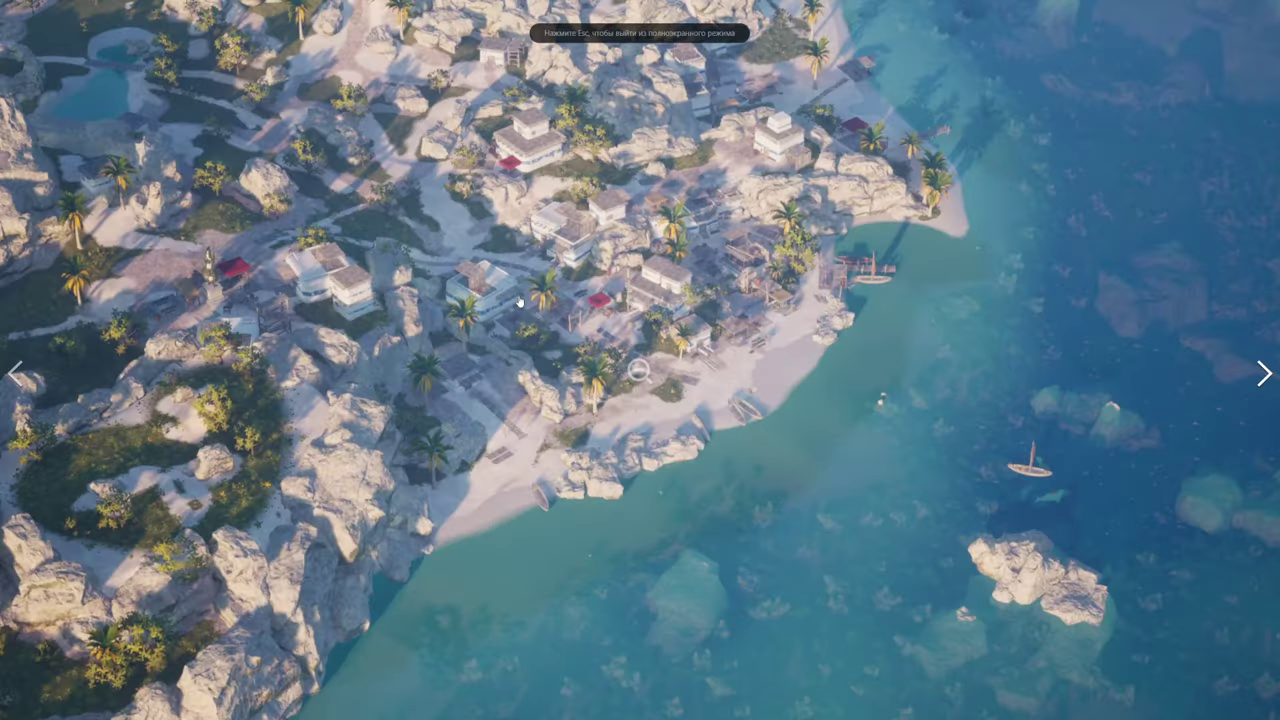
{"action": "left_click", "coordinate": [1262, 373]}
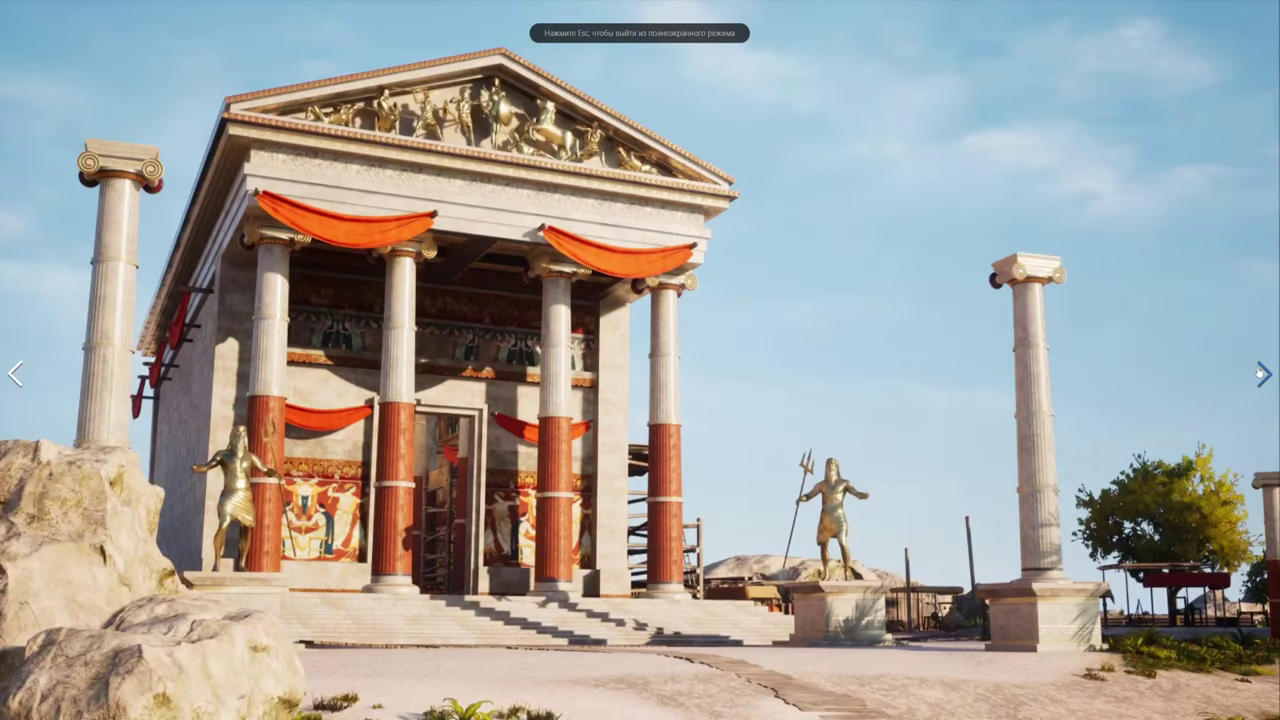
{"action": "left_click", "coordinate": [1260, 373]}
{"action": "left_click", "coordinate": [1260, 373]}
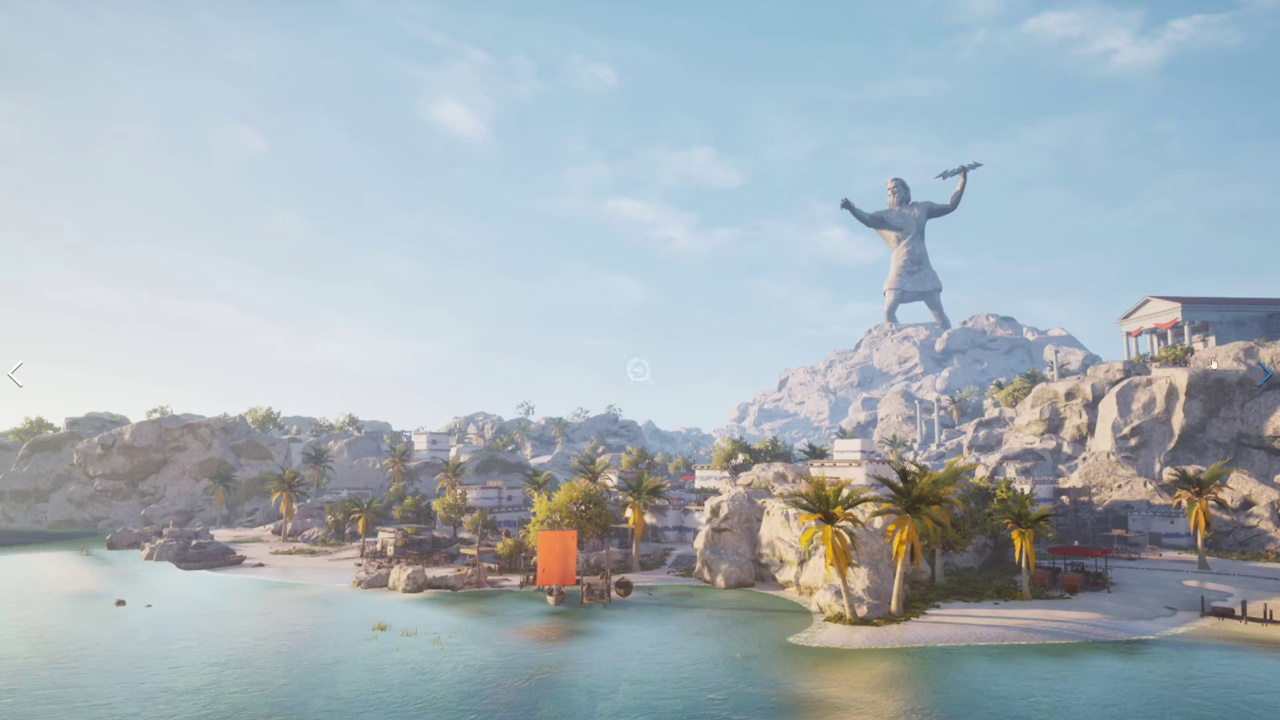
{"action": "left_click", "coordinate": [1262, 373]}
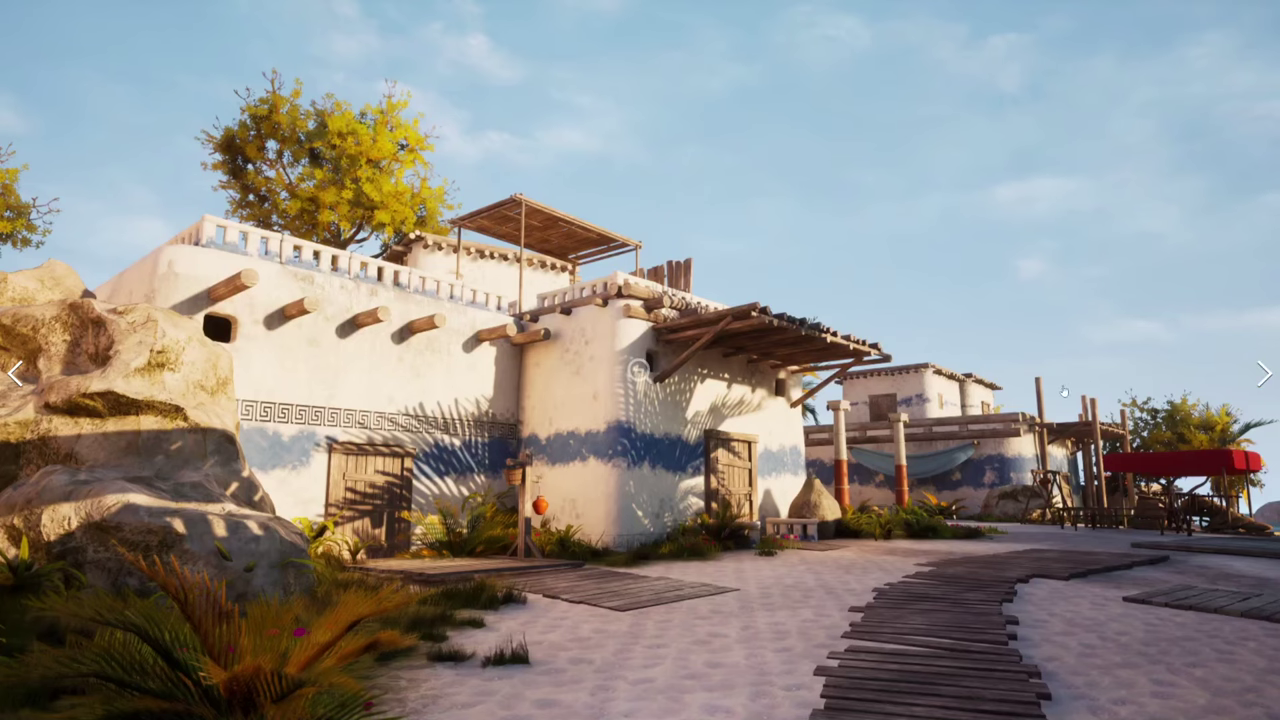
{"action": "key", "text": "Escape"}
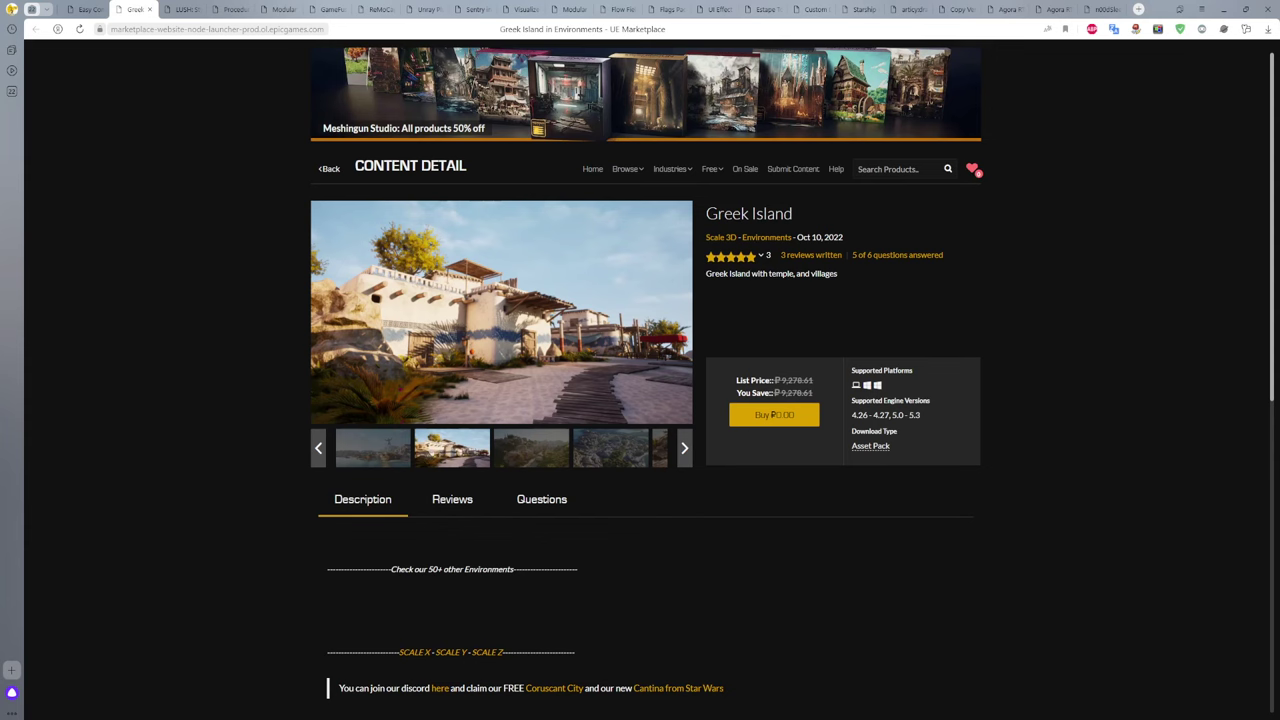
Step: Back in the editor, open the L_greek_island level from Greek_island > Level
{"action": "mouse_move", "coordinate": [11, 692]}
{"action": "left_click", "coordinate": [112, 690]}
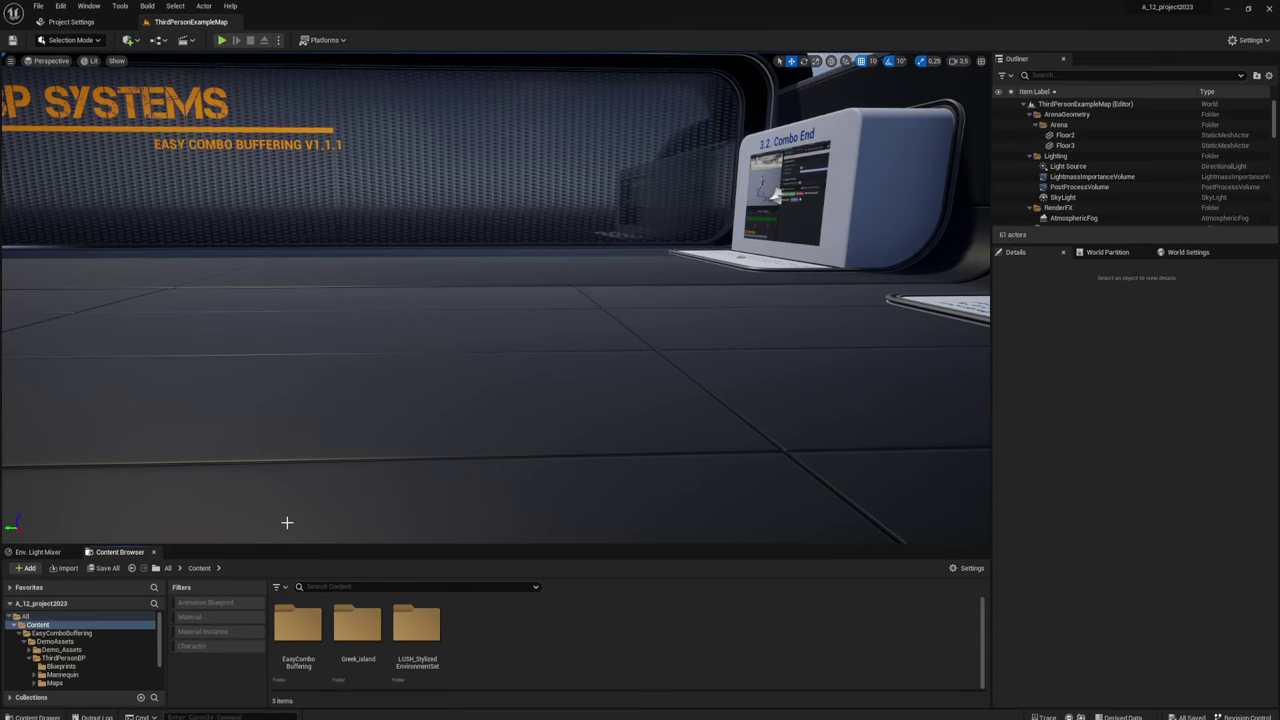
{"action": "double_click", "coordinate": [358, 615]}
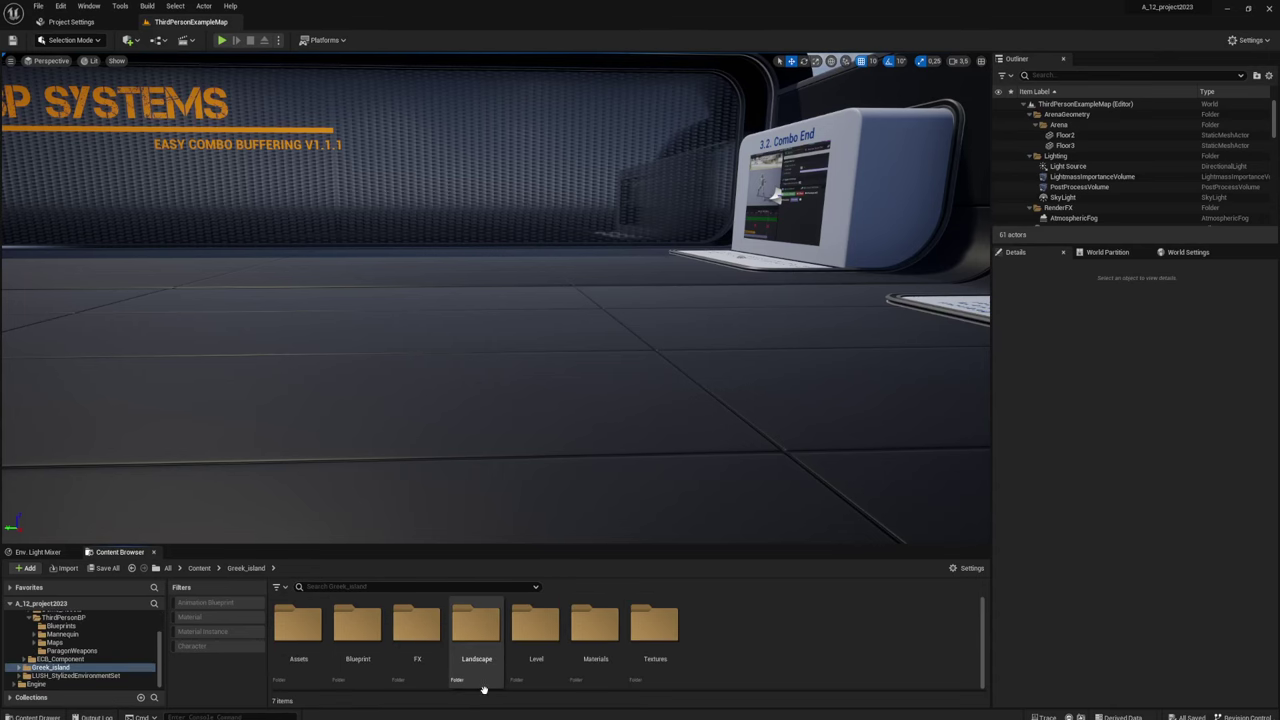
{"action": "double_click", "coordinate": [545, 630]}
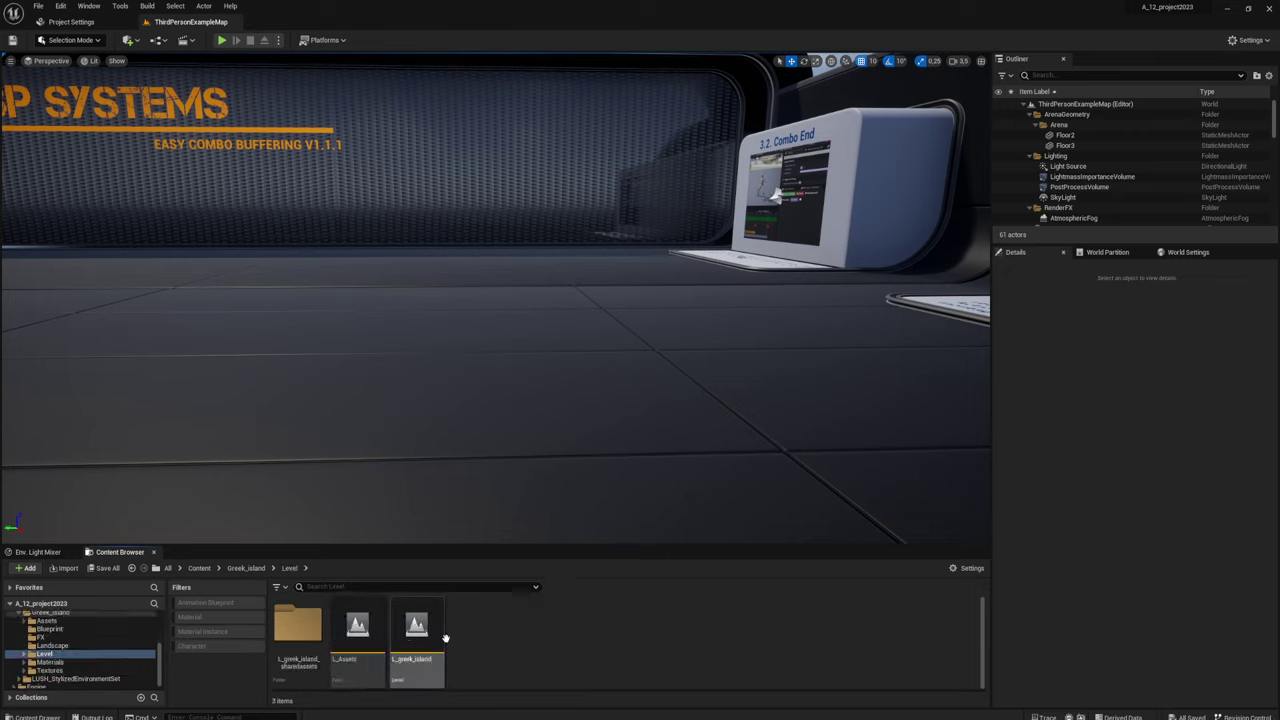
{"action": "double_click", "coordinate": [413, 625]}
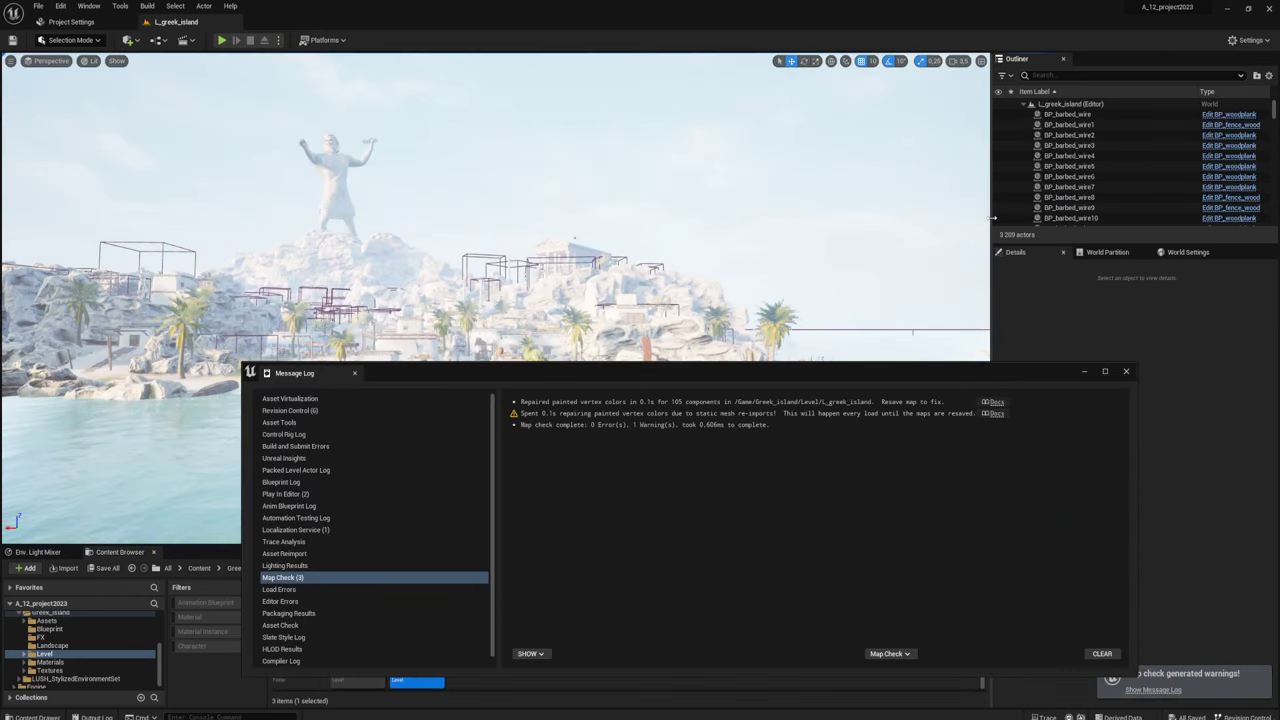
Step: Widen the viewport, close the Message Log, and start a play session of the island
{"action": "left_click_drag", "start_coordinate": [991, 217], "coordinate": [1102, 217]}
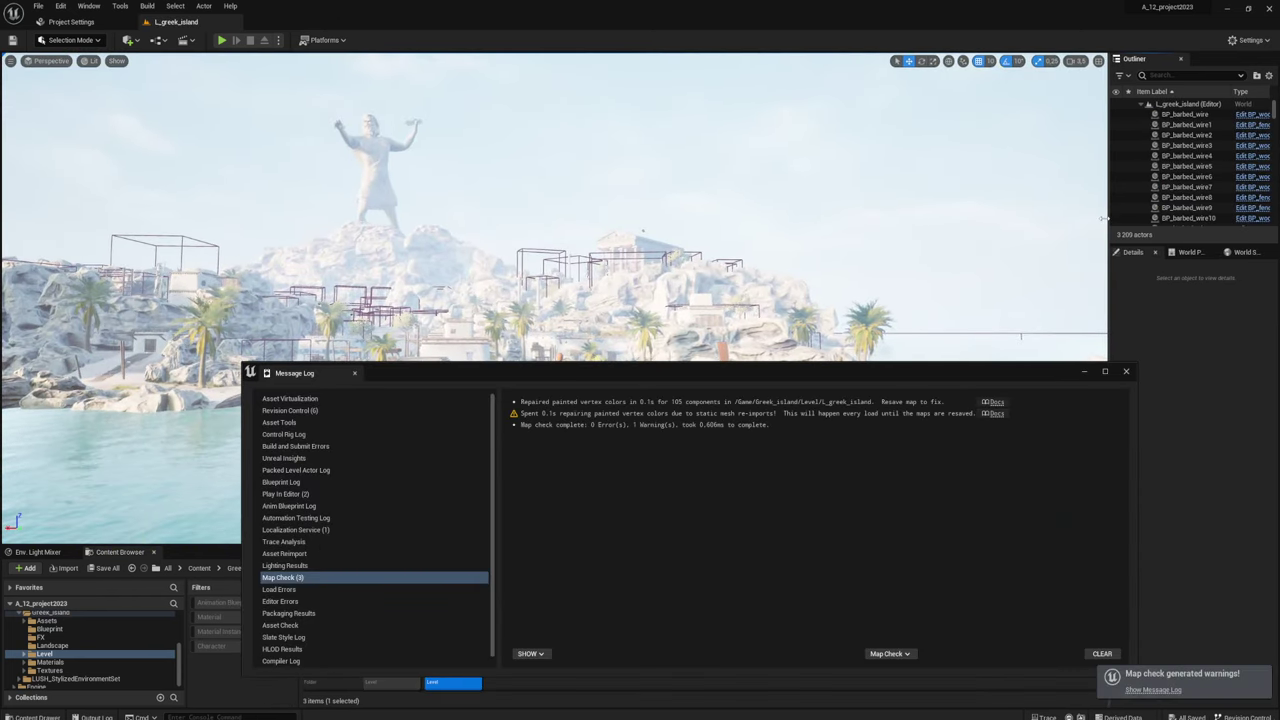
{"action": "left_click", "coordinate": [1126, 371]}
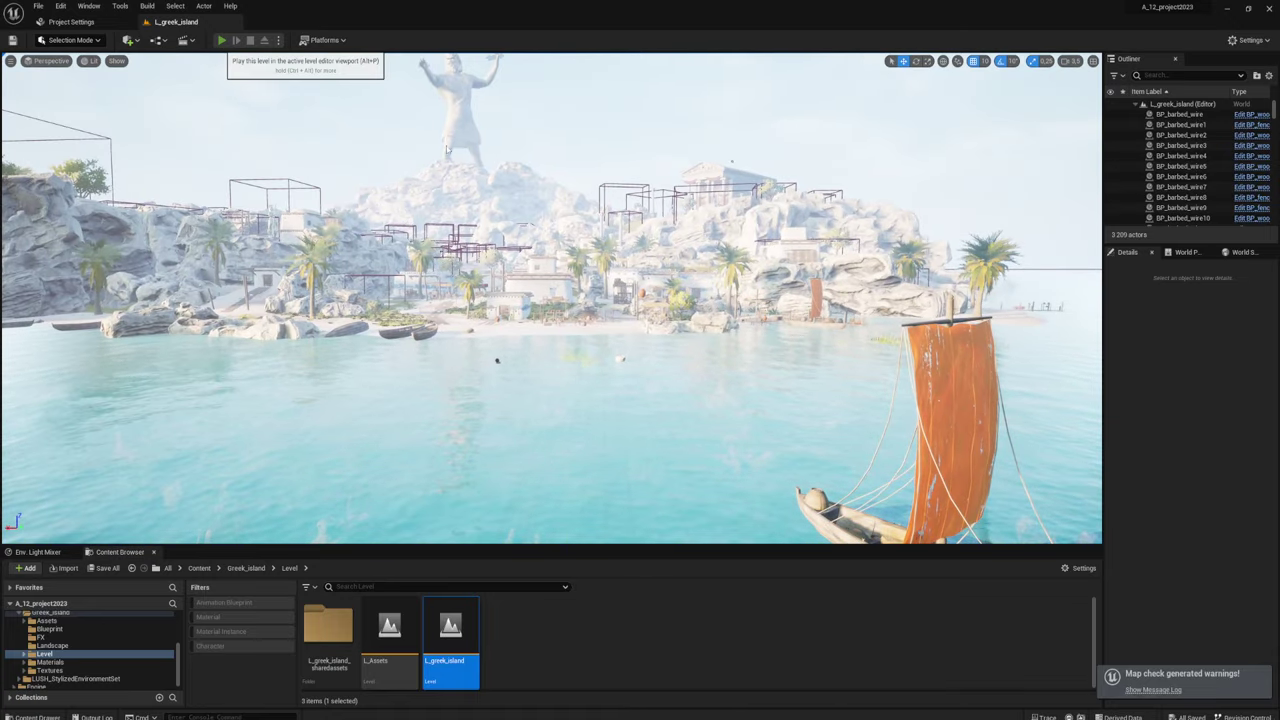
{"action": "left_click", "coordinate": [221, 40]}
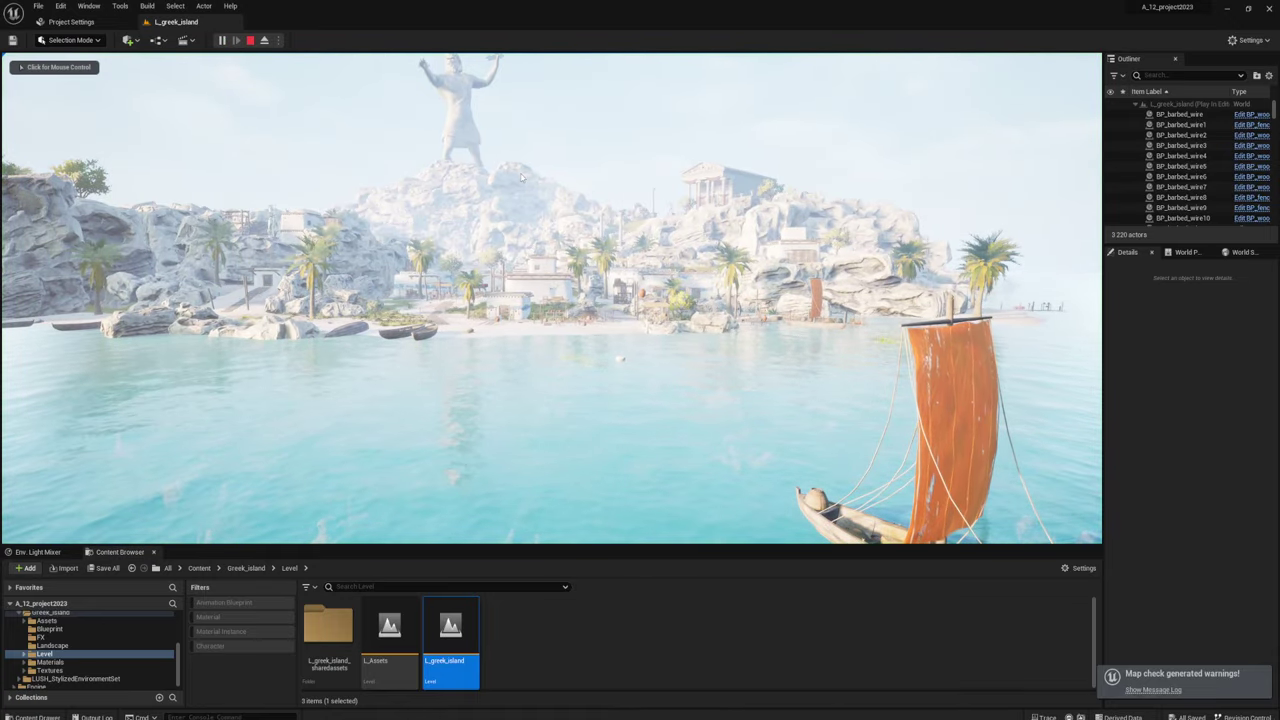
Step: Capture the mouse in the Greek island game view to begin flying around
{"action": "left_click", "coordinate": [521, 180]}
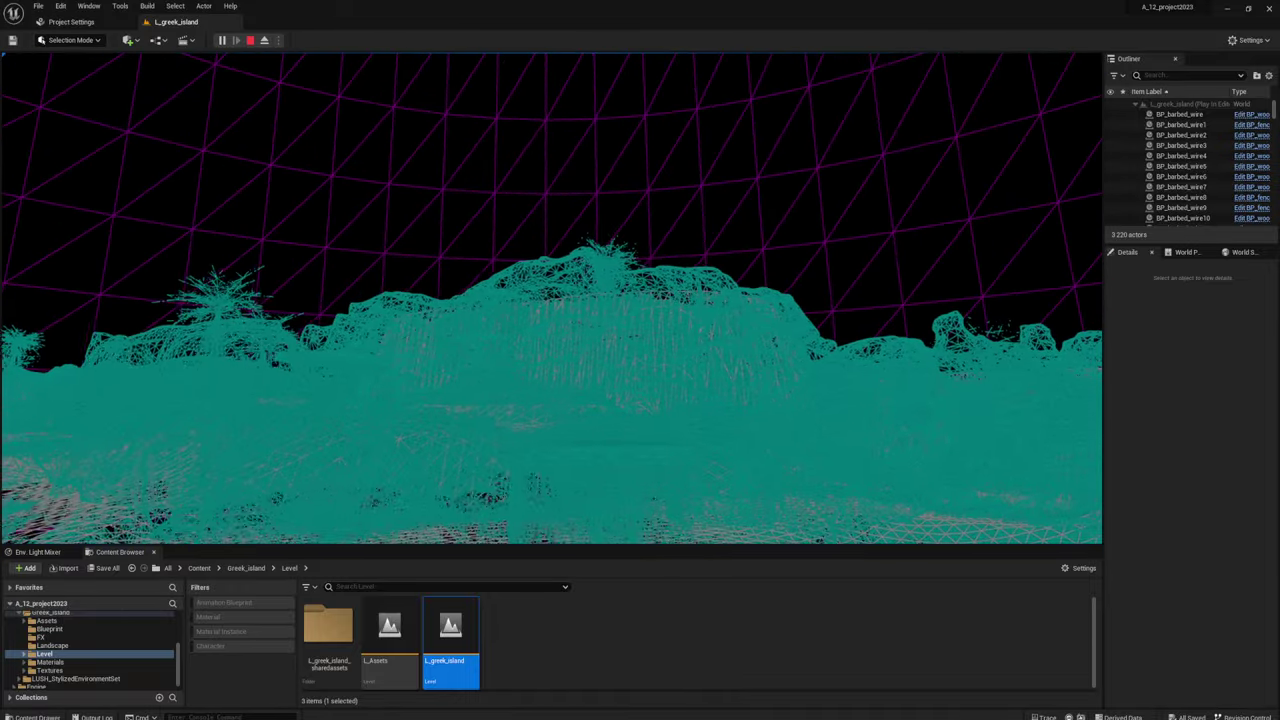
Step: Switch to the Shader Complexity view with F5, then end the play session with Esc
{"action": "key", "text": "F5"}
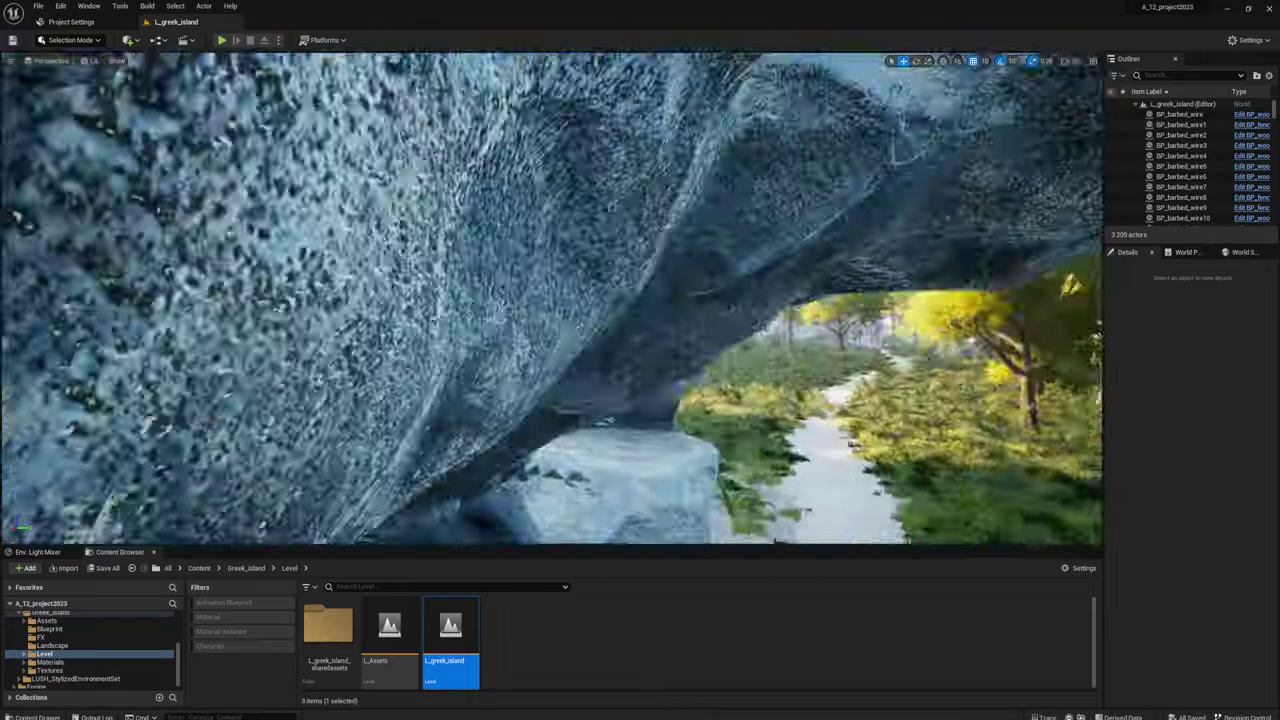
{"action": "key", "text": "Escape"}
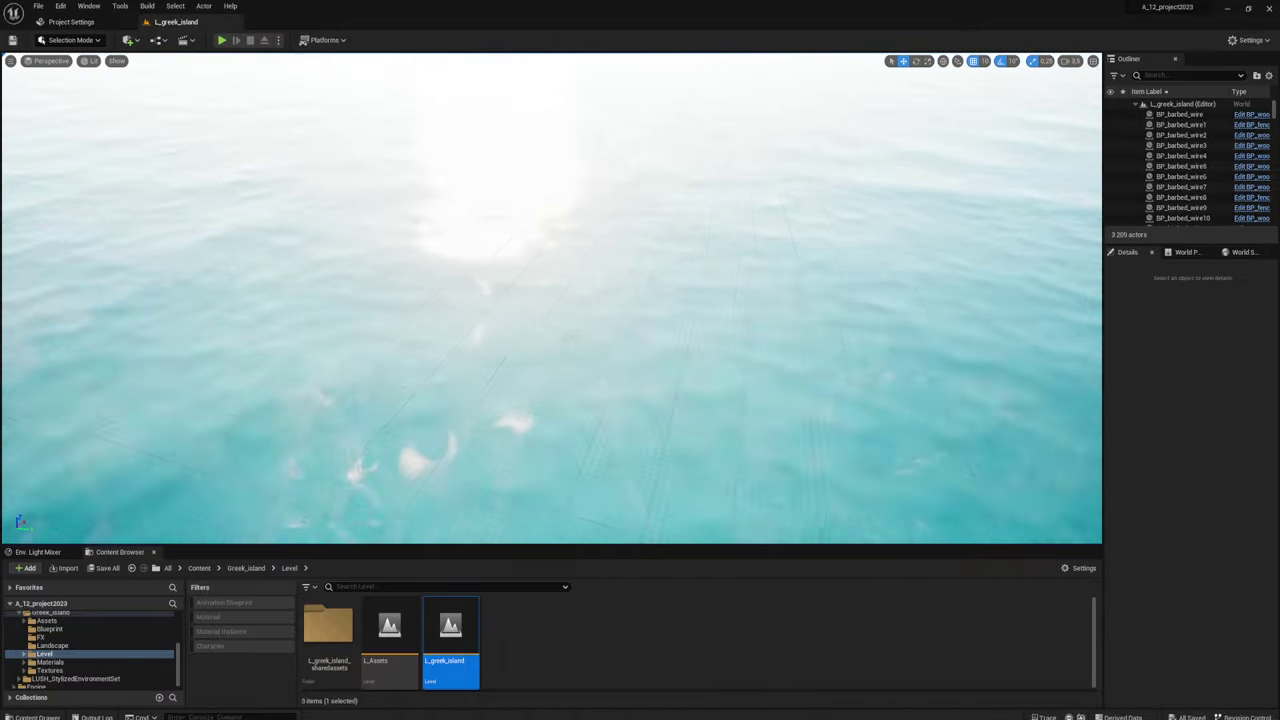
Step: Select the water in the Greek island level
{"action": "left_click", "coordinate": [677, 101]}
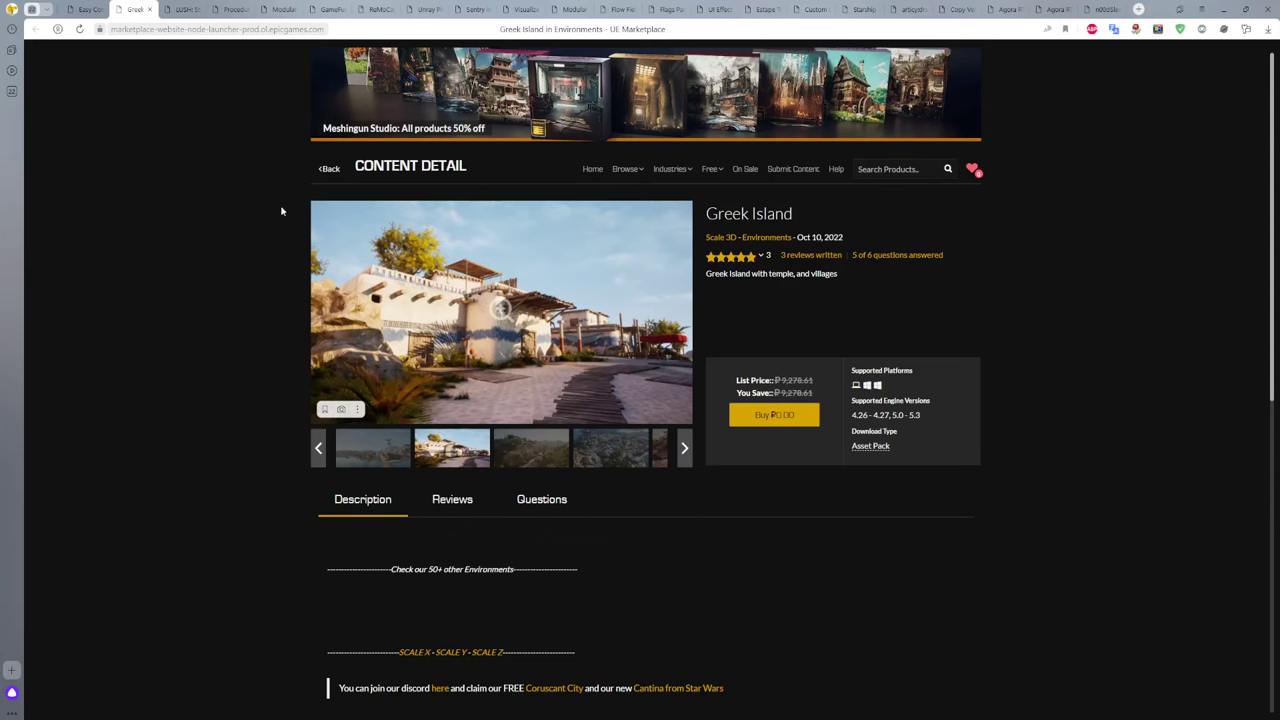
Step: Review the LUSH: Stylized Environment Set title and tropical pond image, then return to Unreal Editor
{"action": "left_click", "coordinate": [185, 9]}
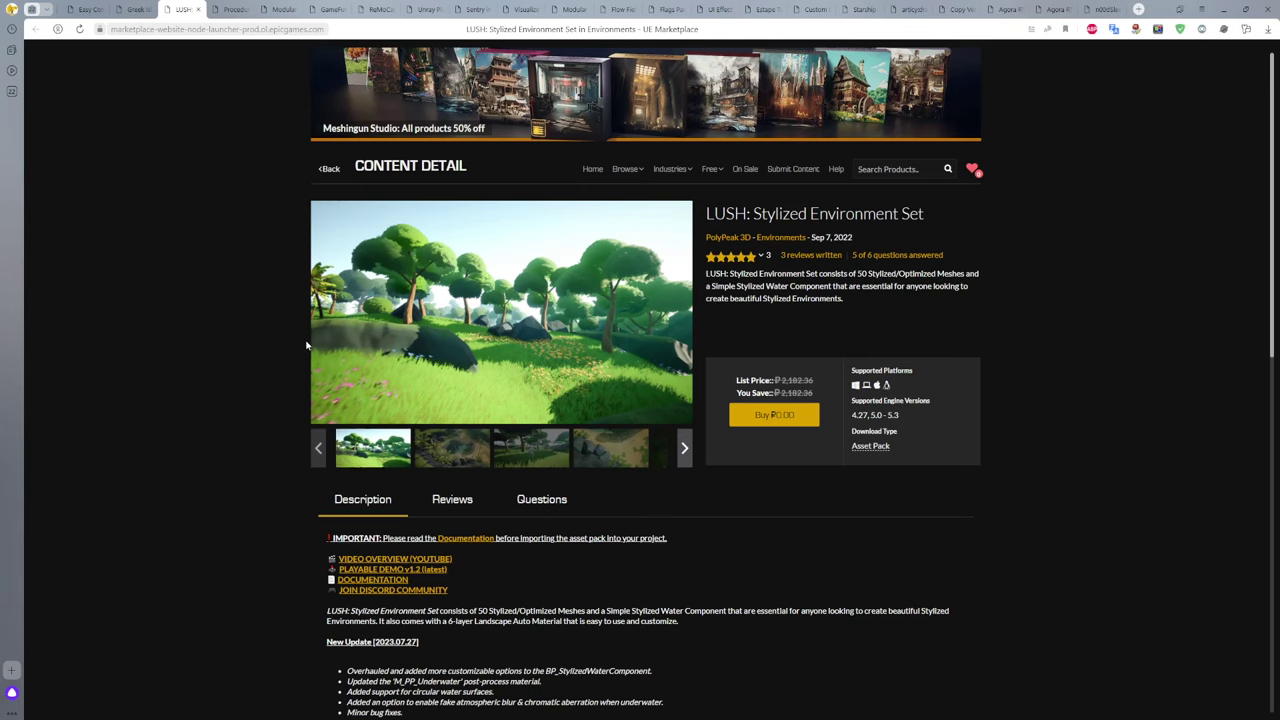
{"action": "left_click_drag", "start_coordinate": [937, 218], "coordinate": [755, 213]}
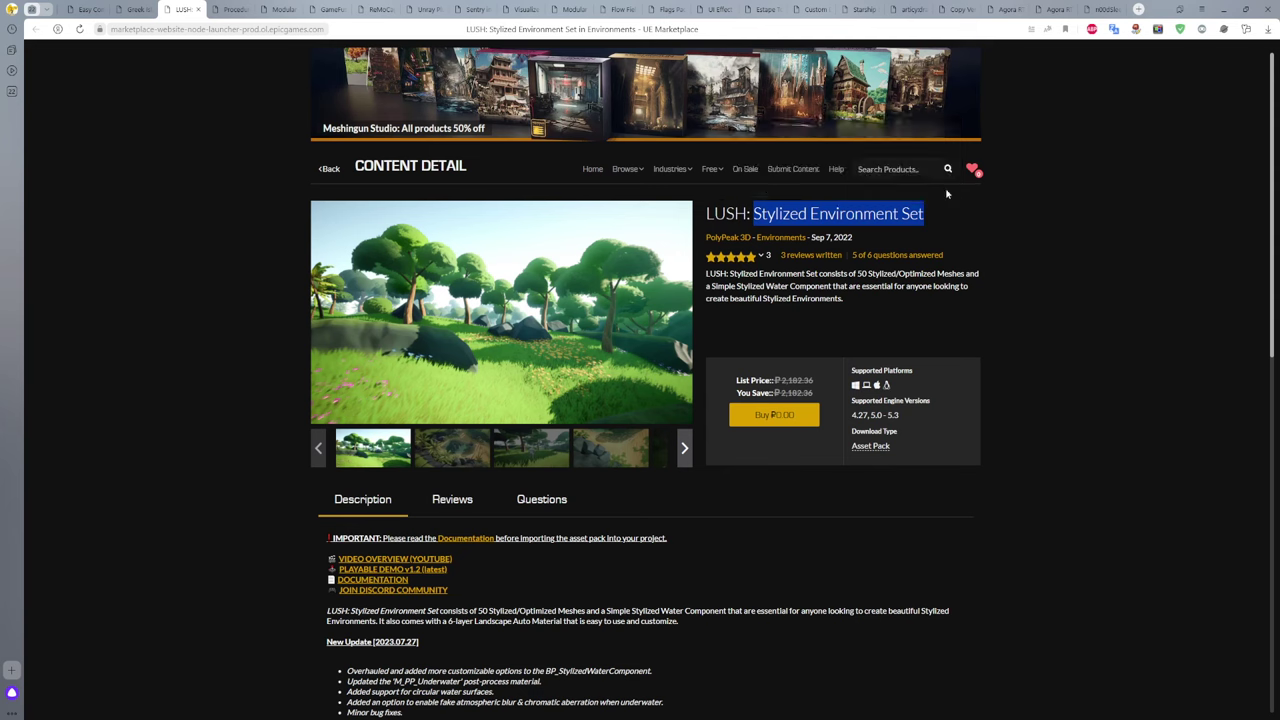
{"action": "left_click", "coordinate": [455, 455]}
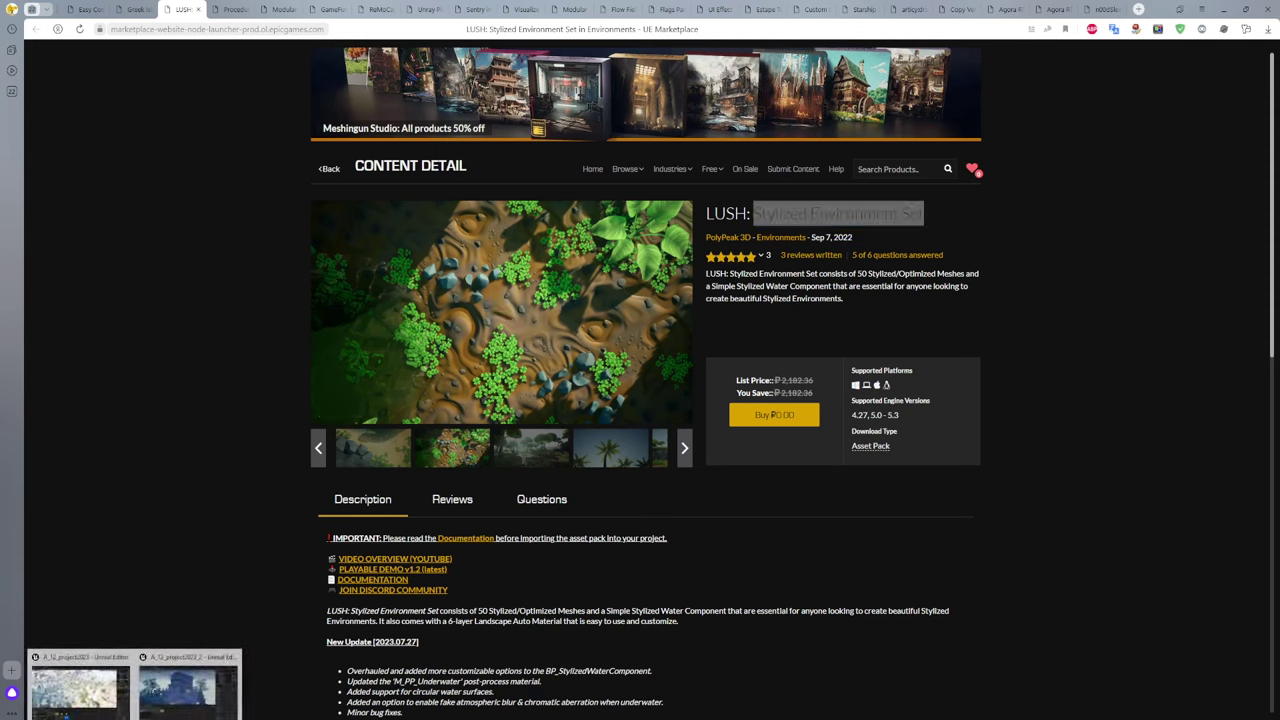
{"action": "left_click", "coordinate": [75, 680]}
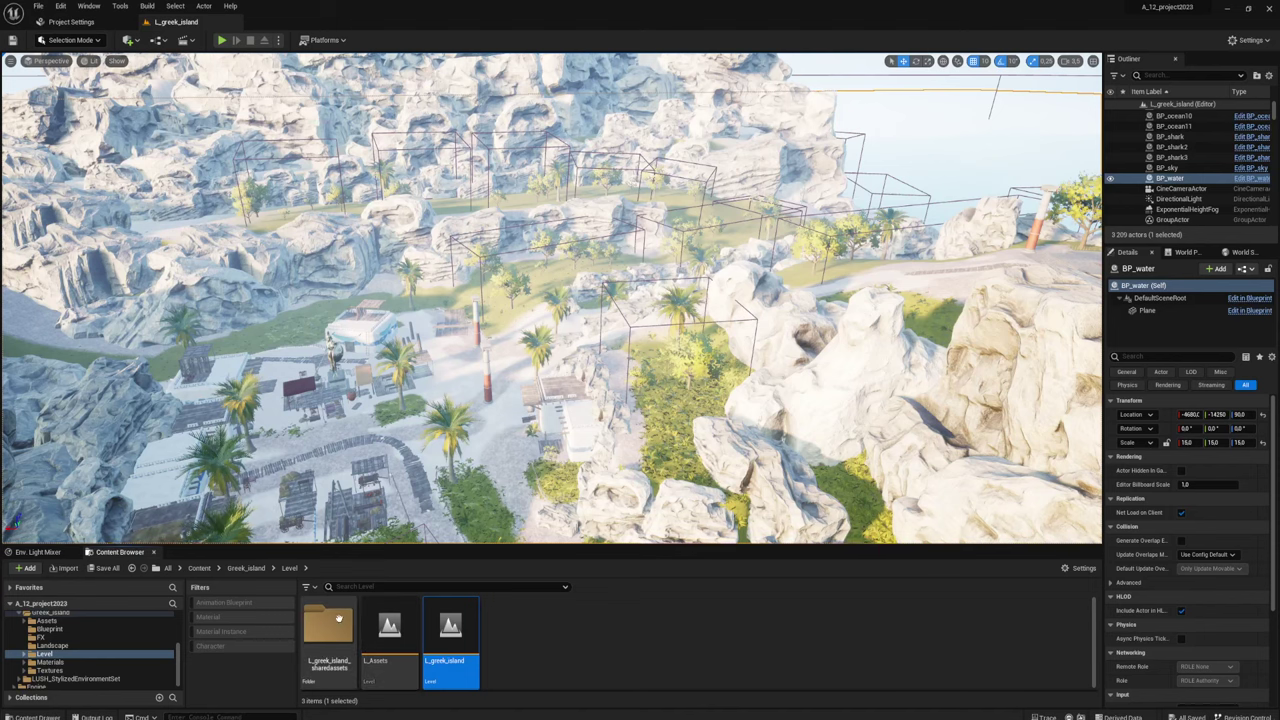
Step: Load the Overview map from LUSH_StylizedEnvironmentSet > Maps, fly down to the plants, and play it
{"action": "left_click", "coordinate": [205, 568]}
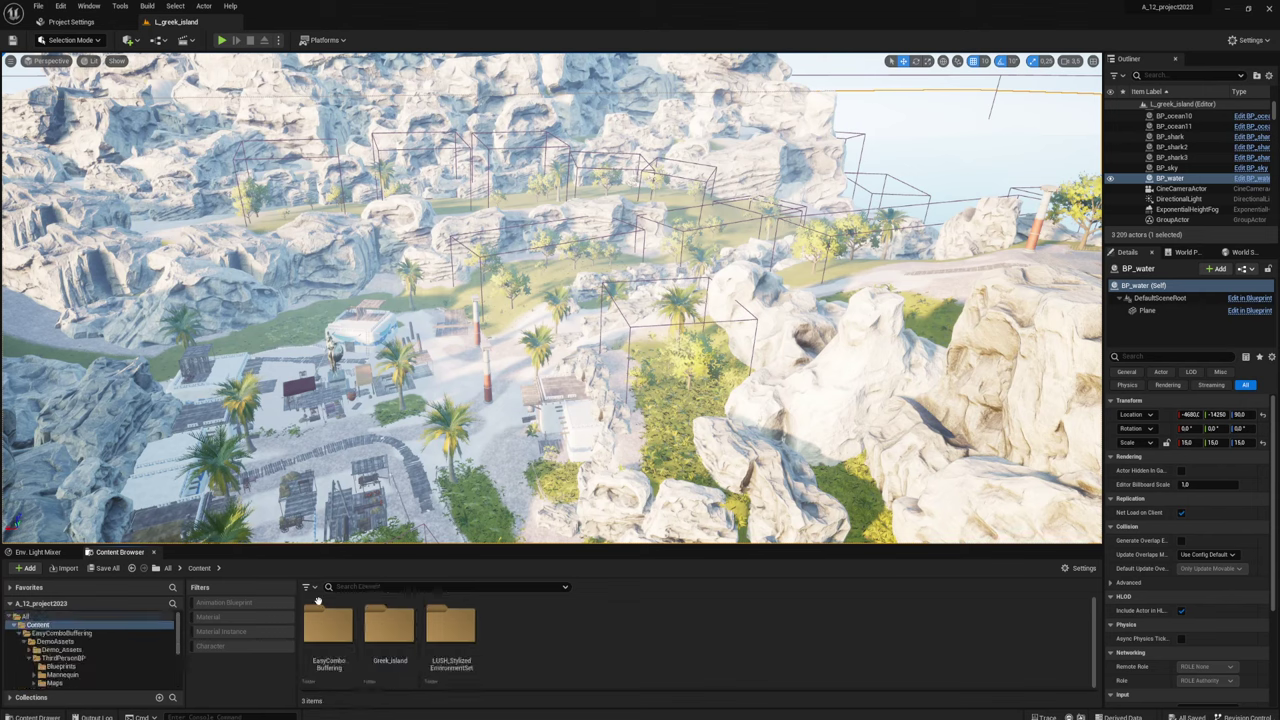
{"action": "double_click", "coordinate": [450, 625]}
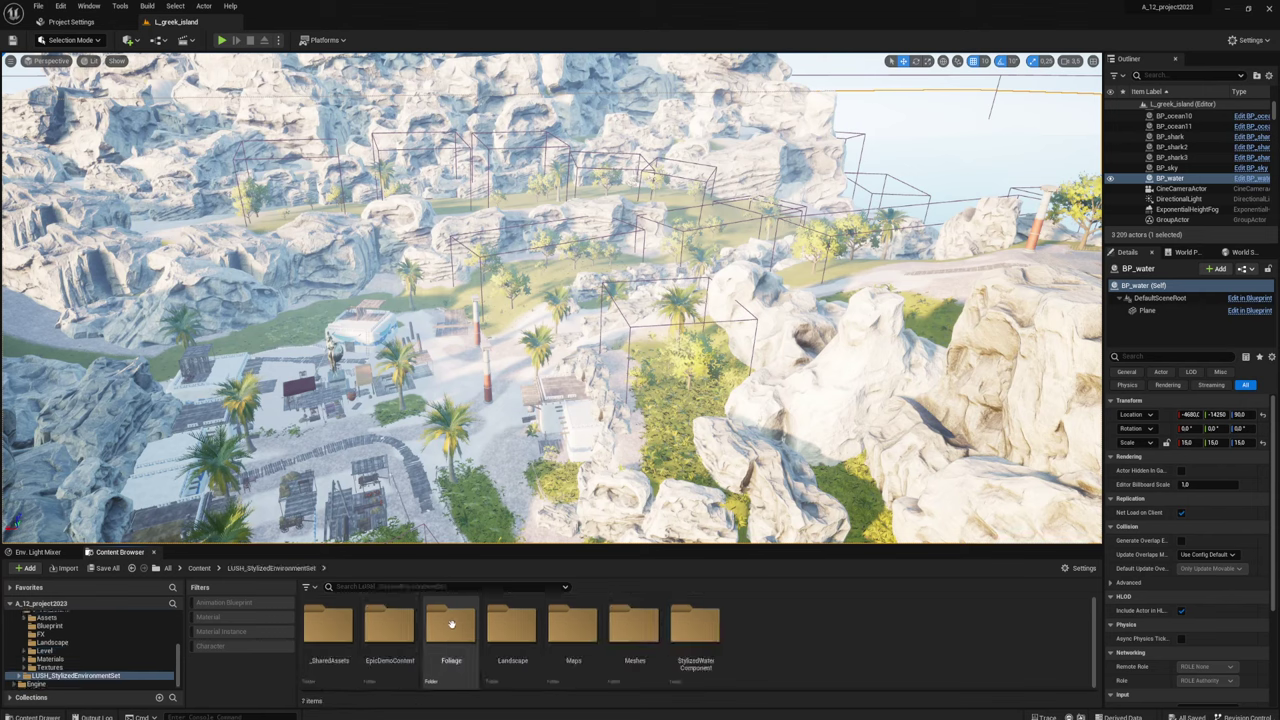
{"action": "double_click", "coordinate": [573, 627]}
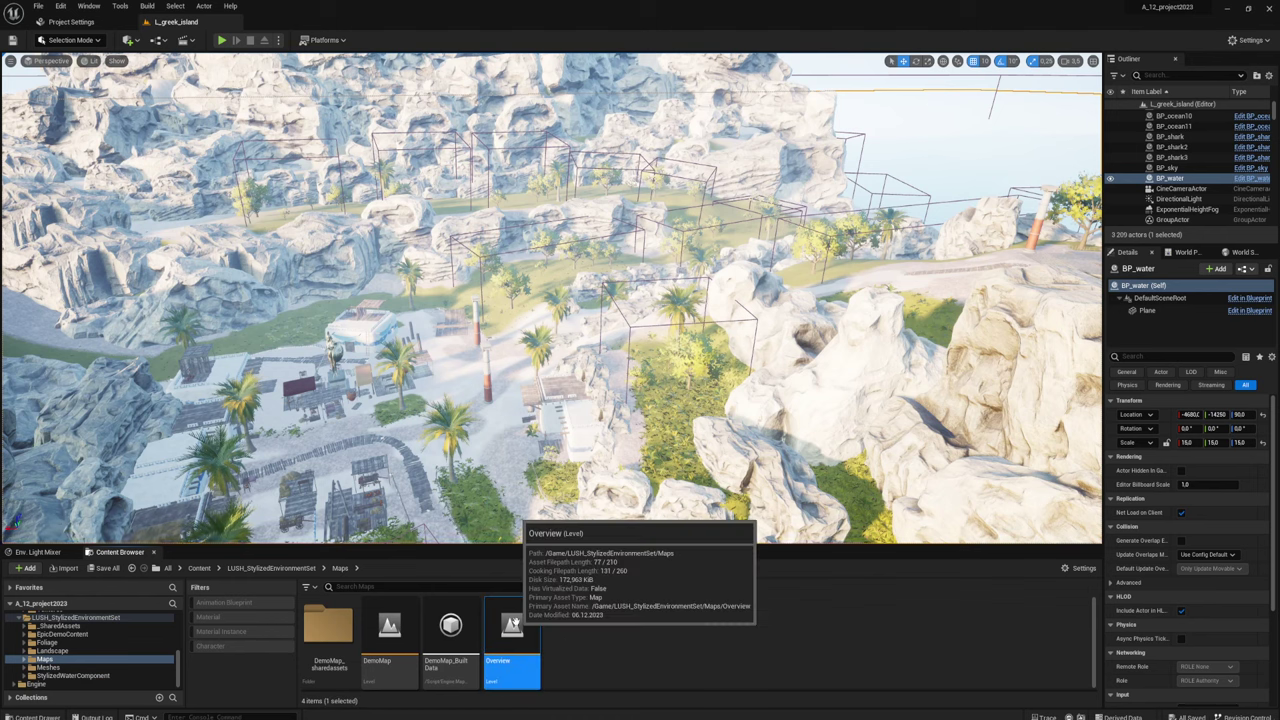
{"action": "double_click", "coordinate": [512, 628]}
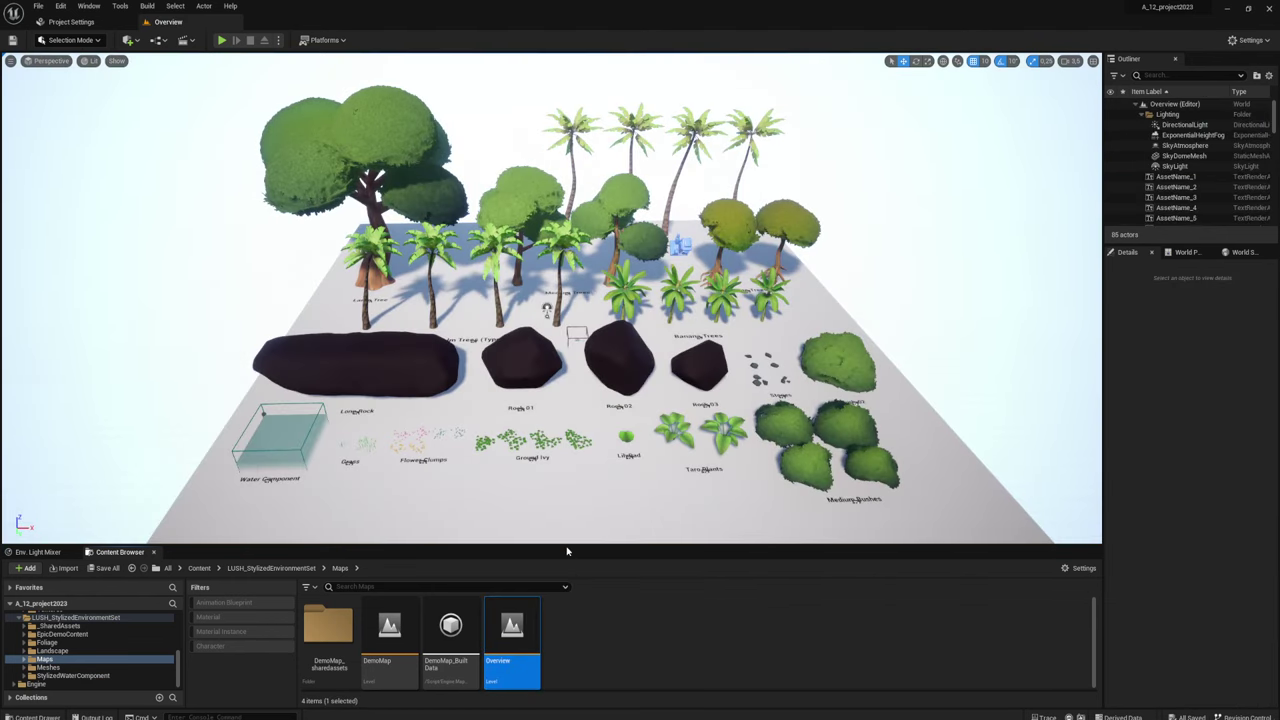
{"action": "mouse_move", "coordinate": [551, 300]}
{"action": "right_mouse_down"}
{"action": "mouse_move", "coordinate": [551, 320]}
{"action": "mouse_move", "coordinate": [700, 320]}
{"action": "mouse_move", "coordinate": [640, 300]}
{"action": "right_mouse_up"}
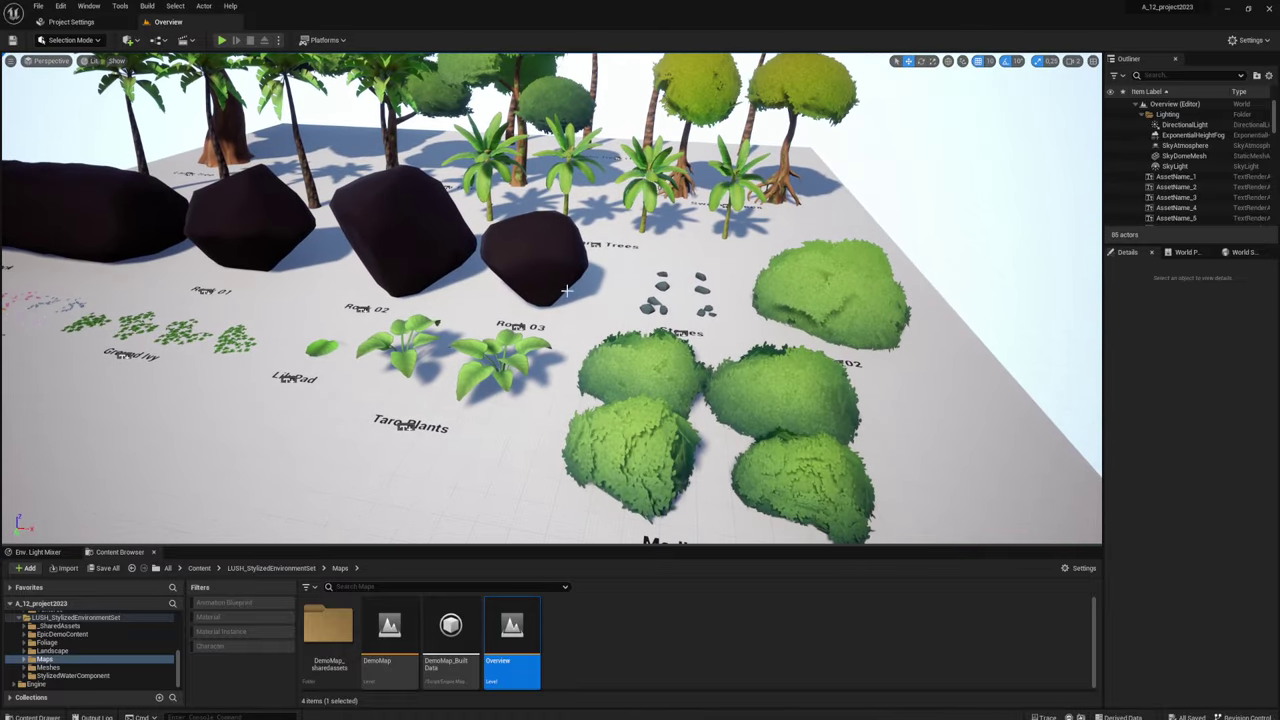
{"action": "left_click", "coordinate": [221, 40]}
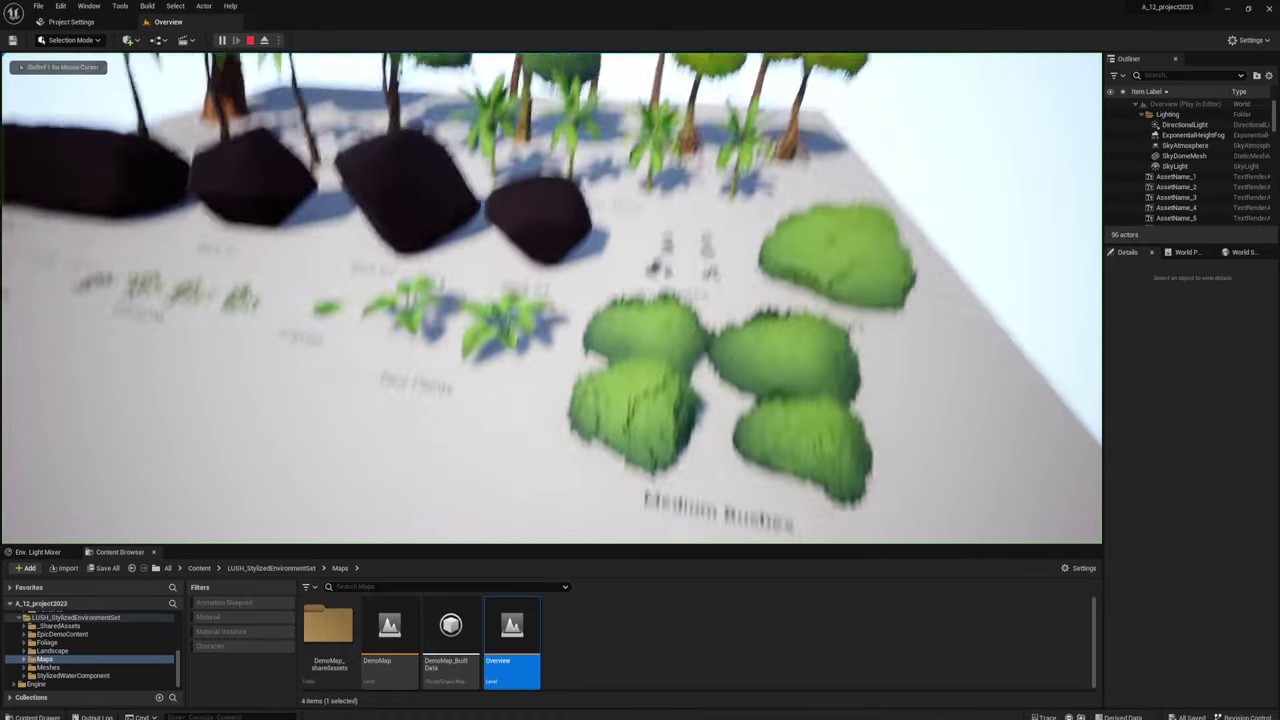
Step: View the running Overview level in wireframe (F1), then shader complexity (F5), flying around the lily pad
{"action": "key", "text": "F1"}
{"action": "right_click_drag", "start_coordinate": [640, 300], "coordinate": [640, 300]}
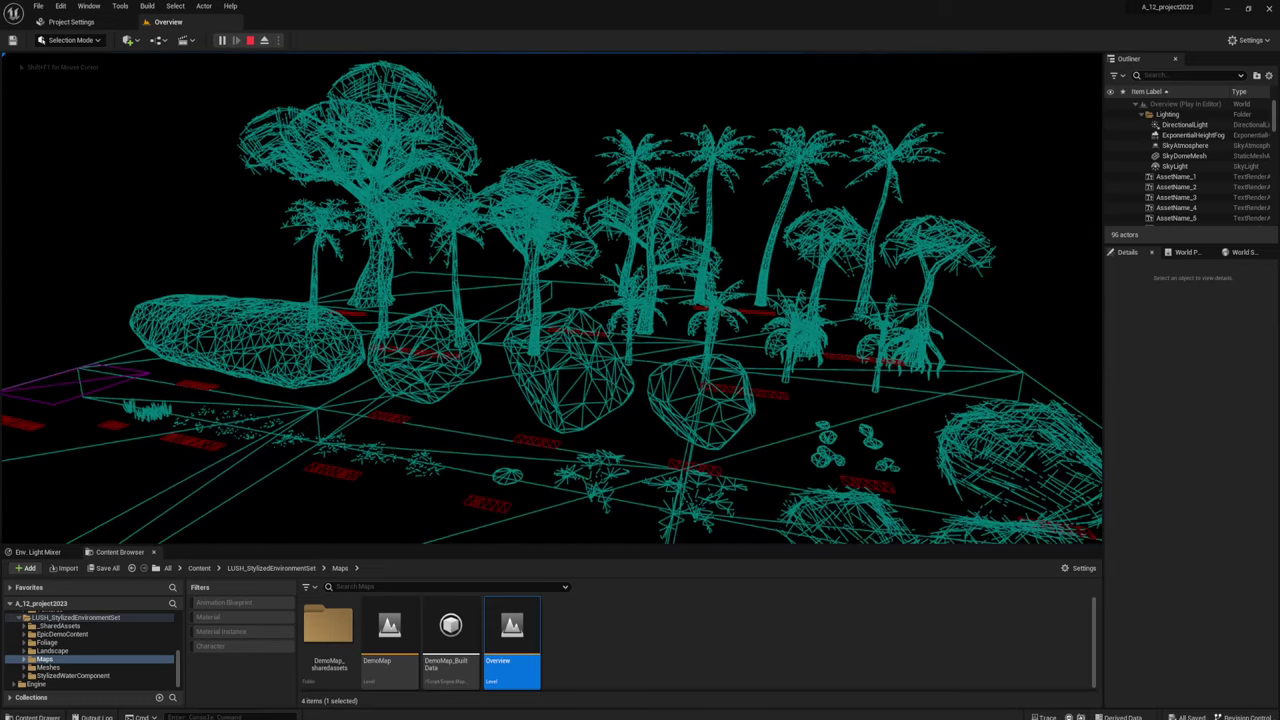
{"action": "key", "text": "F5"}
{"action": "key", "text": "w"}
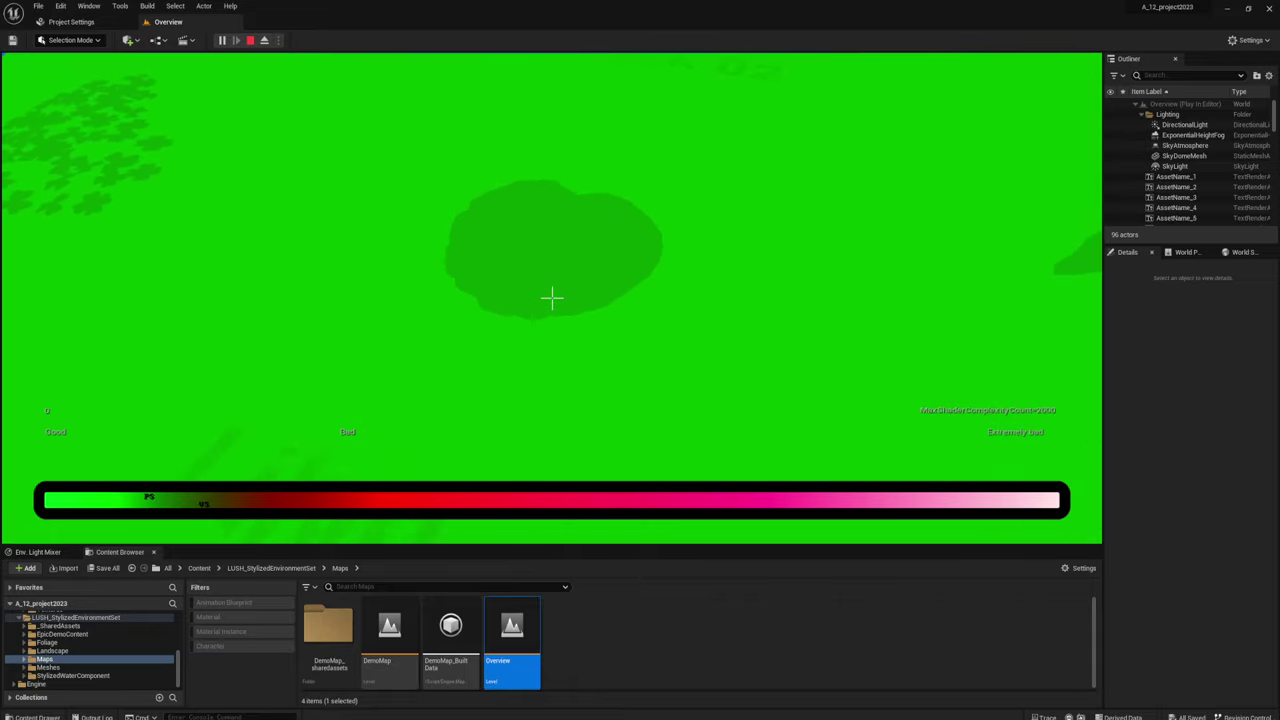
{"action": "key", "text": "s"}
{"action": "key", "text": "s"}
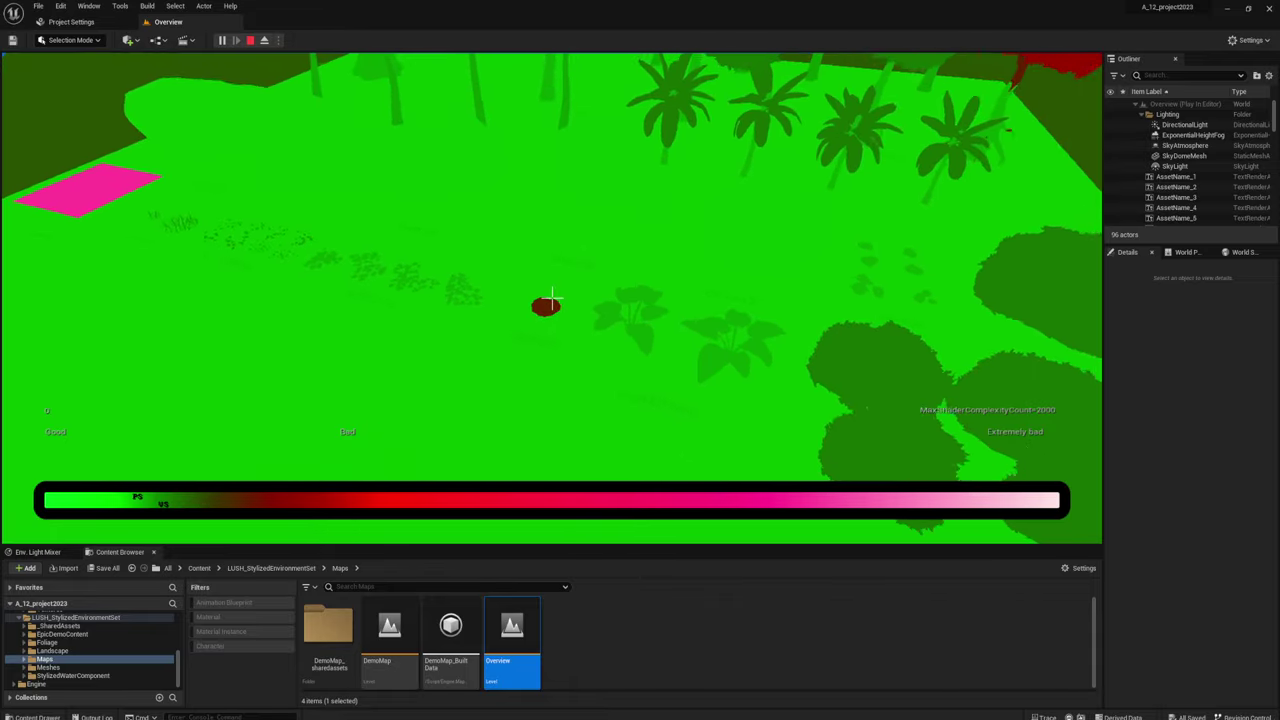
{"action": "key", "text": "s"}
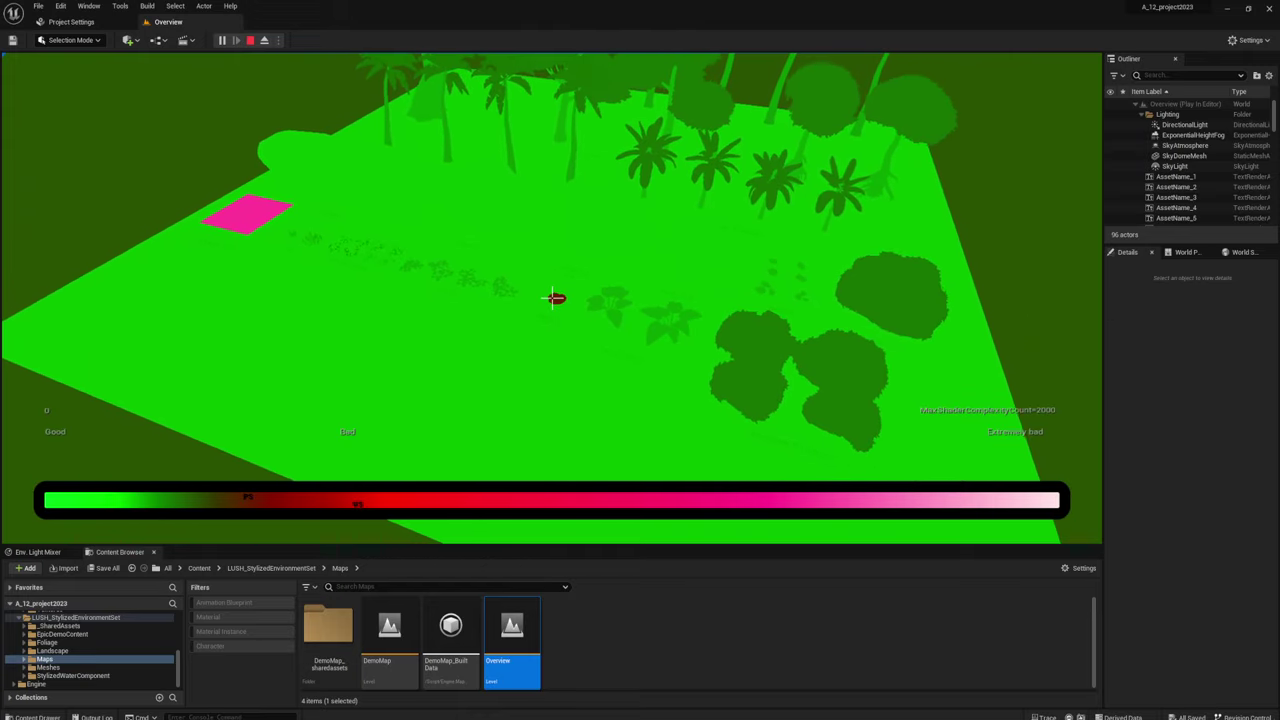
{"action": "key", "text": "s"}
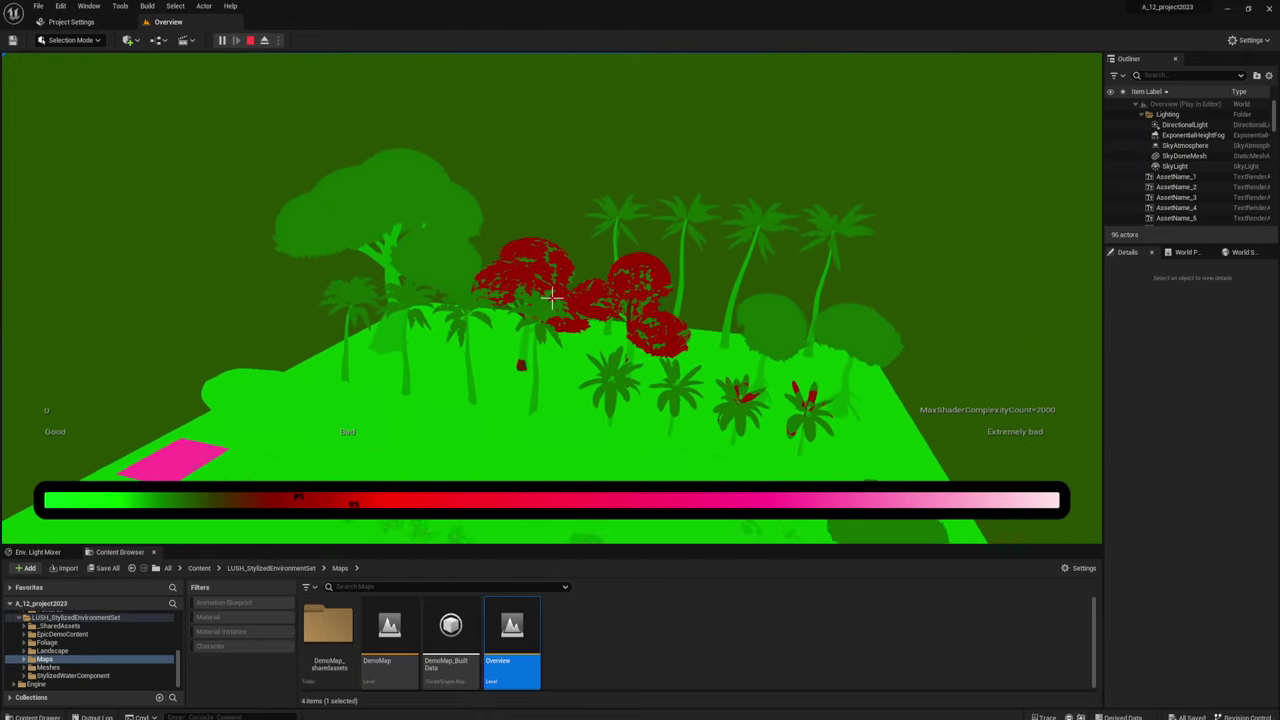
{"action": "key", "text": "s"}
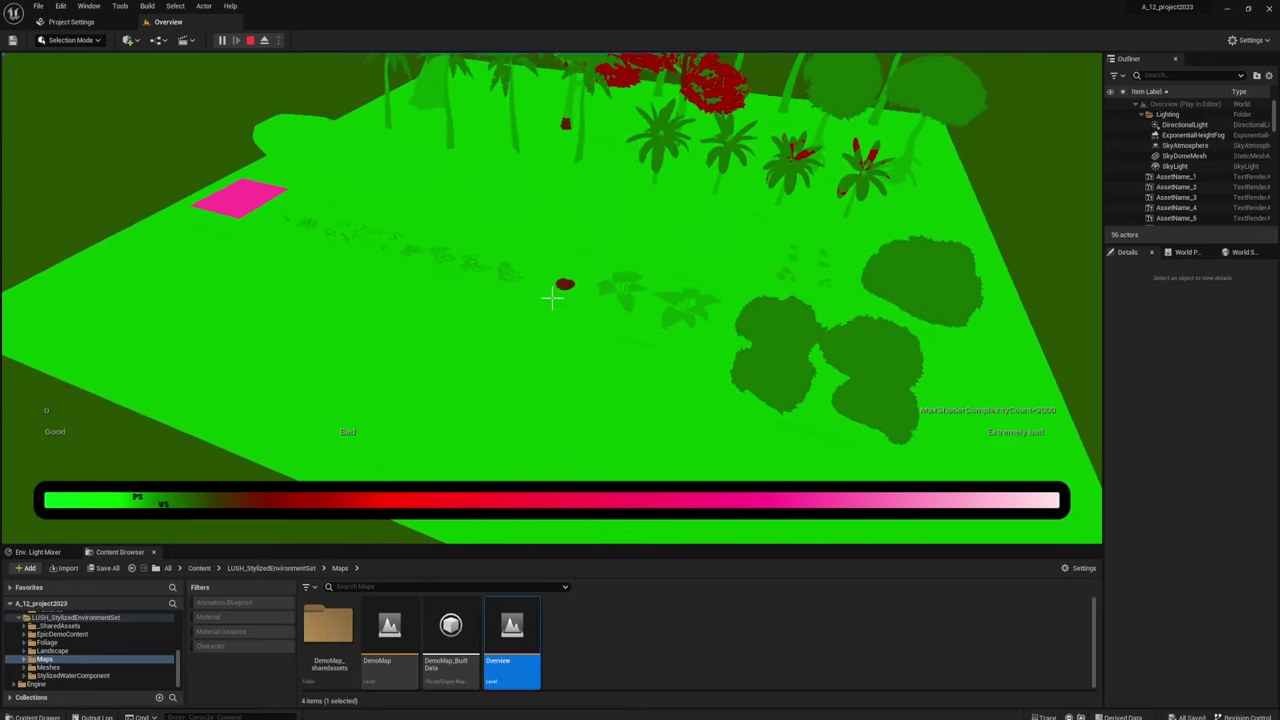
Step: Stop the Overview play session and return to the editor view
{"action": "key", "text": "Escape"}
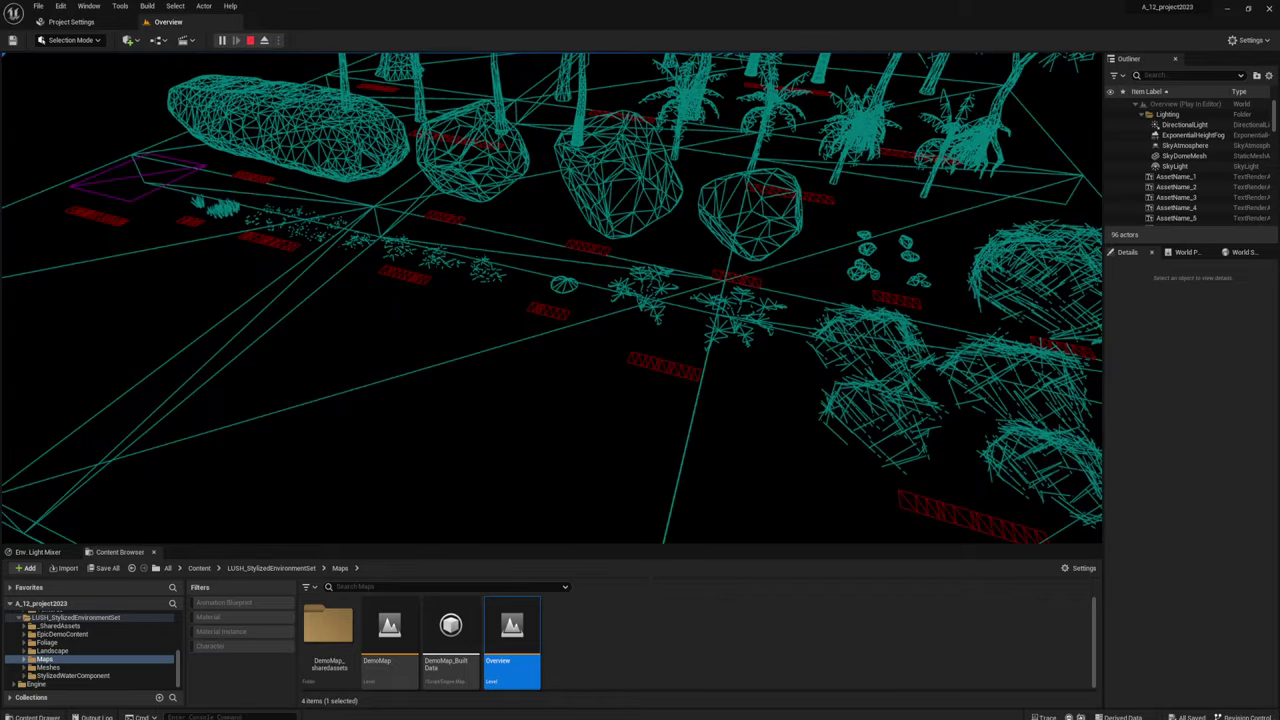
{"action": "scroll", "coordinate": [552, 298], "scroll_direction": "up", "scroll_amount": 6}
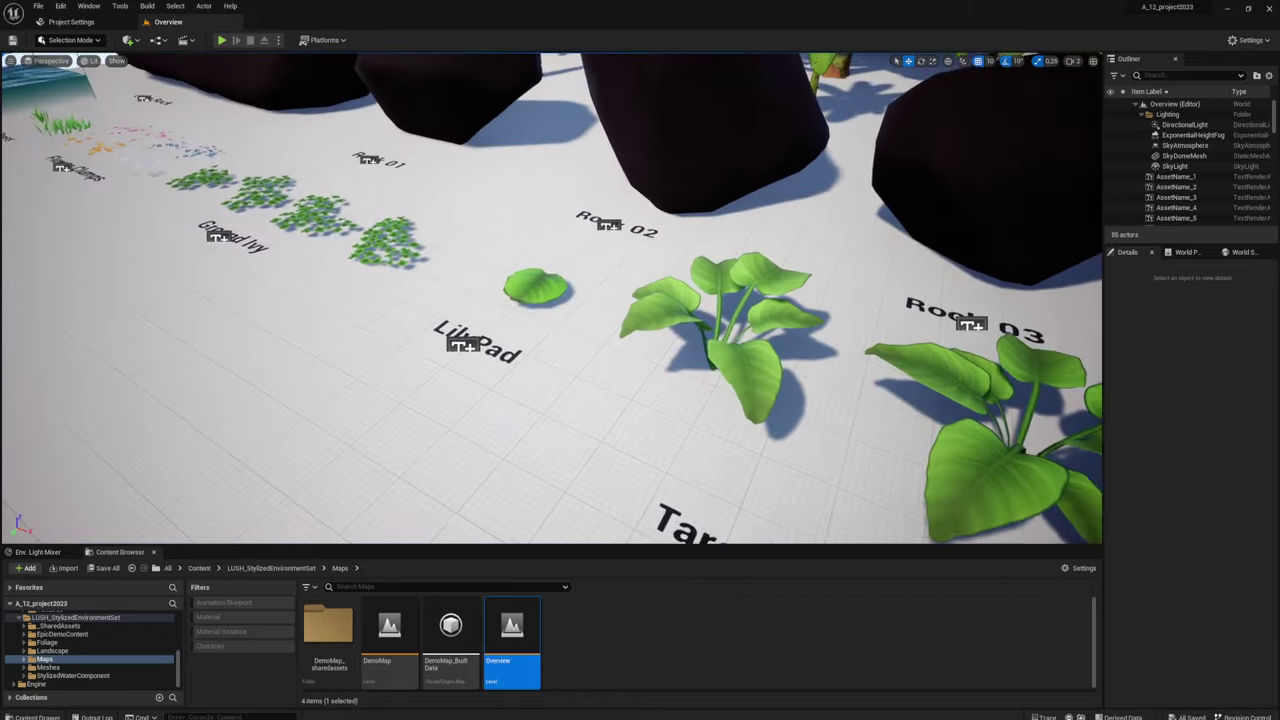
{"action": "scroll", "coordinate": [552, 298], "scroll_direction": "down", "scroll_amount": 2}
{"action": "scroll", "coordinate": [552, 298], "scroll_direction": "down", "scroll_amount": 8}
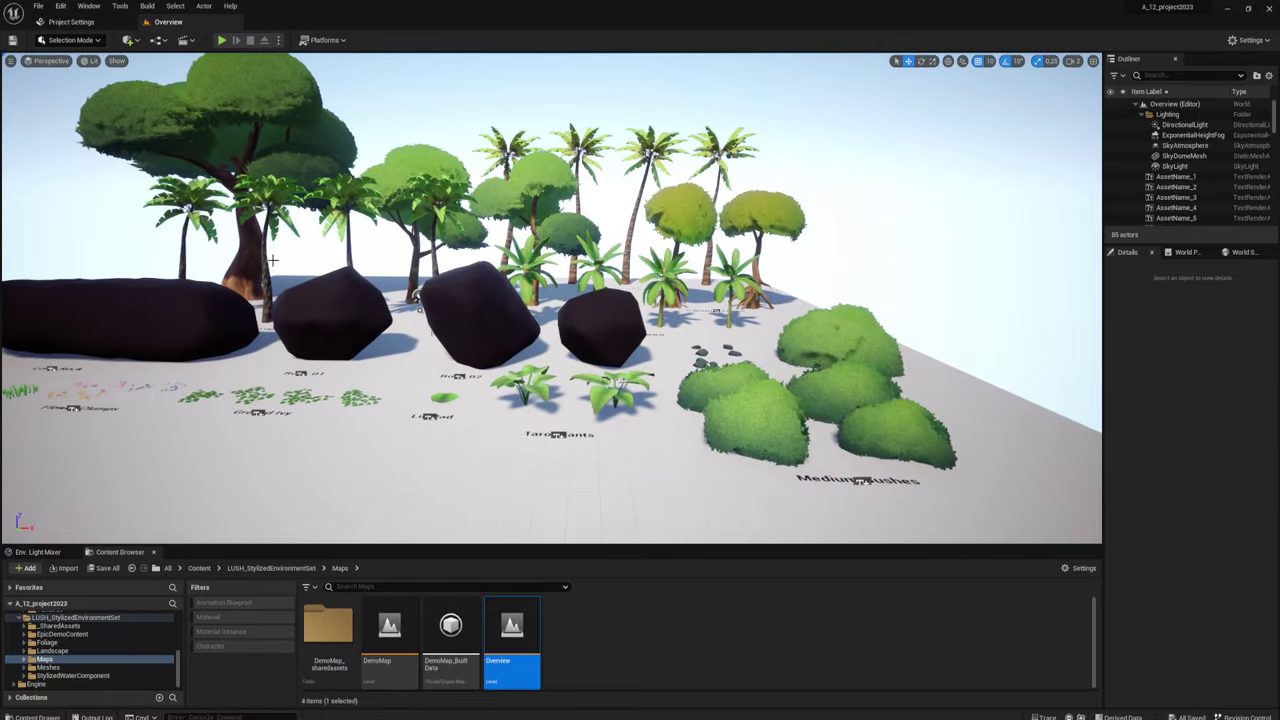
Step: Open DemoMap, fly to a forested hillside, and close the Level Editor help page F1 opened
{"action": "left_click", "coordinate": [410, 628]}
{"action": "double_click", "coordinate": [410, 628]}
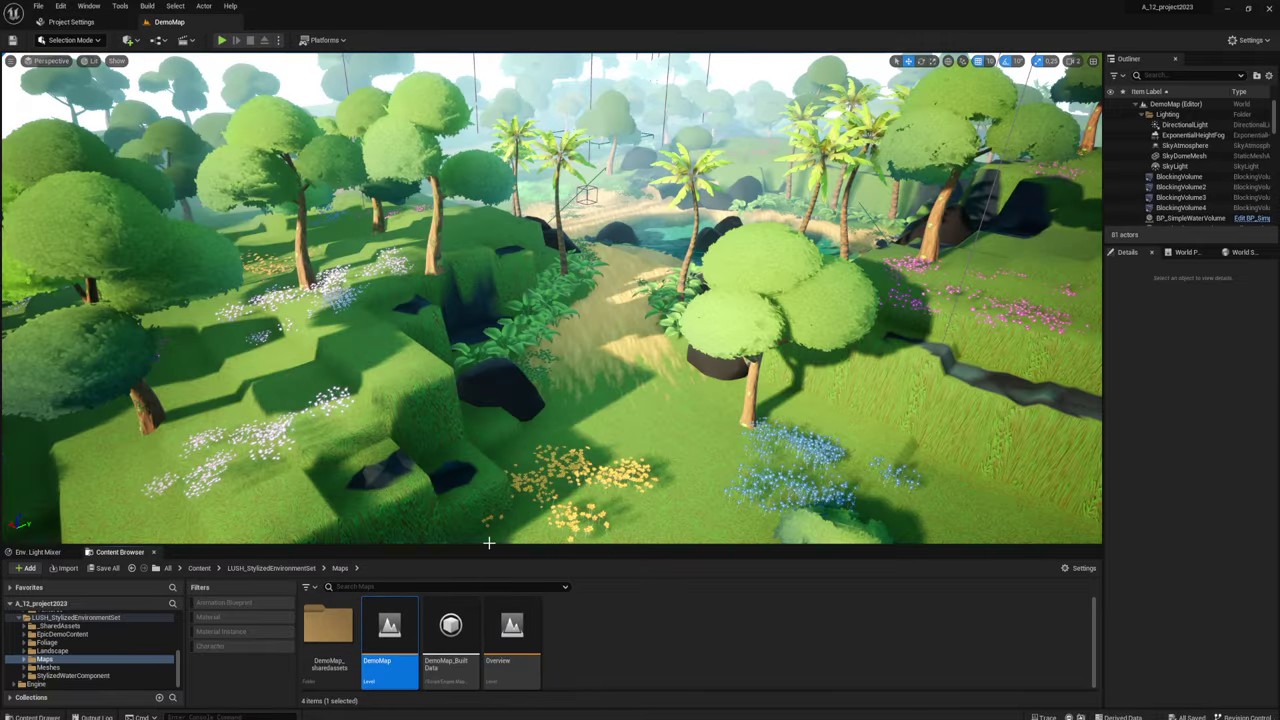
{"action": "scroll", "coordinate": [633, 330], "scroll_direction": "down", "scroll_amount": 10}
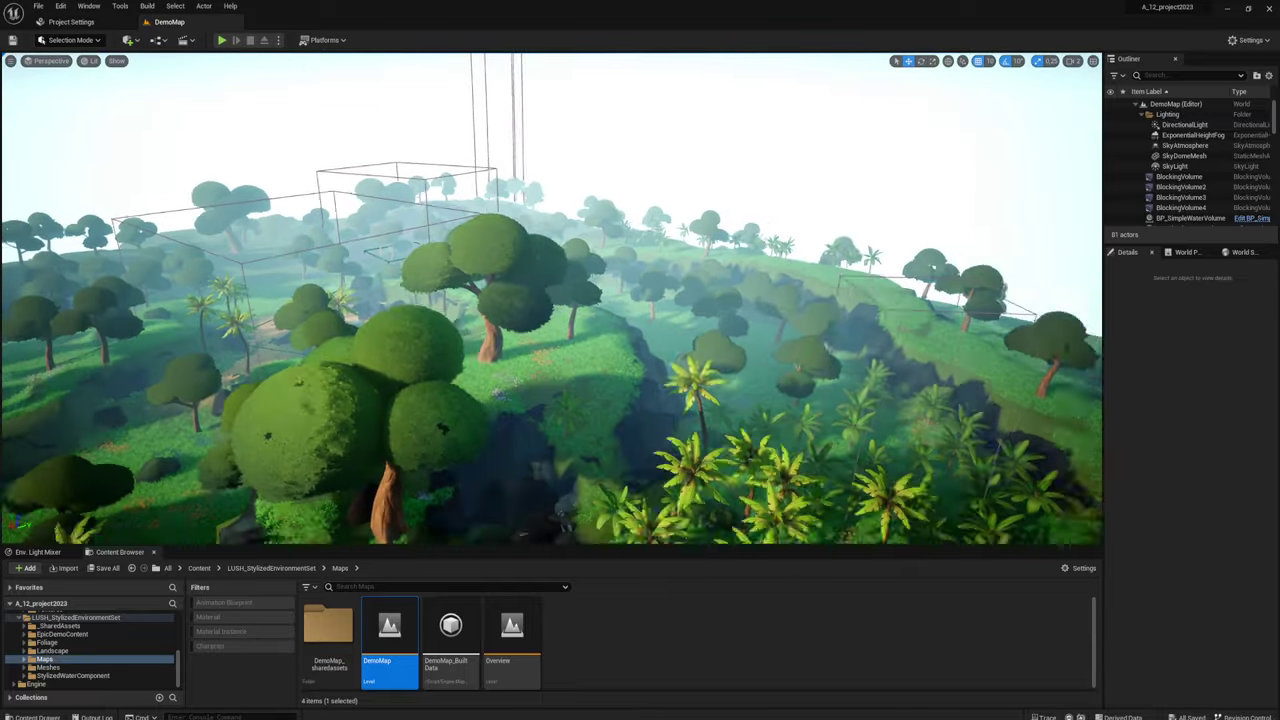
{"action": "right_click_drag", "start_coordinate": [552, 298], "coordinate": [552, 298]}
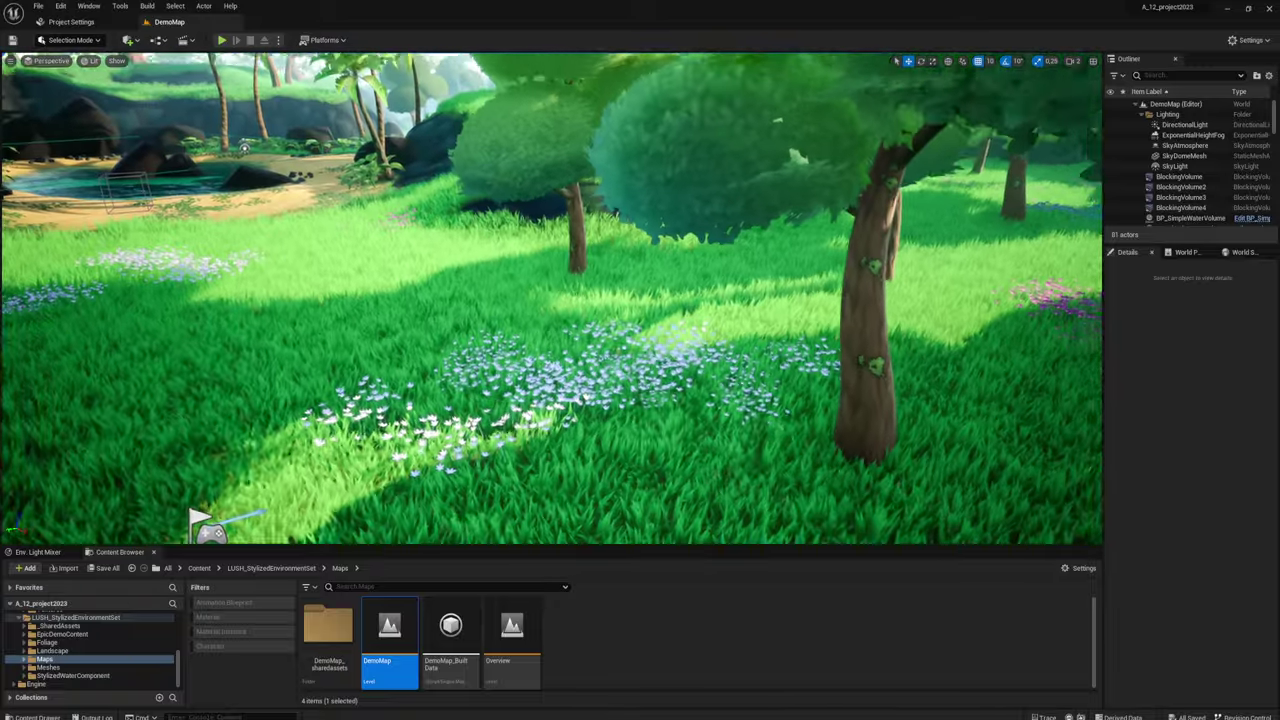
{"action": "key", "text": "F1"}
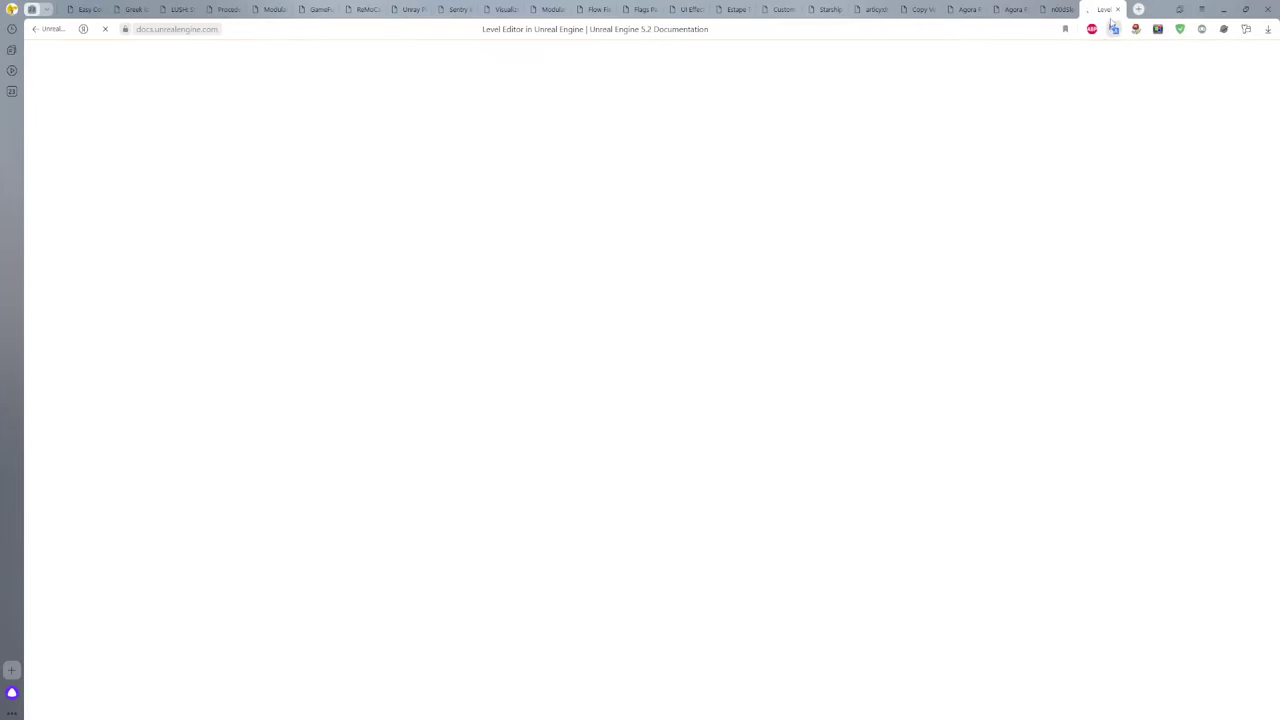
{"action": "left_click", "coordinate": [1117, 10]}
Step: Return to the editor, play DemoMap, and cycle through wireframe, shader complexity and lit views
{"action": "left_click", "coordinate": [1225, 8]}
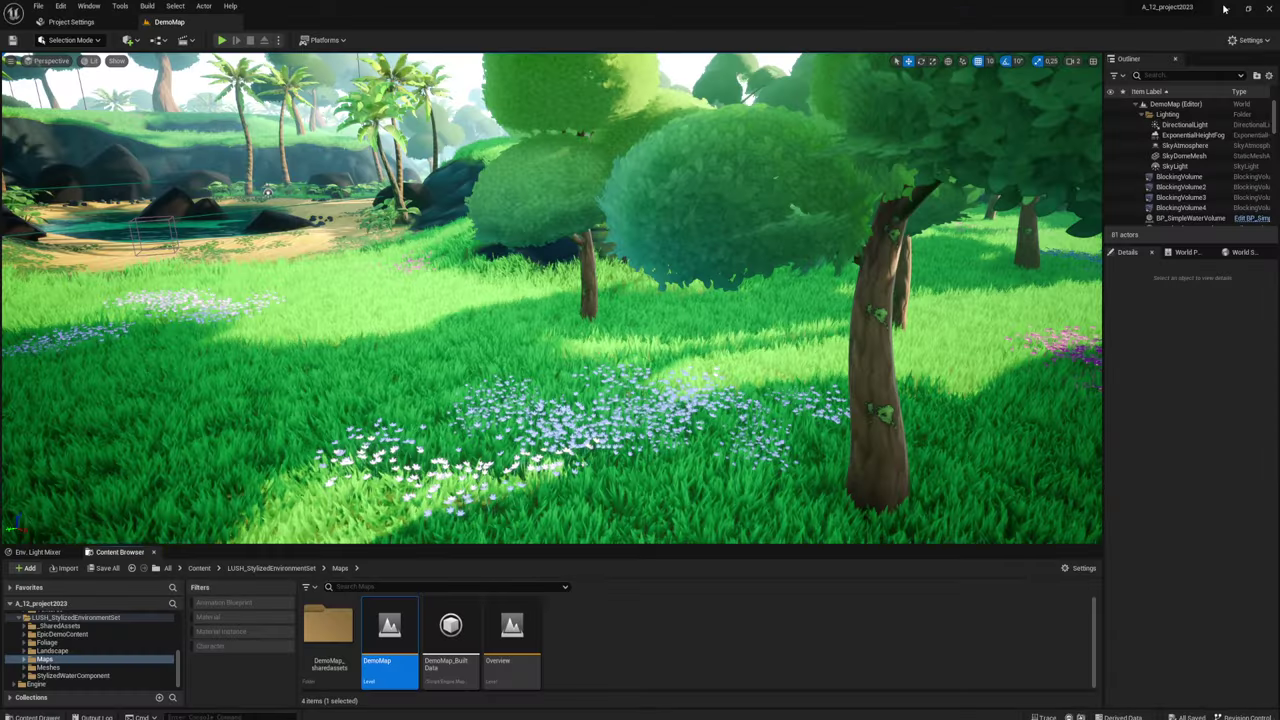
{"action": "right_click_drag", "start_coordinate": [495, 432], "coordinate": [455, 432]}
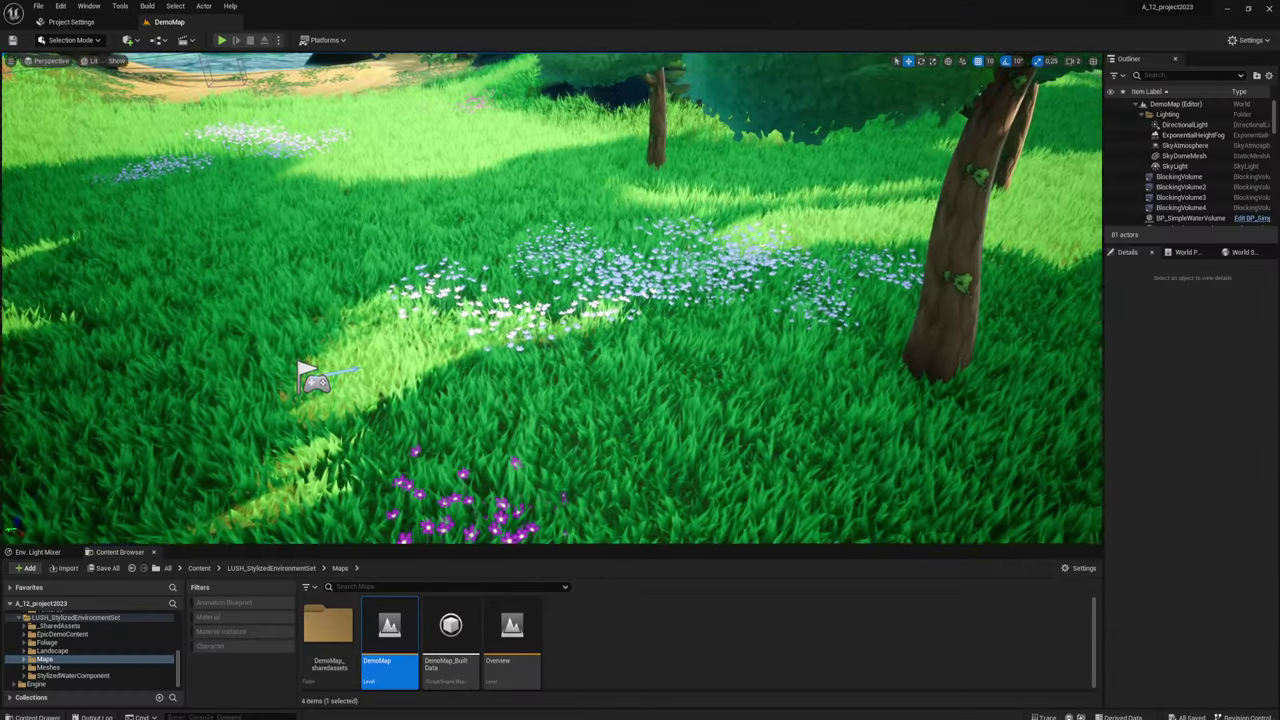
{"action": "left_click", "coordinate": [221, 40]}
{"action": "left_click", "coordinate": [608, 250]}
{"action": "key", "text": "F1"}
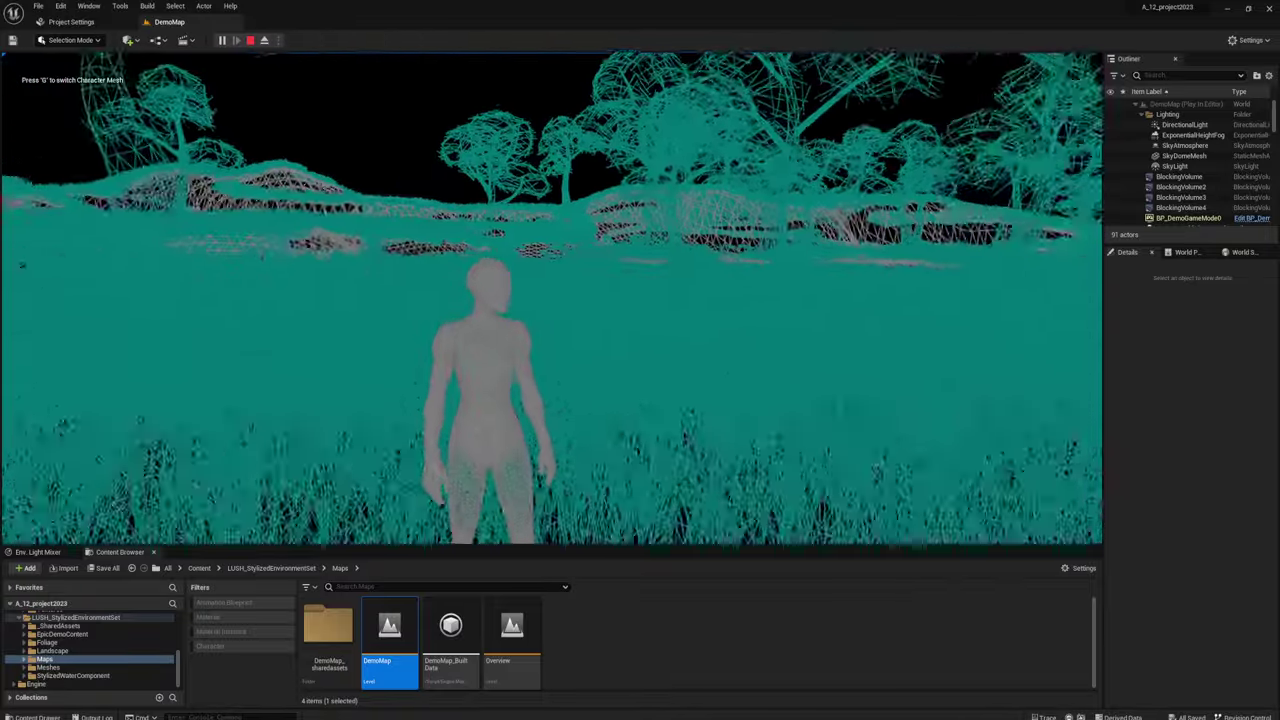
{"action": "key", "text": "F5"}
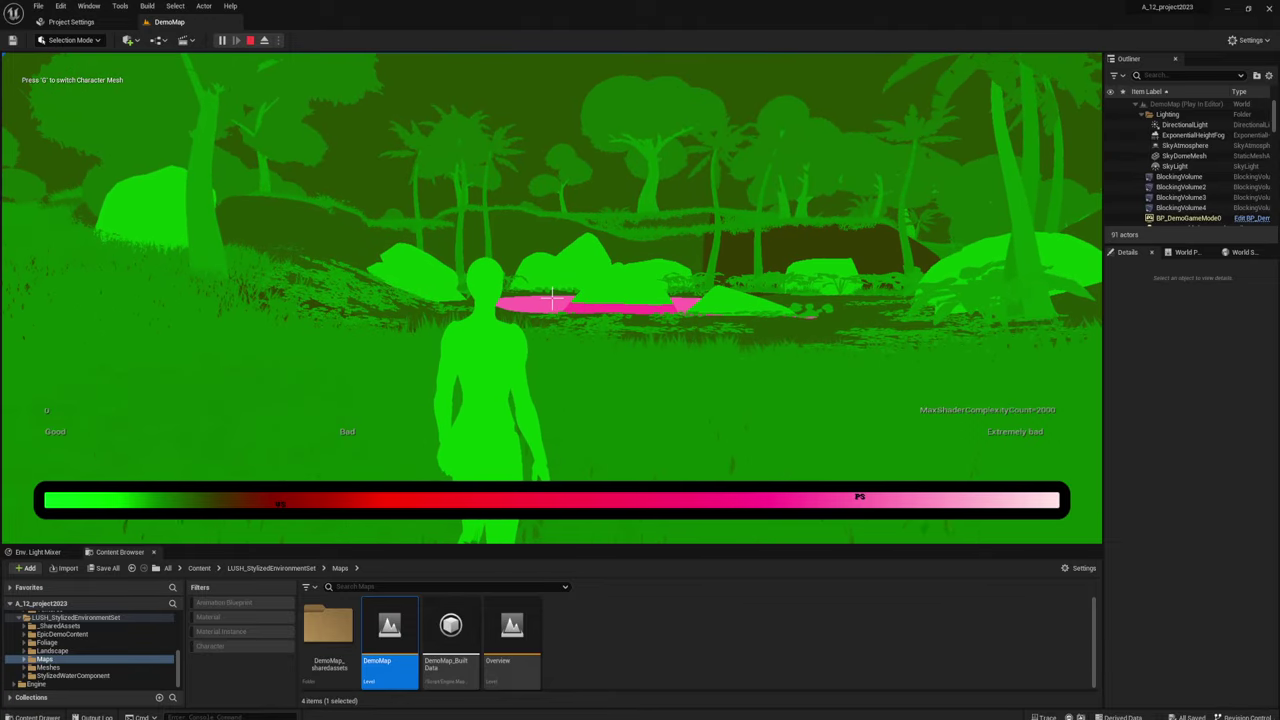
{"action": "key", "text": "F3"}
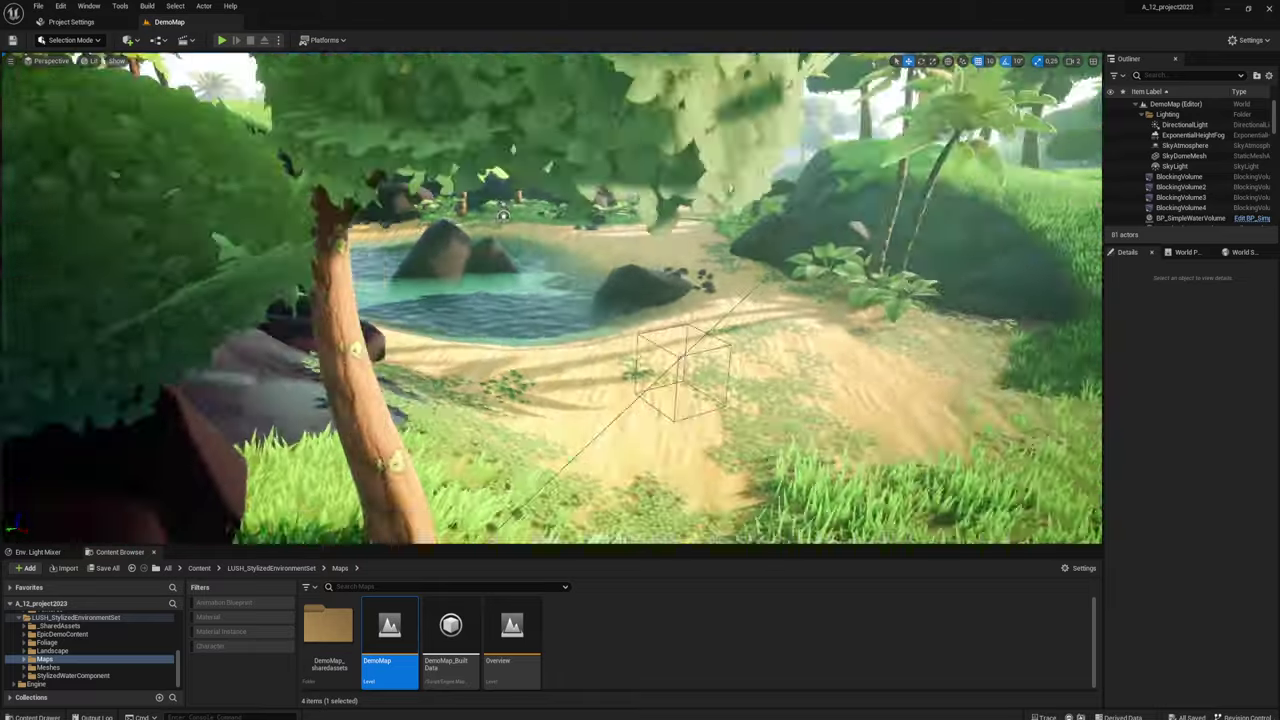
Step: Stop play, select the pond's water volume, and lower it vertically
{"action": "key", "text": "Escape"}
{"action": "right_click_drag", "start_coordinate": [590, 330], "coordinate": [590, 330]}
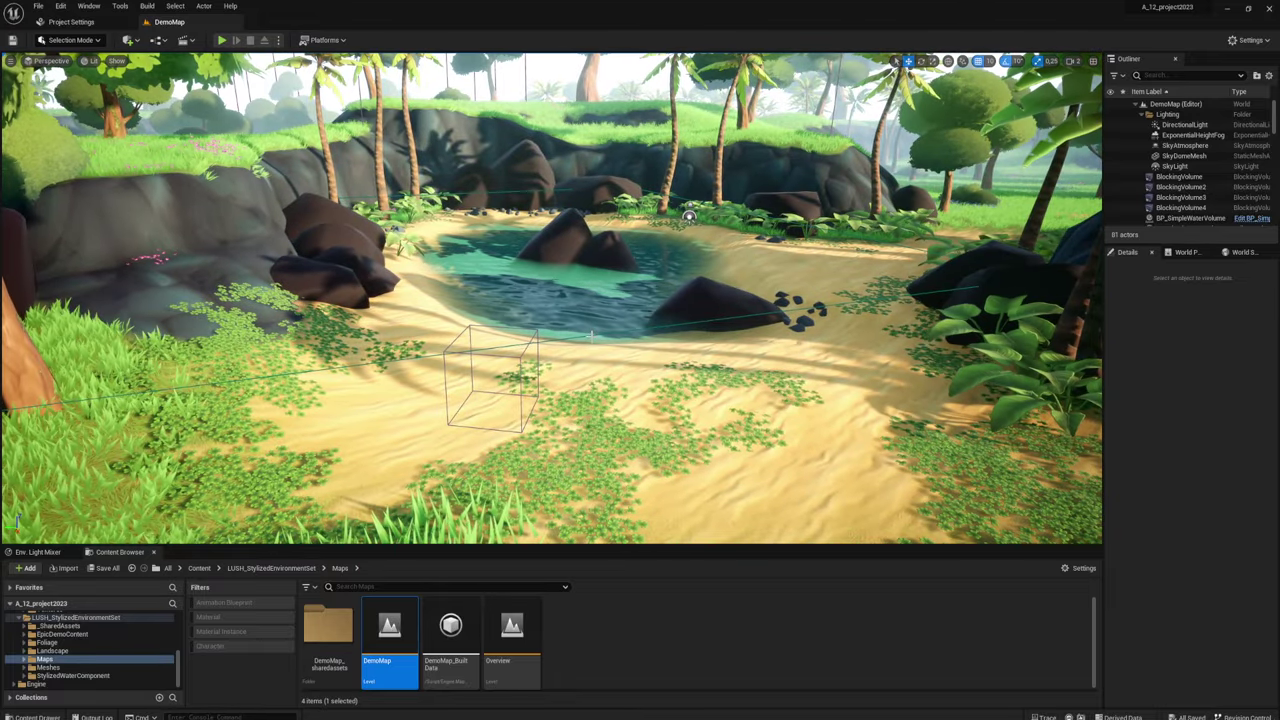
{"action": "left_click", "coordinate": [592, 335]}
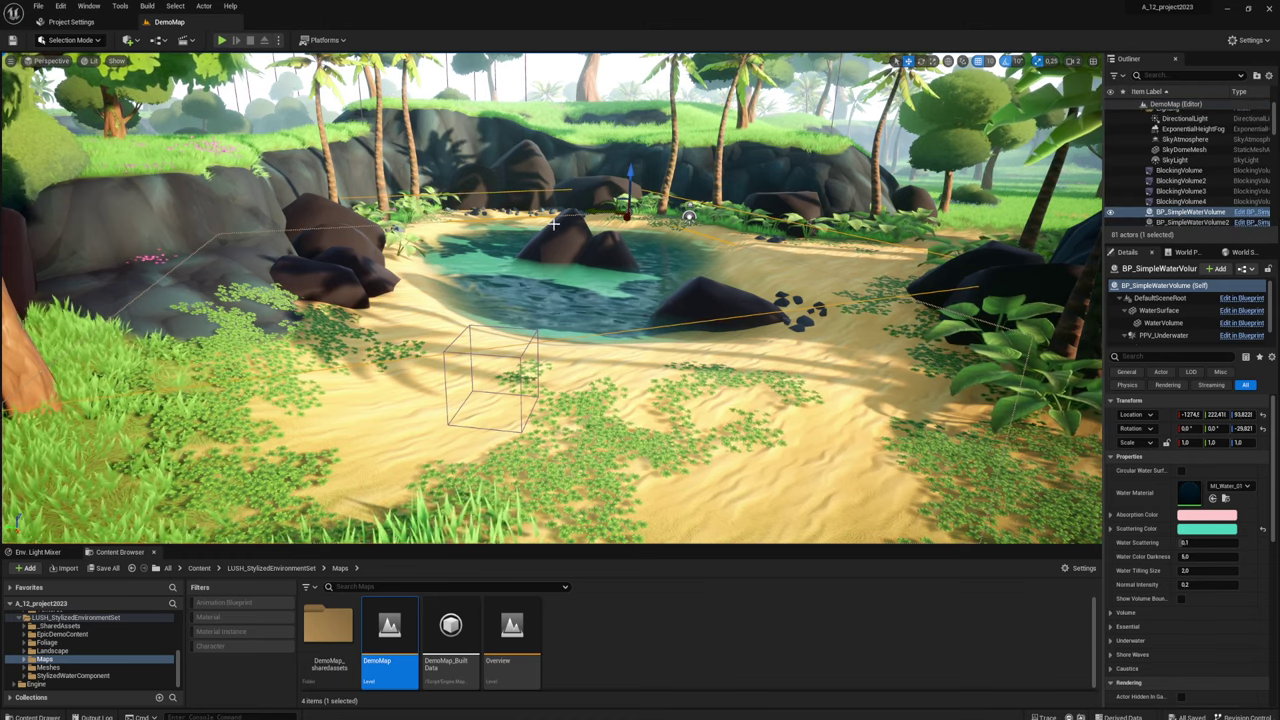
{"action": "mouse_move", "coordinate": [630, 175]}
{"action": "left_mouse_down"}
{"action": "mouse_move", "coordinate": [640, 205]}
{"action": "mouse_move", "coordinate": [647, 182]}
{"action": "left_mouse_up"}
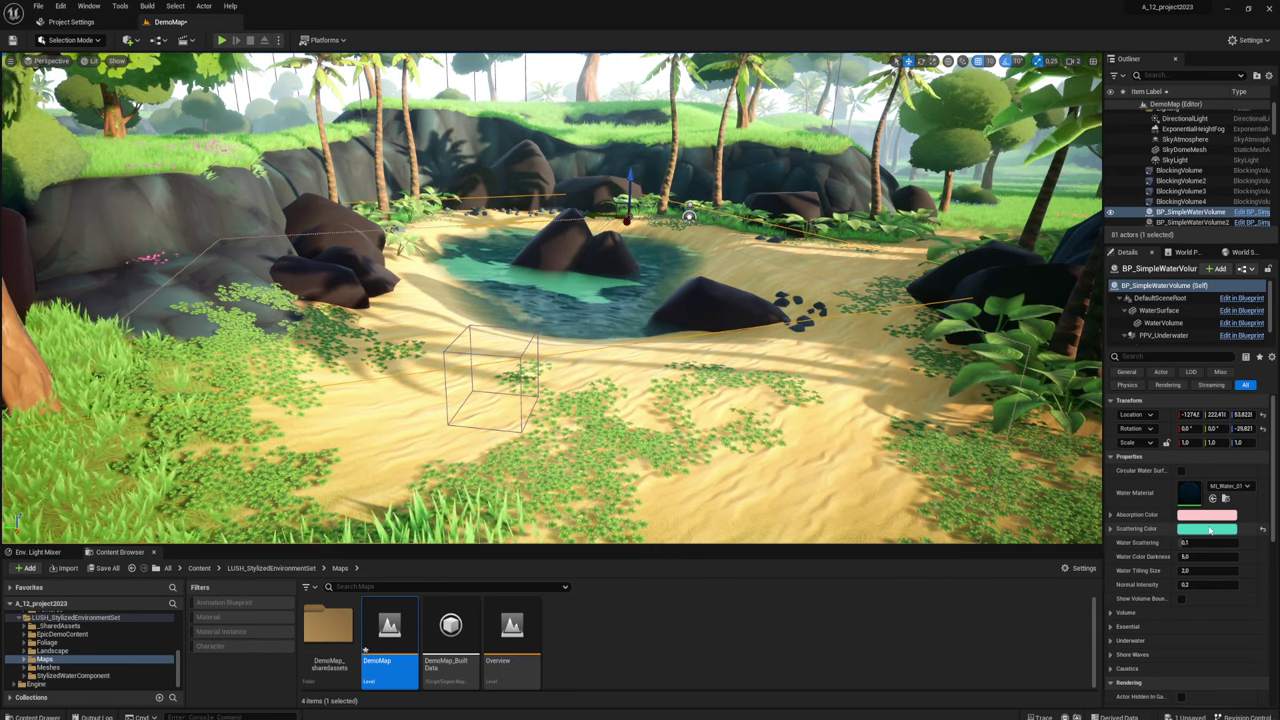
Step: Set the water's Scattering Color to a pale blue
{"action": "left_click", "coordinate": [1209, 529]}
{"action": "left_click", "coordinate": [1026, 510]}
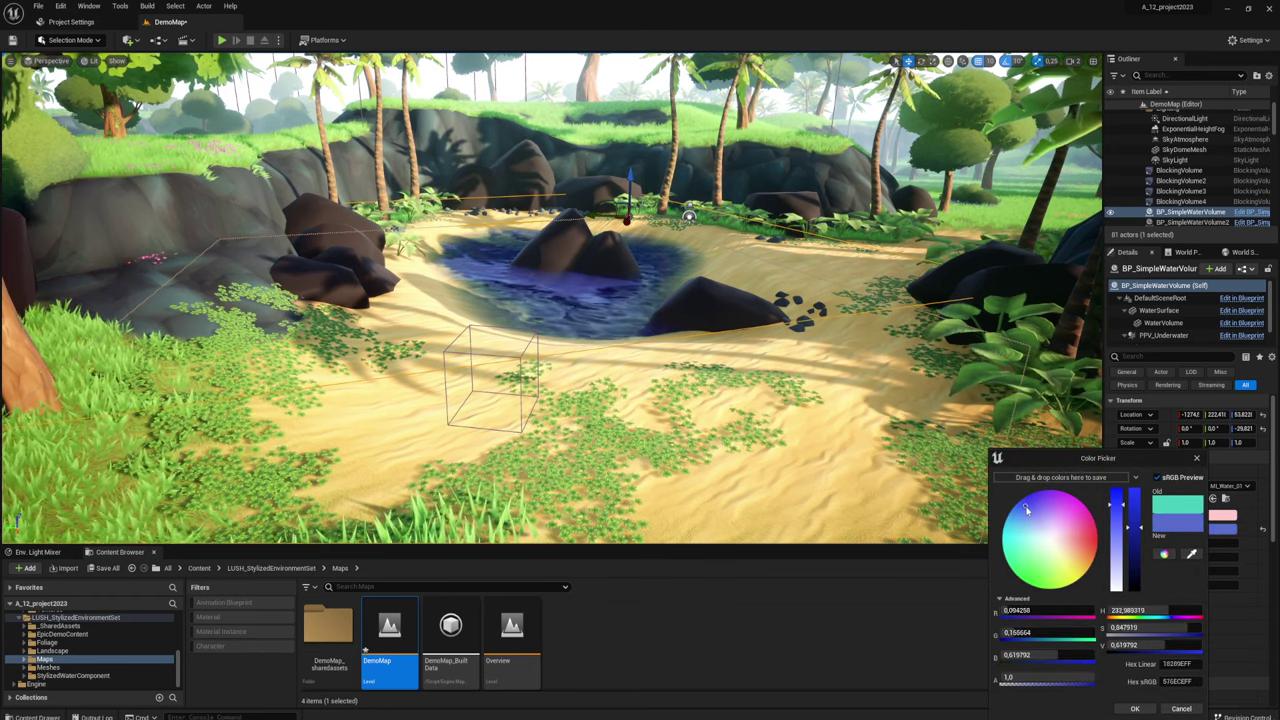
{"action": "left_click_drag", "start_coordinate": [1026, 510], "coordinate": [1036, 521]}
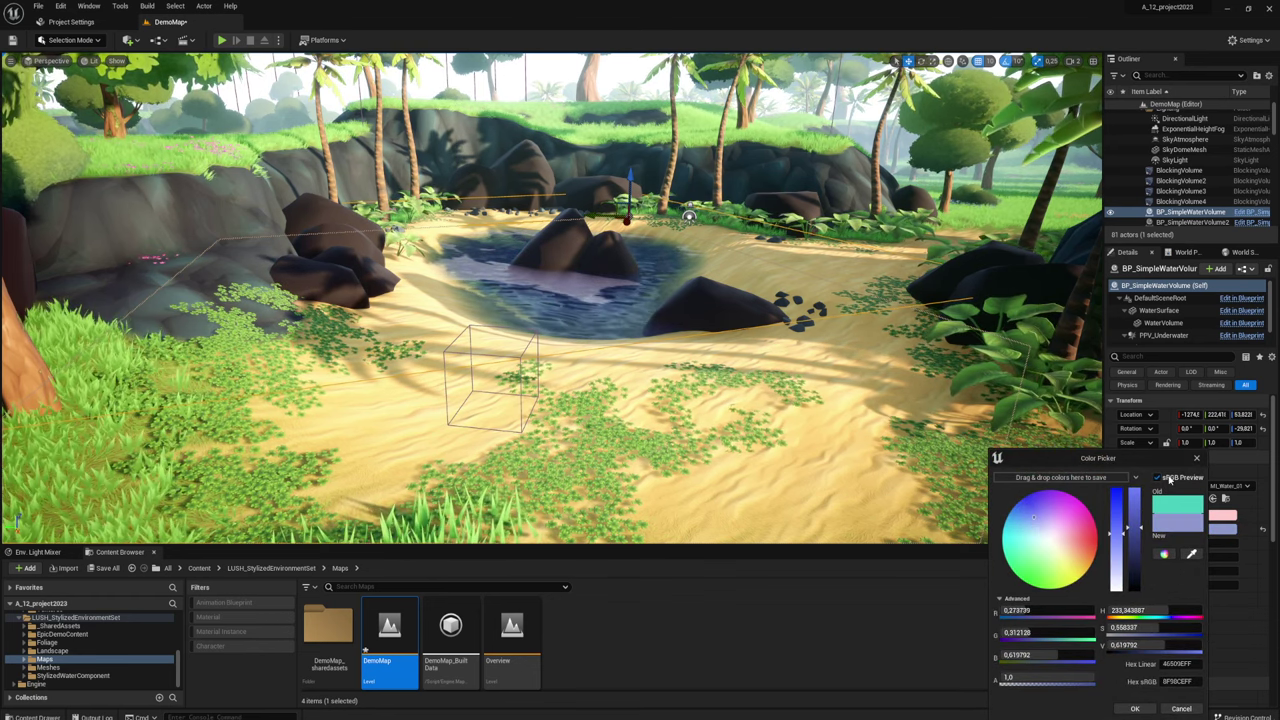
{"action": "left_click", "coordinate": [1134, 708]}
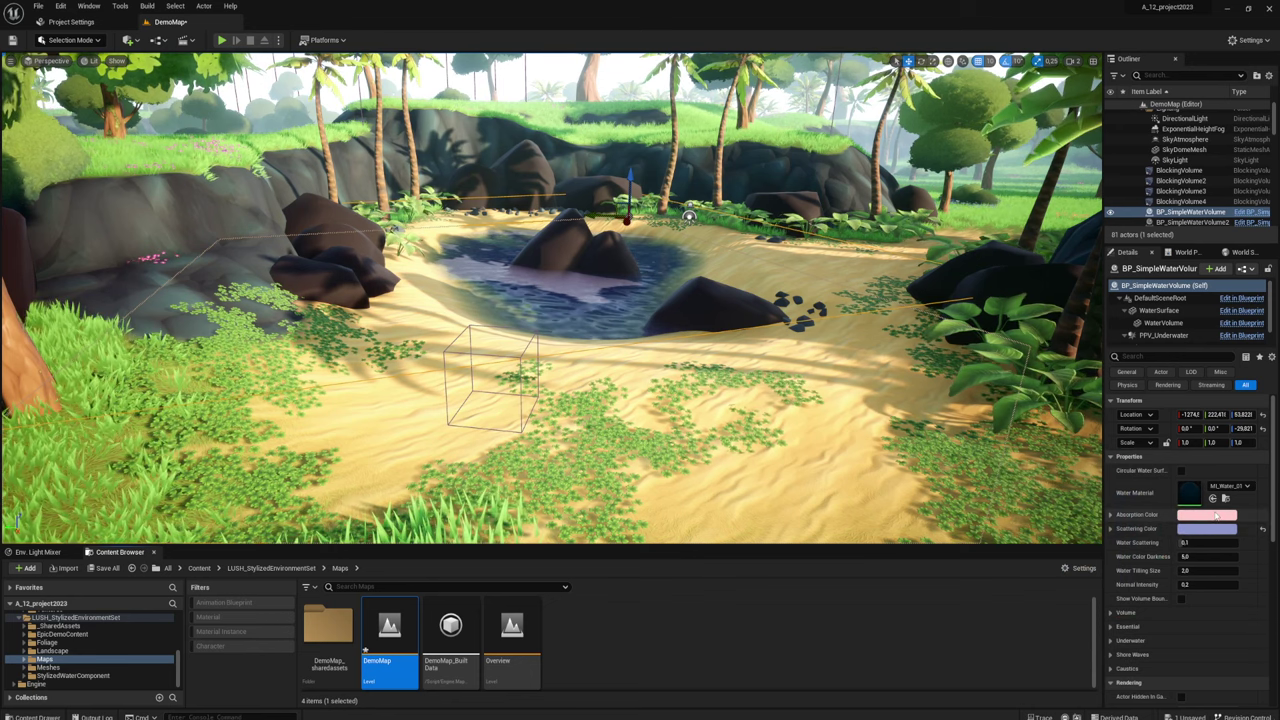
Step: Set the water's Absorption Color to purple-pink and start playing the level
{"action": "left_click", "coordinate": [1215, 516]}
{"action": "left_click_drag", "start_coordinate": [1079, 540], "coordinate": [1063, 519]}
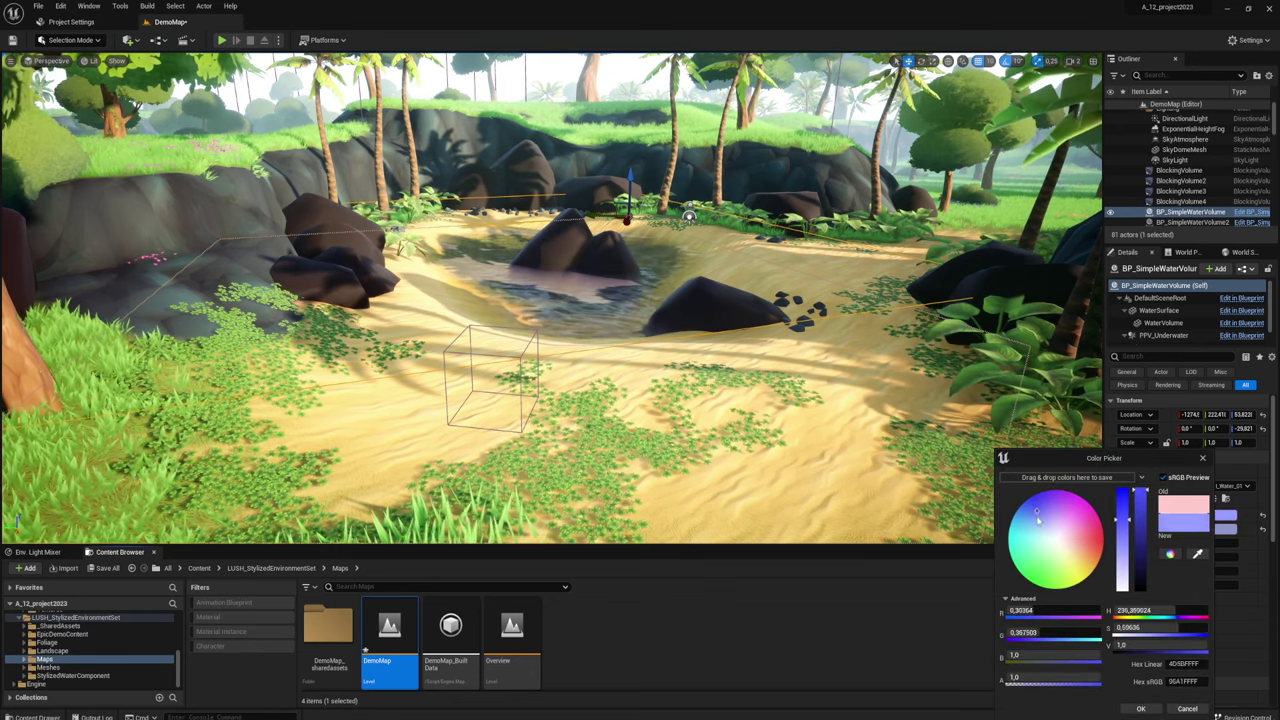
{"action": "left_click", "coordinate": [1142, 710]}
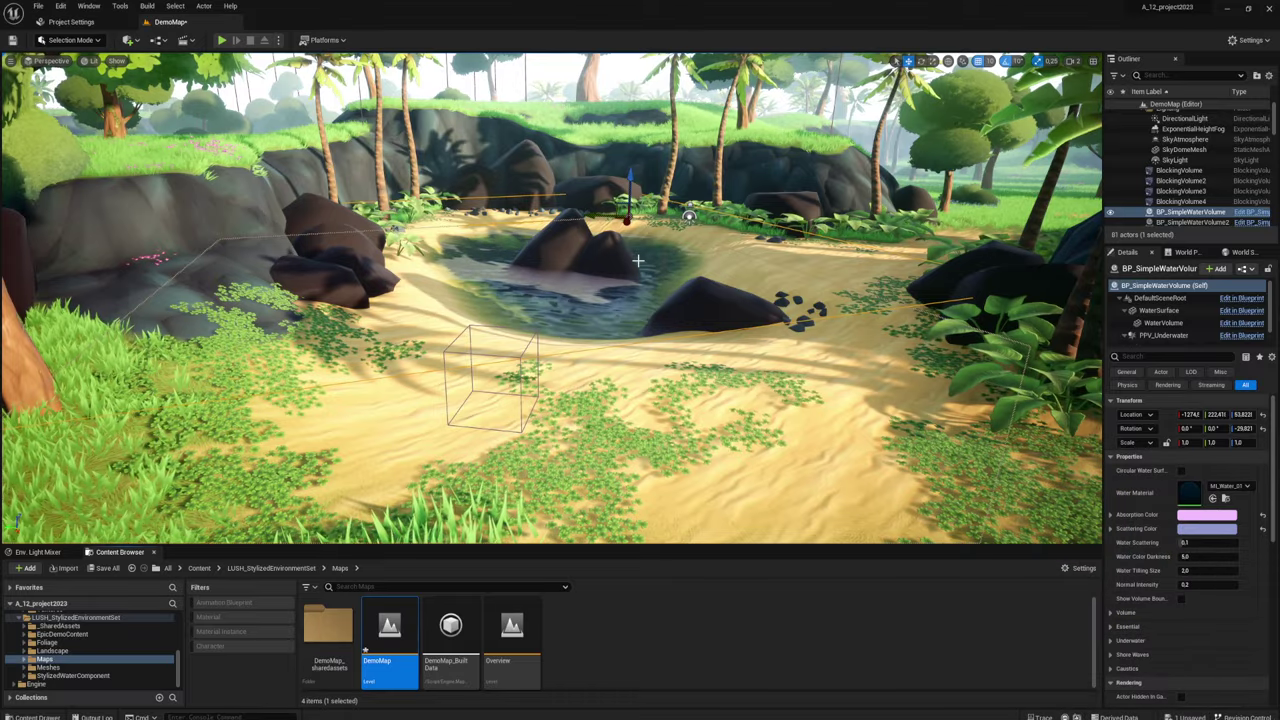
{"action": "left_click", "coordinate": [223, 41]}
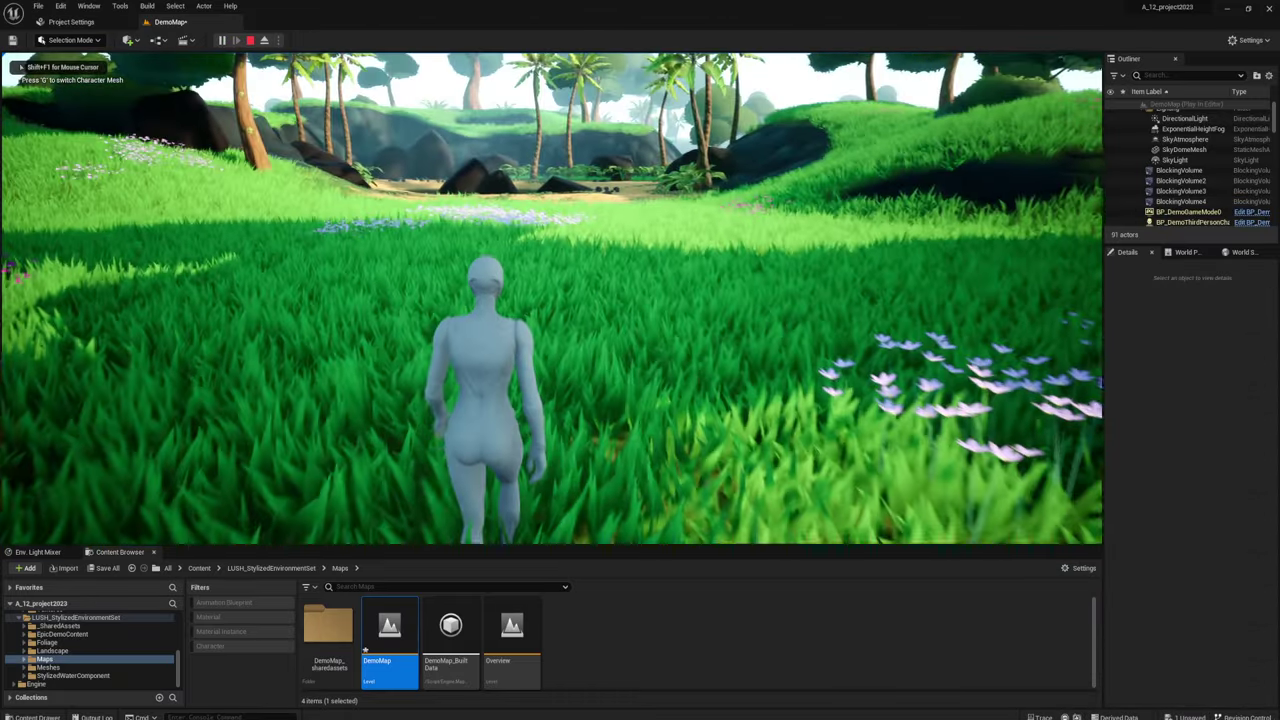
Step: Run the character through the grass to the pond, stop play, and fly to an overhead pond view
{"action": "key", "text": "w"}
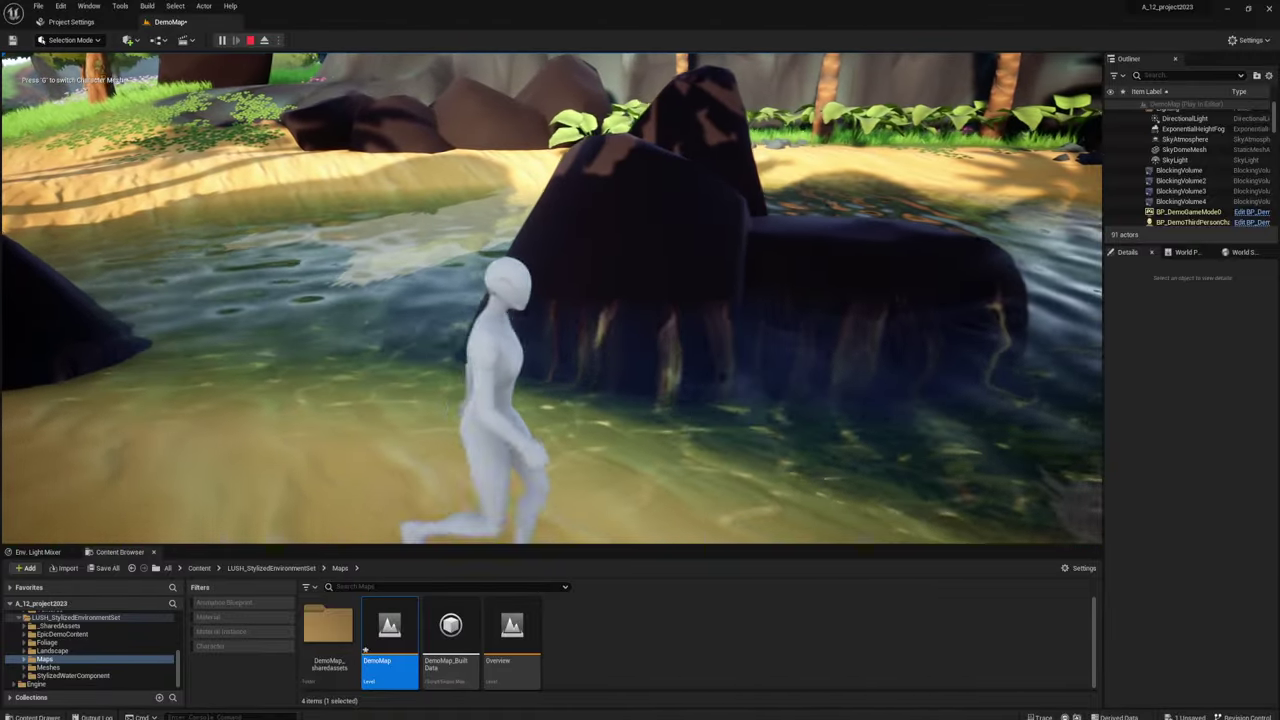
{"action": "key", "text": "Escape"}
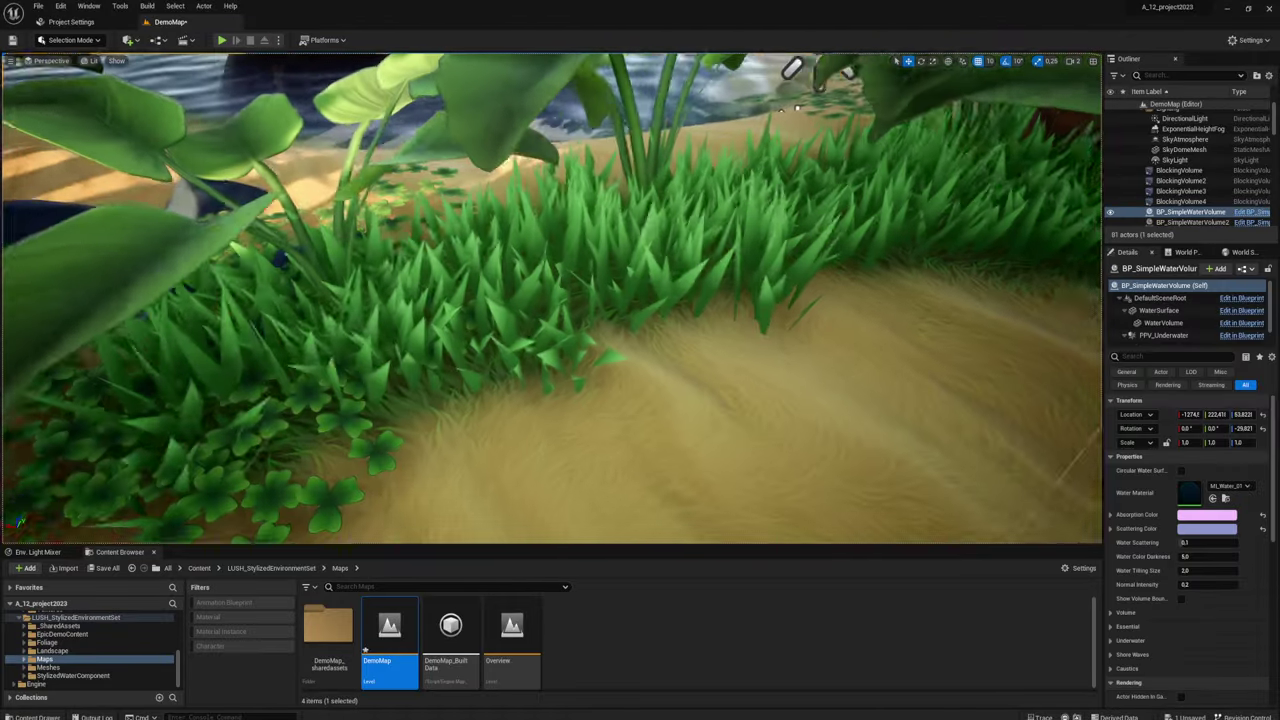
{"action": "right_click_drag", "start_coordinate": [792, 68], "coordinate": [792, 68]}
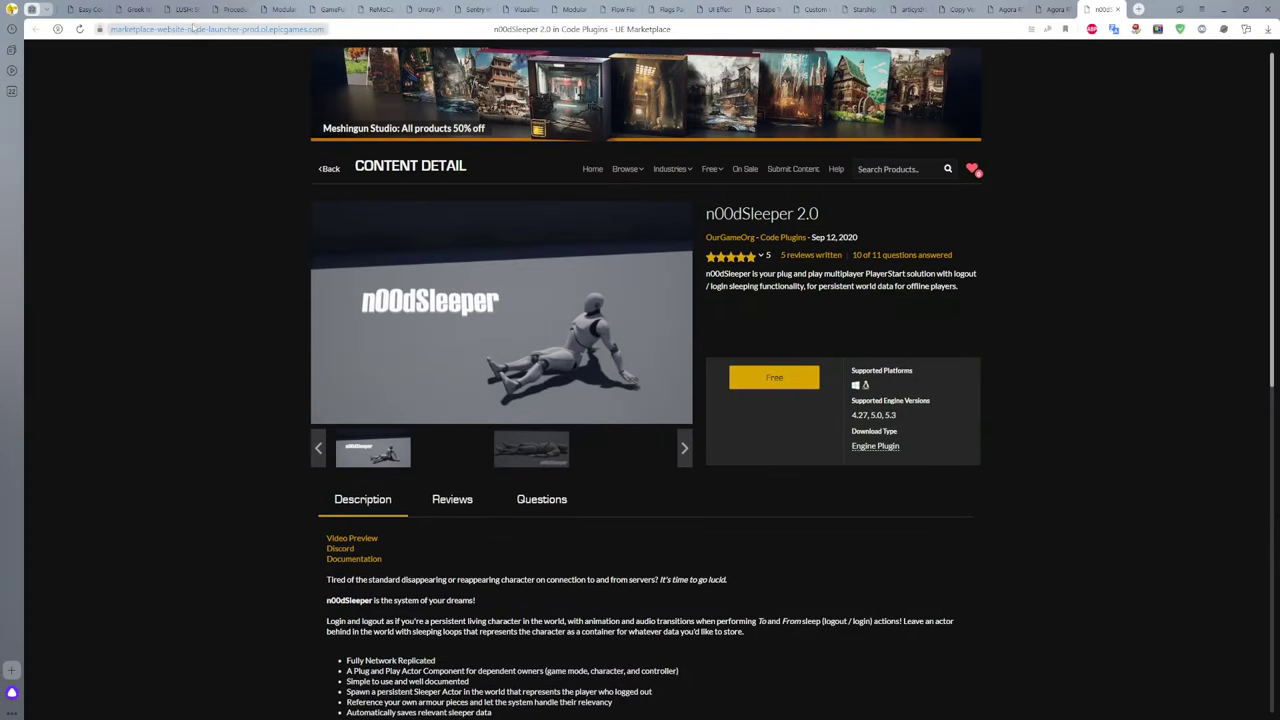
Step: Switch to the Procedural NPC Crowds V2 page, scroll to the top, and show its preview image full screen
{"action": "left_click", "coordinate": [227, 10]}
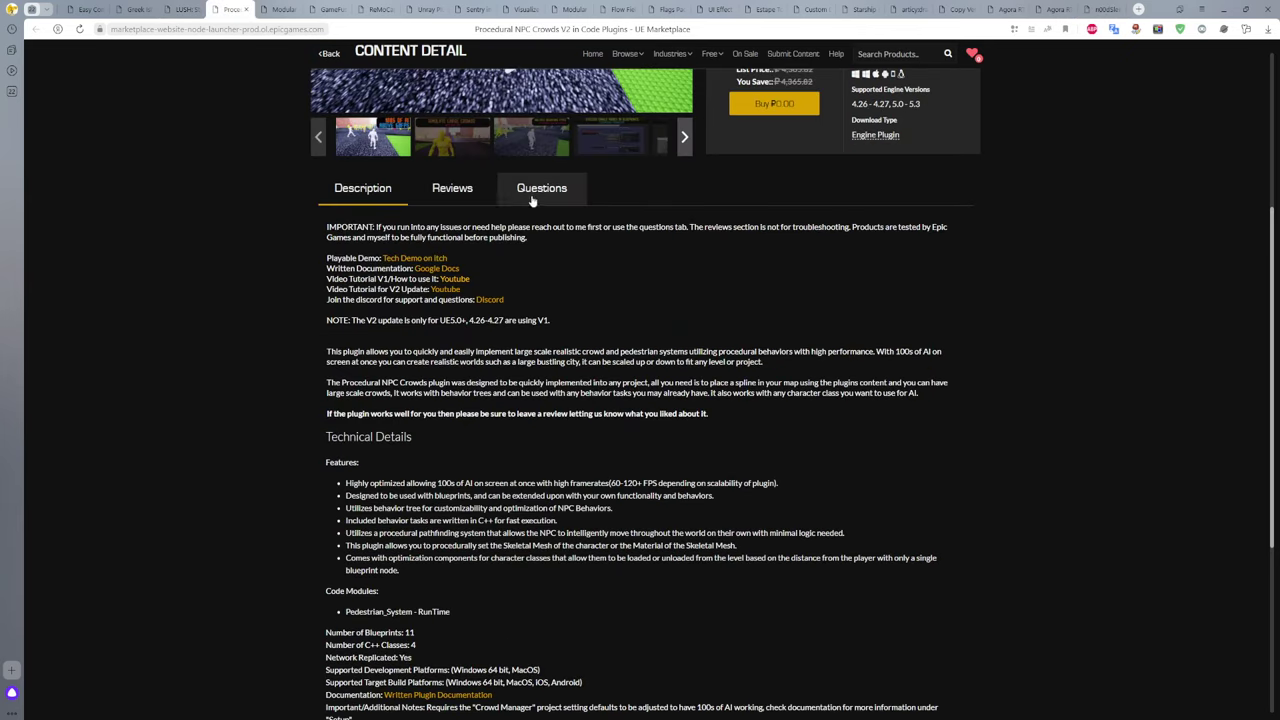
{"action": "scroll", "coordinate": [558, 297], "scroll_direction": "up", "scroll_amount": 3}
{"action": "scroll", "coordinate": [558, 297], "scroll_direction": "up", "scroll_amount": 1}
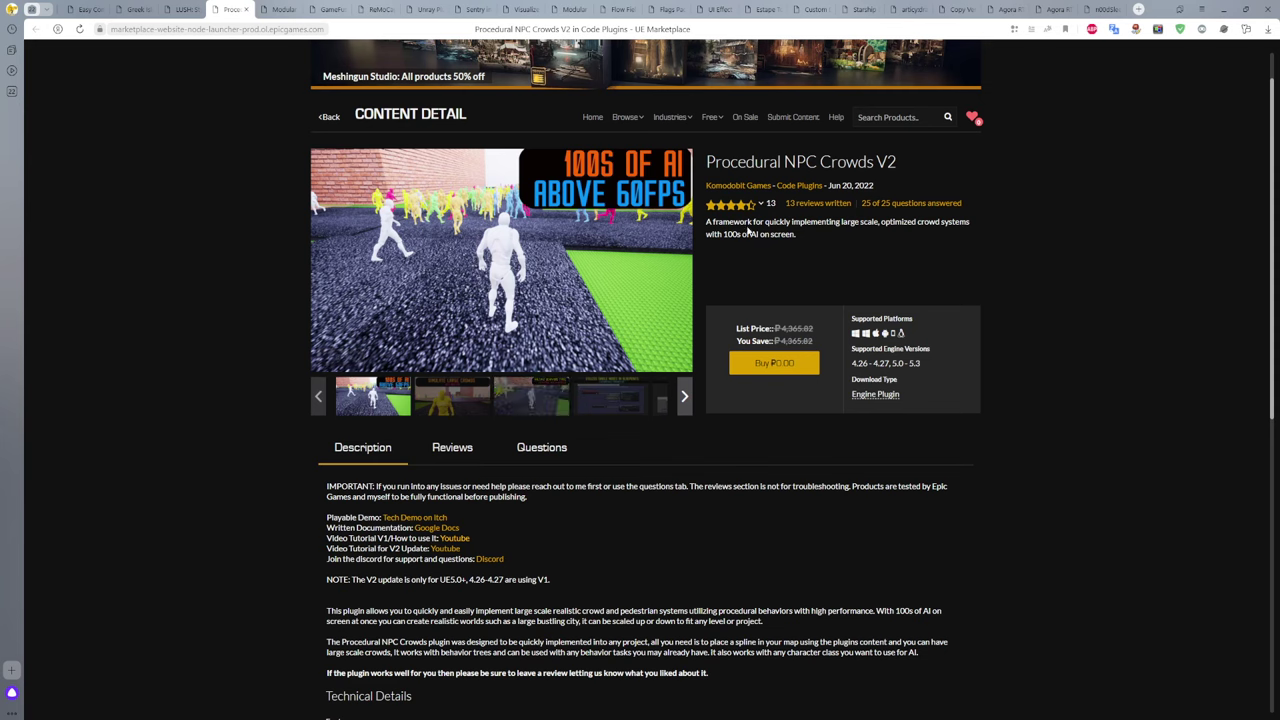
{"action": "left_click", "coordinate": [505, 265]}
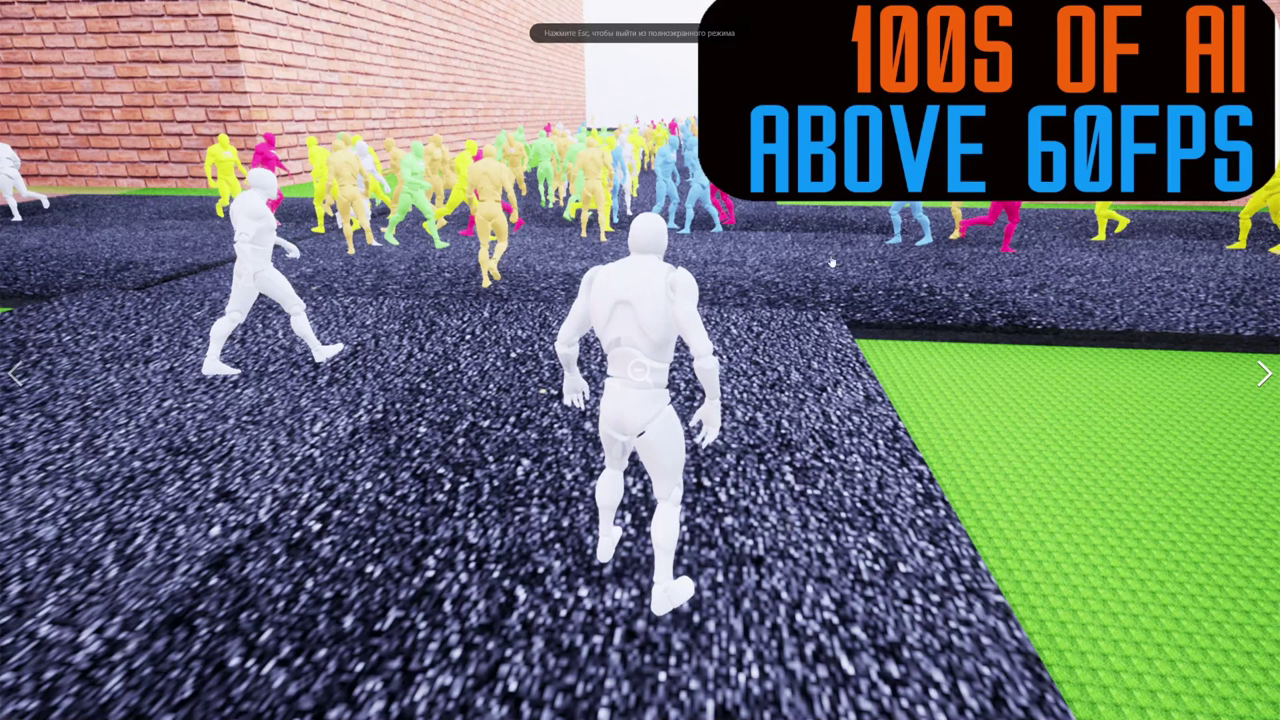
Step: Page through the crowd plugin gallery slides, exit full screen, and open the Modular Victorian House page
{"action": "left_click", "coordinate": [1262, 370]}
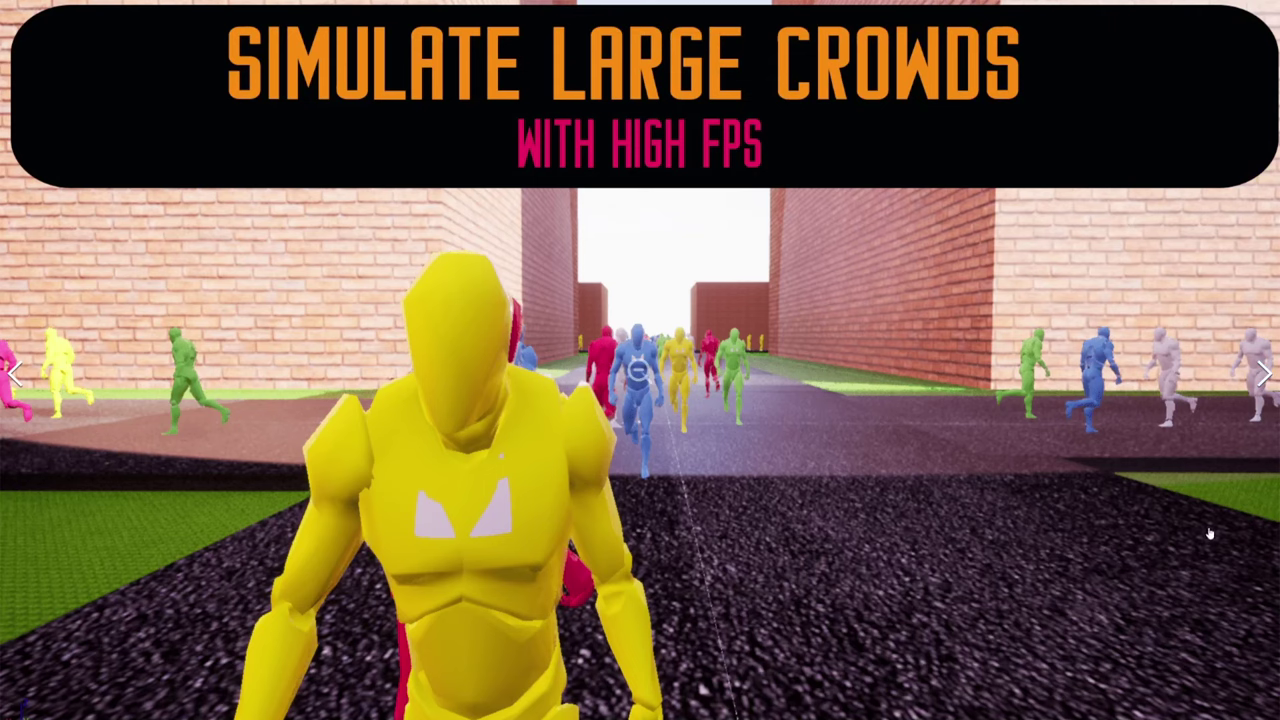
{"action": "left_click", "coordinate": [1264, 373]}
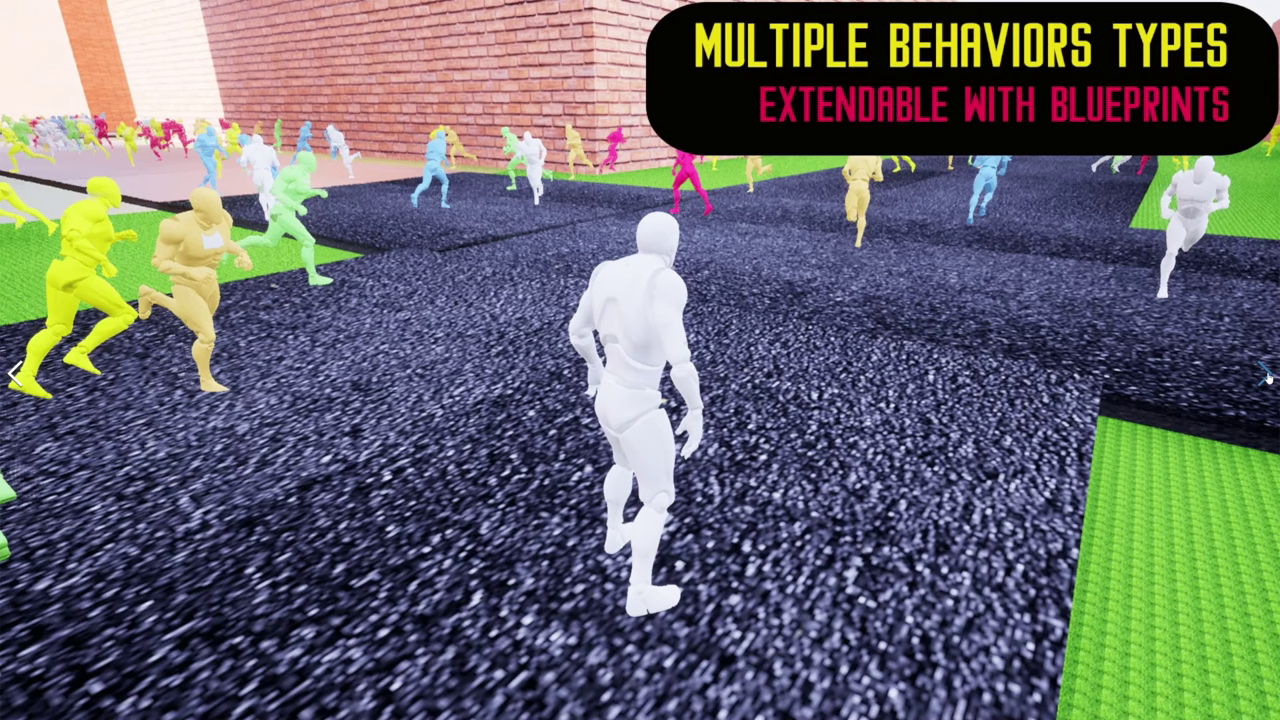
{"action": "left_click", "coordinate": [1265, 375]}
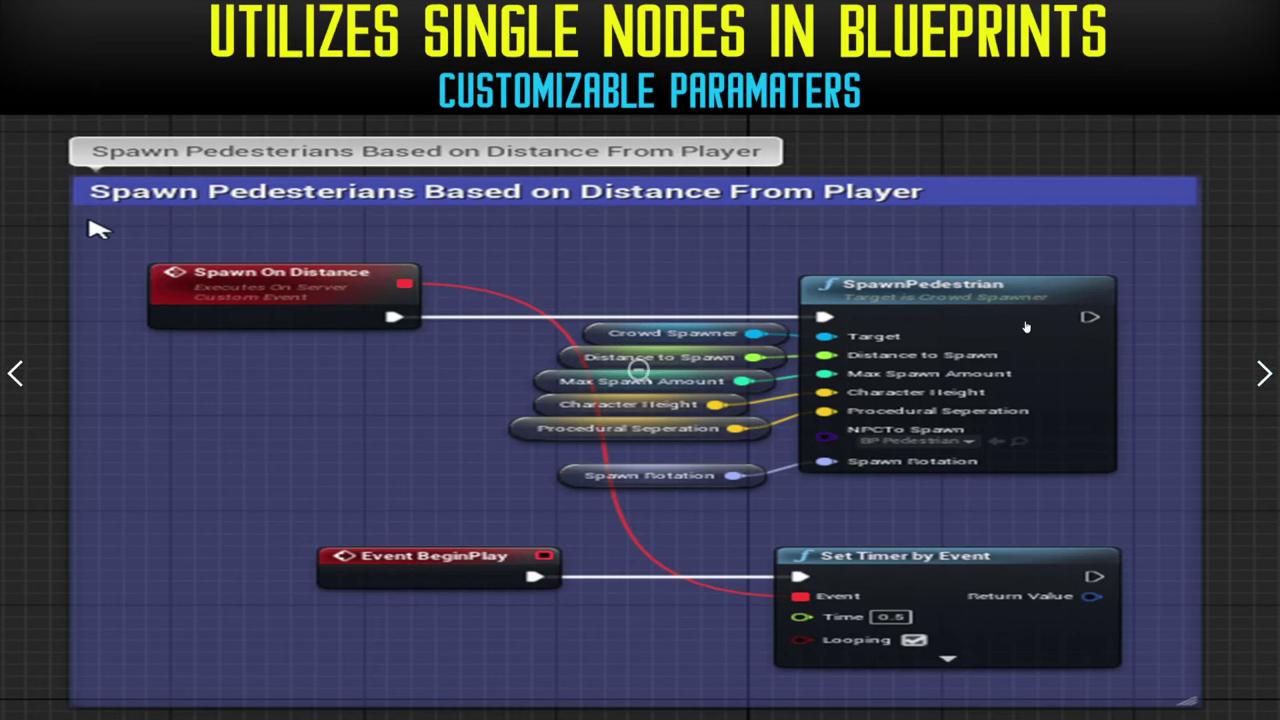
{"action": "left_click", "coordinate": [1263, 375]}
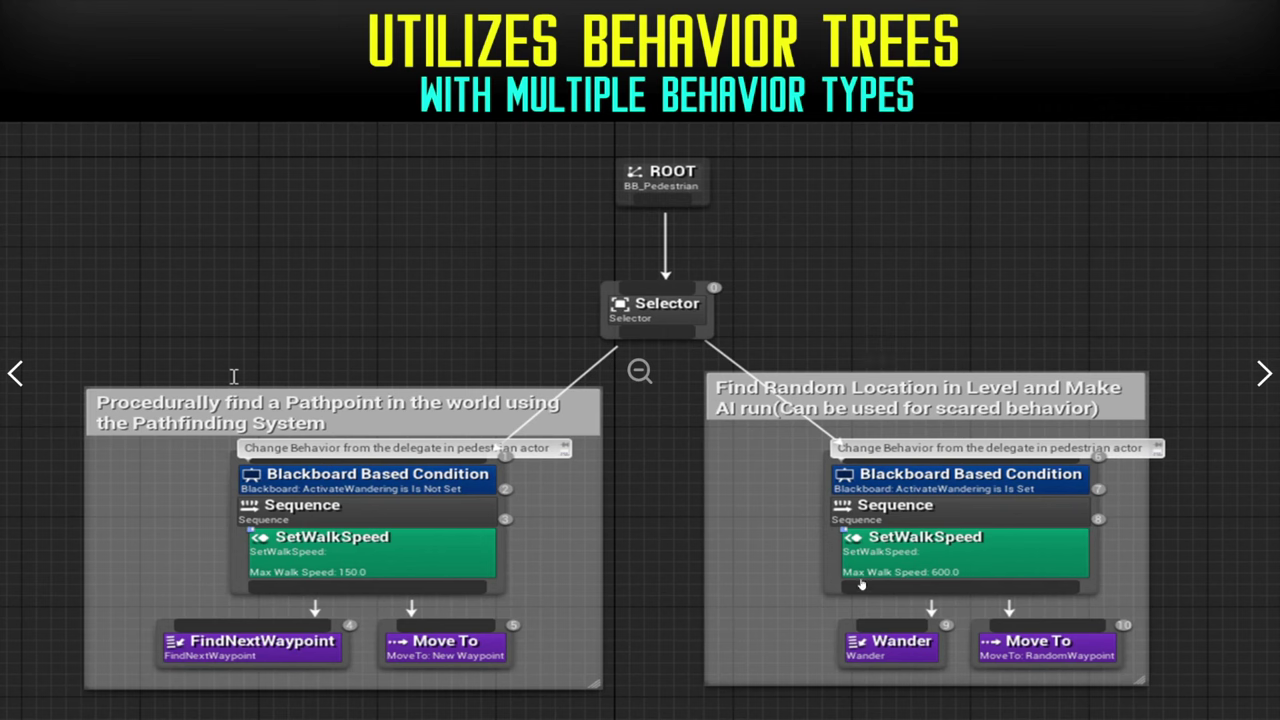
{"action": "left_click", "coordinate": [1263, 374]}
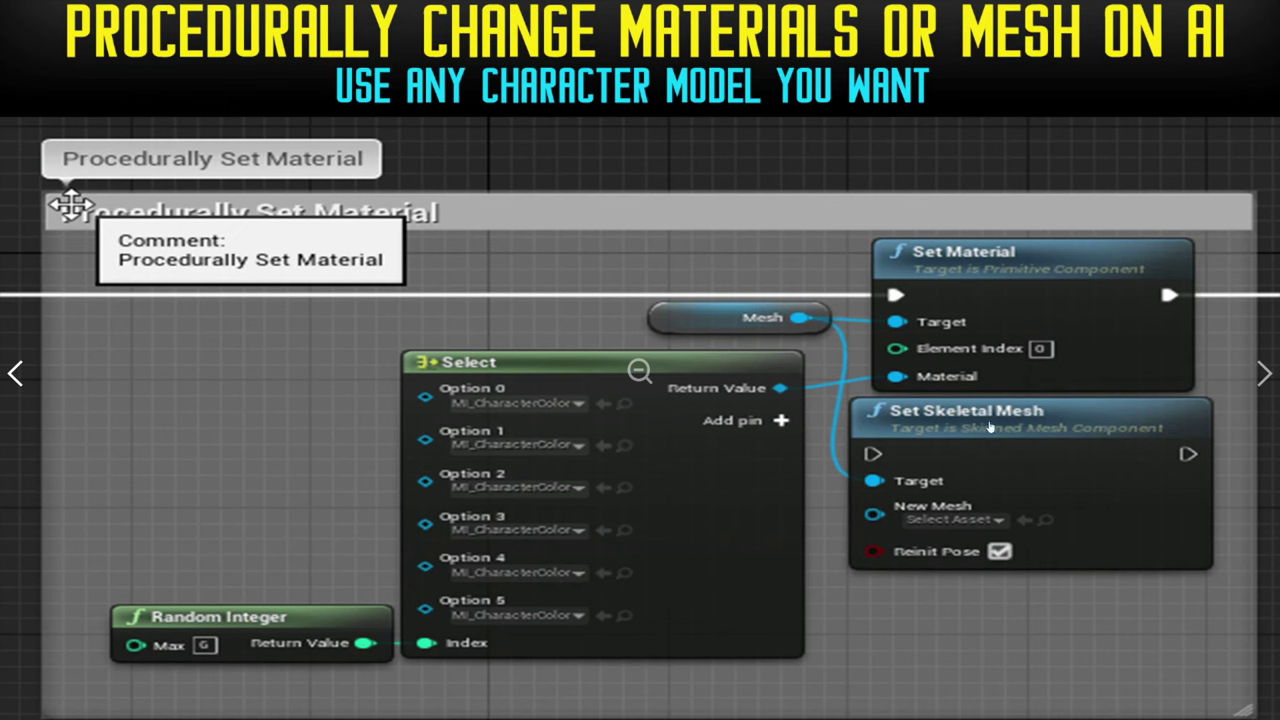
{"action": "key", "text": "Escape"}
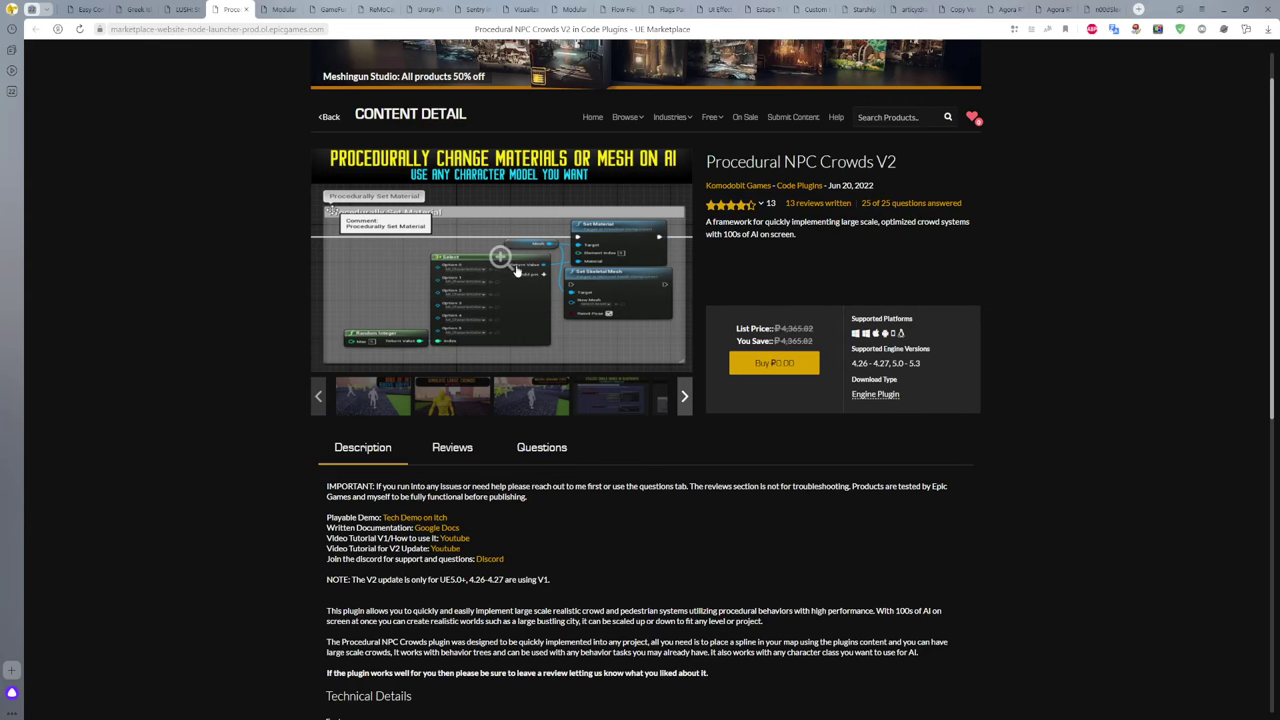
{"action": "left_click", "coordinate": [281, 11]}
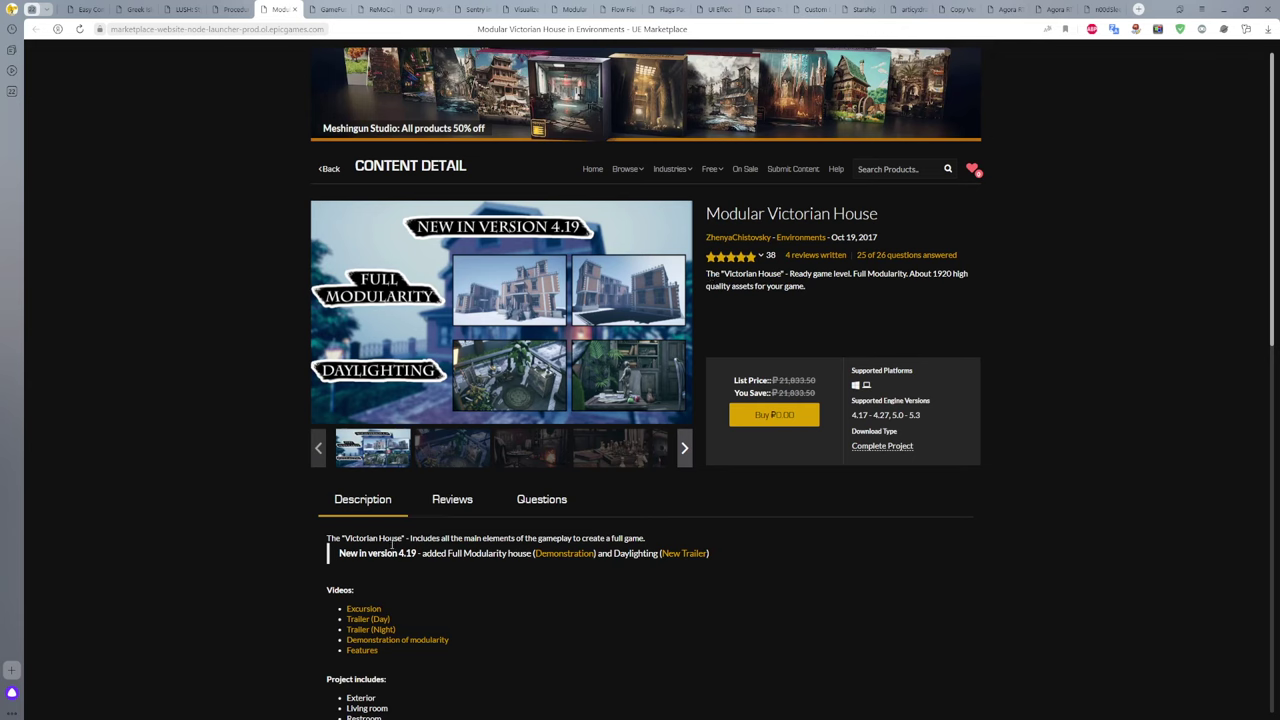
Step: Save the DemoMap level from the pending Save Content dialog
{"action": "left_click", "coordinate": [60, 688]}
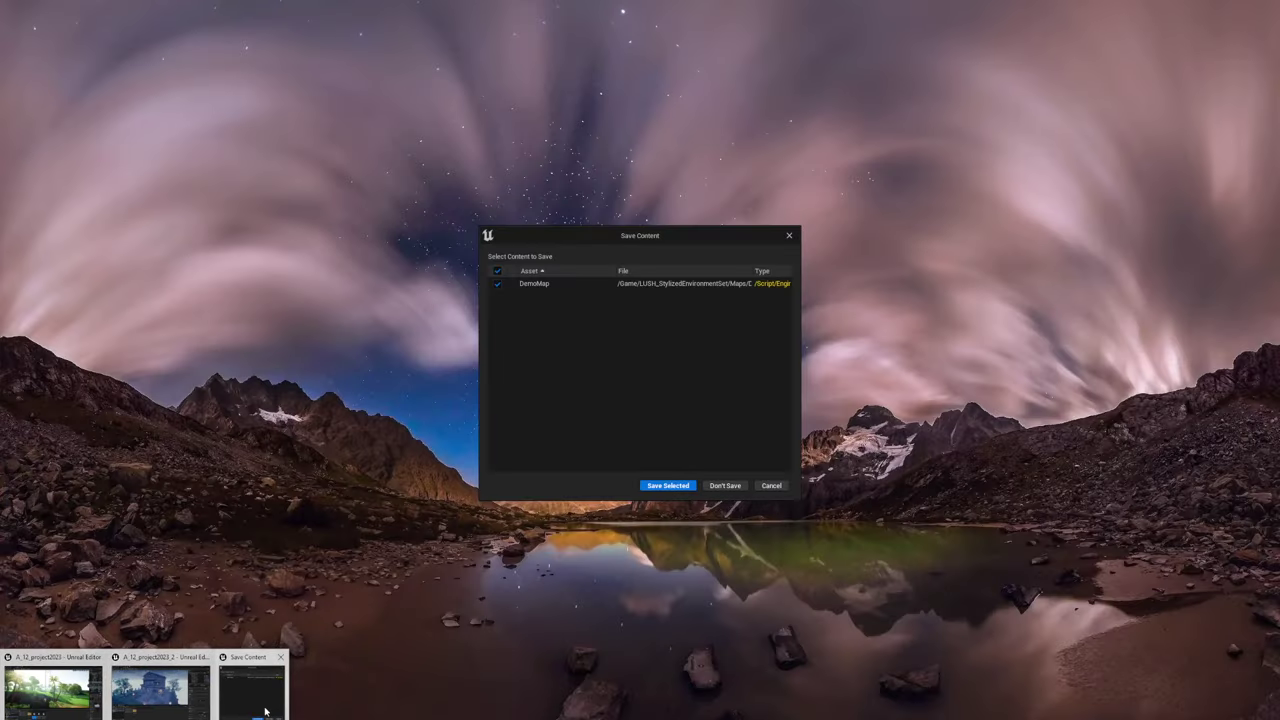
{"action": "left_click", "coordinate": [242, 688]}
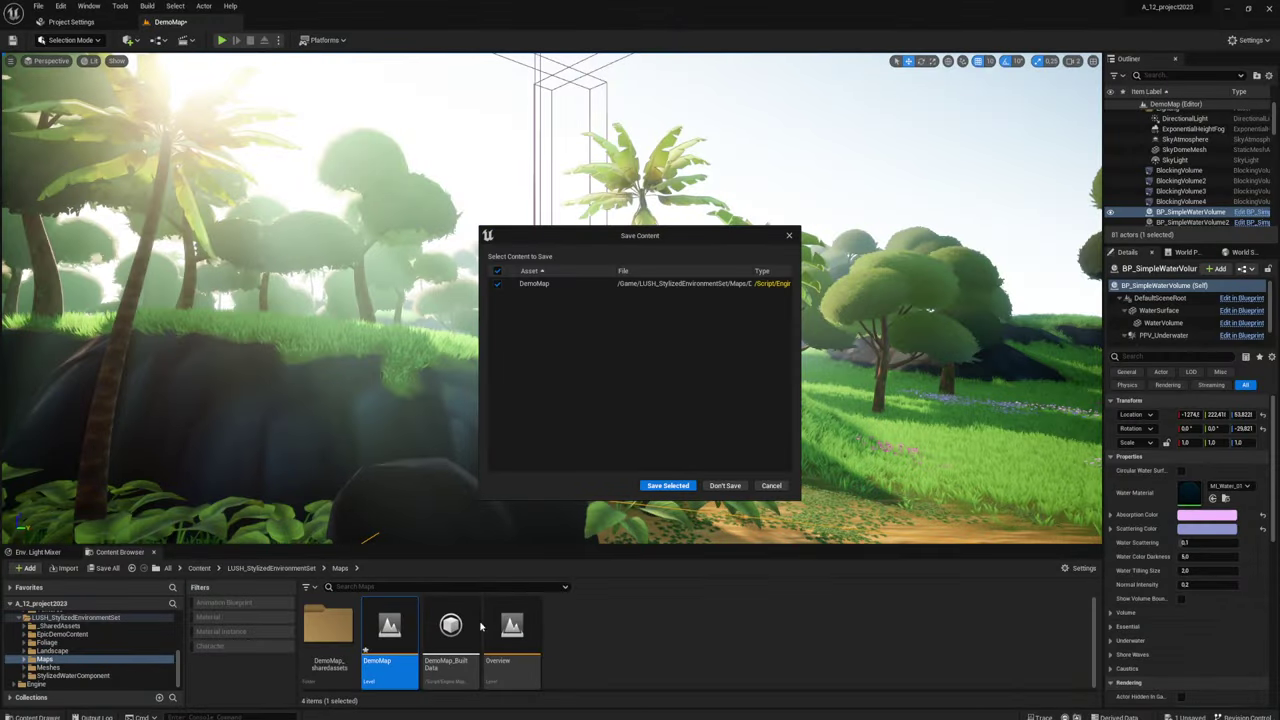
{"action": "left_click", "coordinate": [667, 486]}
{"action": "left_click", "coordinate": [81, 701]}
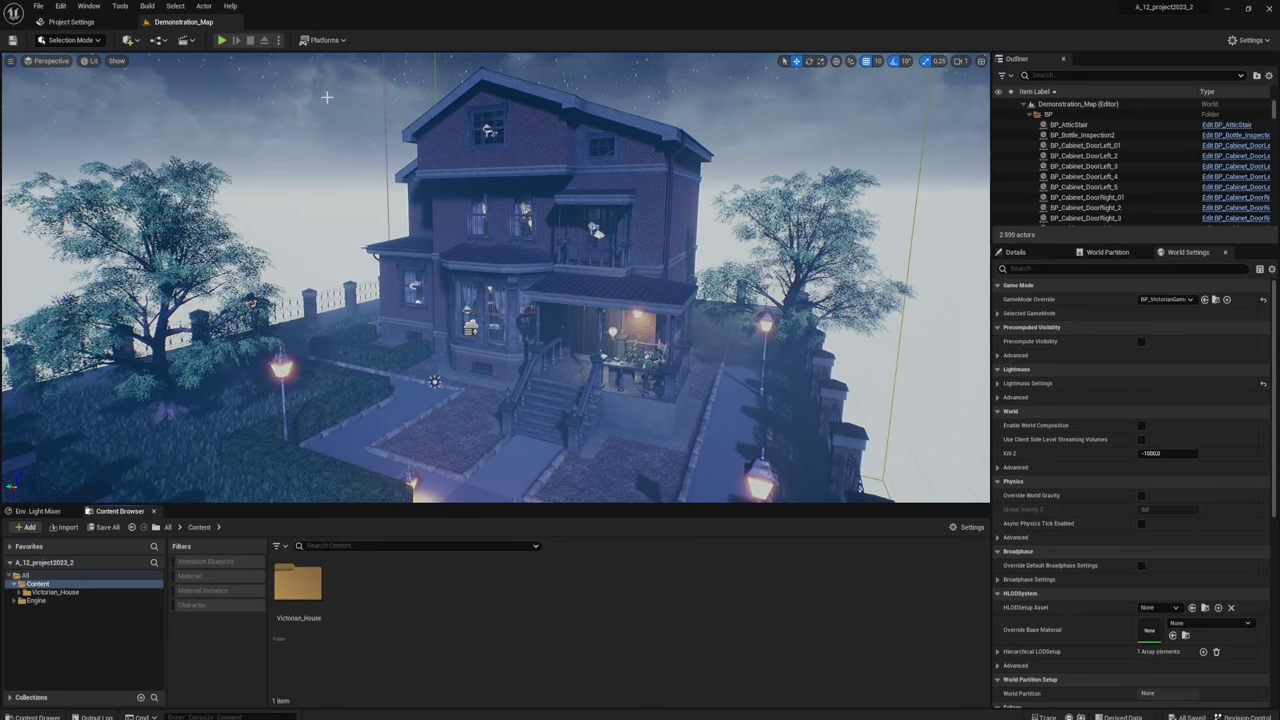
Step: Play-test the Victorian house Demonstration_Map at its front porch, then stop
{"action": "right_click_drag", "start_coordinate": [258, 54], "coordinate": [258, 54]}
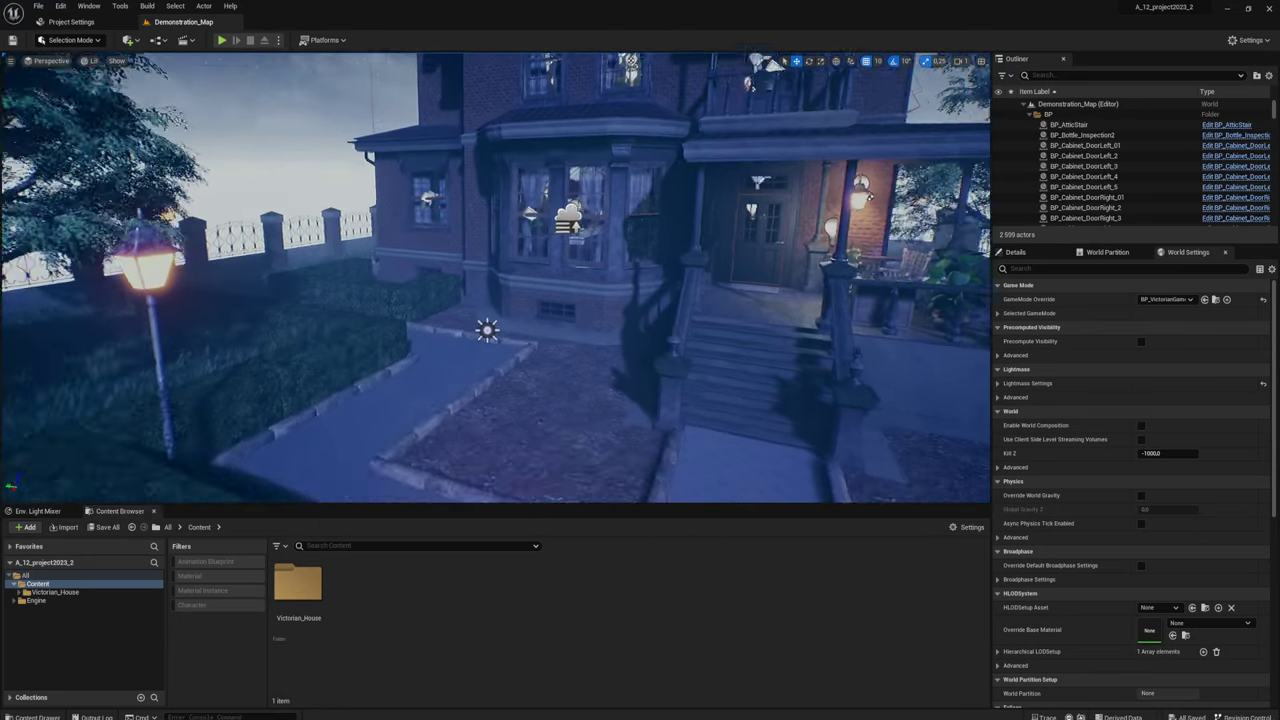
{"action": "left_click", "coordinate": [221, 40]}
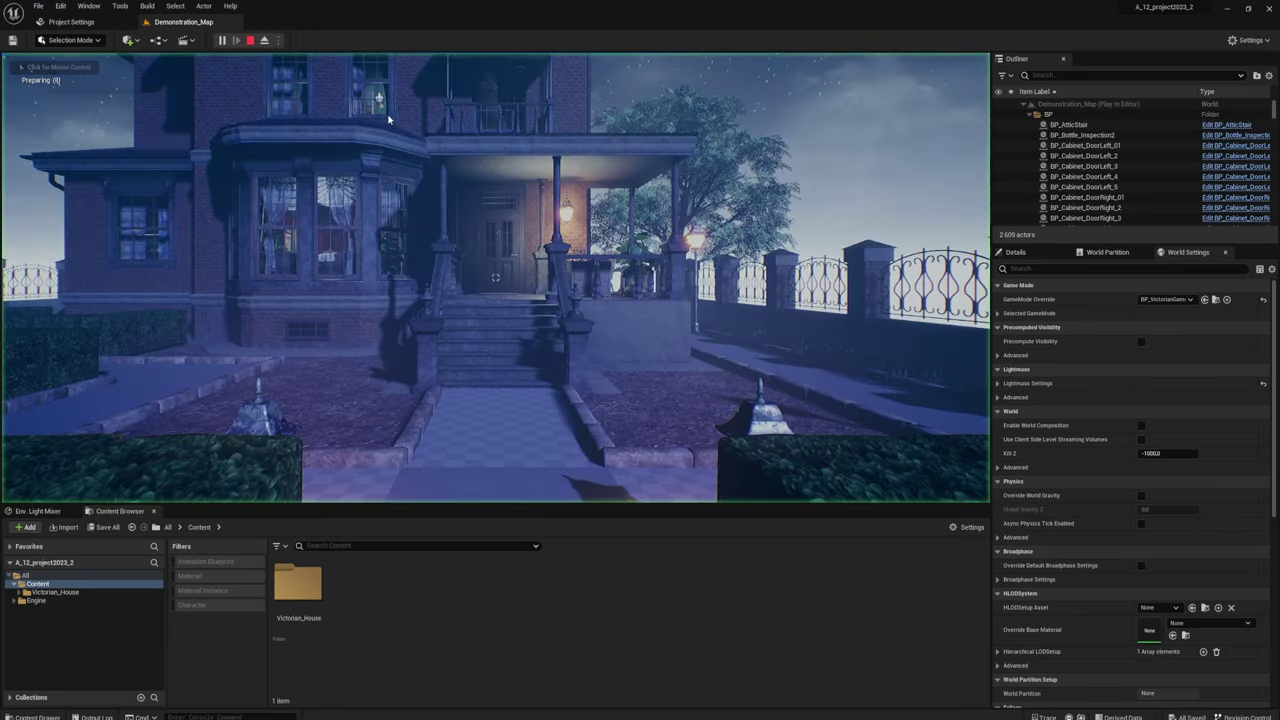
{"action": "key", "text": "w"}
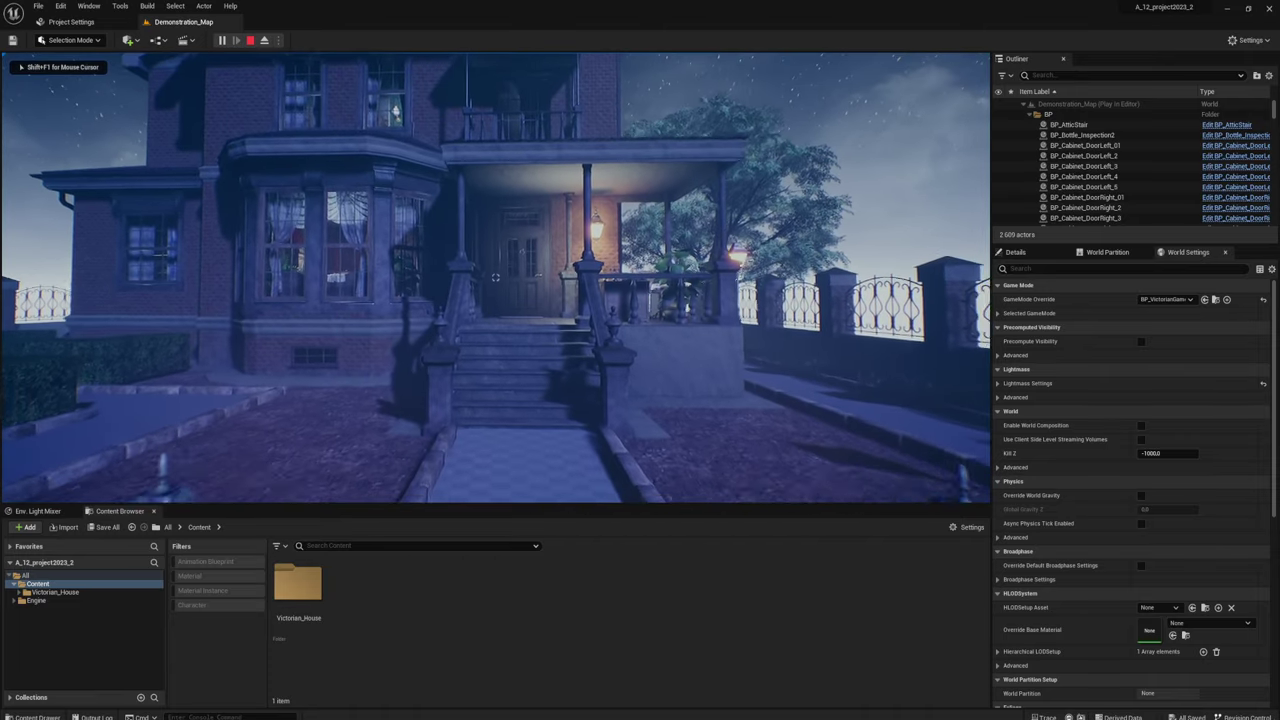
{"action": "key", "text": "Escape"}
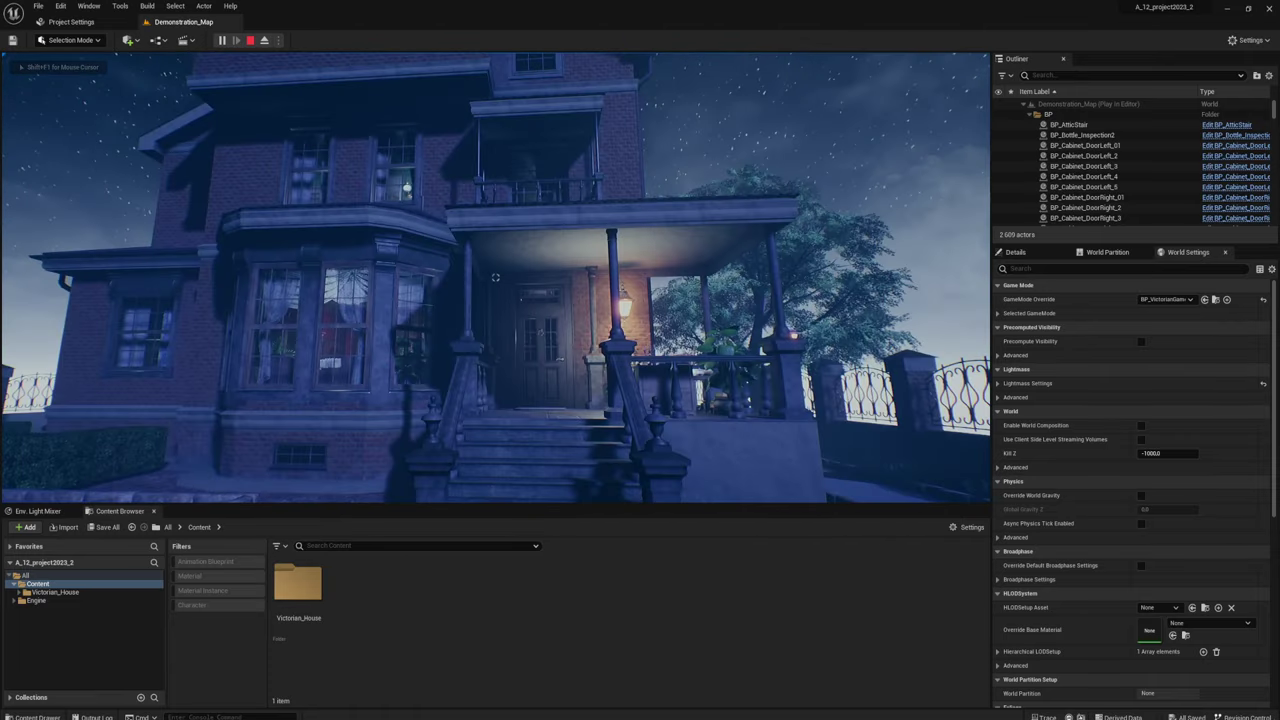
Step: Turn on the frame-rate readout in the viewport
{"action": "left_click", "coordinate": [10, 61]}
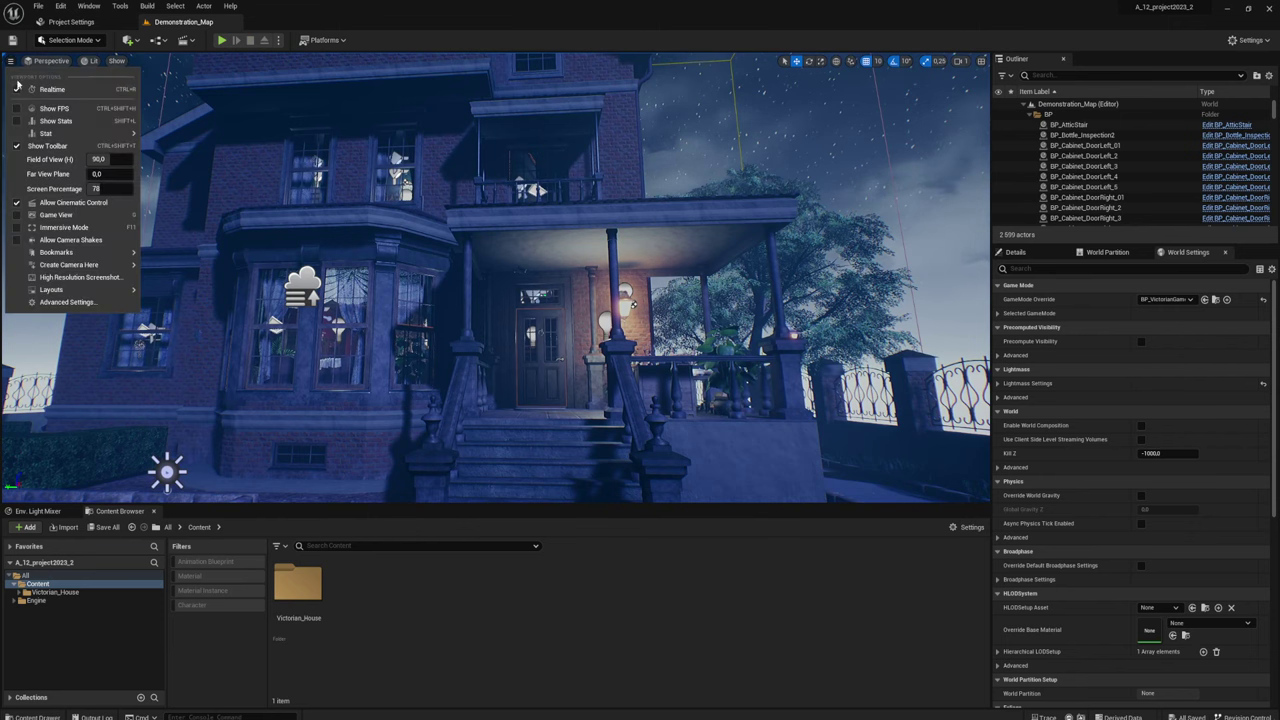
{"action": "left_click", "coordinate": [16, 121]}
{"action": "mouse_move", "coordinate": [45, 146]}
{"action": "mouse_move", "coordinate": [167, 149]}
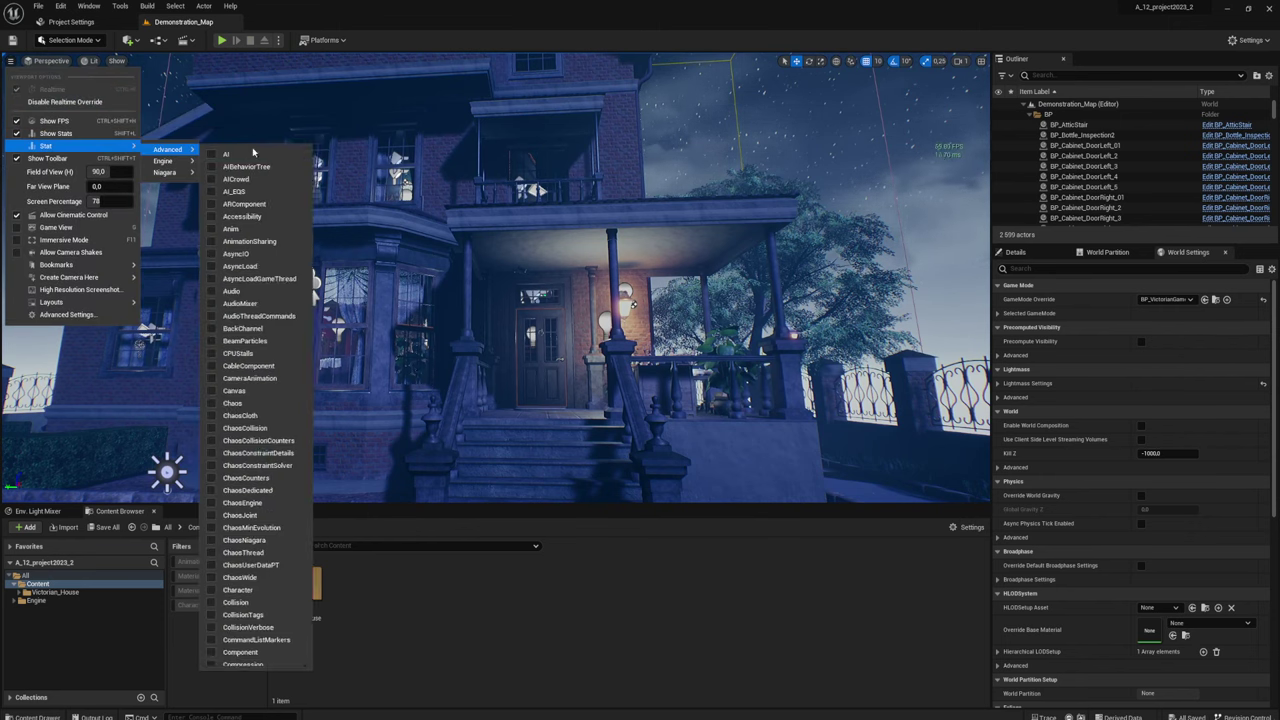
Step: Play the level and walk past the porch steps, down the hallway to the staircase
{"action": "left_click", "coordinate": [221, 40]}
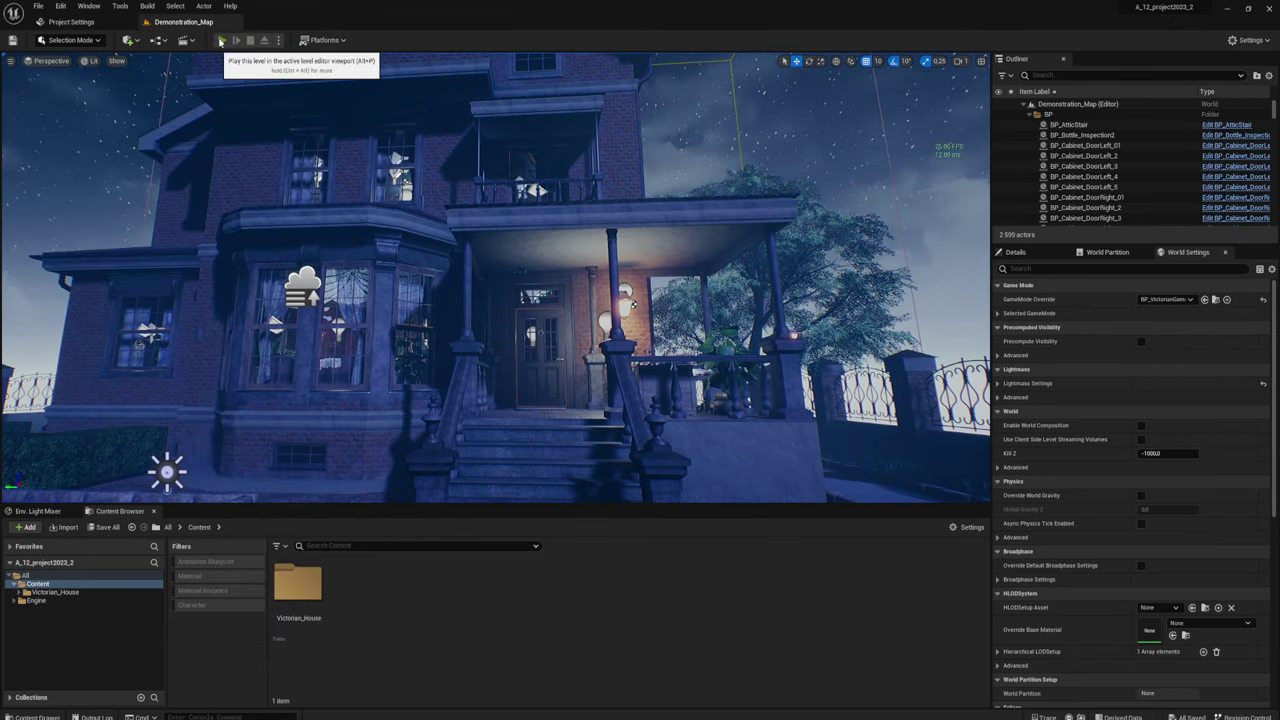
{"action": "key", "text": "w"}
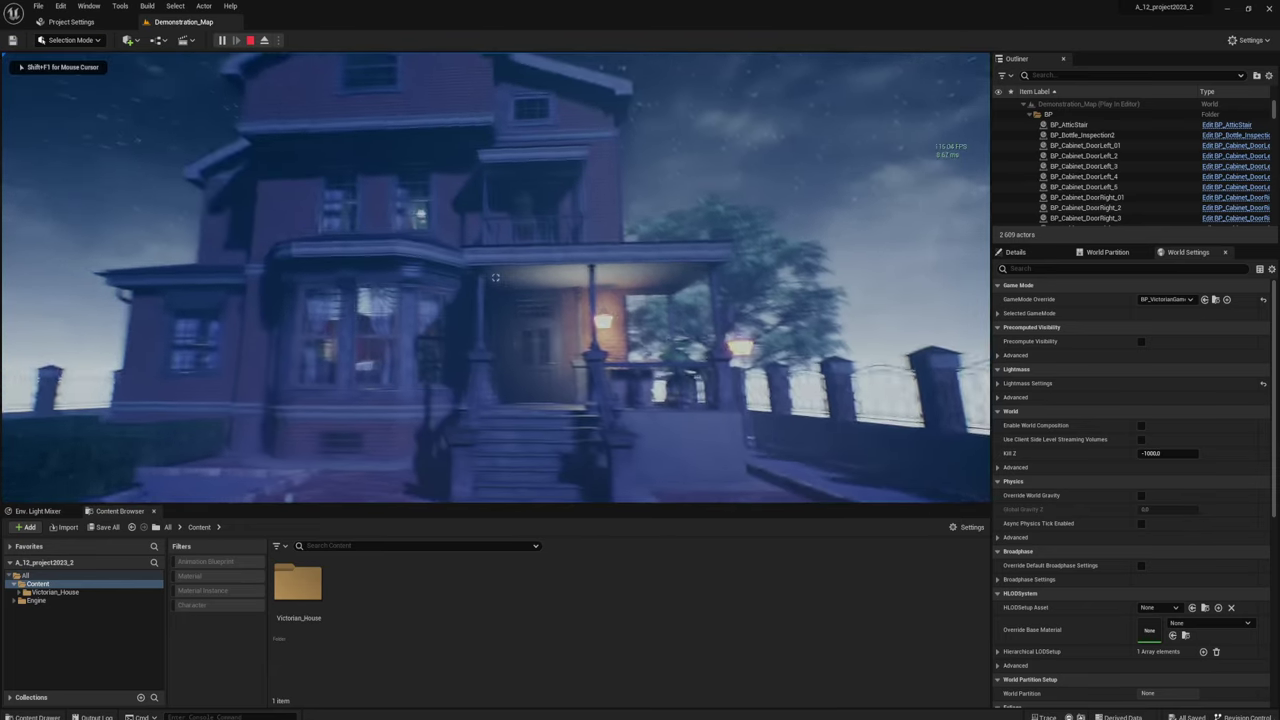
{"action": "key", "text": "w"}
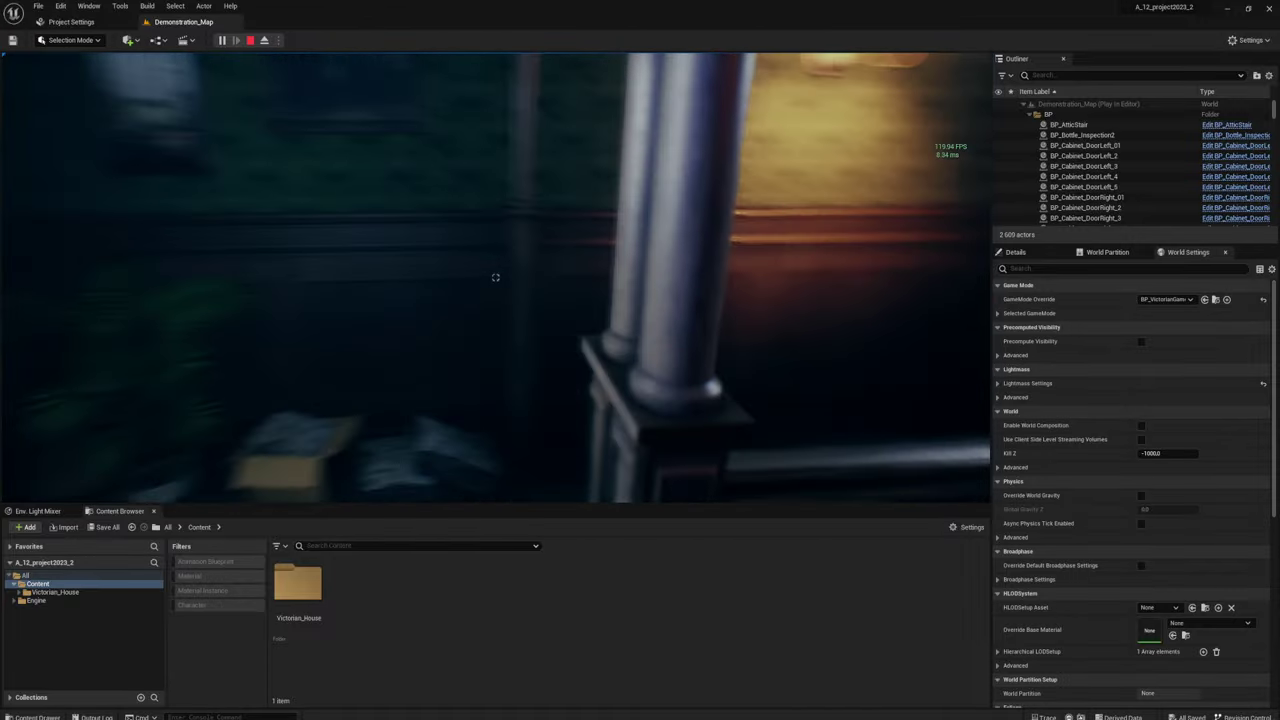
{"action": "key", "text": "w"}
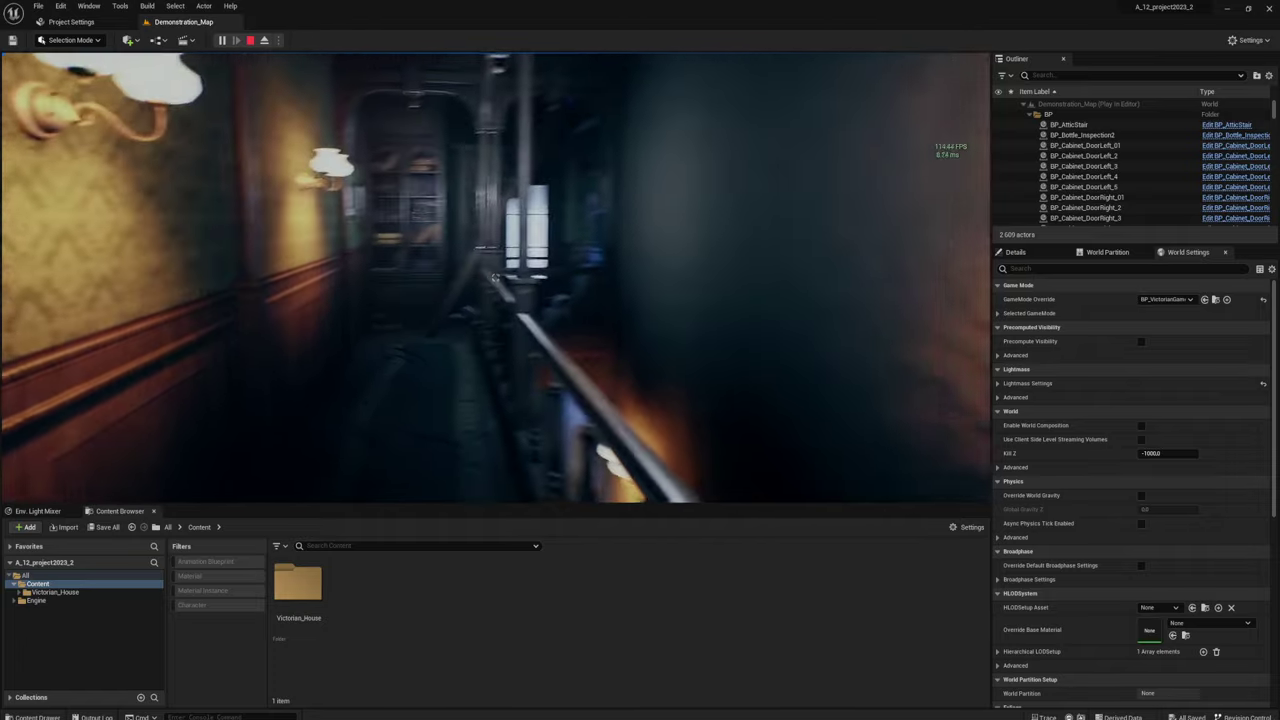
{"action": "key", "text": "w"}
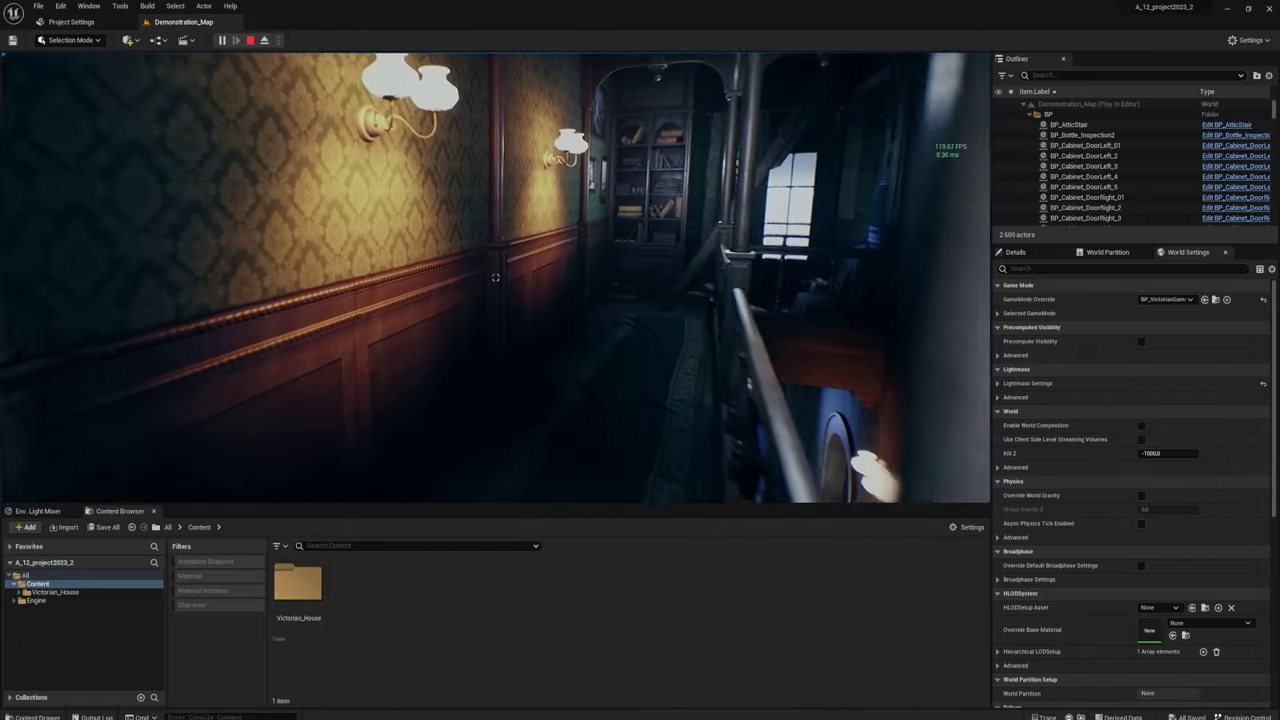
{"action": "key", "text": "w"}
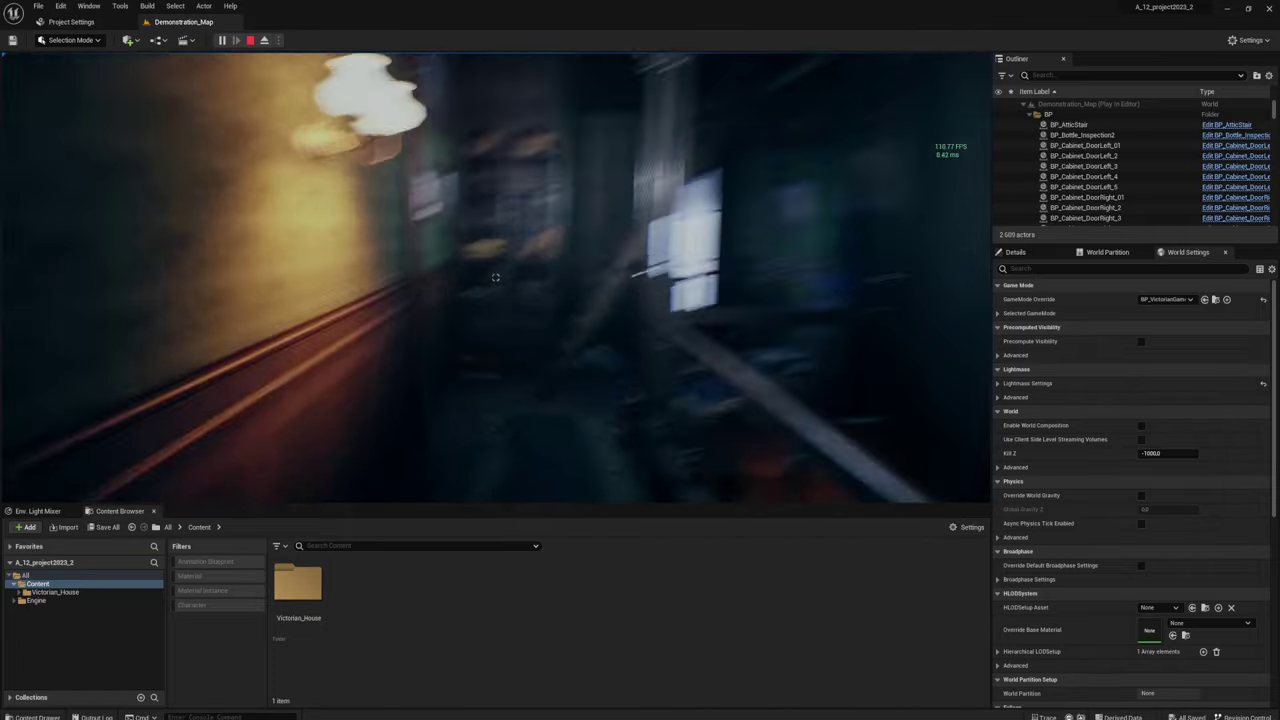
{"action": "key", "text": "w"}
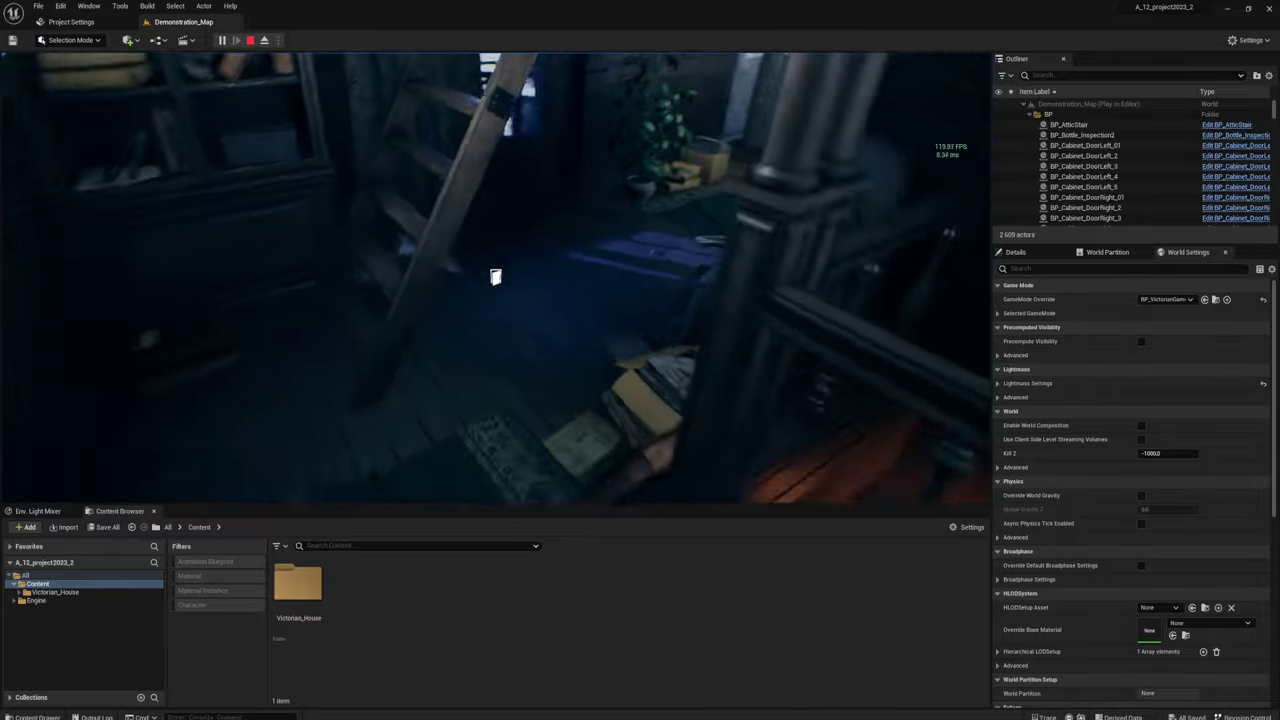
Step: Climb the stairs into the attic, walk past the chair to the window, then back away
{"action": "key", "text": "w"}
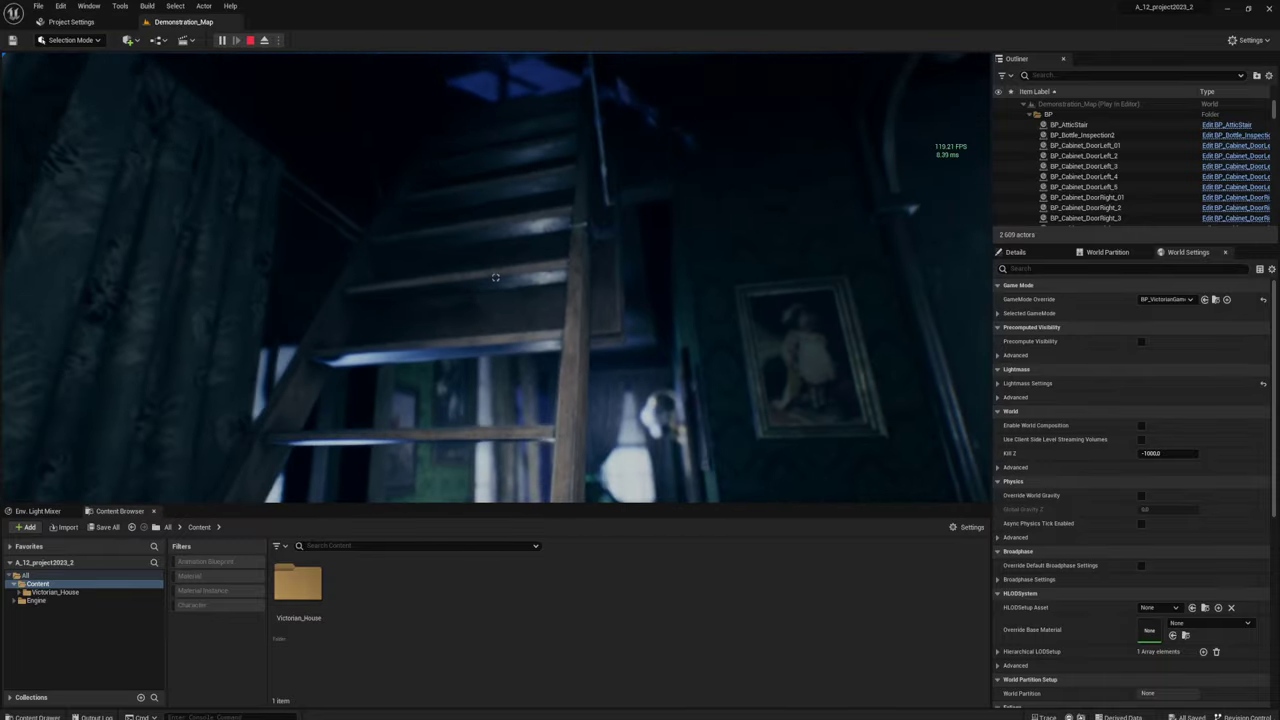
{"action": "key", "text": "w"}
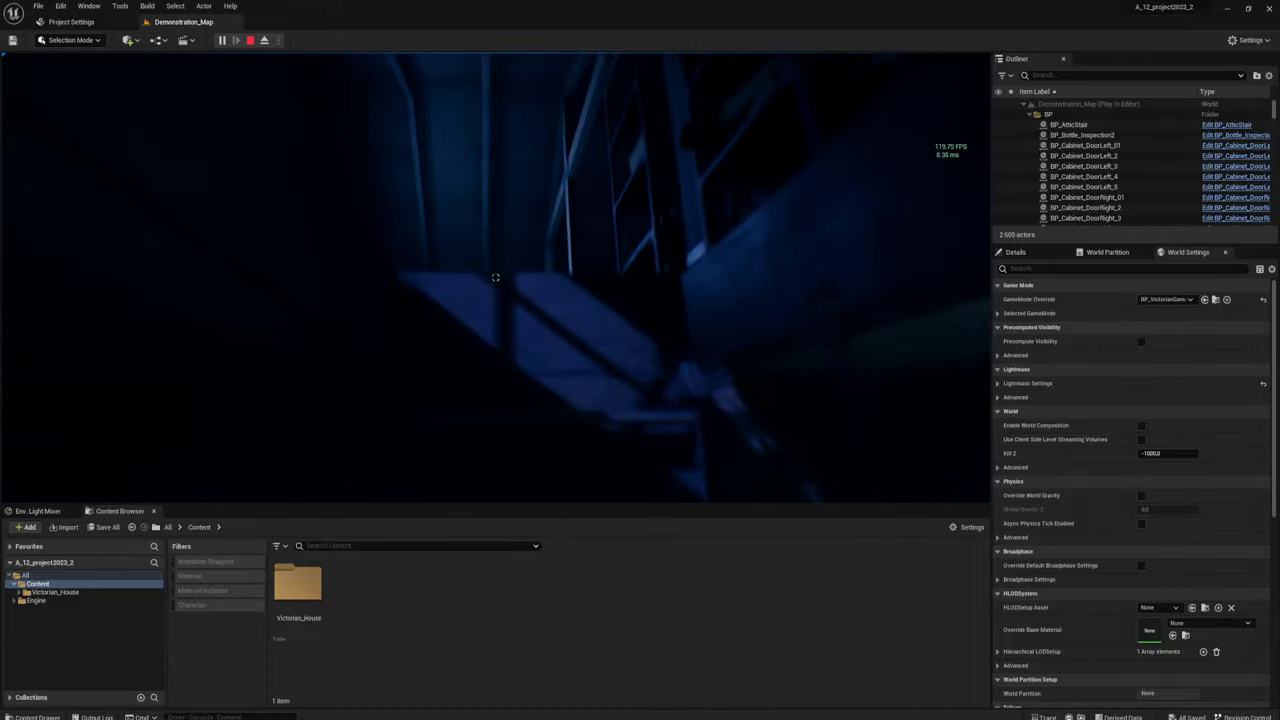
{"action": "key", "text": "w"}
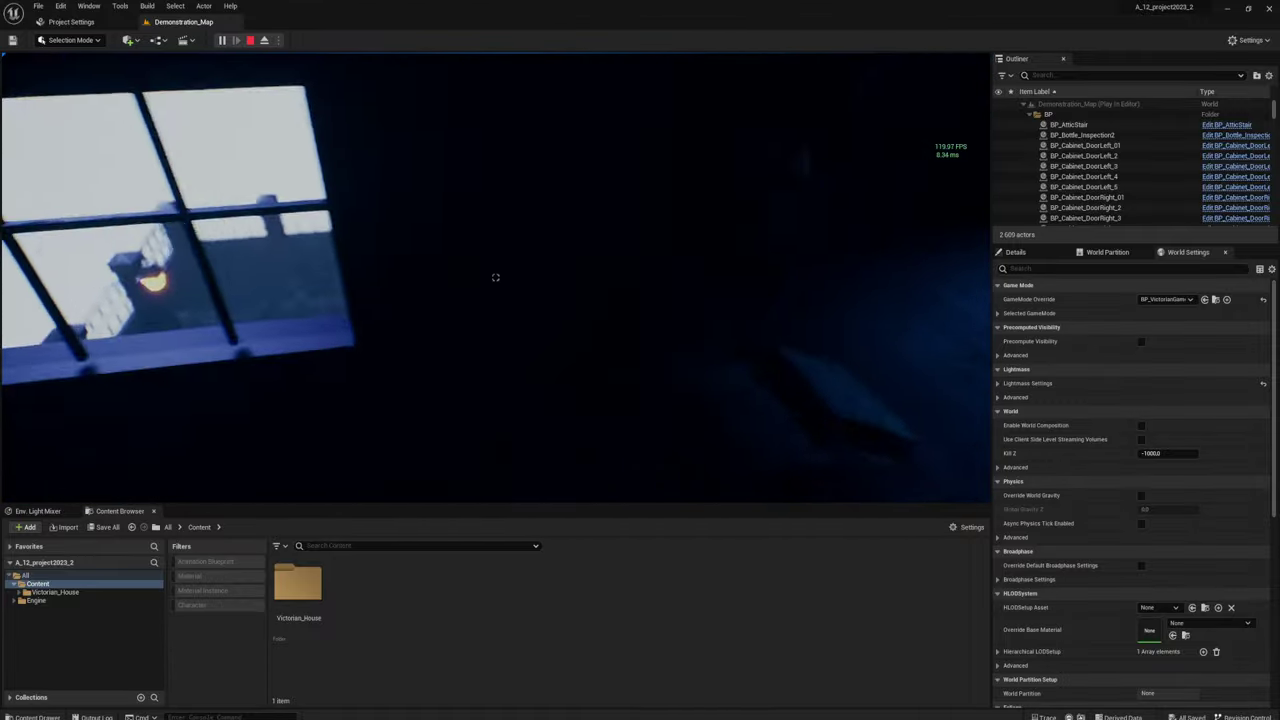
{"action": "key", "text": "w"}
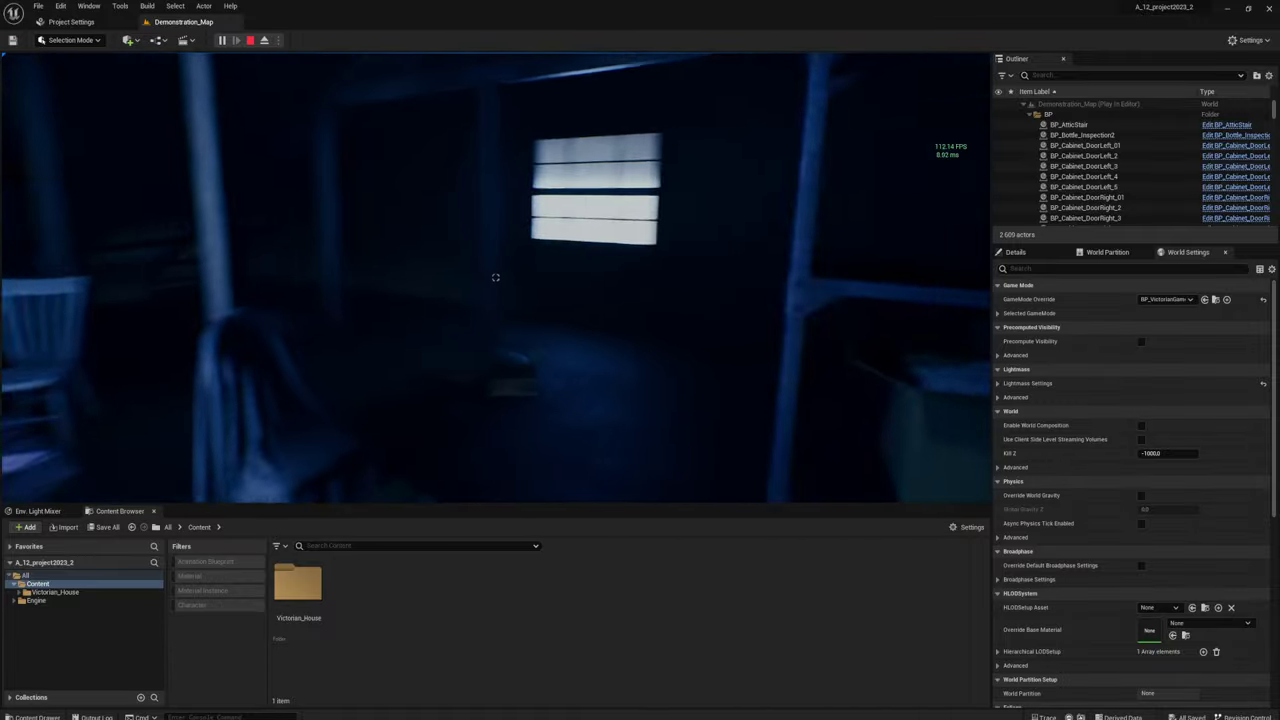
{"action": "key", "text": "w"}
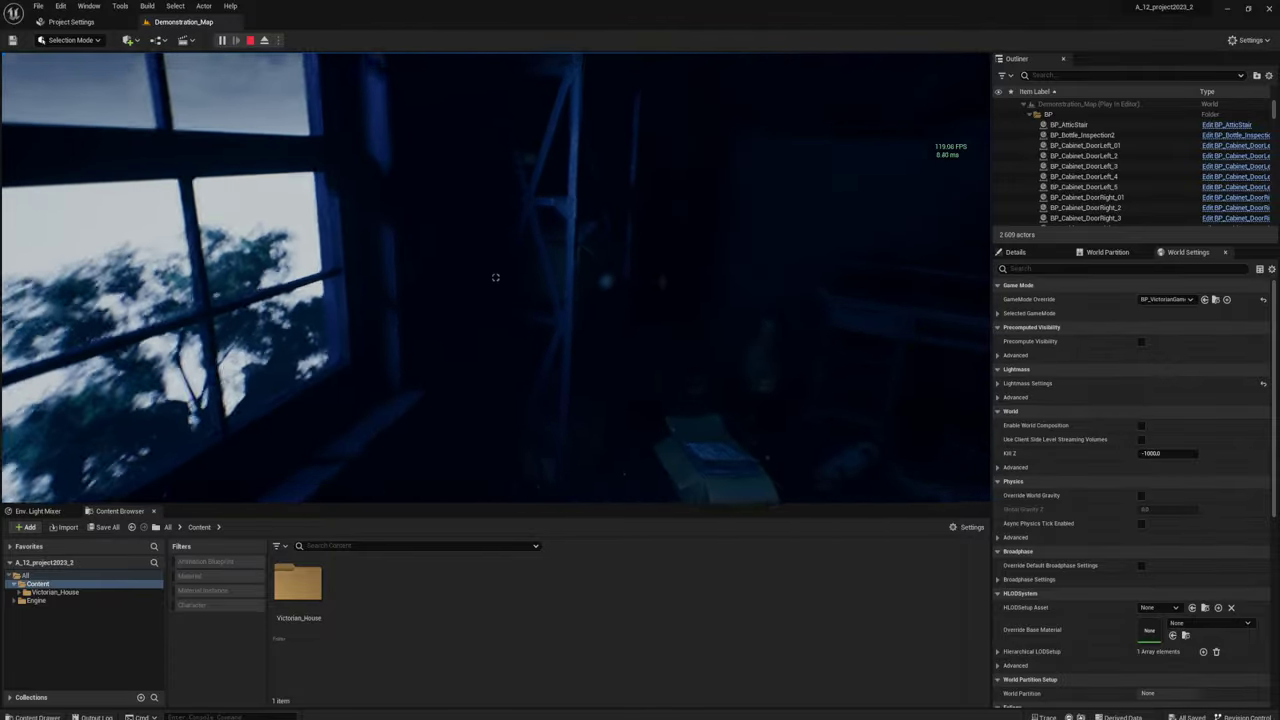
{"action": "key", "text": "w"}
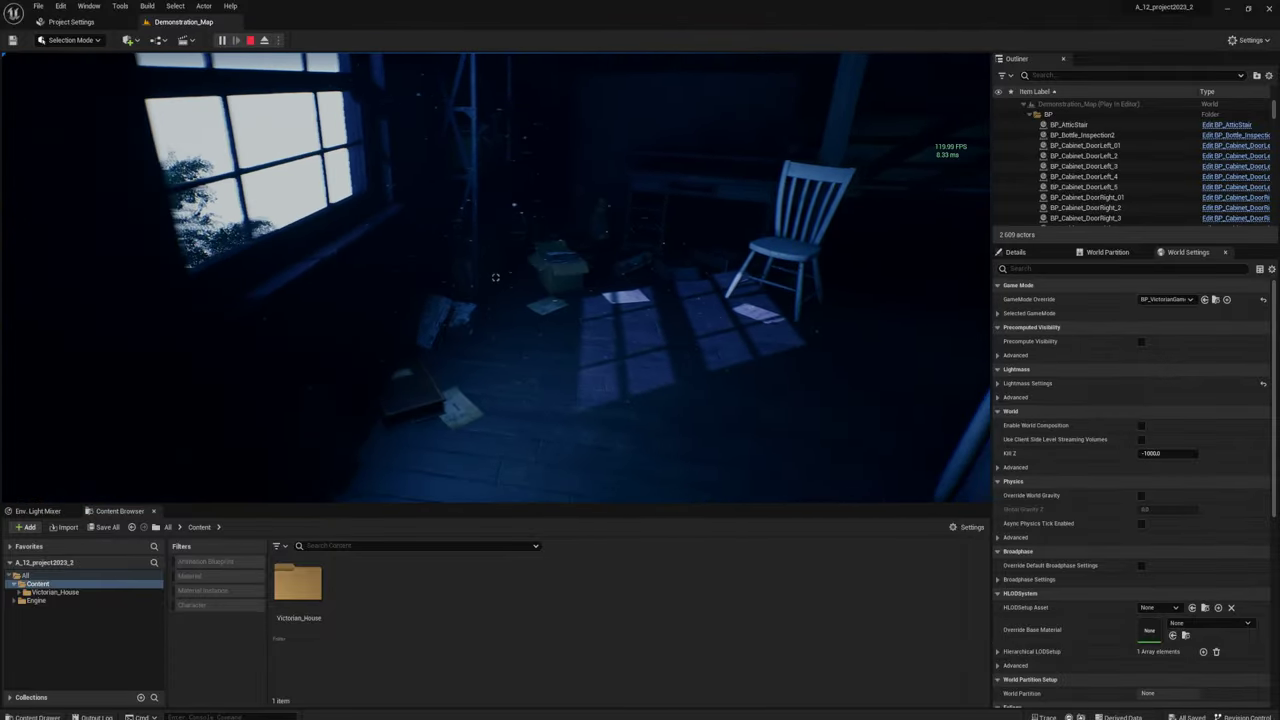
{"action": "key", "text": "w"}
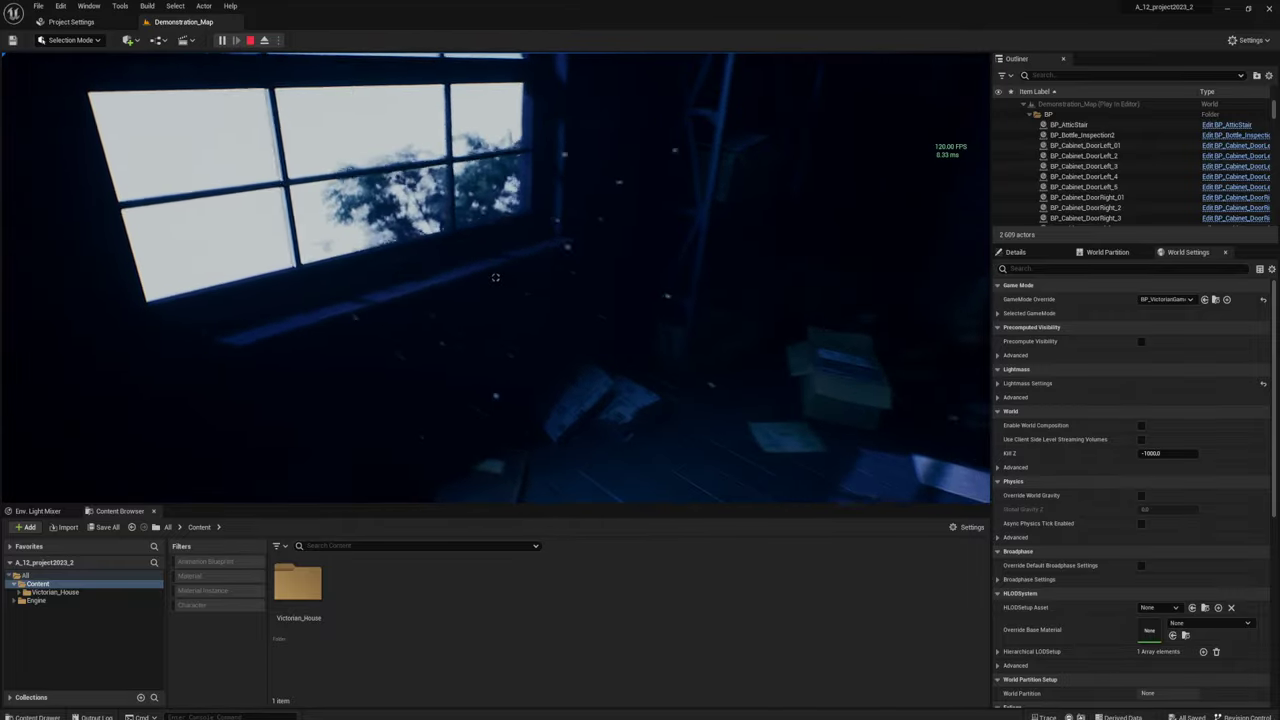
{"action": "key", "text": "w"}
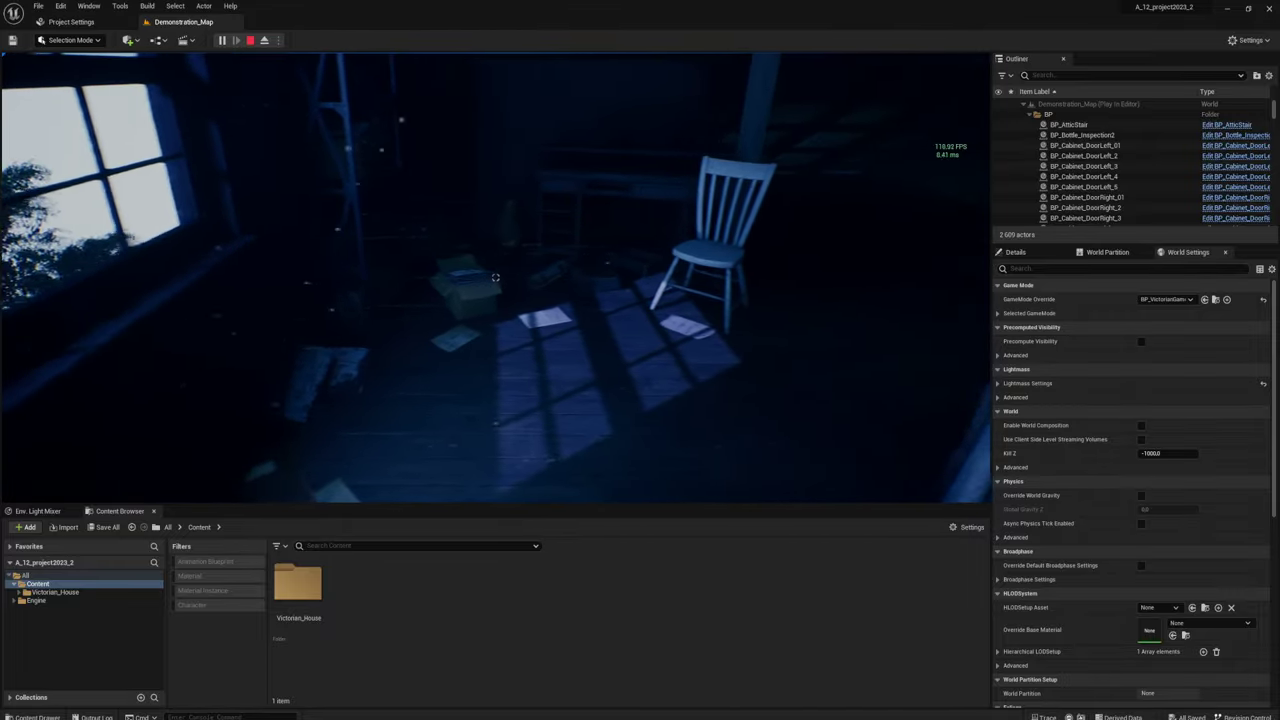
{"action": "key", "text": "w"}
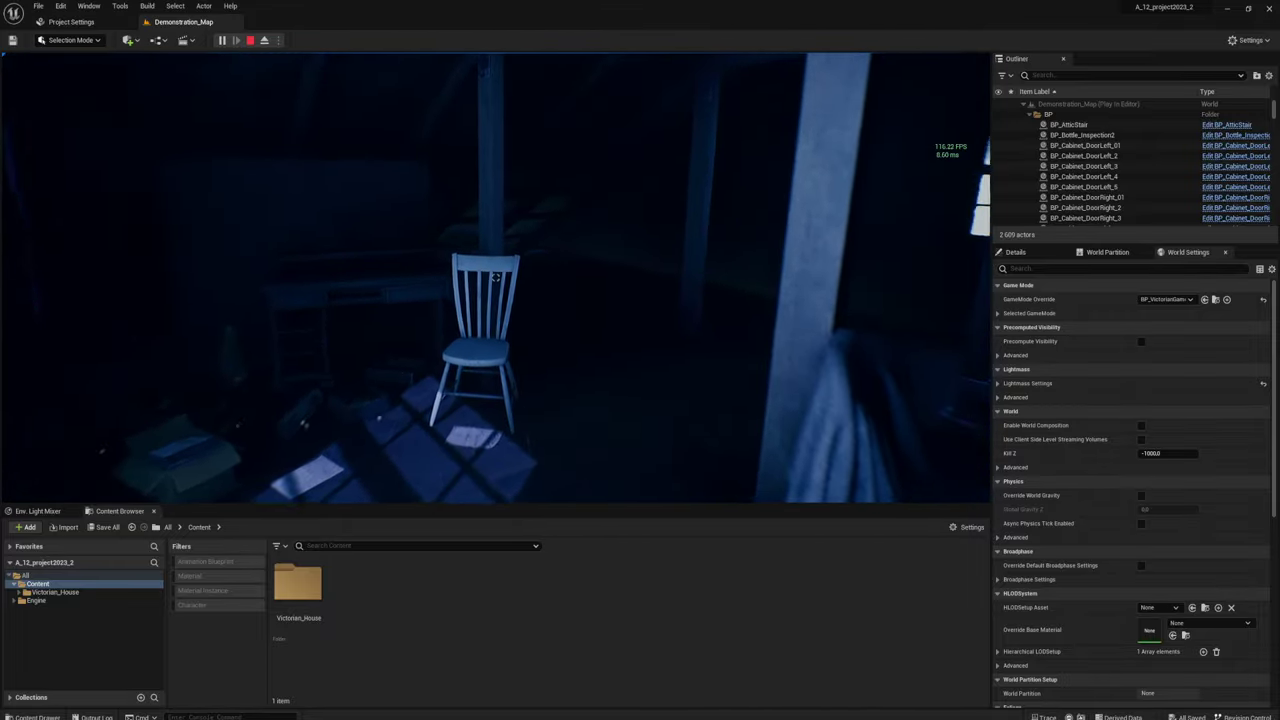
{"action": "key", "text": "w"}
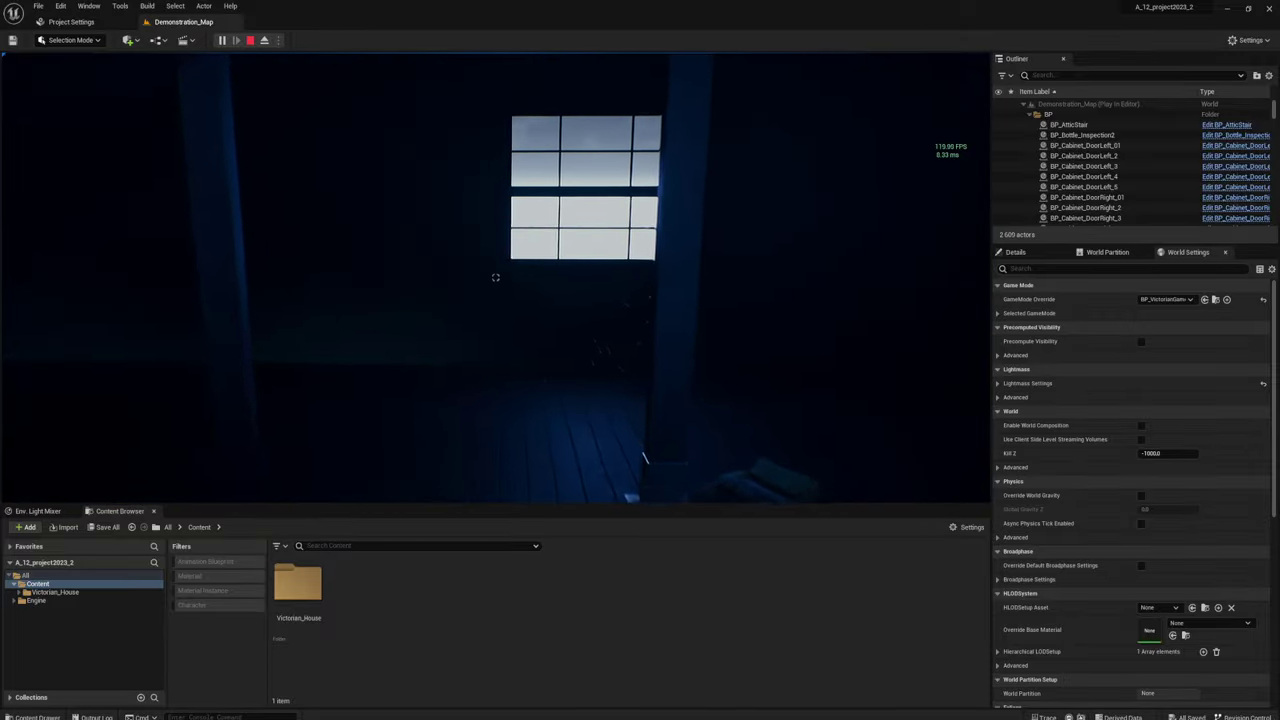
{"action": "key", "text": "w"}
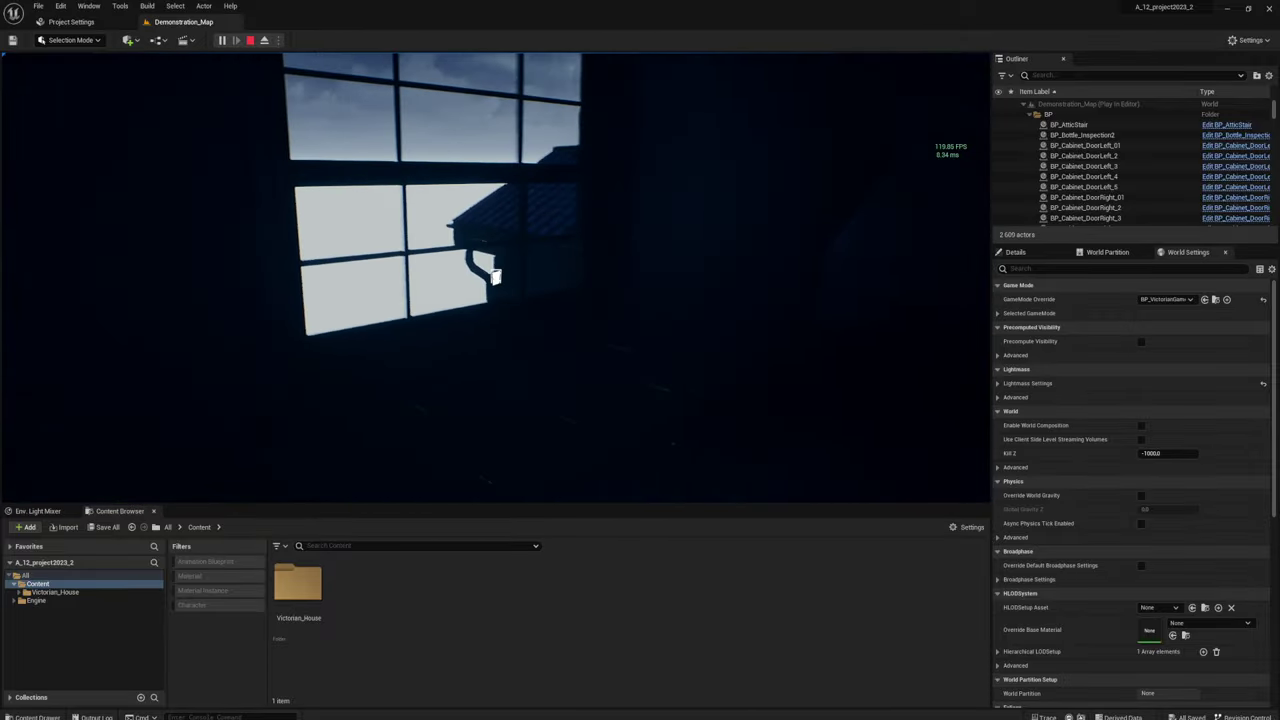
{"action": "key", "text": "w"}
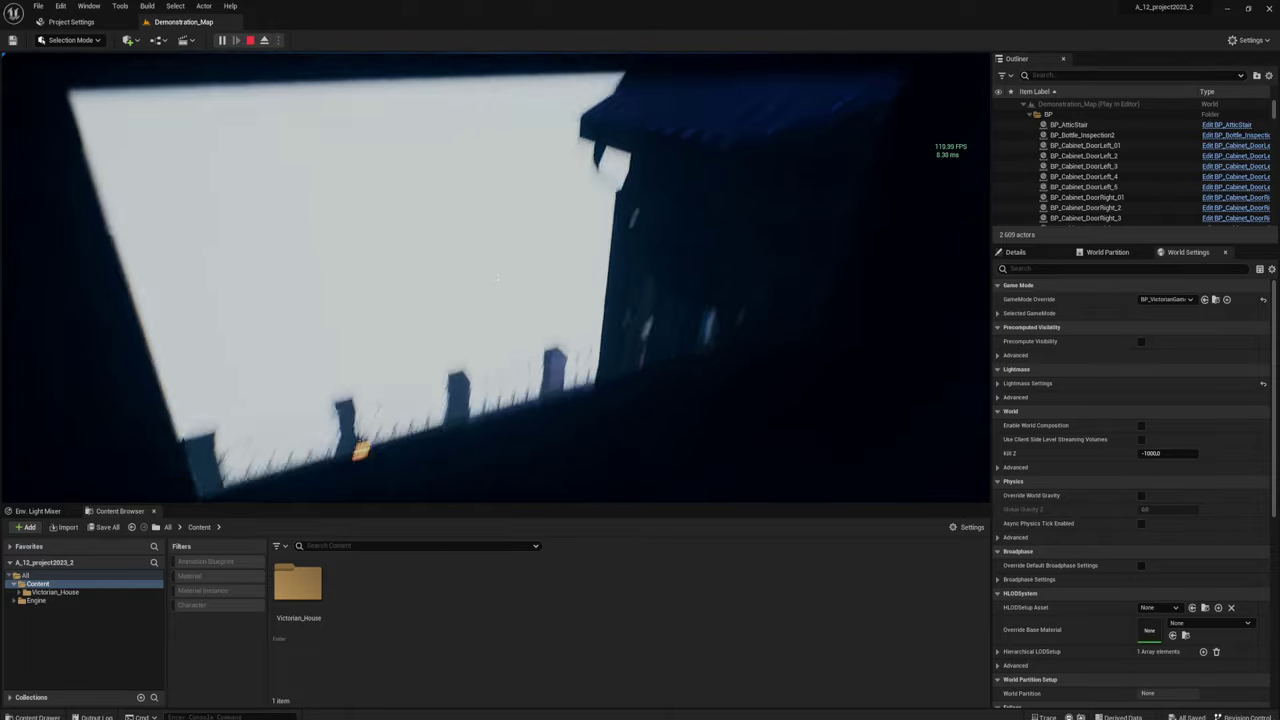
{"action": "key", "text": "s"}
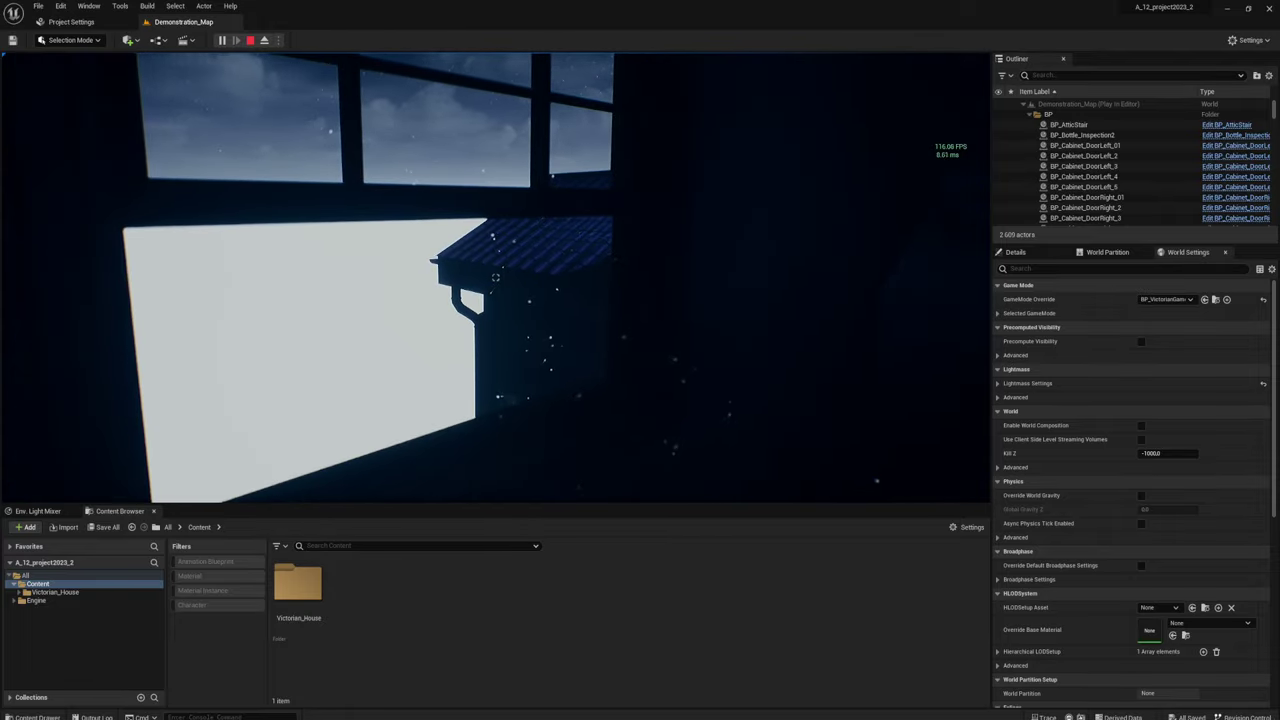
Step: Walk through the house's room and up to its furniture in wireframe view
{"action": "key", "text": "w"}
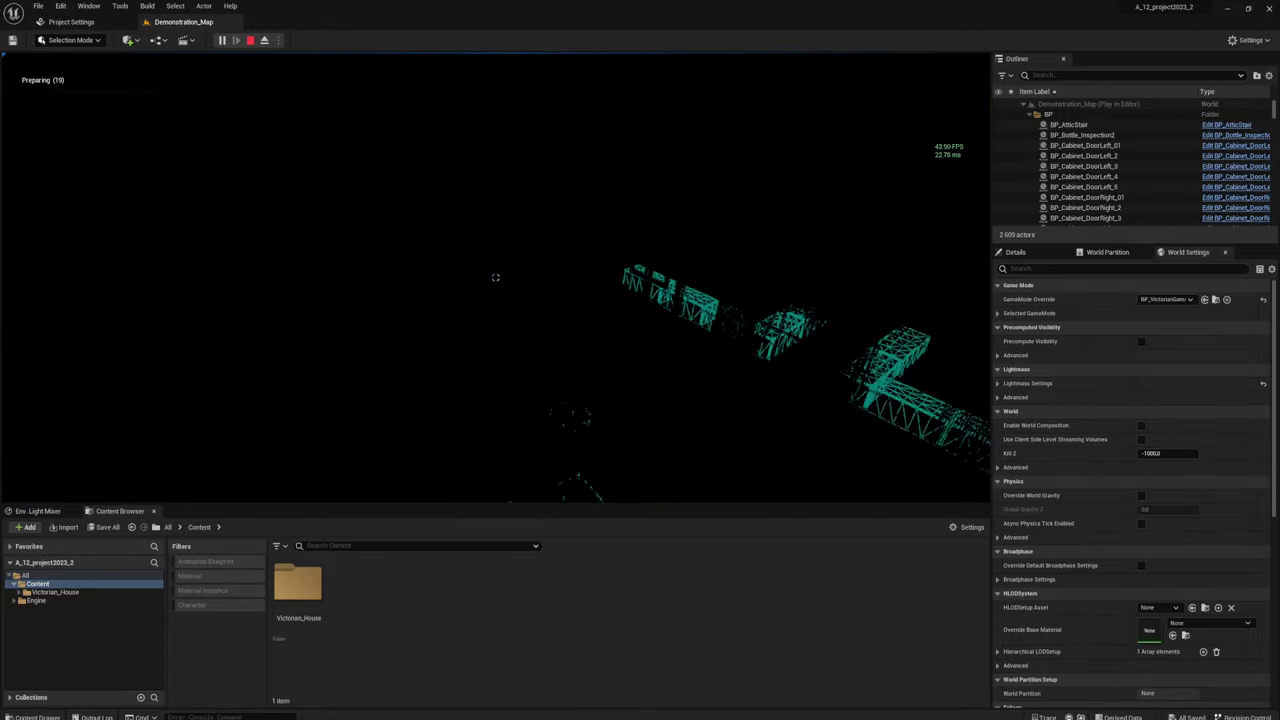
{"action": "key", "text": "w"}
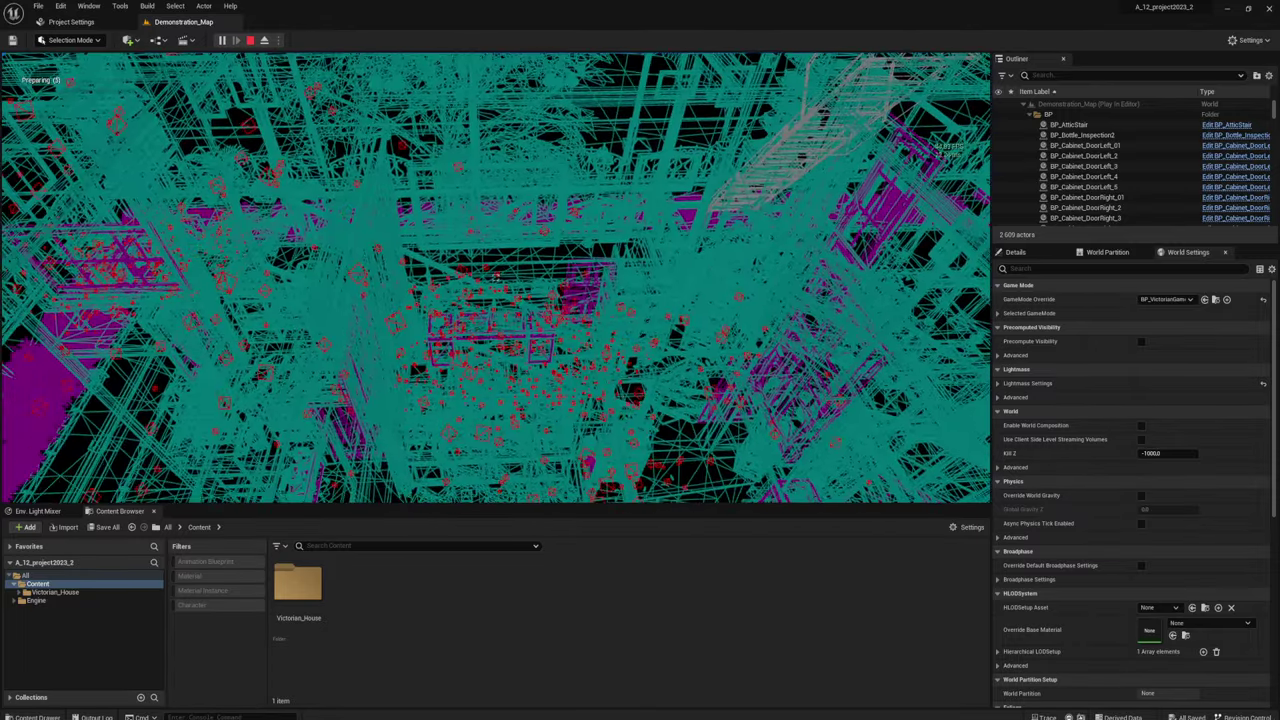
{"action": "key", "text": "w"}
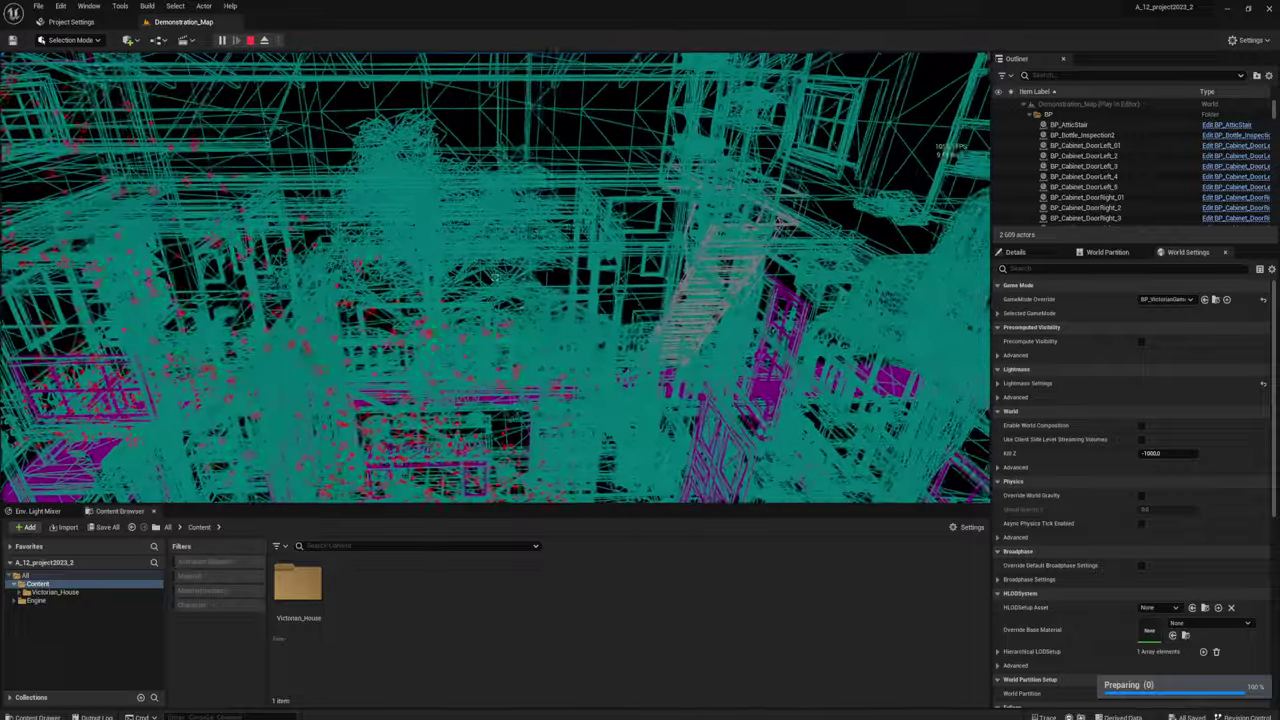
{"action": "key", "text": "w"}
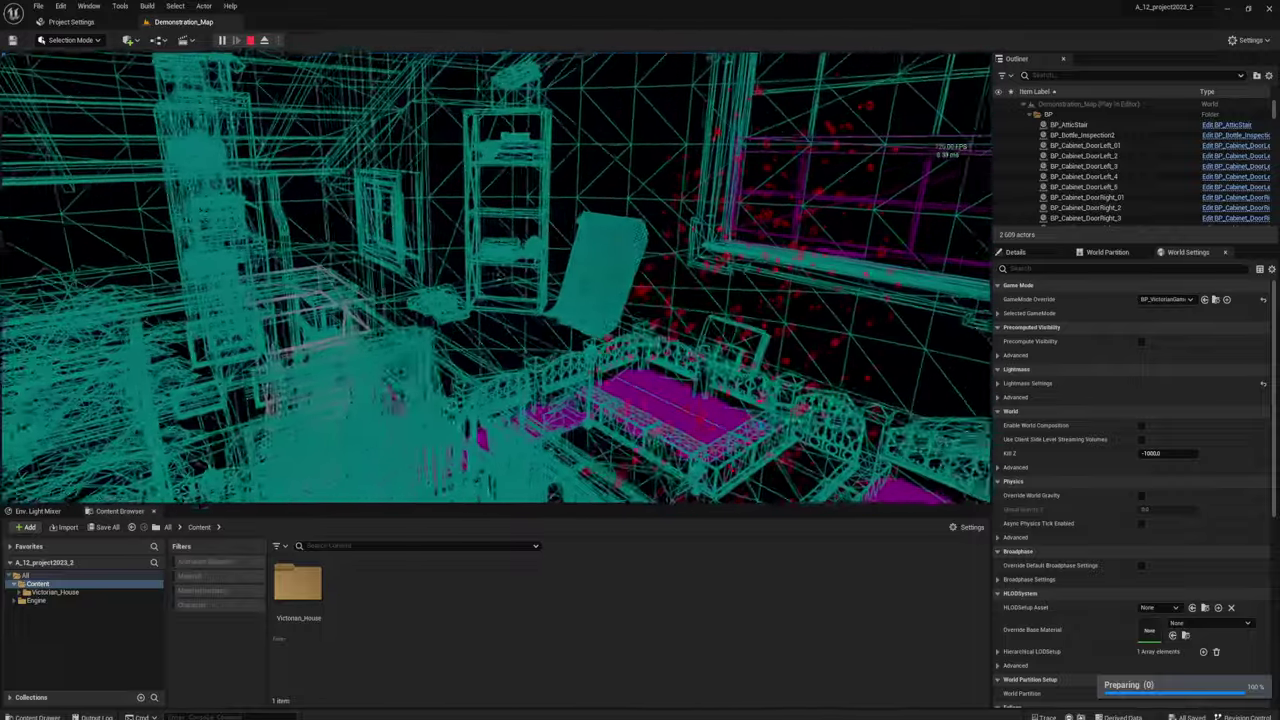
{"action": "key", "text": "w"}
Step: Switch from lit back to wireframe, then to the Shader Complexity view
{"action": "key", "text": "F3"}
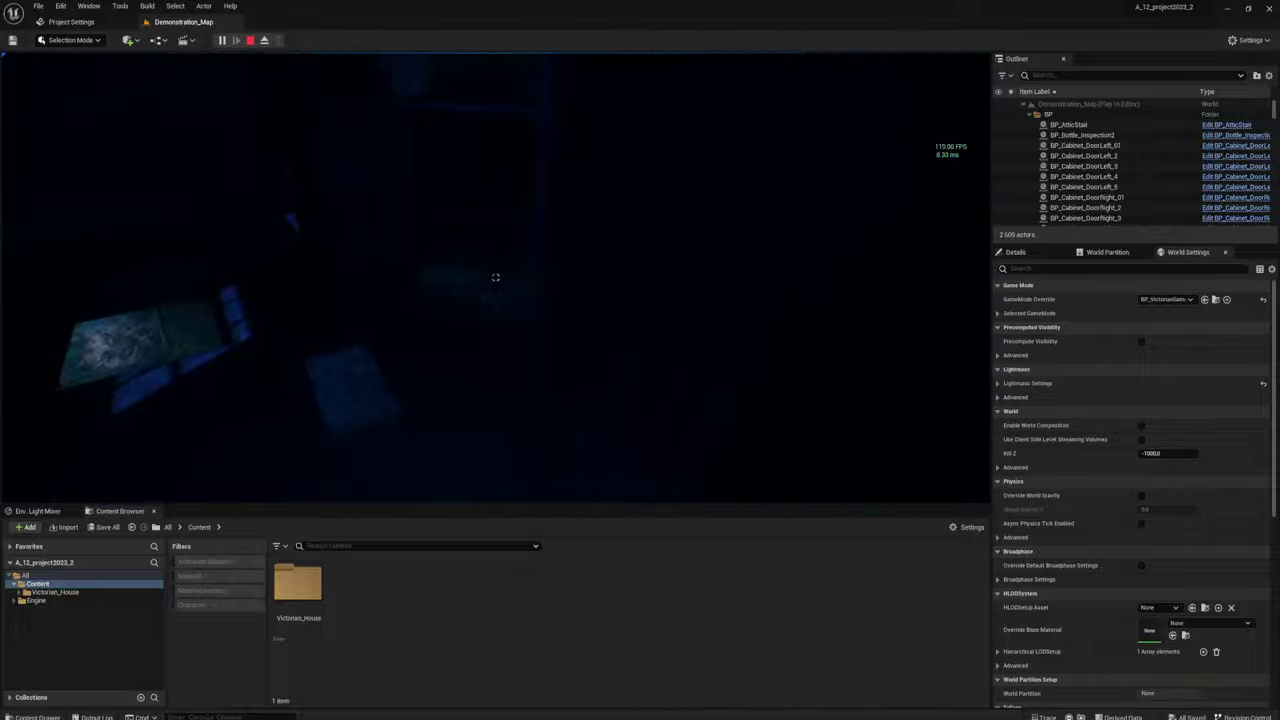
{"action": "key", "text": "w"}
{"action": "key", "text": "w"}
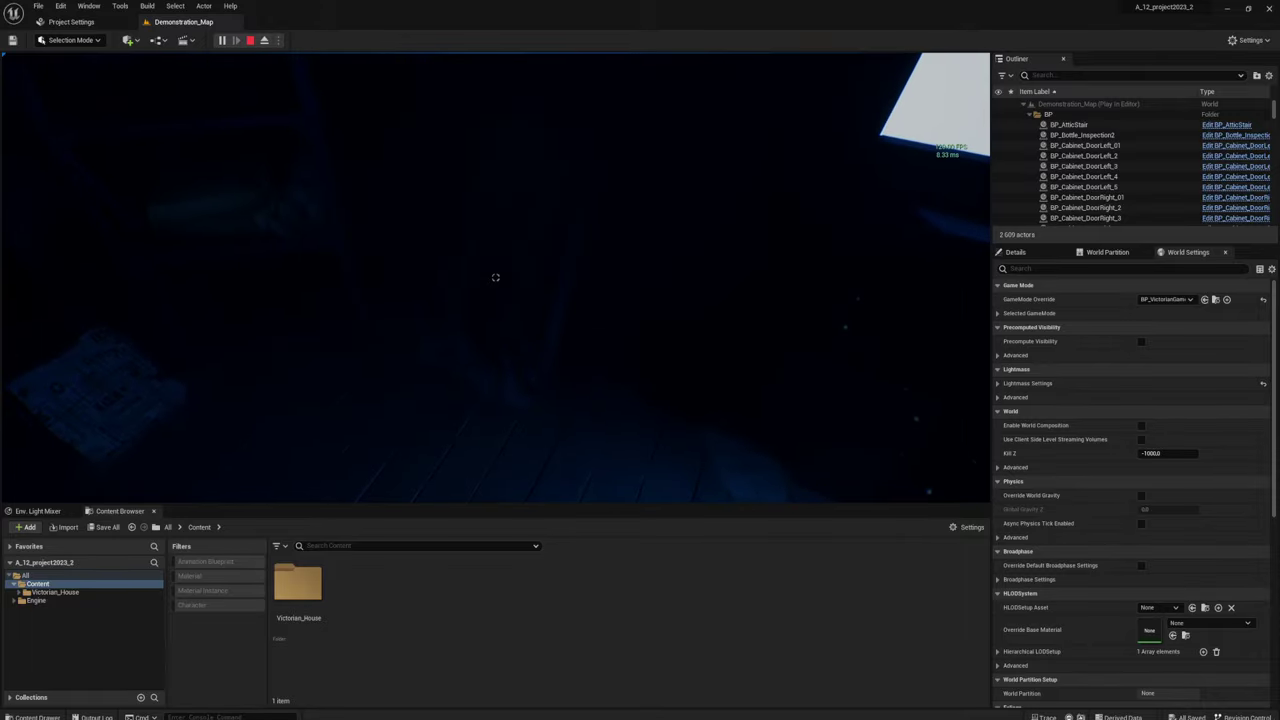
{"action": "key", "text": "F1"}
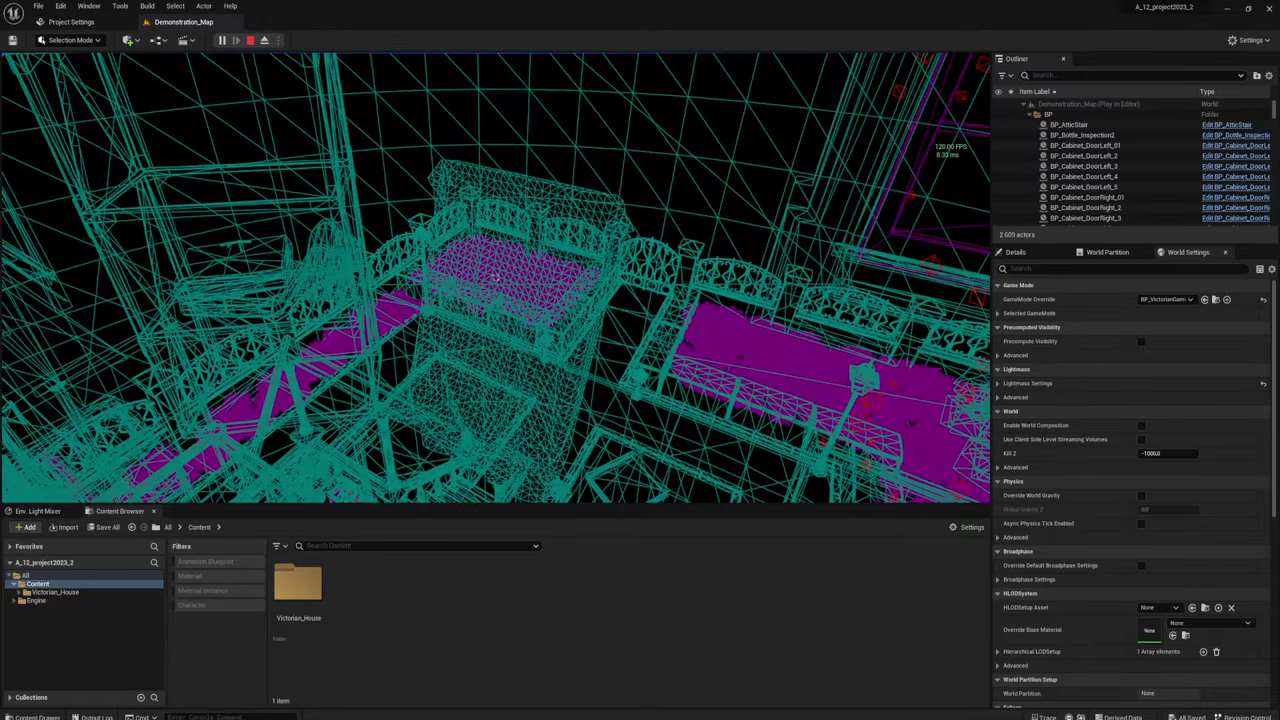
{"action": "key", "text": "w"}
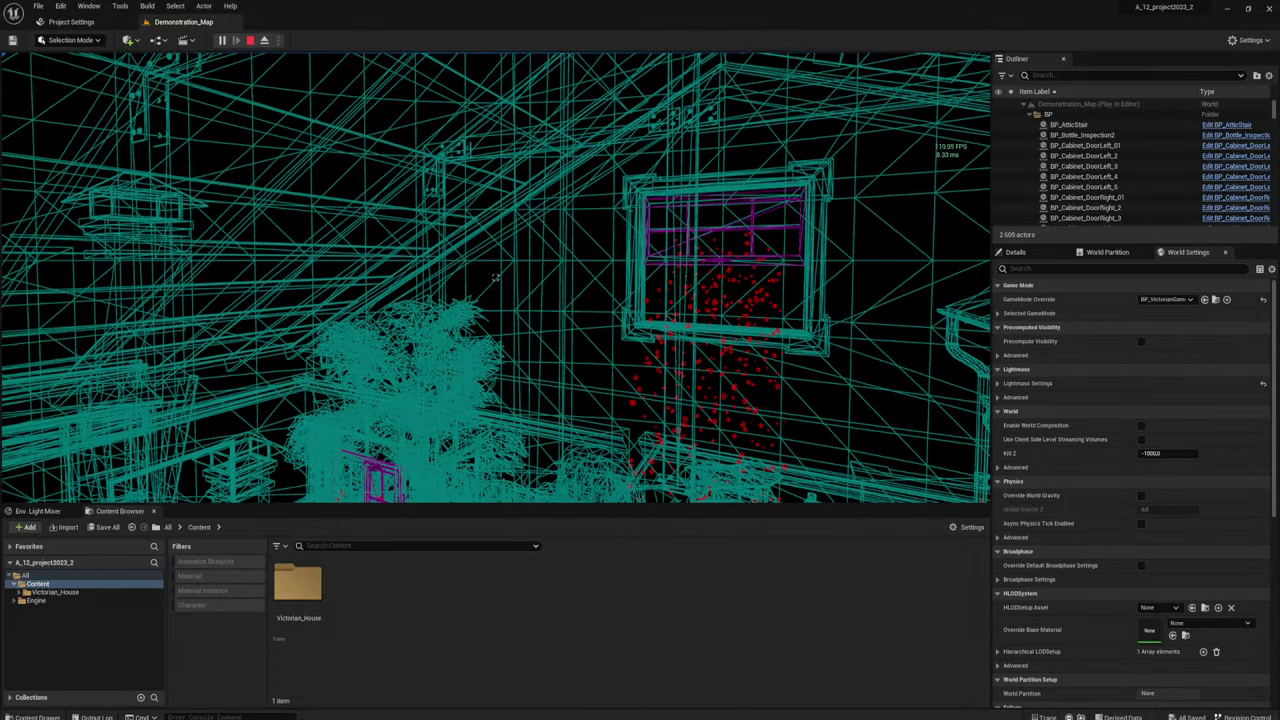
{"action": "key", "text": "F5"}
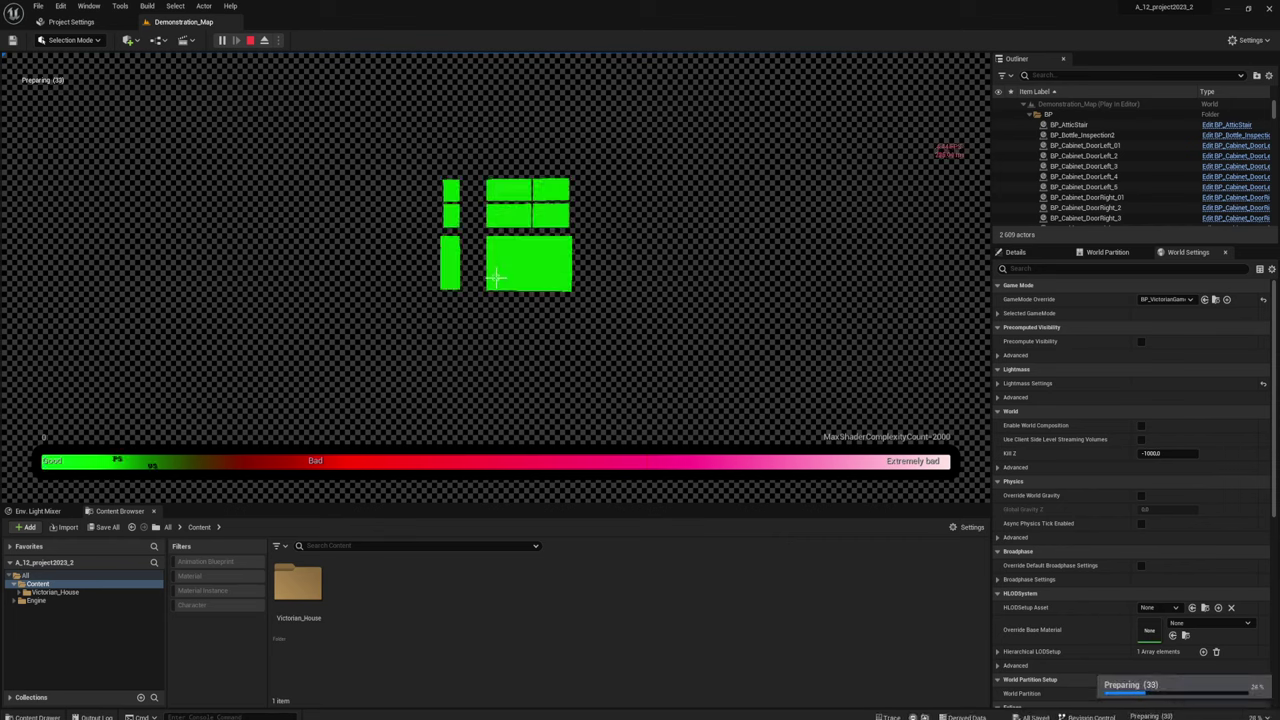
Step: Move around in Shader Complexity view, then return to the normal lit view with F3
{"action": "key", "text": "d"}
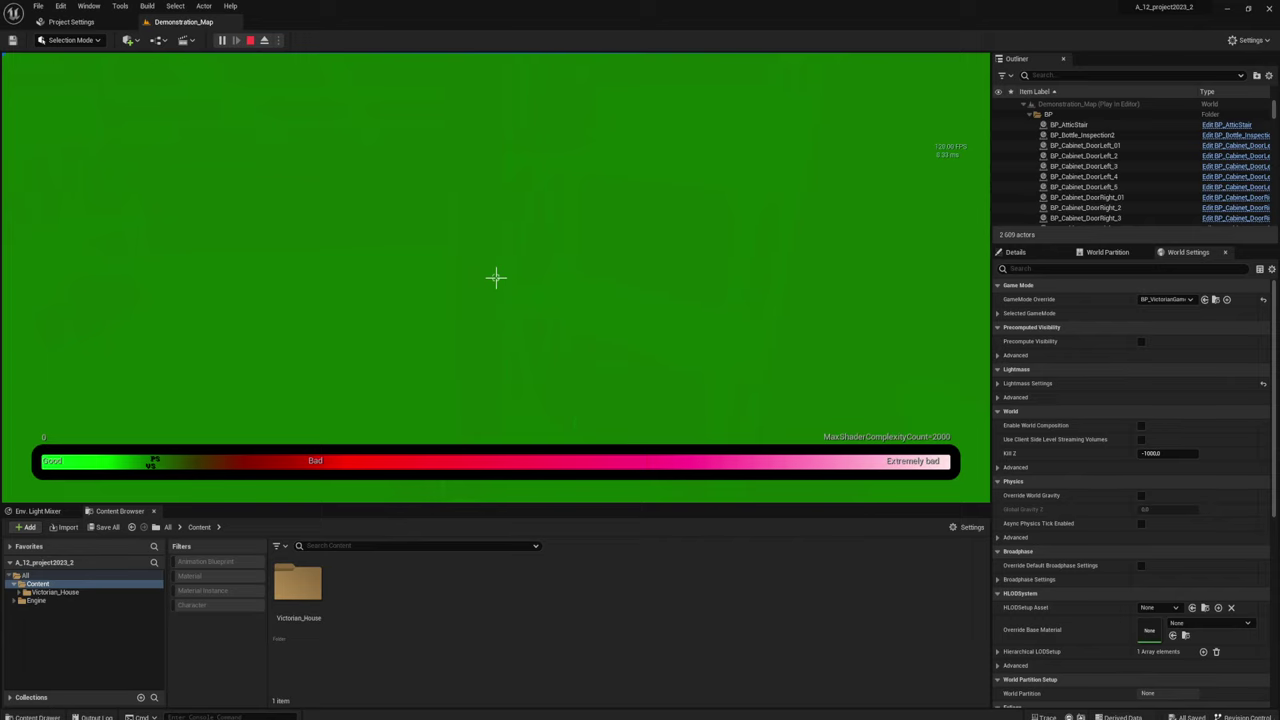
{"action": "key", "text": "F3"}
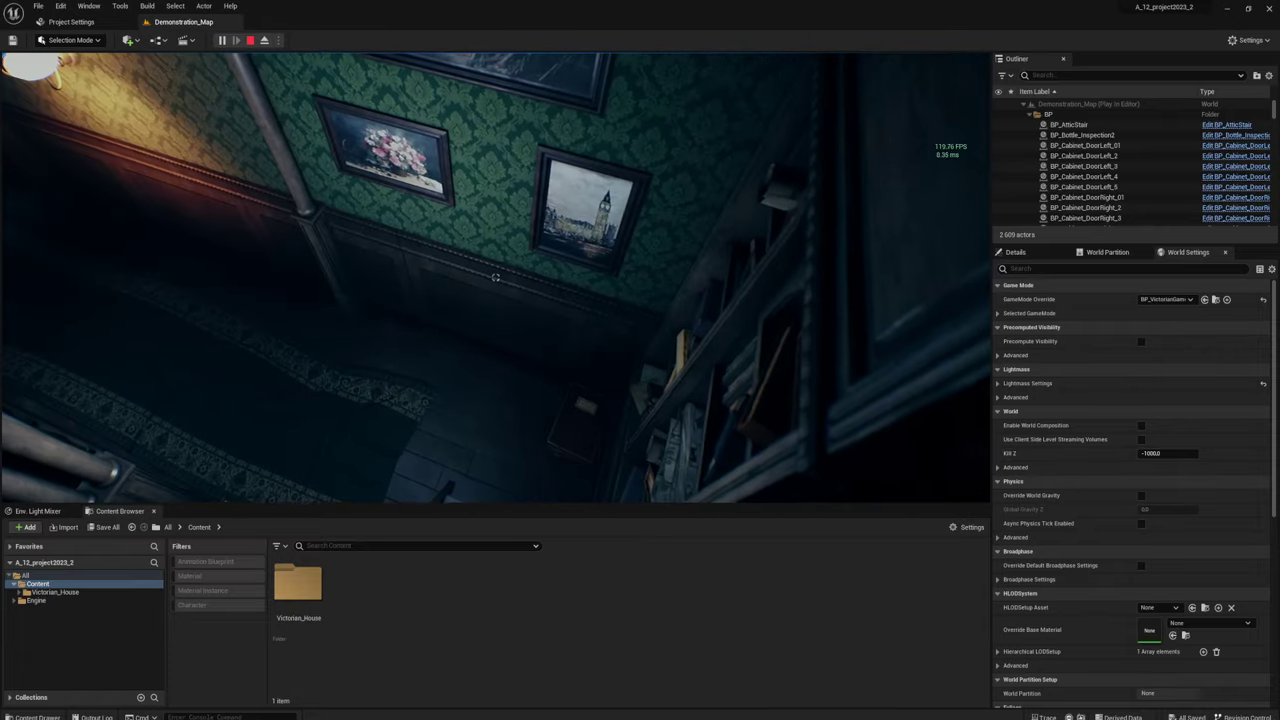
Step: Stop play, fly the editor camera back along the hallway, play-test again, then stop
{"action": "key", "text": "Escape"}
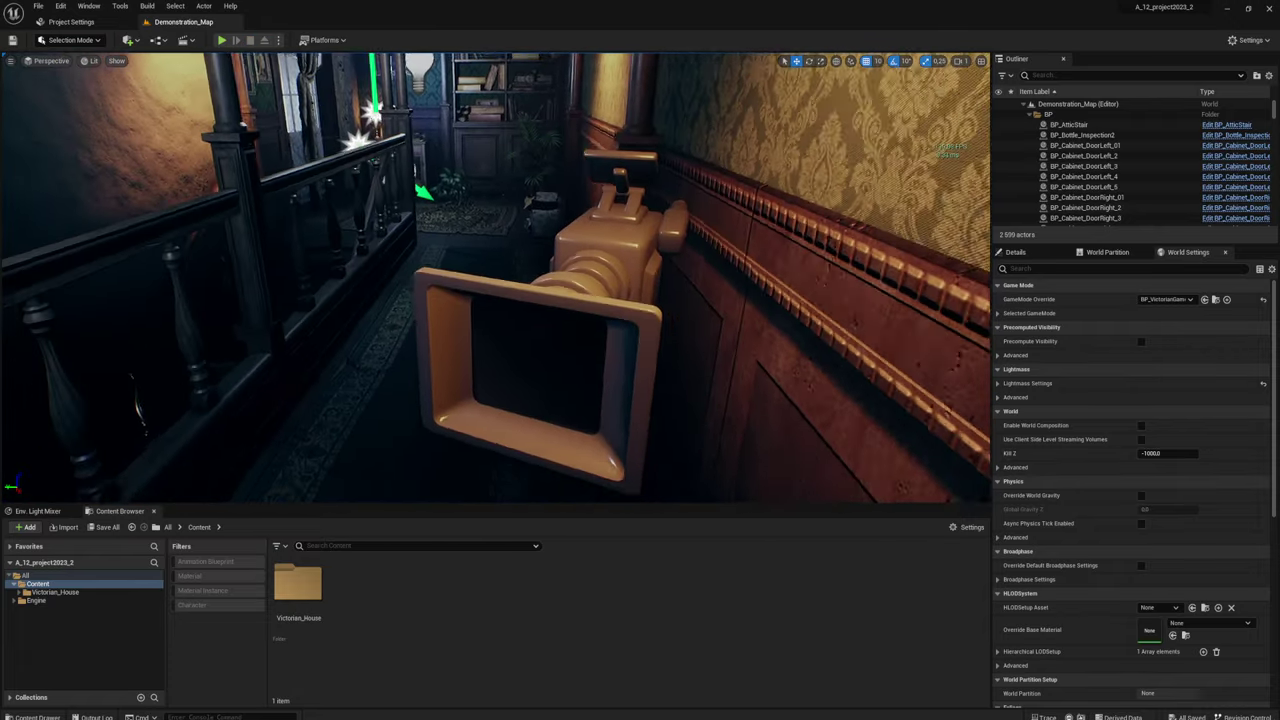
{"action": "right_click_drag", "start_coordinate": [495, 278], "coordinate": [520, 270]}
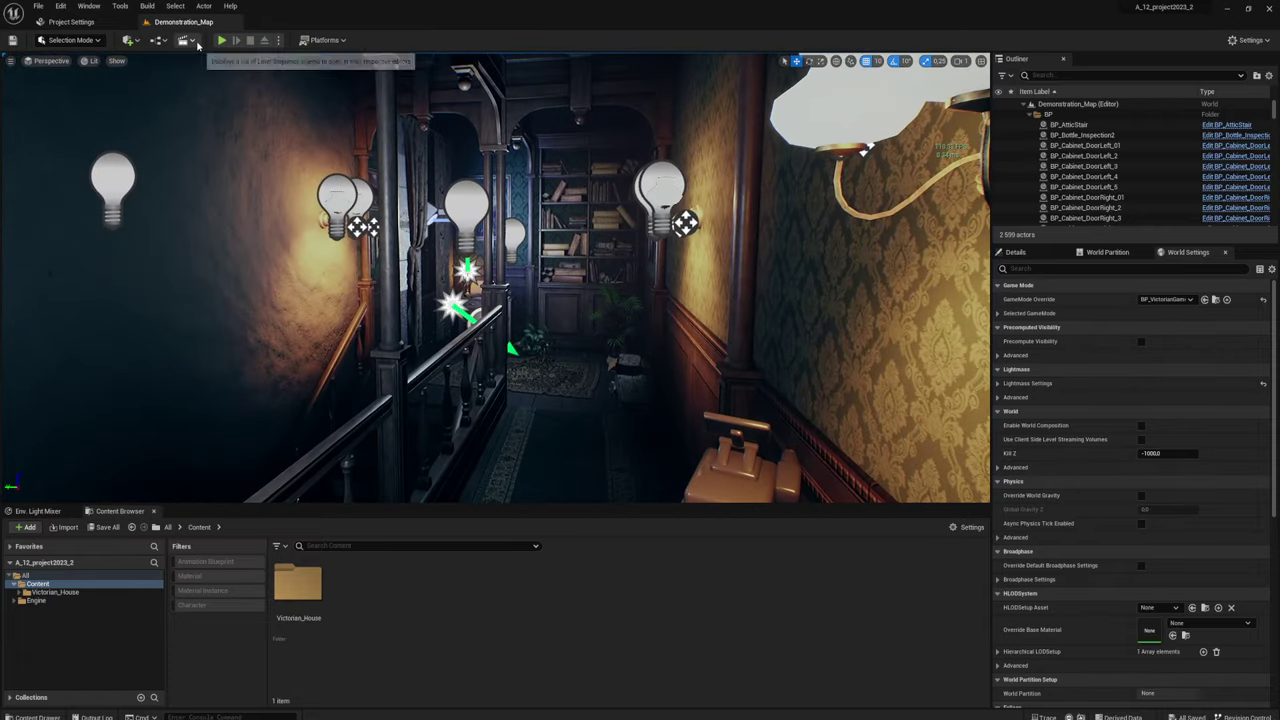
{"action": "left_click", "coordinate": [221, 40]}
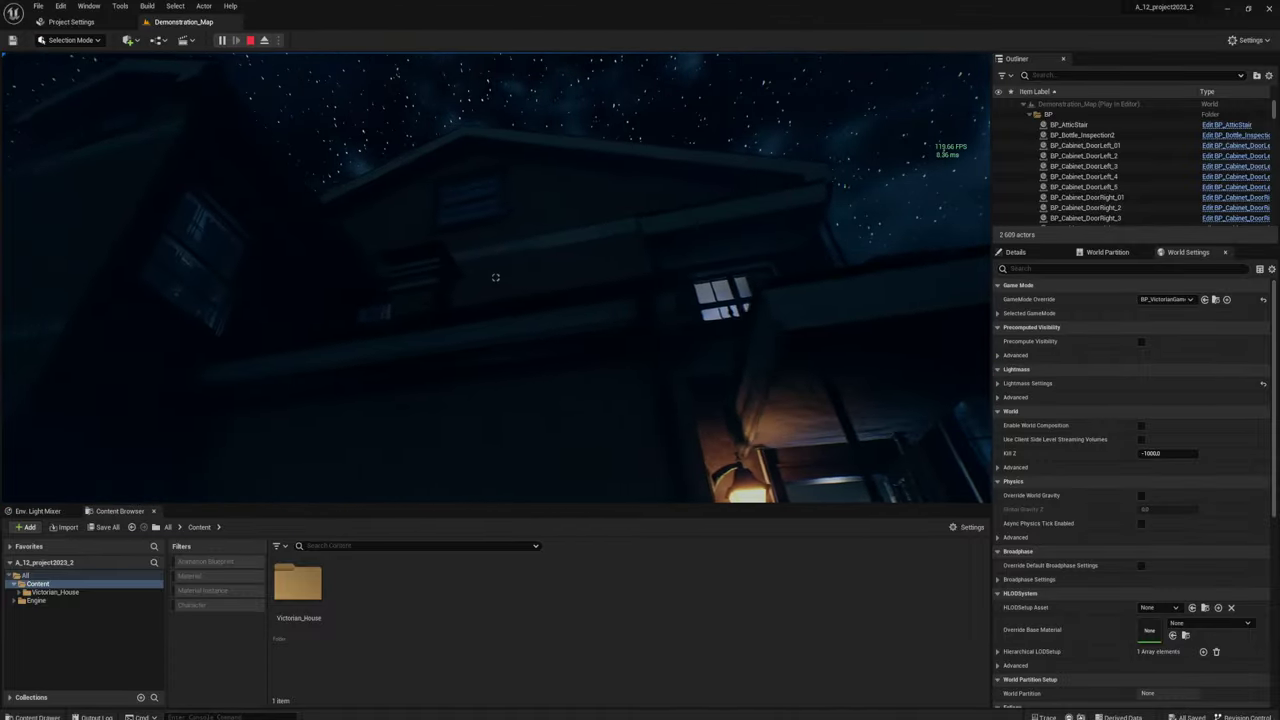
{"action": "key", "text": "Escape"}
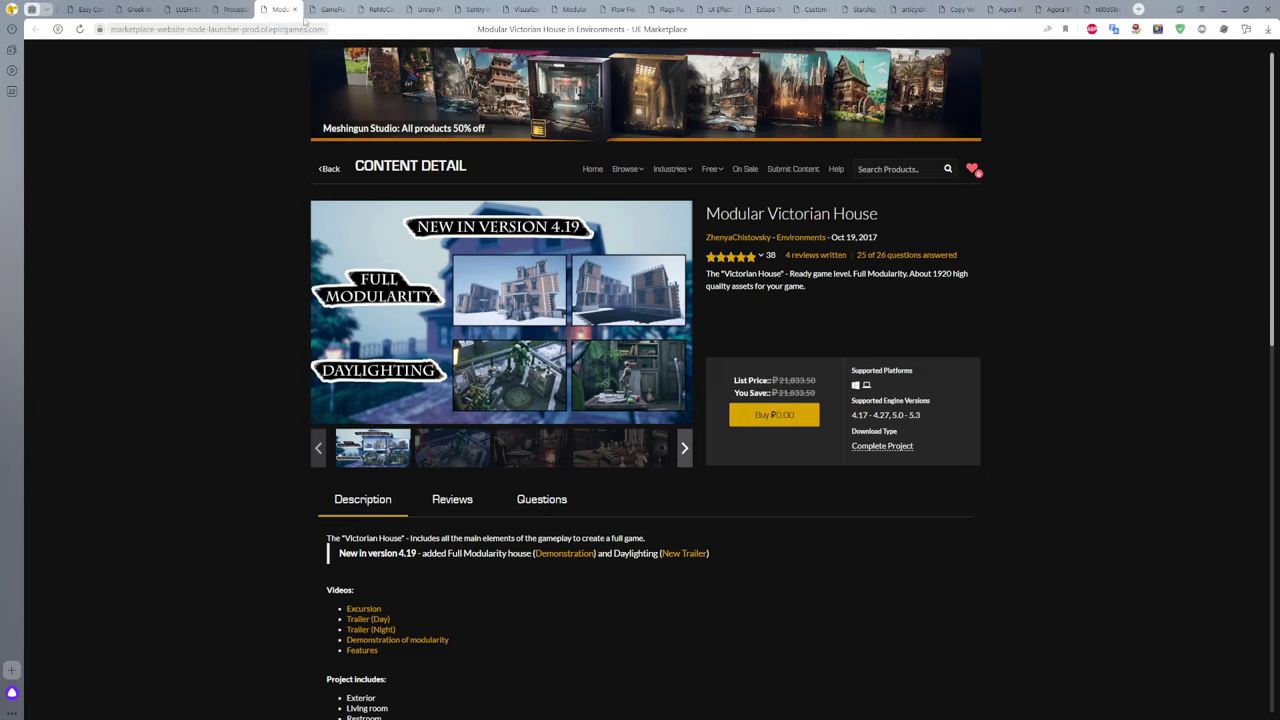
Step: Bring up the 'GameFuse in Code Plugins' page from its browser tab
{"action": "mouse_move", "coordinate": [326, 11]}
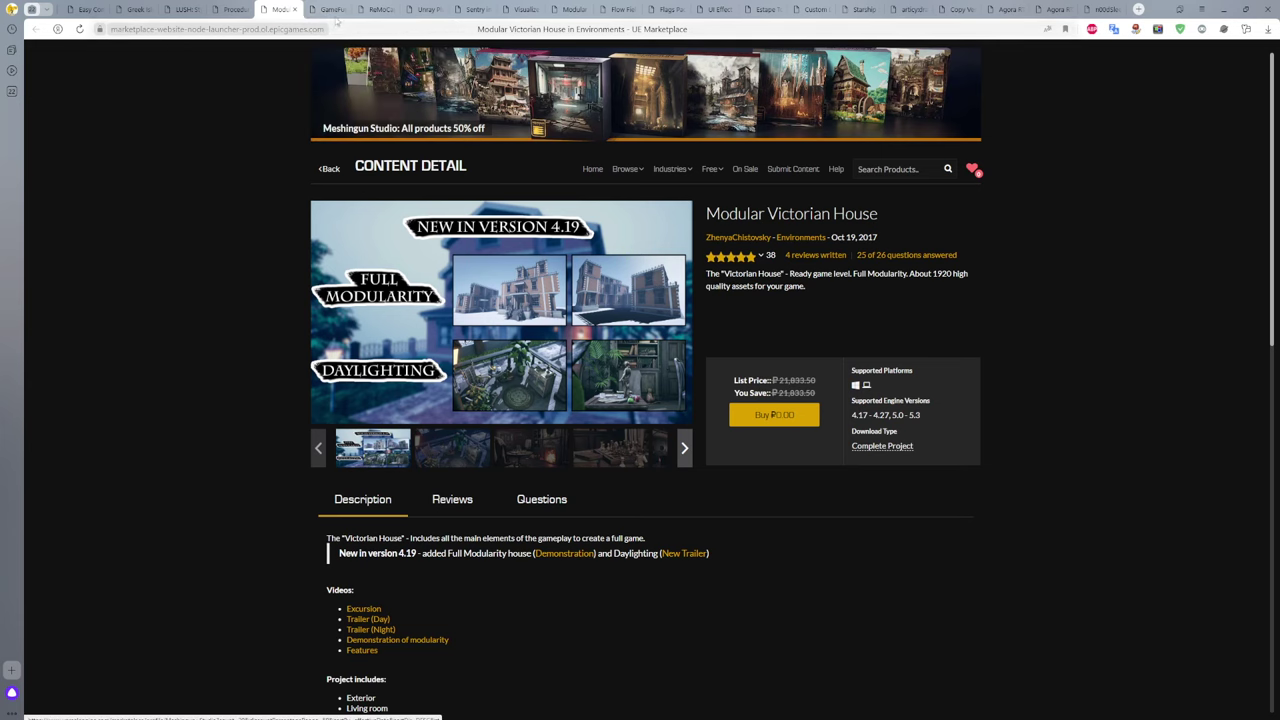
{"action": "left_click", "coordinate": [326, 9]}
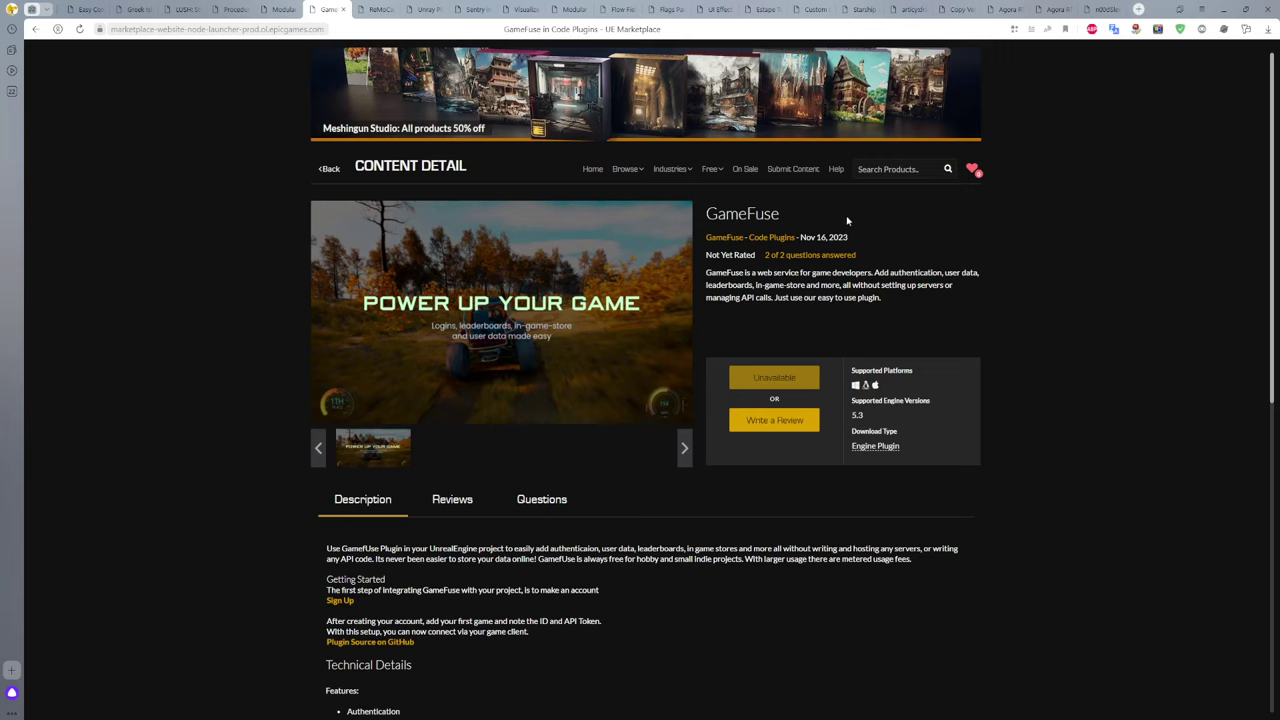
Step: Highlight the GameFuse title and phrases like 'user data' and 'leaderboards' in the description
{"action": "left_click_drag", "start_coordinate": [758, 215], "coordinate": [705, 215]}
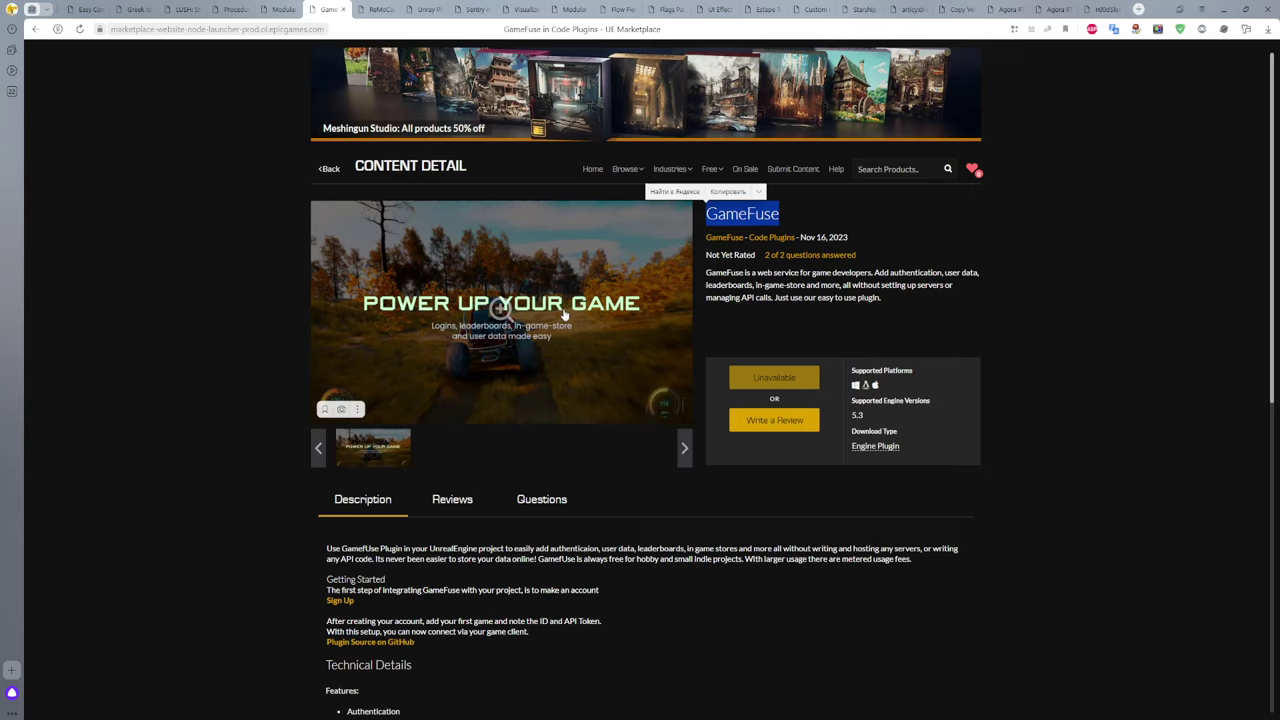
{"action": "left_click_drag", "start_coordinate": [979, 274], "coordinate": [890, 271]}
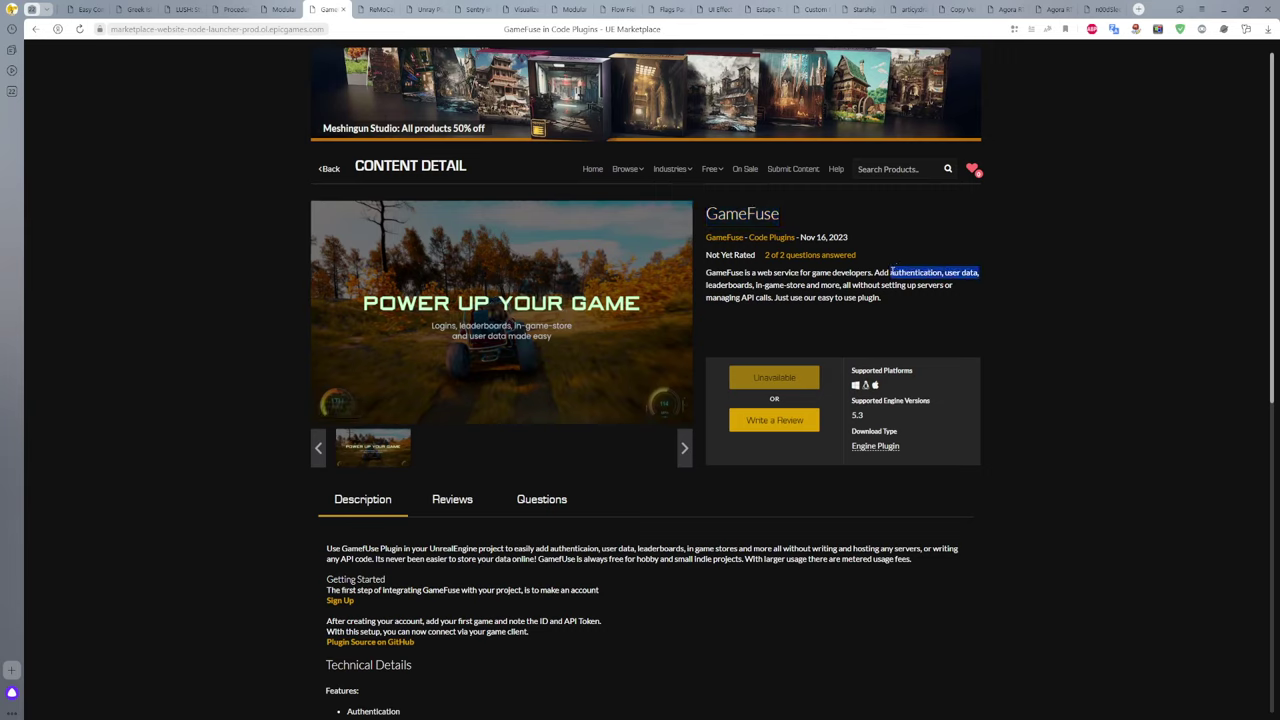
{"action": "left_click", "coordinate": [893, 272]}
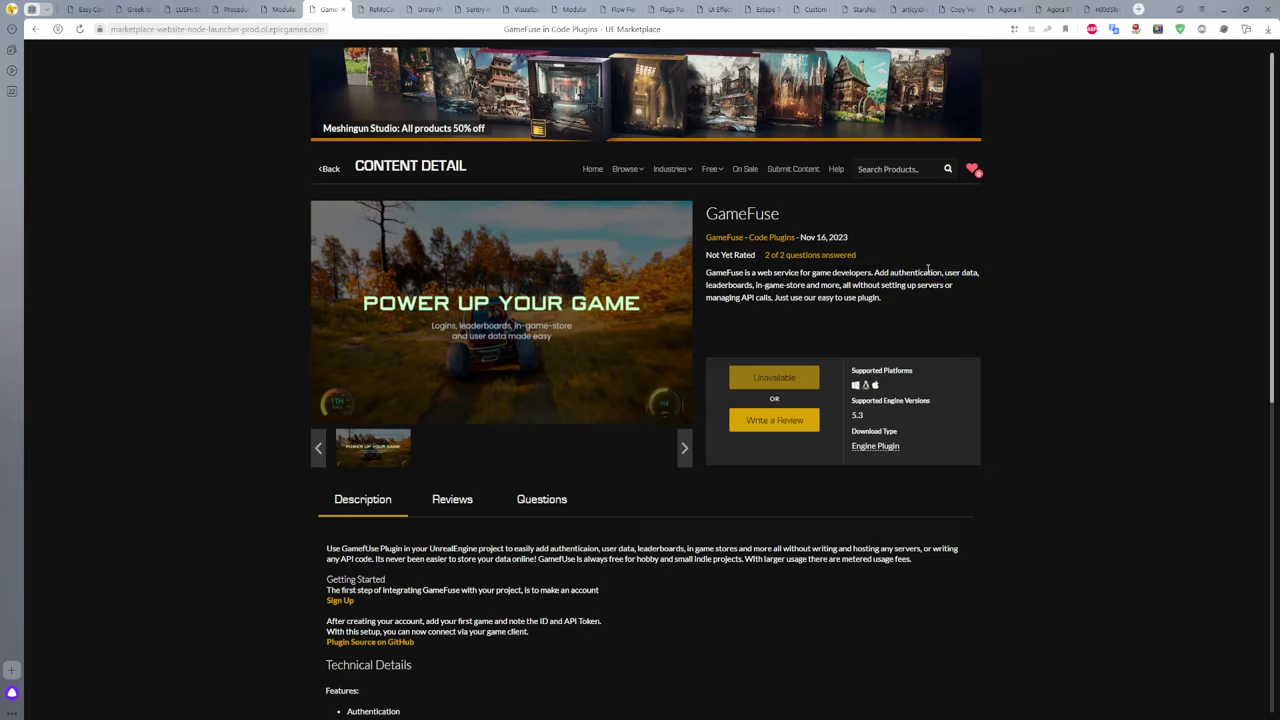
{"action": "left_click_drag", "start_coordinate": [943, 272], "coordinate": [978, 269]}
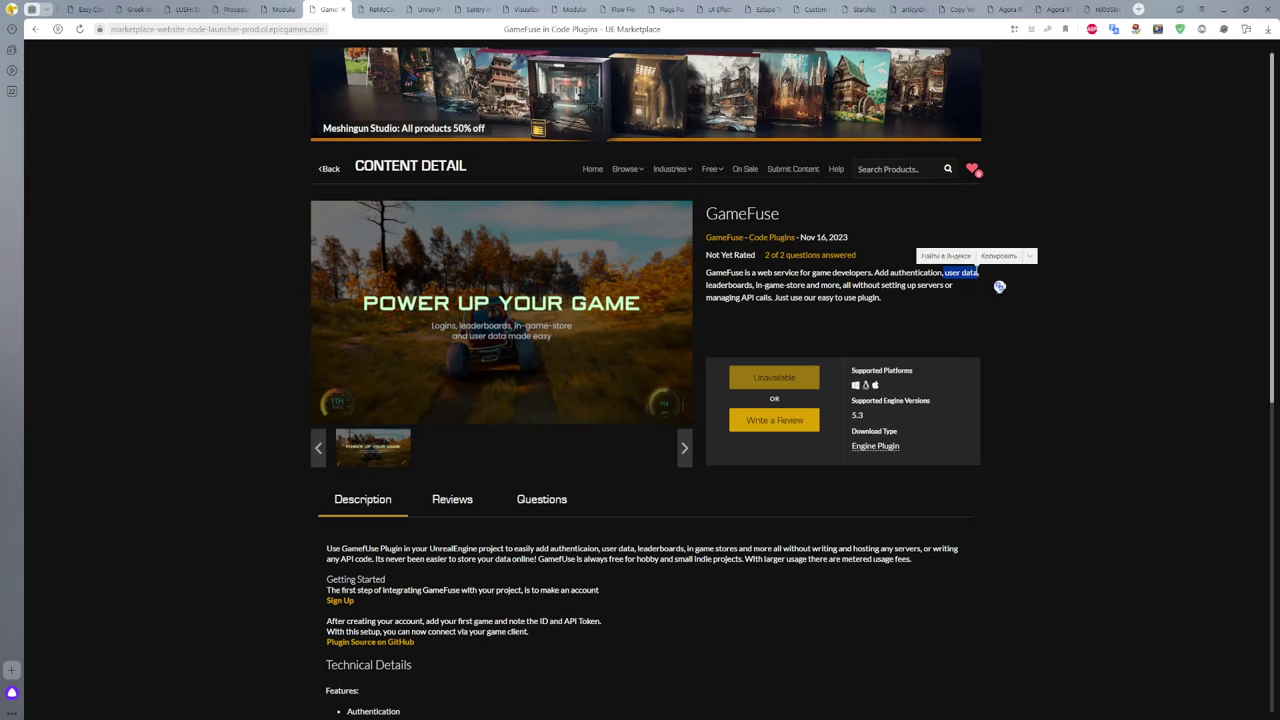
{"action": "left_click_drag", "start_coordinate": [754, 285], "coordinate": [726, 286]}
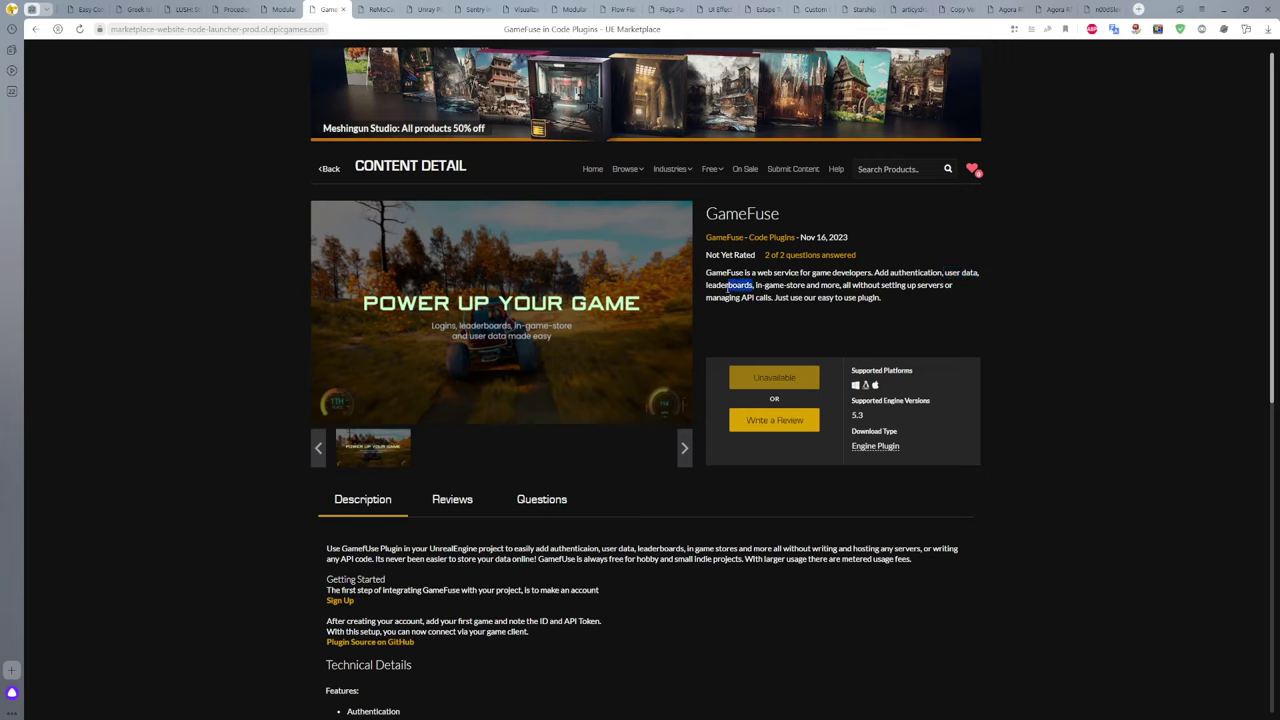
{"action": "left_click", "coordinate": [855, 293]}
Step: Scroll through the GameFuse Technical Details and back, then open the ReMoCapp plugin page
{"action": "scroll", "coordinate": [810, 330], "scroll_direction": "down", "scroll_amount": 2}
{"action": "scroll", "coordinate": [534, 430], "scroll_direction": "down", "scroll_amount": 2}
{"action": "scroll", "coordinate": [591, 397], "scroll_direction": "down", "scroll_amount": 1}
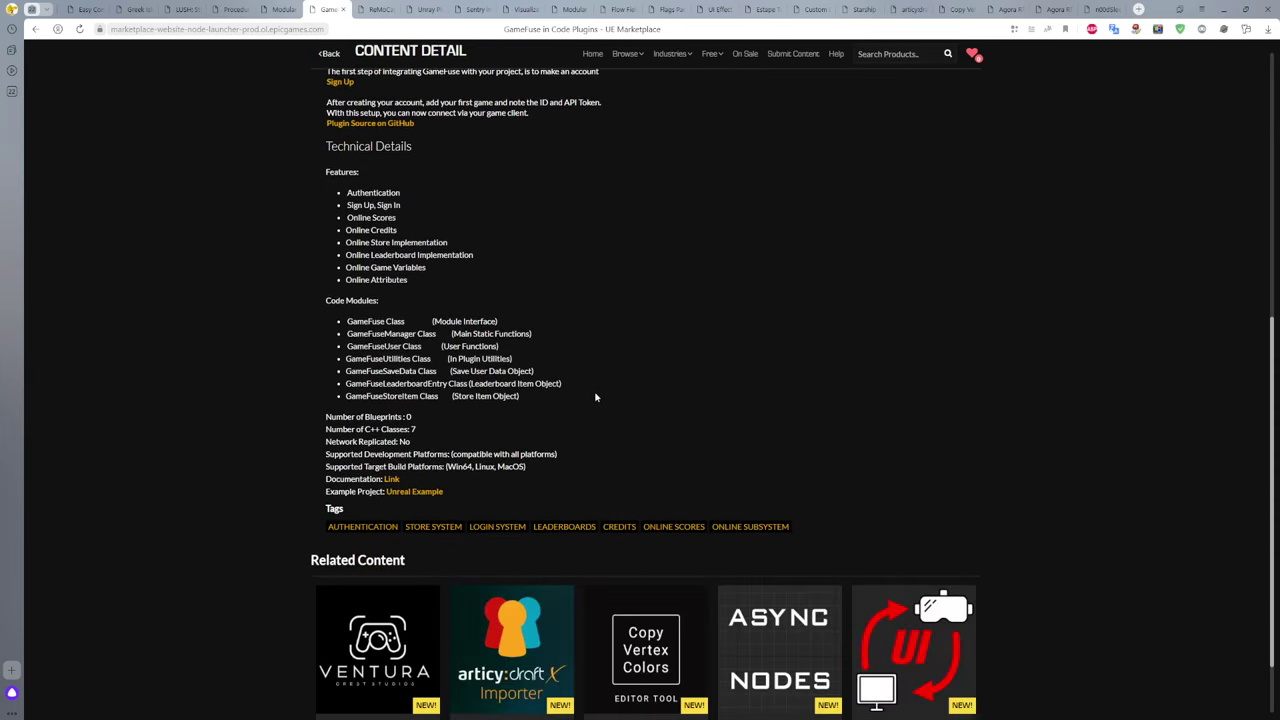
{"action": "scroll", "coordinate": [595, 397], "scroll_direction": "down", "scroll_amount": 1}
{"action": "scroll", "coordinate": [589, 376], "scroll_direction": "up", "scroll_amount": 2}
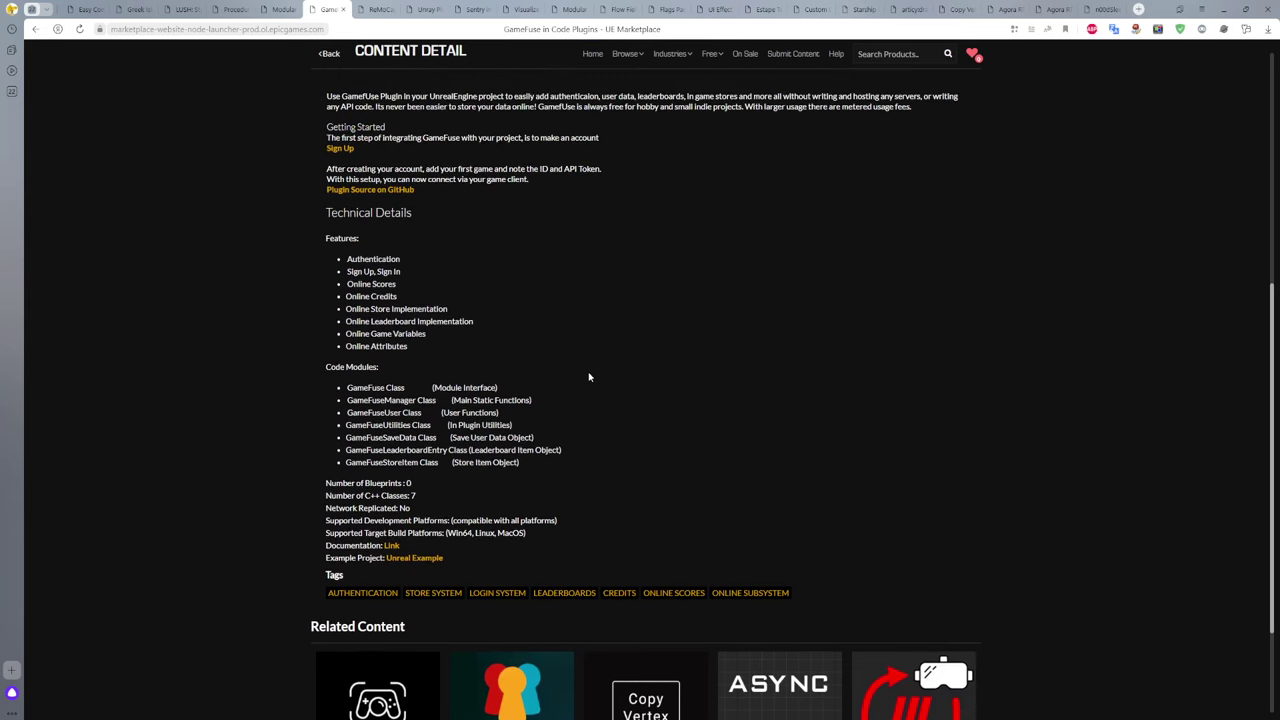
{"action": "scroll", "coordinate": [590, 377], "scroll_direction": "up", "scroll_amount": 1}
{"action": "scroll", "coordinate": [591, 377], "scroll_direction": "up", "scroll_amount": 3}
{"action": "scroll", "coordinate": [594, 374], "scroll_direction": "up", "scroll_amount": 1}
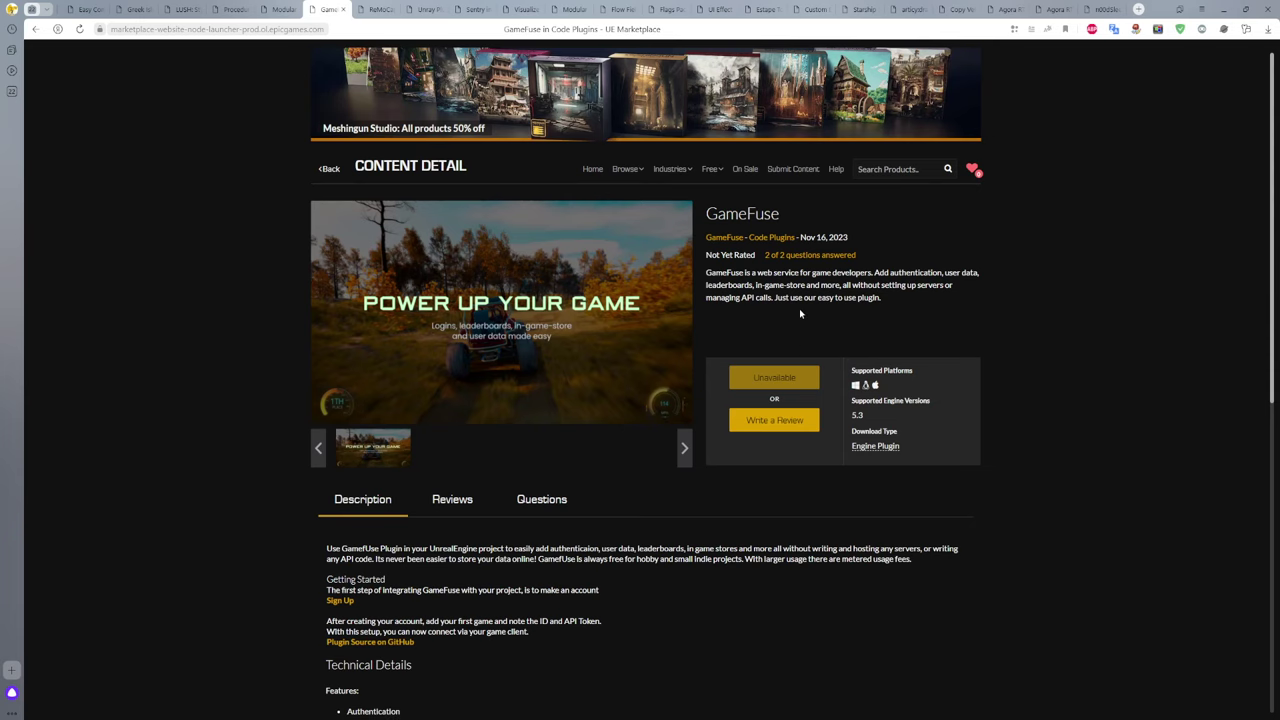
{"action": "scroll", "coordinate": [799, 308], "scroll_direction": "down", "scroll_amount": 3}
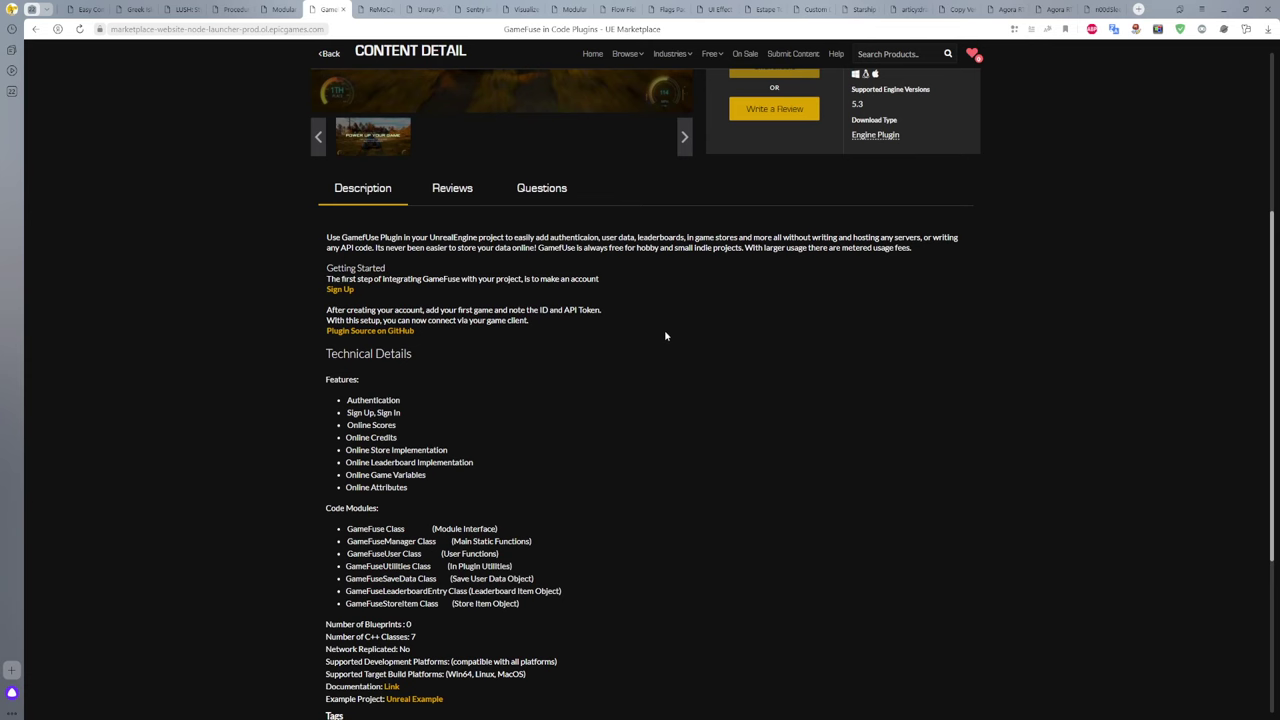
{"action": "scroll", "coordinate": [665, 336], "scroll_direction": "up", "scroll_amount": 3}
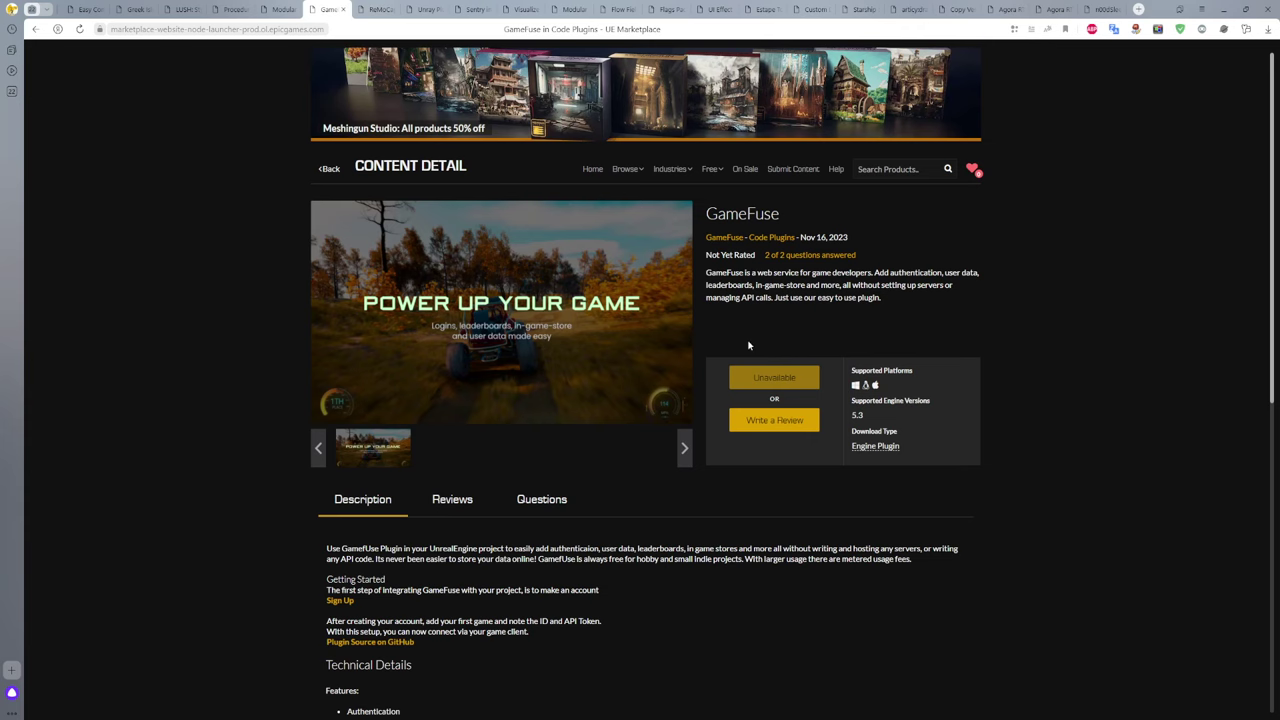
{"action": "left_click", "coordinate": [376, 11]}
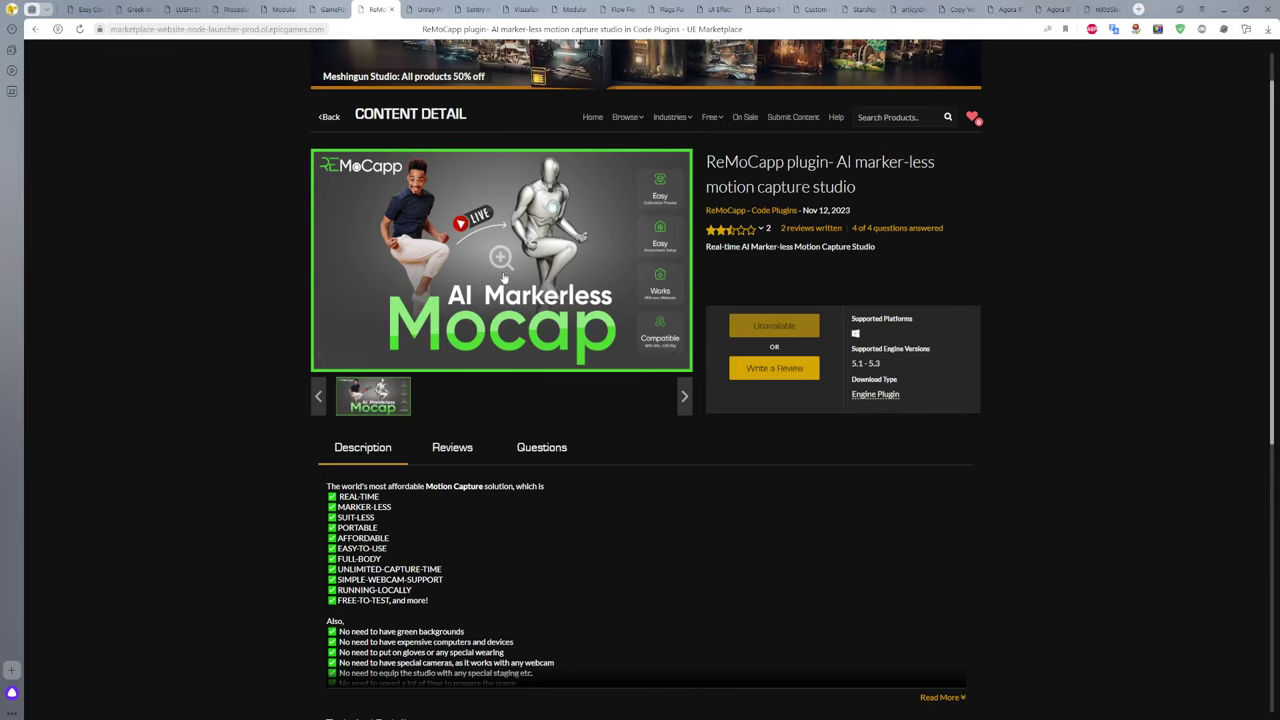
Step: Expand the ReMoCapp description with Read More, then return to the top of the page
{"action": "mouse_move", "coordinate": [755, 230]}
{"action": "scroll", "coordinate": [550, 382], "scroll_direction": "down", "scroll_amount": 3}
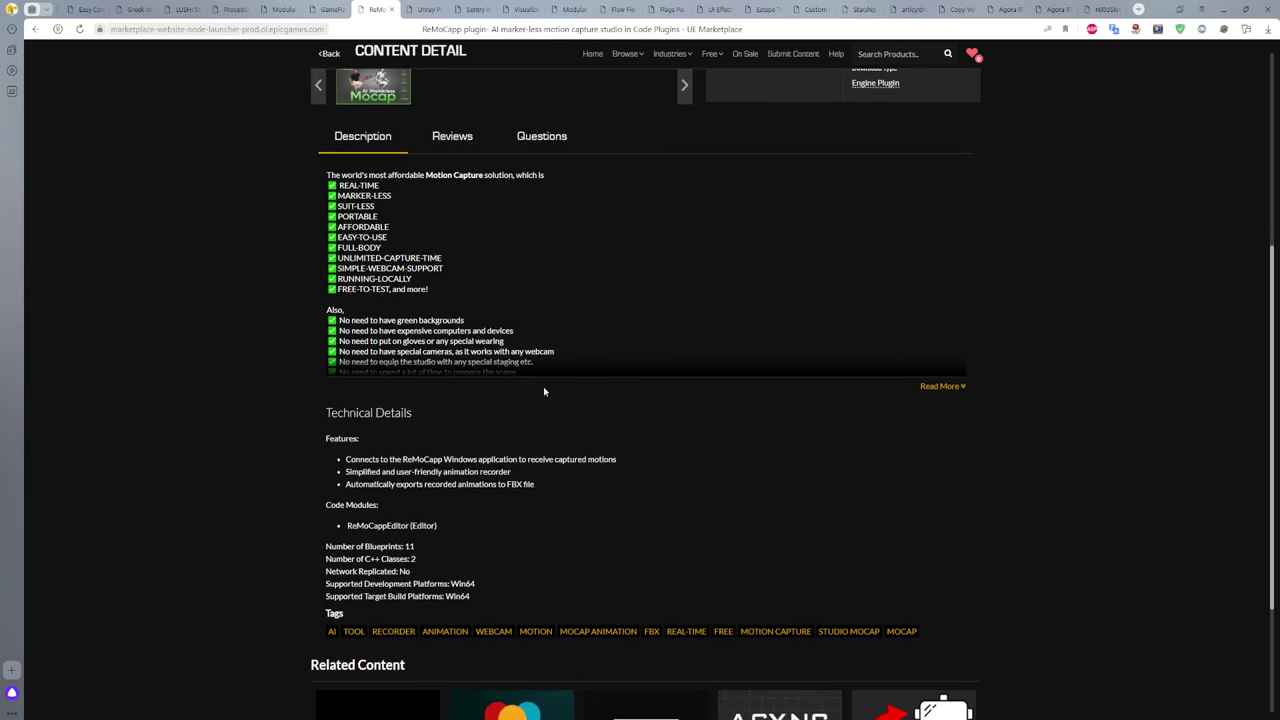
{"action": "left_click", "coordinate": [946, 387]}
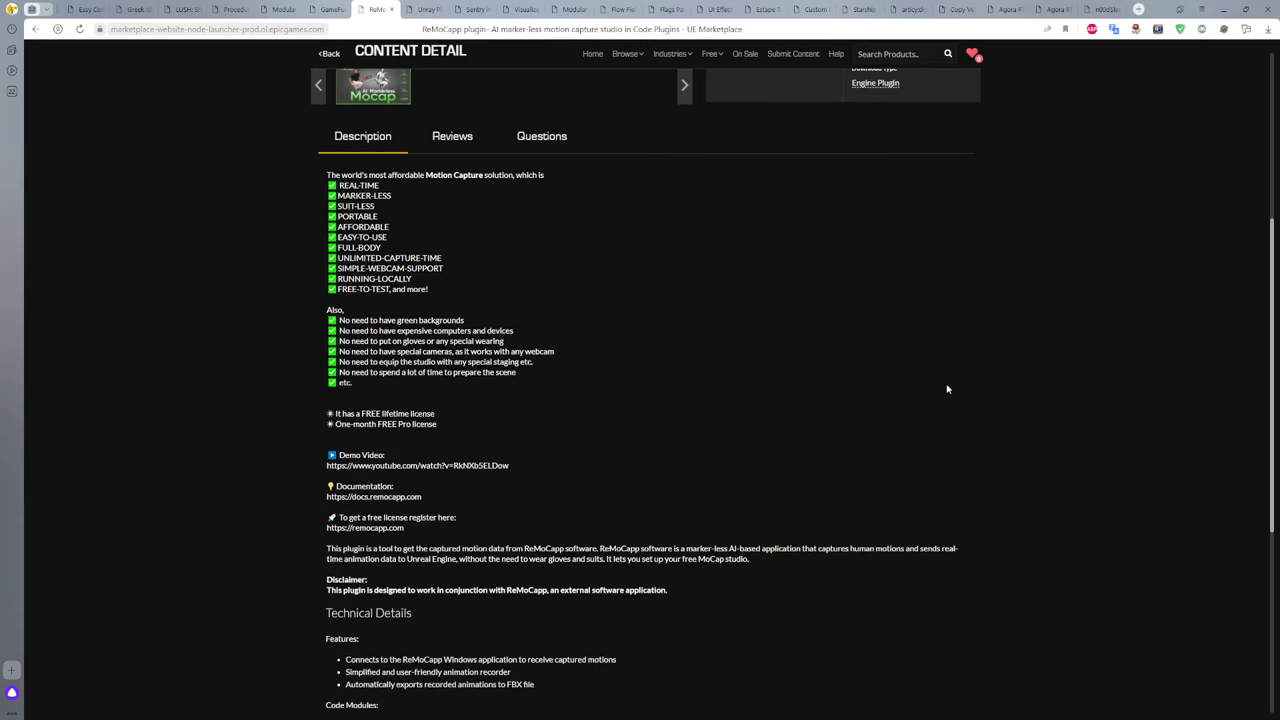
{"action": "scroll", "coordinate": [478, 414], "scroll_direction": "down", "scroll_amount": 2}
{"action": "scroll", "coordinate": [478, 414], "scroll_direction": "up", "scroll_amount": 4}
{"action": "scroll", "coordinate": [478, 414], "scroll_direction": "up", "scroll_amount": 2}
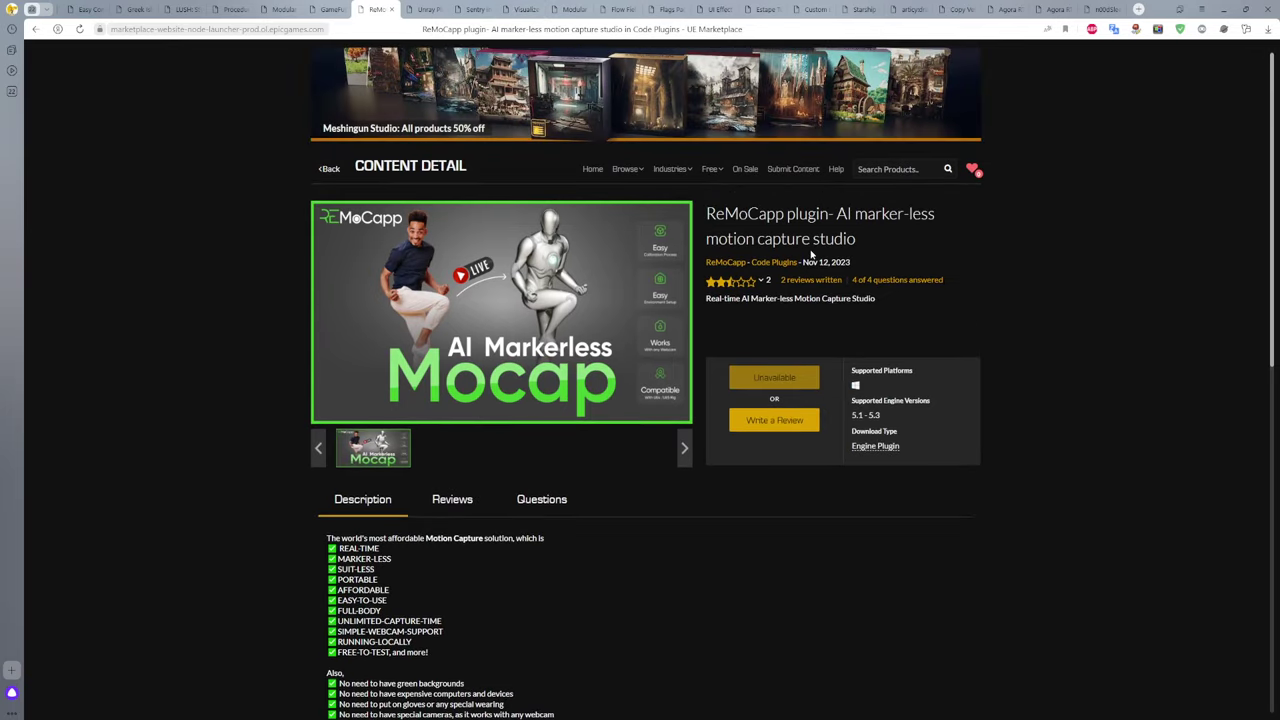
Step: Open the Unray Plugin for RL page and highlight 'Multiagent Scenarios with' in its summary
{"action": "left_click", "coordinate": [416, 7]}
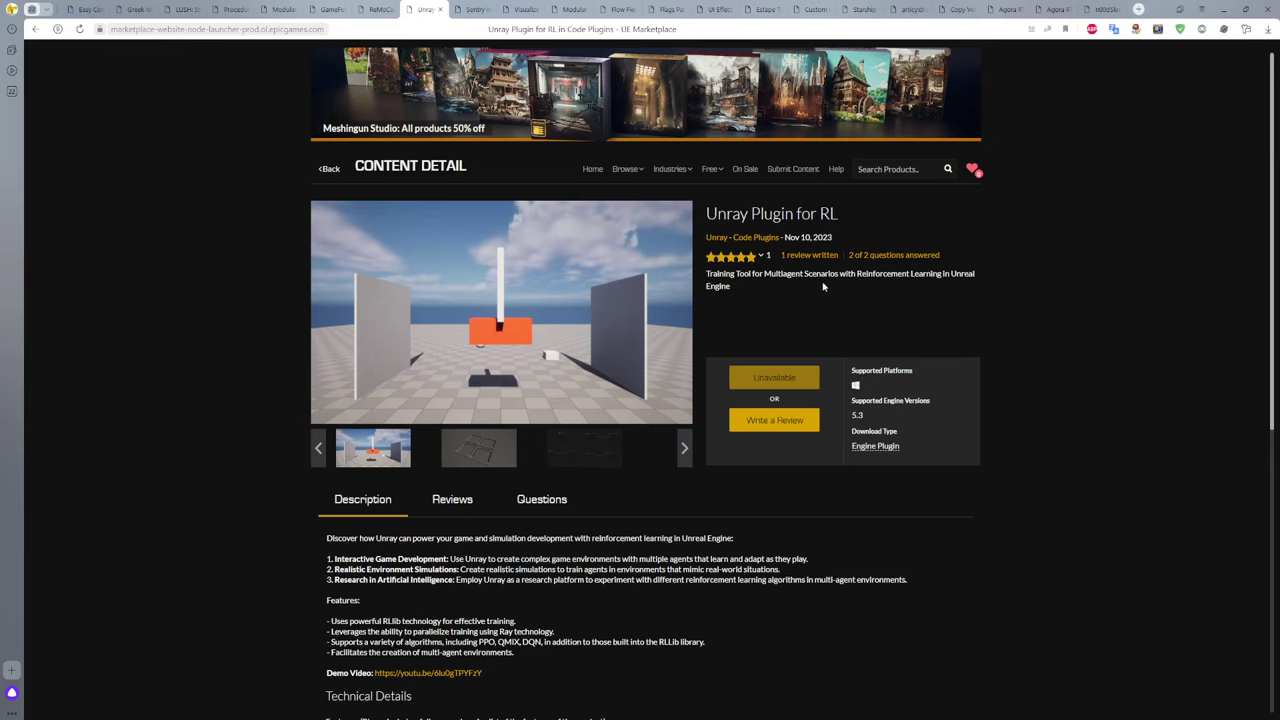
{"action": "left_click_drag", "start_coordinate": [766, 276], "coordinate": [848, 272]}
{"action": "left_click", "coordinate": [862, 286]}
Step: View the gallery fullscreen, advance one image, then select the whole Unray description
{"action": "left_click", "coordinate": [505, 309]}
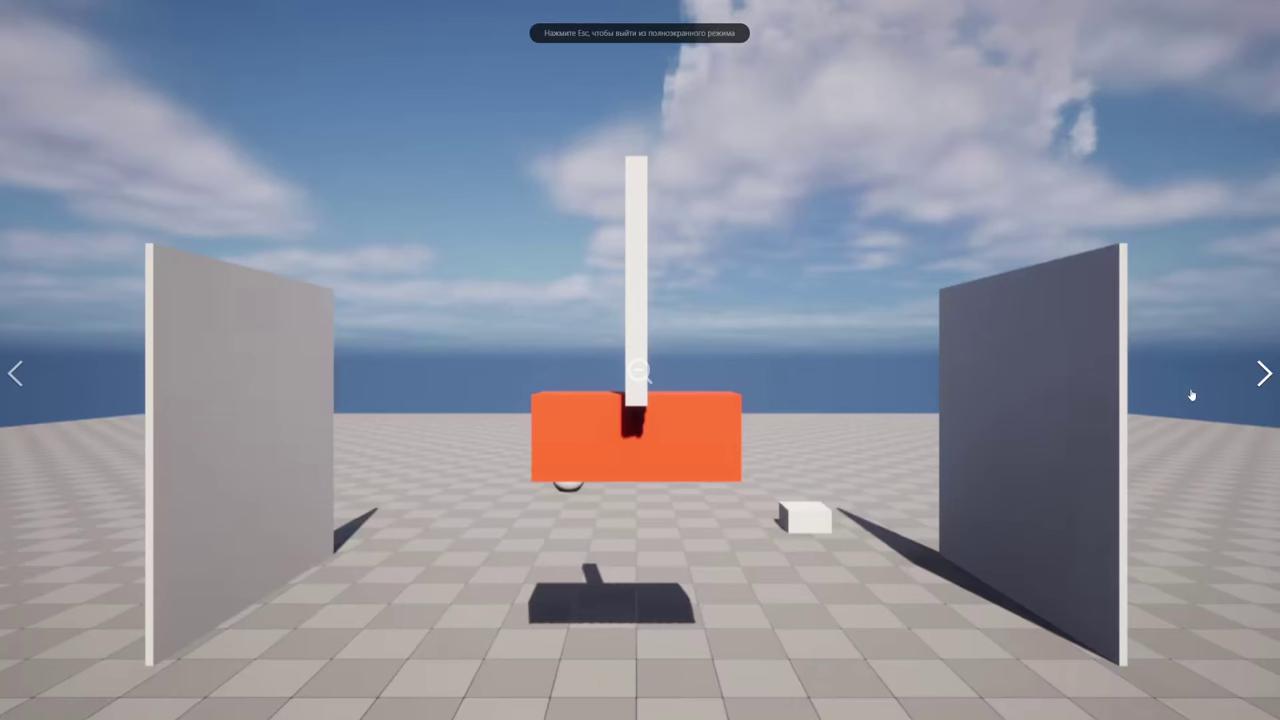
{"action": "left_click", "coordinate": [1263, 372]}
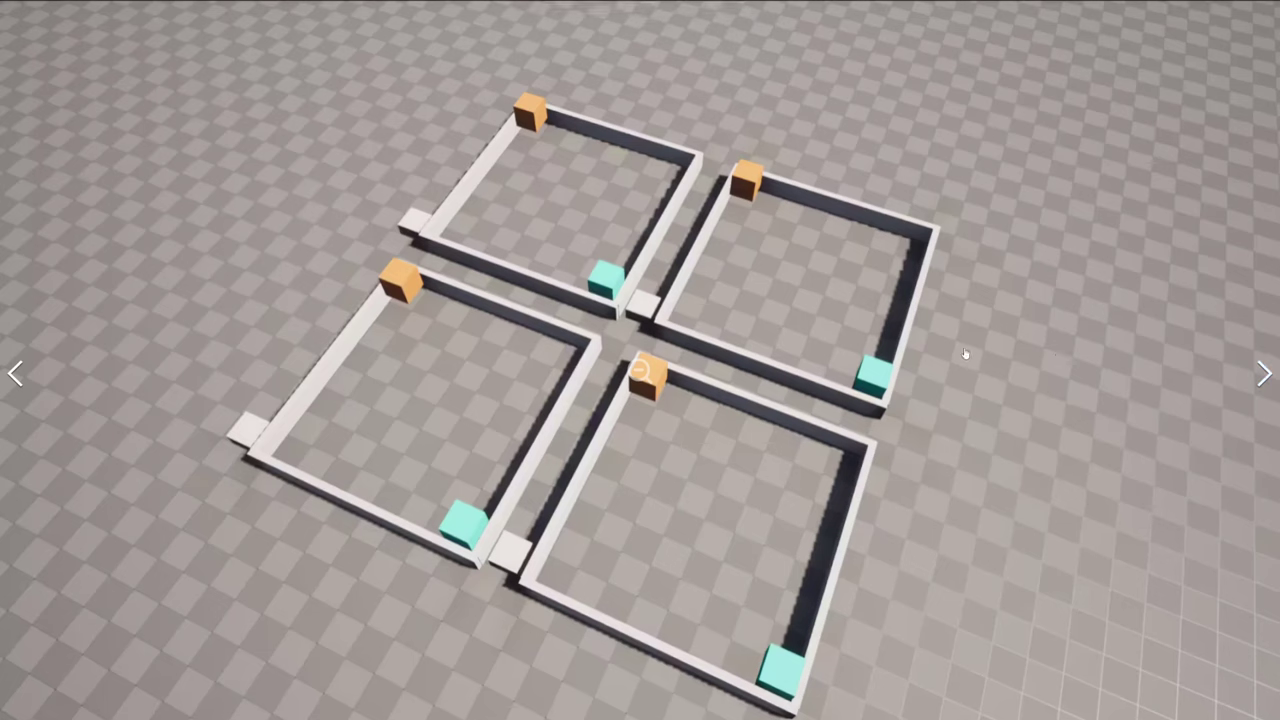
{"action": "key", "text": "Escape"}
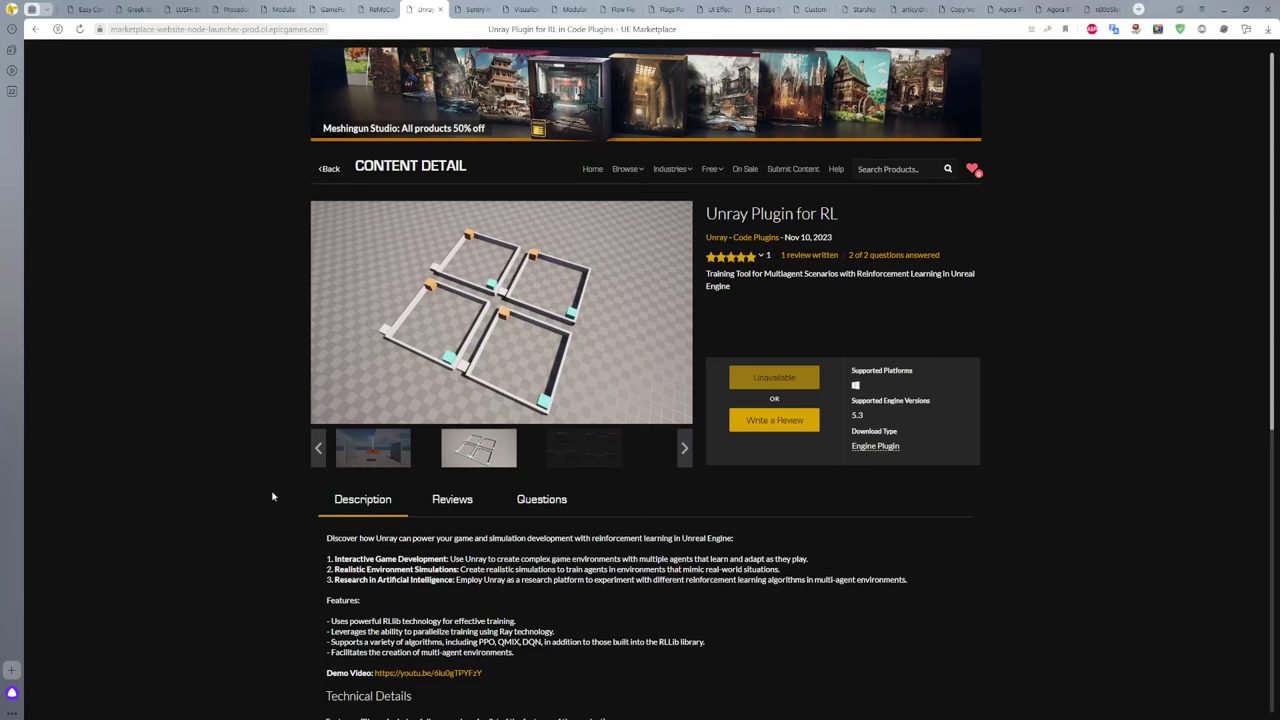
{"action": "scroll", "coordinate": [620, 591], "scroll_direction": "down", "scroll_amount": 3}
{"action": "scroll", "coordinate": [620, 591], "scroll_direction": "down", "scroll_amount": 1}
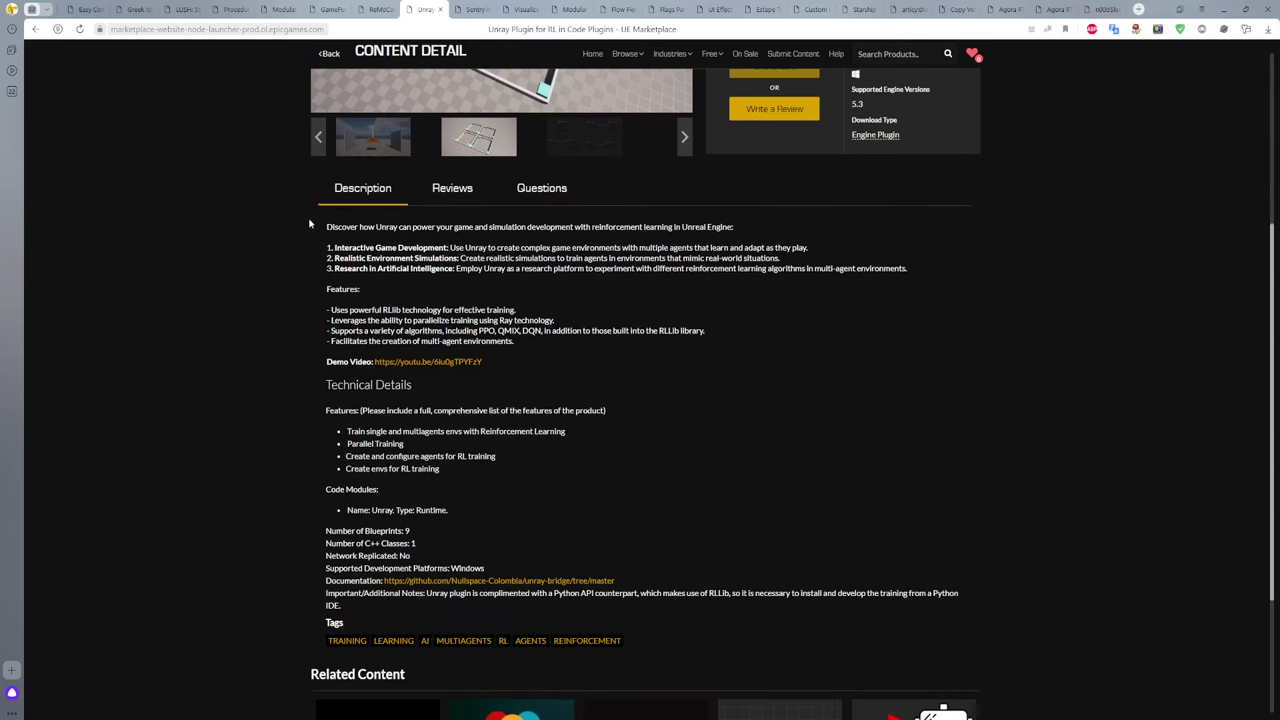
{"action": "left_click_drag", "start_coordinate": [310, 224], "coordinate": [626, 360]}
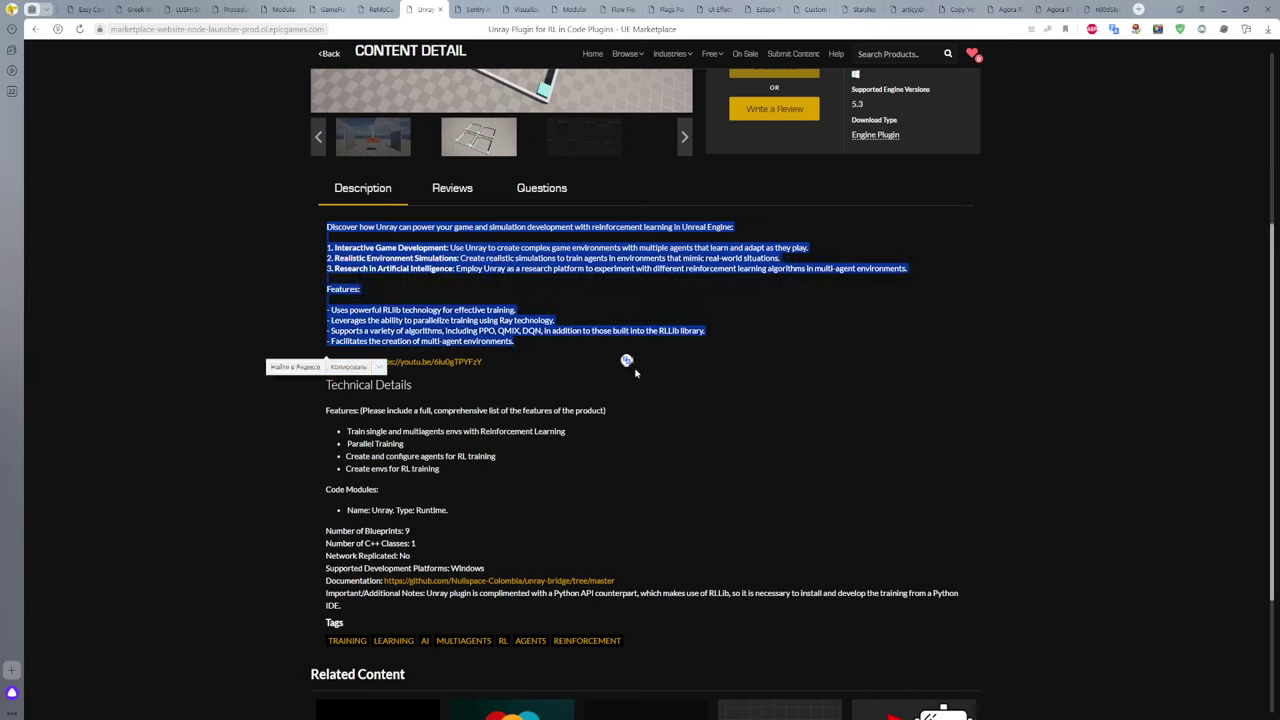
Step: Translate the selected Unray description into Russian and scroll through the translation
{"action": "left_click", "coordinate": [626, 360]}
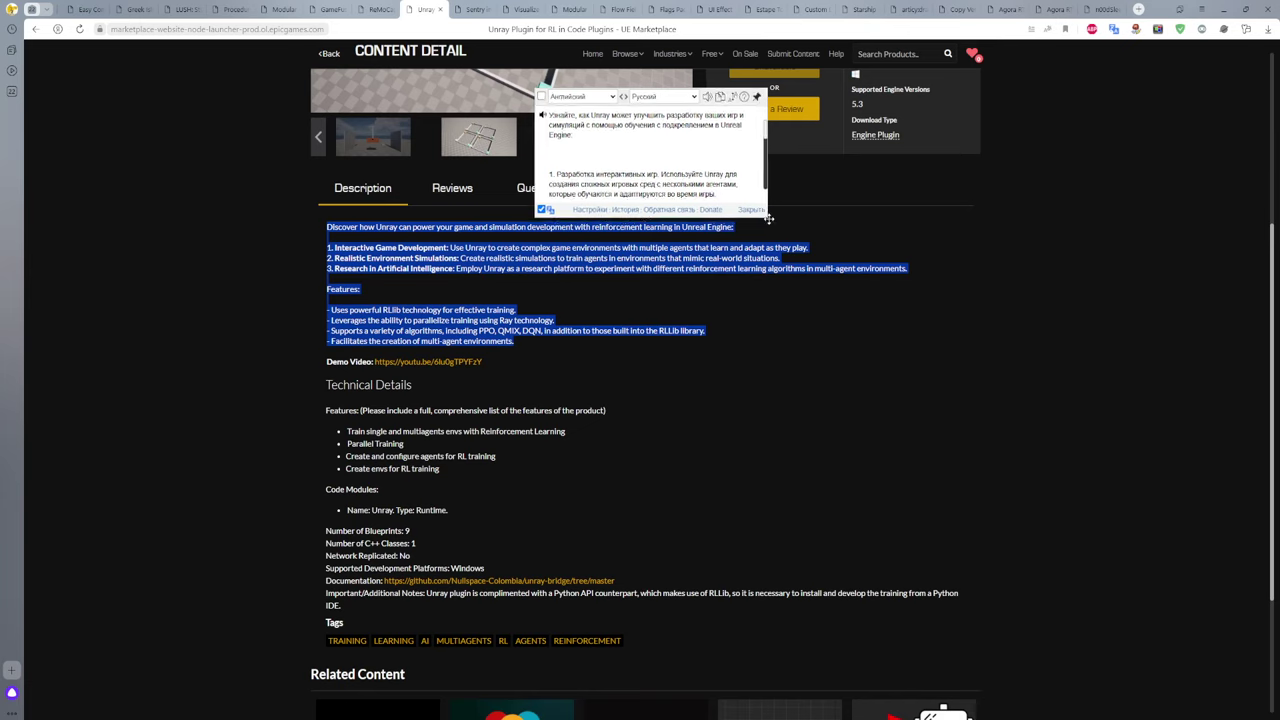
{"action": "left_click_drag", "start_coordinate": [769, 218], "coordinate": [805, 297]}
{"action": "scroll", "coordinate": [714, 262], "scroll_direction": "down", "scroll_amount": 2}
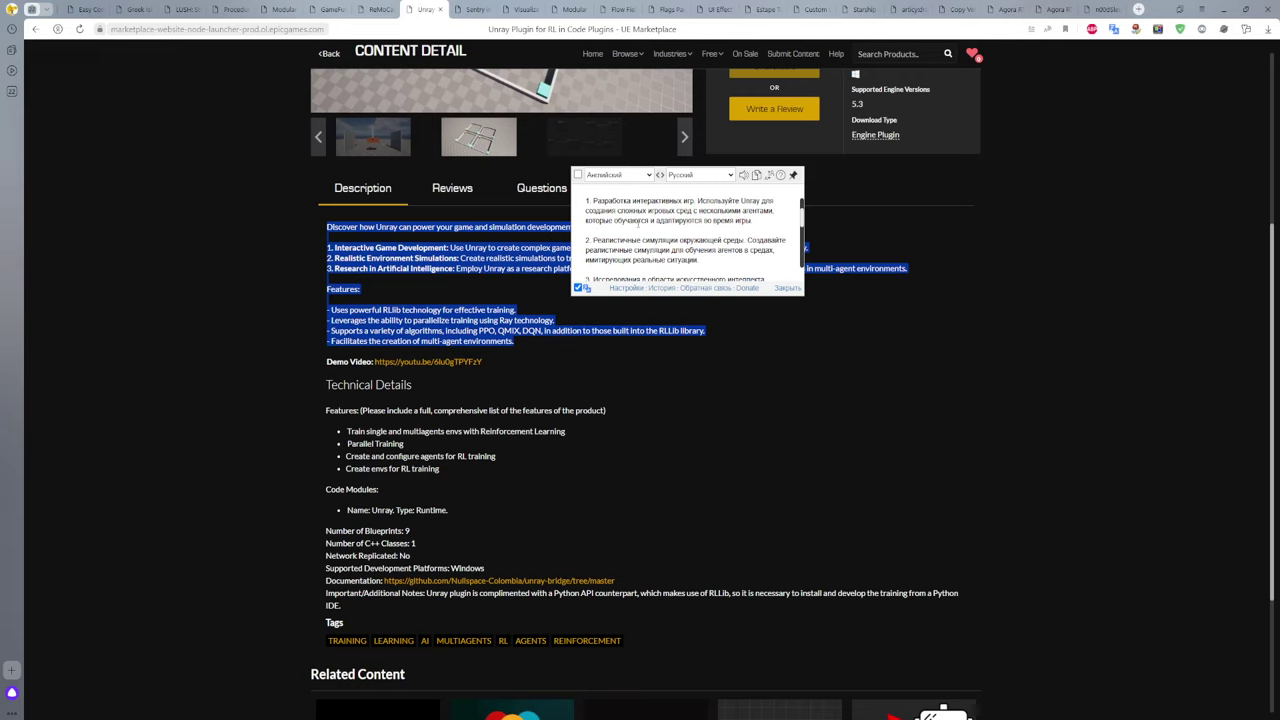
{"action": "scroll", "coordinate": [695, 220], "scroll_direction": "down", "scroll_amount": 5}
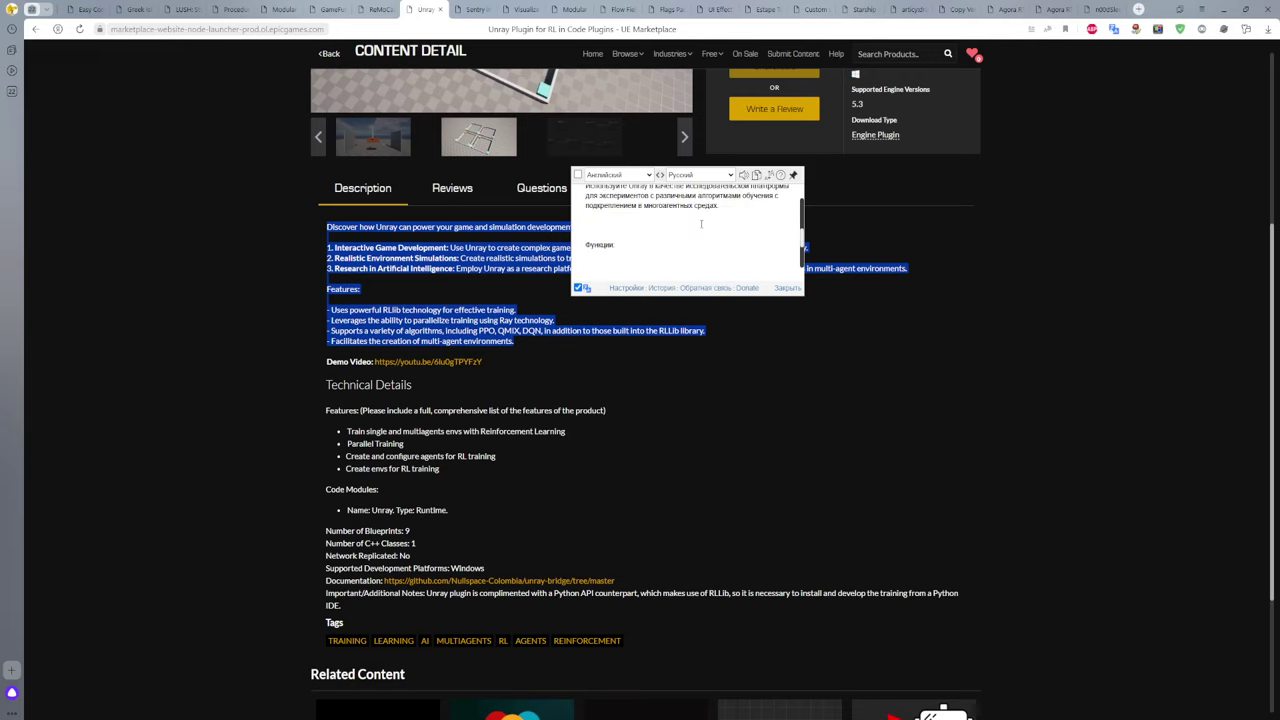
{"action": "scroll", "coordinate": [700, 225], "scroll_direction": "up", "scroll_amount": 3}
{"action": "scroll", "coordinate": [703, 229], "scroll_direction": "up", "scroll_amount": 2}
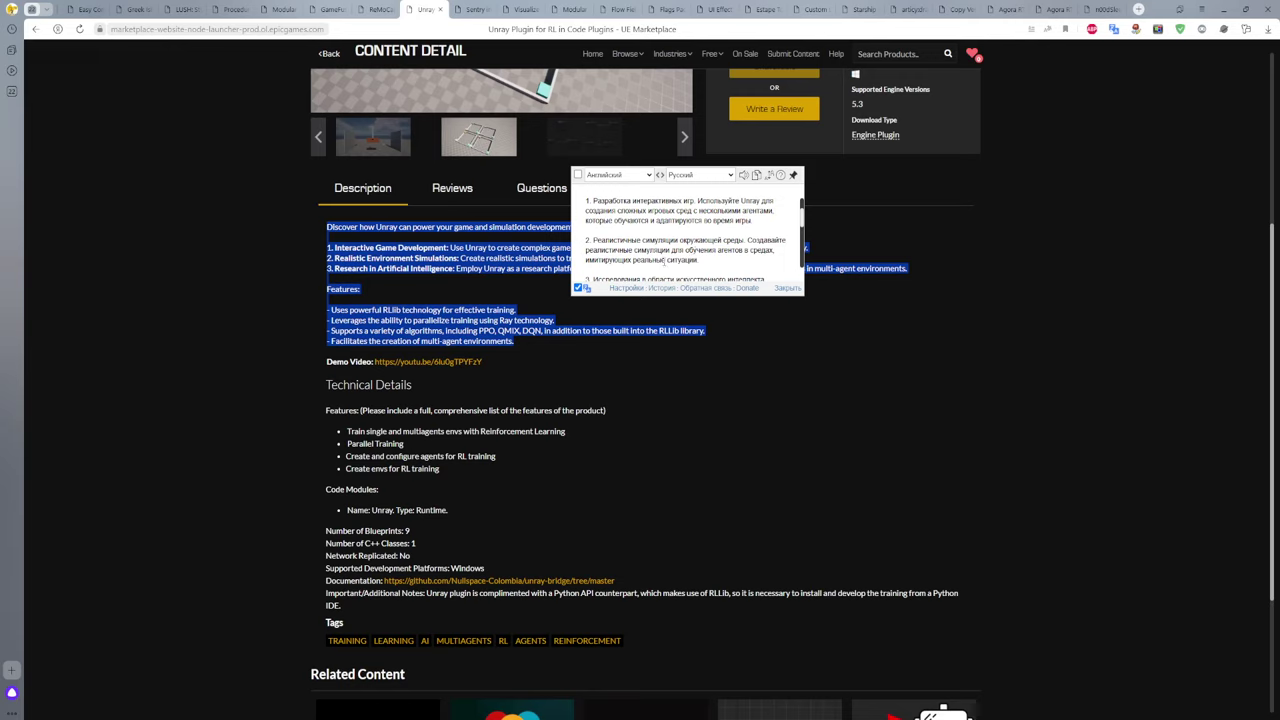
{"action": "scroll", "coordinate": [666, 262], "scroll_direction": "down", "scroll_amount": 3}
{"action": "scroll", "coordinate": [666, 262], "scroll_direction": "down", "scroll_amount": 2}
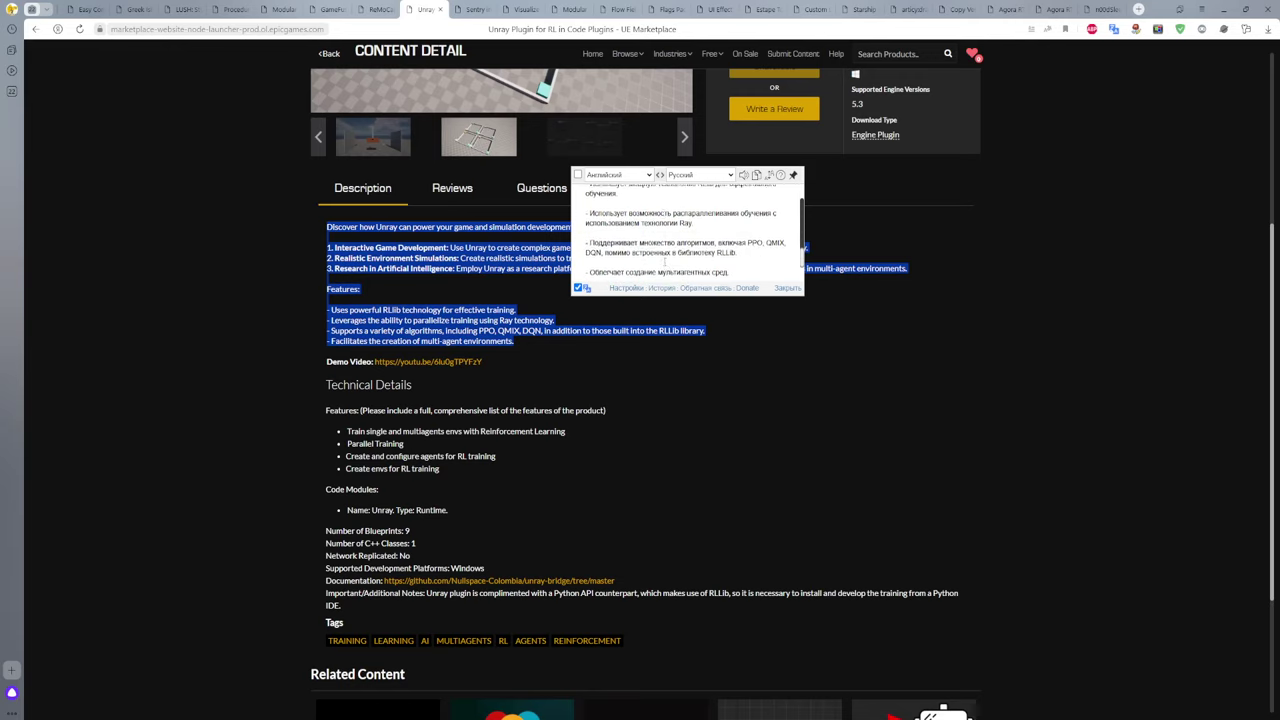
Step: Close the translation popup, clear the selection, and show the node-graph screenshot as main image
{"action": "left_click", "coordinate": [787, 289]}
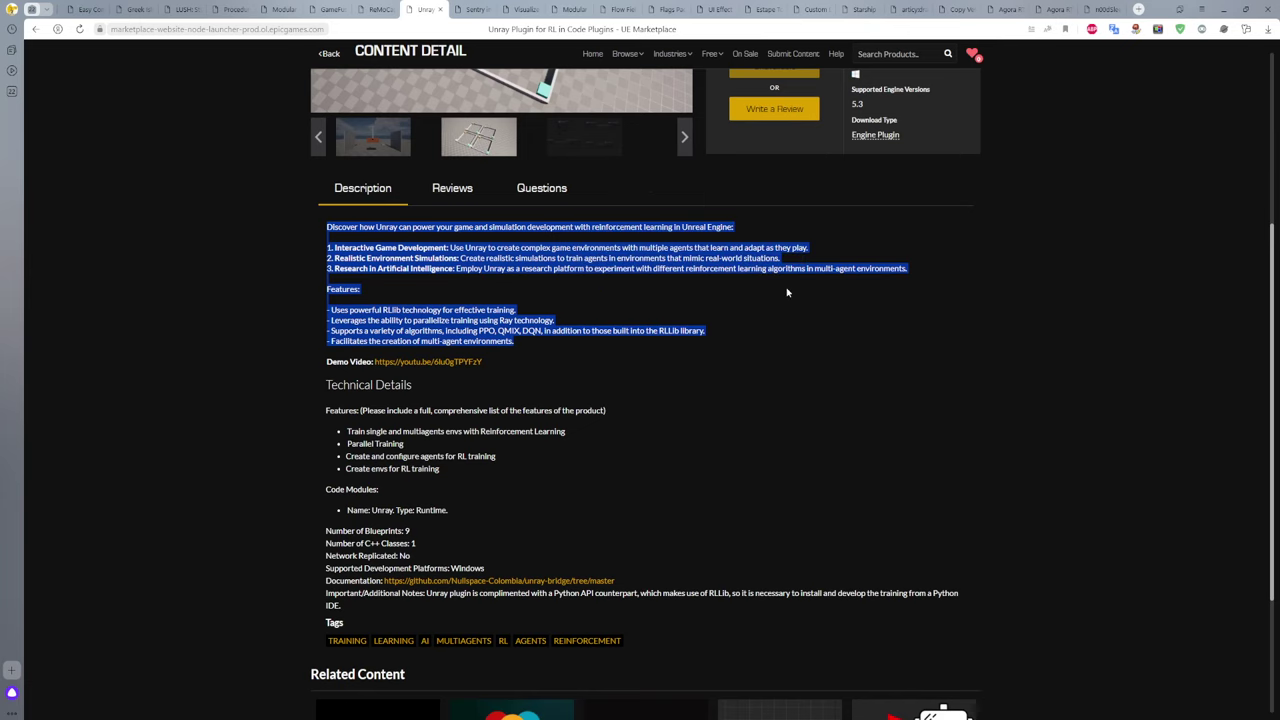
{"action": "left_click", "coordinate": [765, 361]}
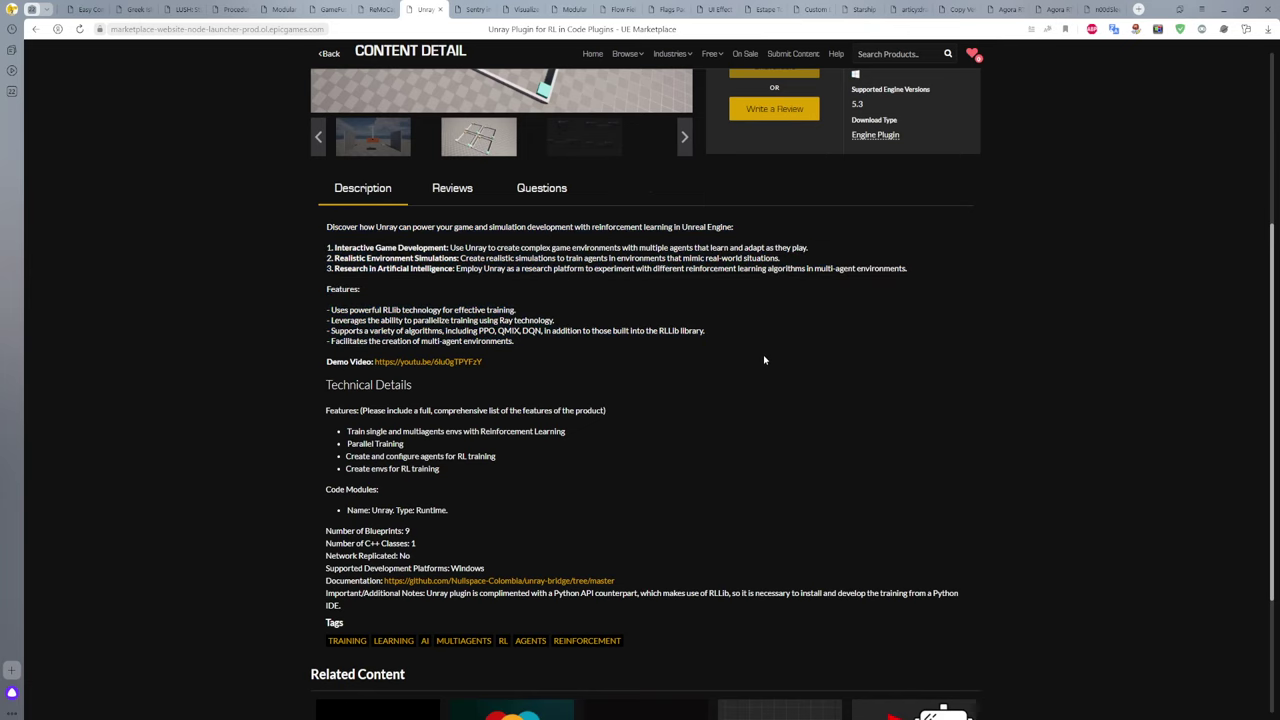
{"action": "scroll", "coordinate": [743, 328], "scroll_direction": "up", "scroll_amount": 3}
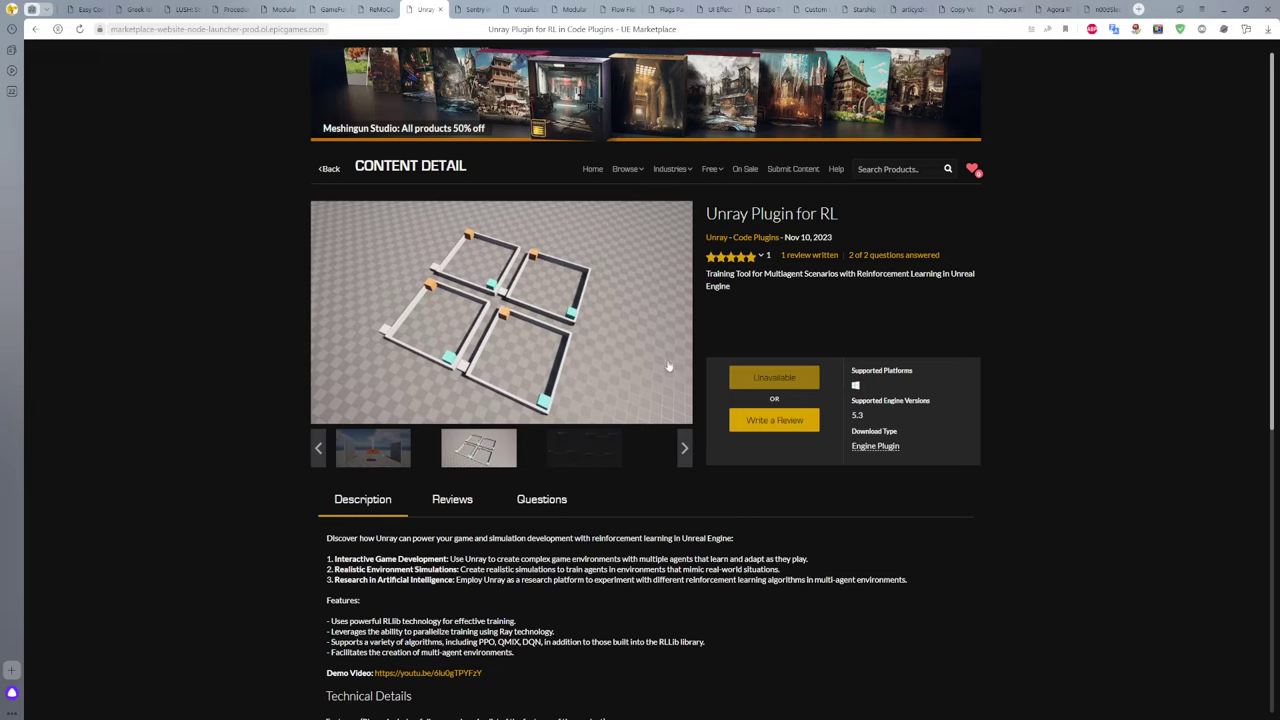
{"action": "left_click", "coordinate": [602, 464]}
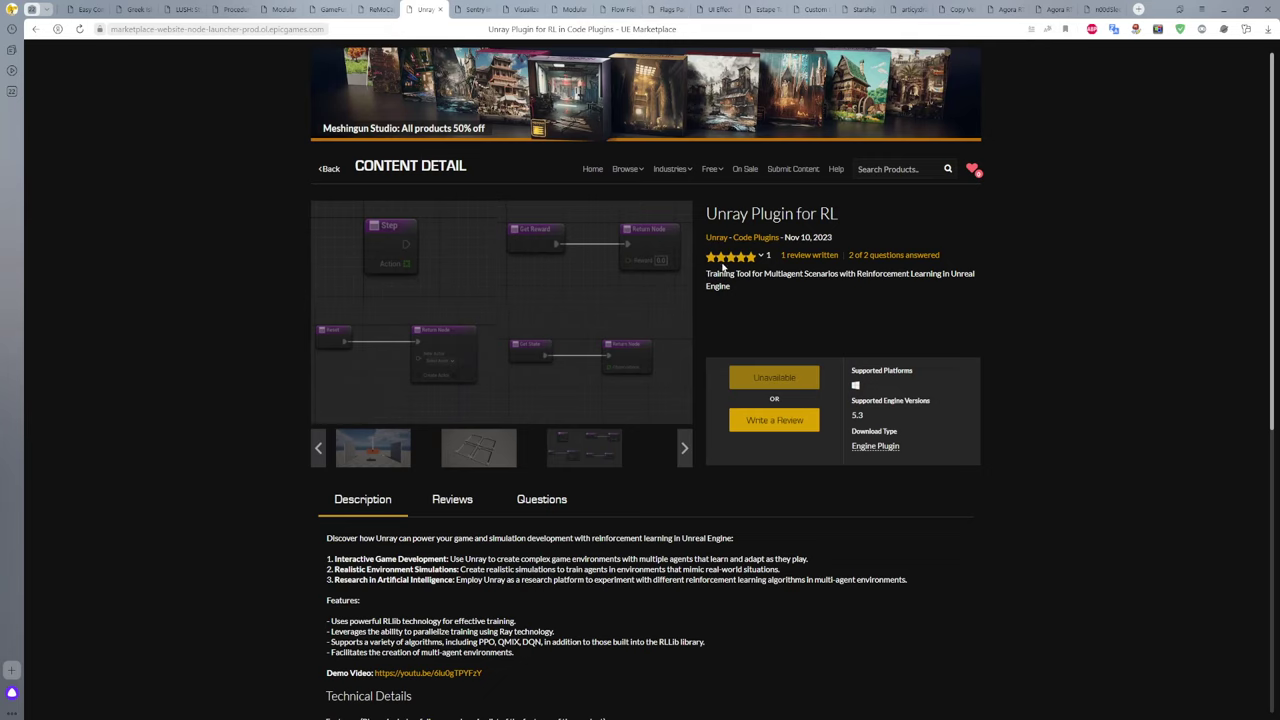
{"action": "mouse_move", "coordinate": [677, 186]}
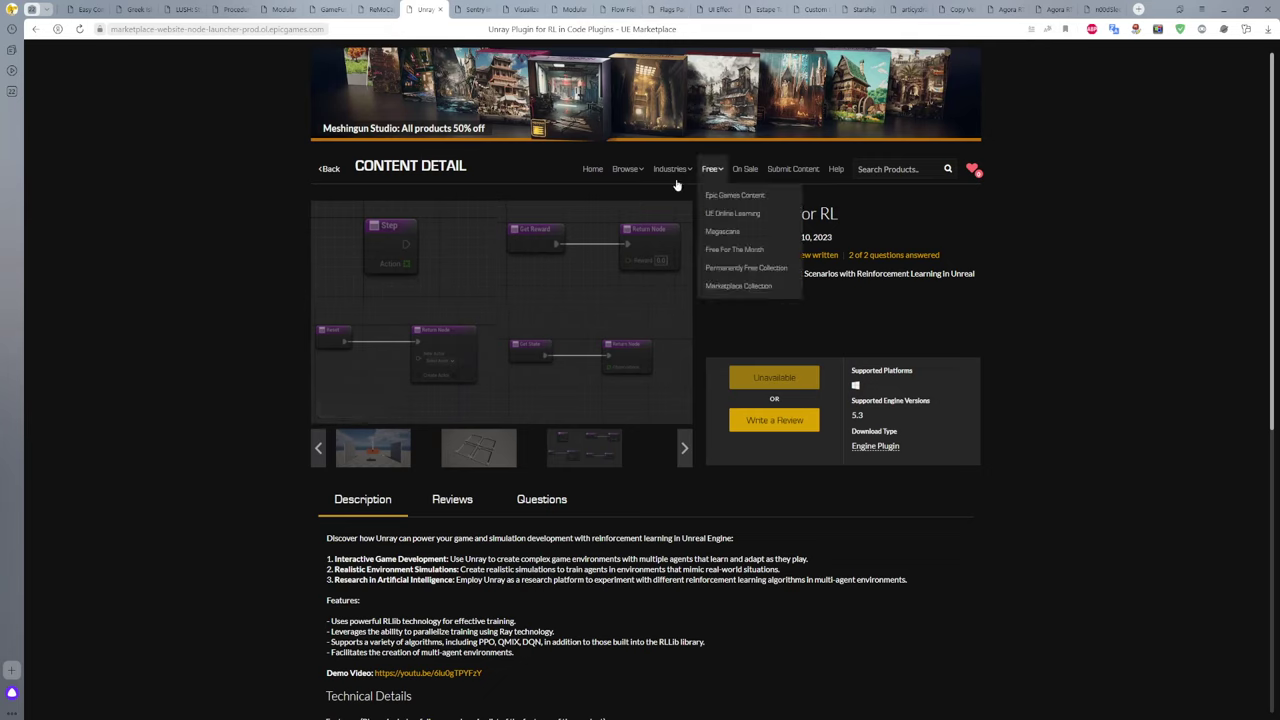
Step: On the Sentry page, show the blueprint-nodes screenshot, translate the description, then view it fullscreen
{"action": "left_click", "coordinate": [471, 12]}
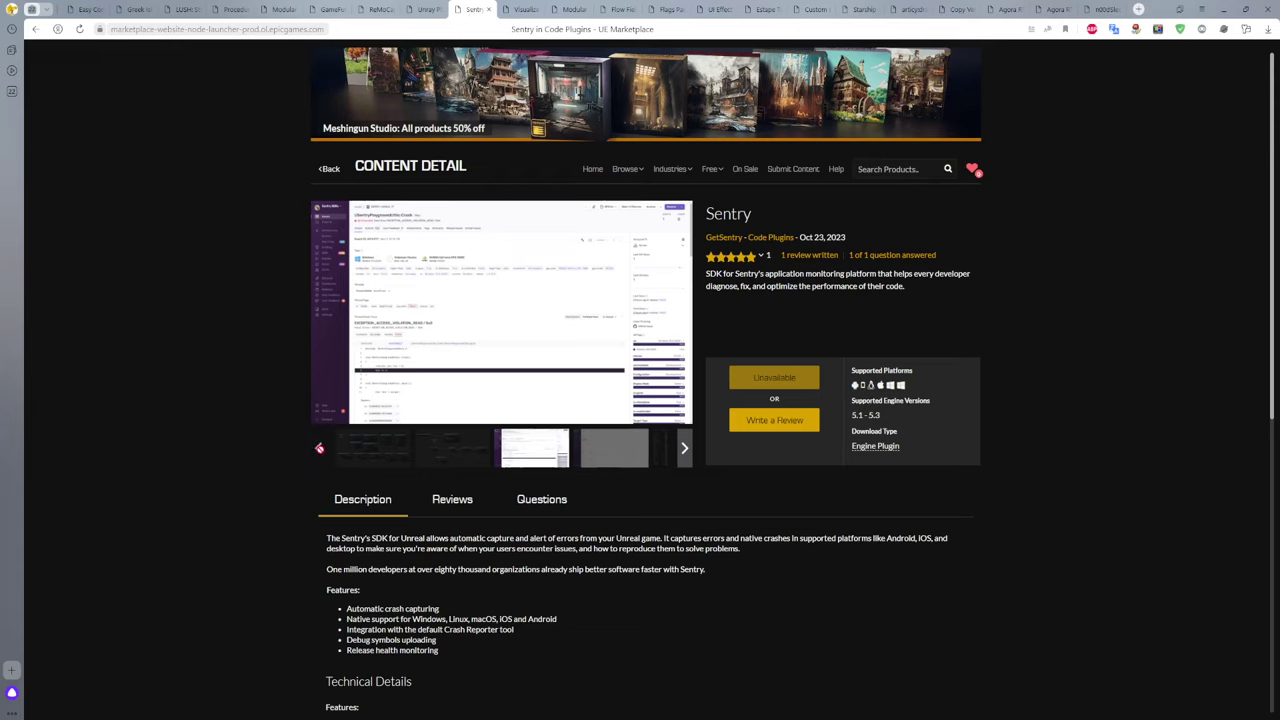
{"action": "left_click", "coordinate": [380, 448]}
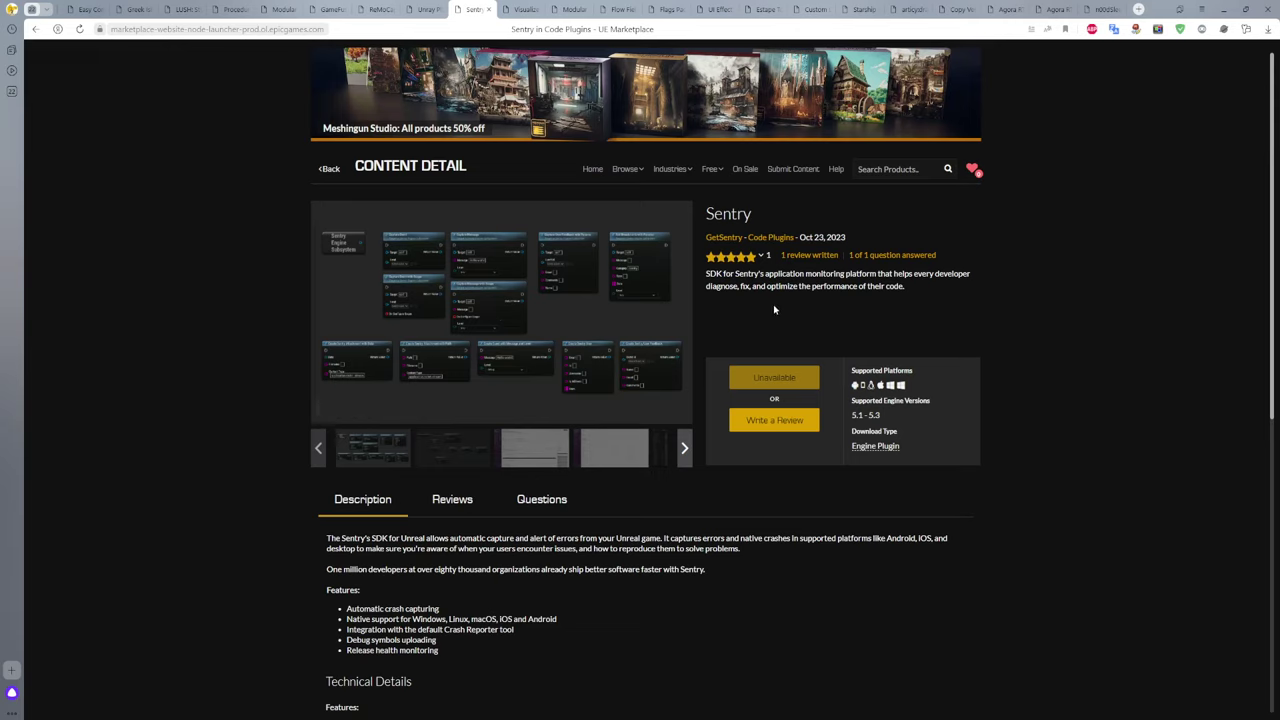
{"action": "left_click_drag", "start_coordinate": [930, 292], "coordinate": [707, 277]}
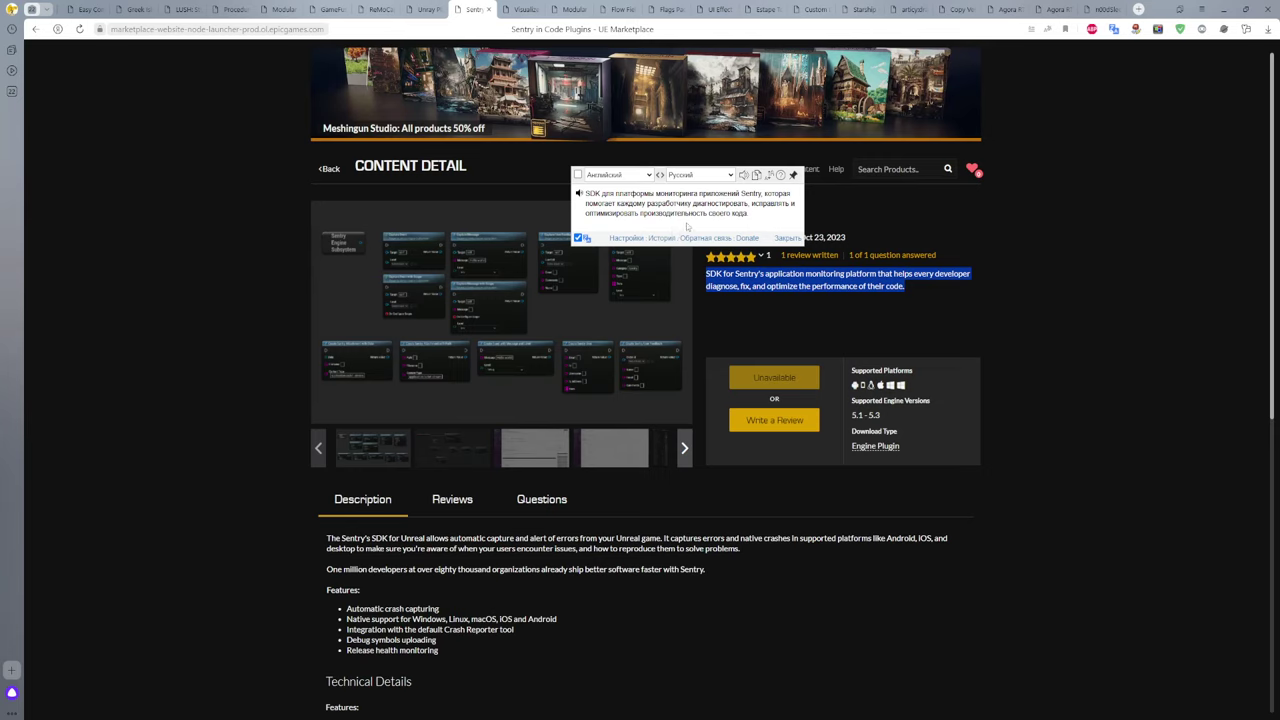
{"action": "left_click", "coordinate": [788, 240]}
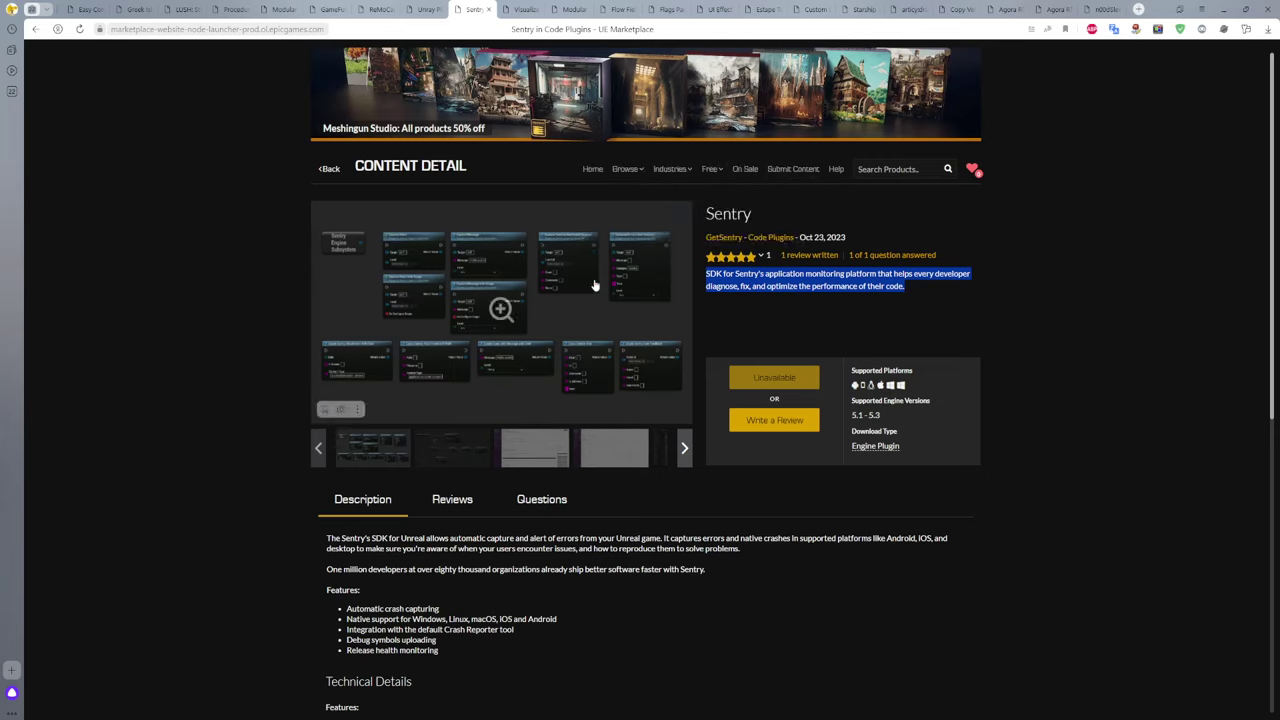
{"action": "left_click", "coordinate": [501, 312]}
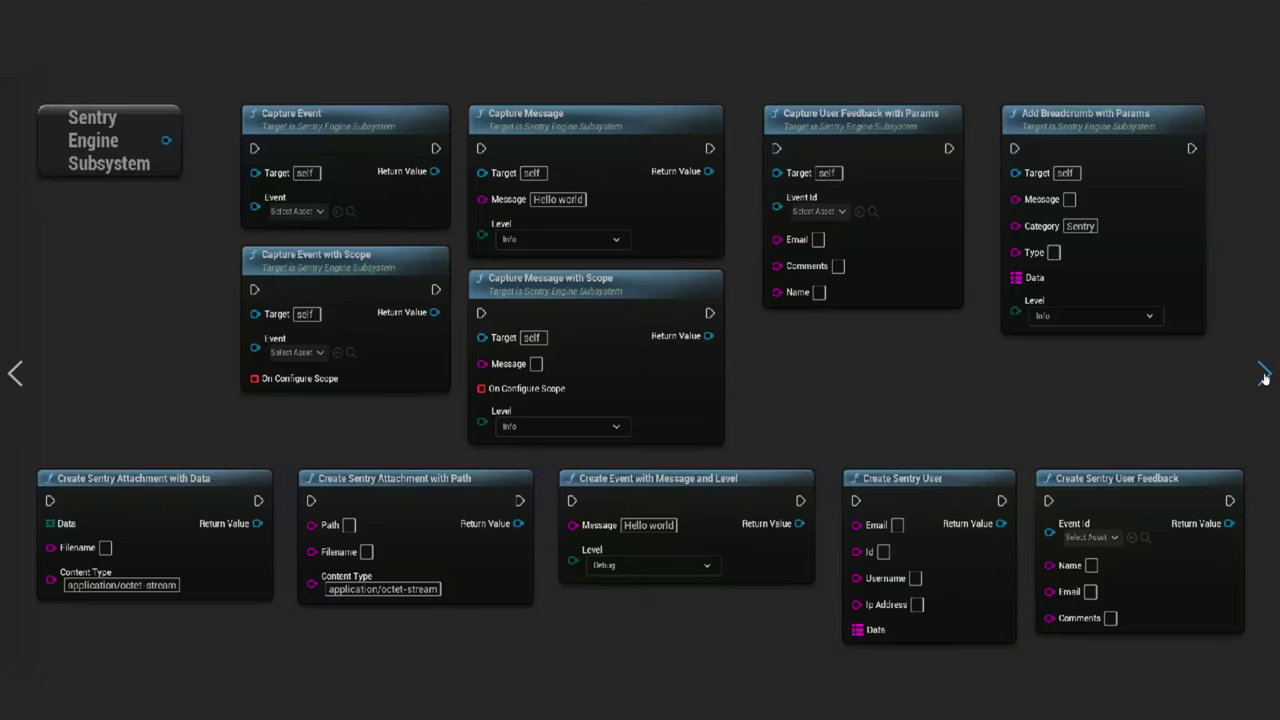
Step: Step through the blueprint graph, issue page and device screenshots to Project Settings, then exit fullscreen
{"action": "left_click", "coordinate": [1264, 376]}
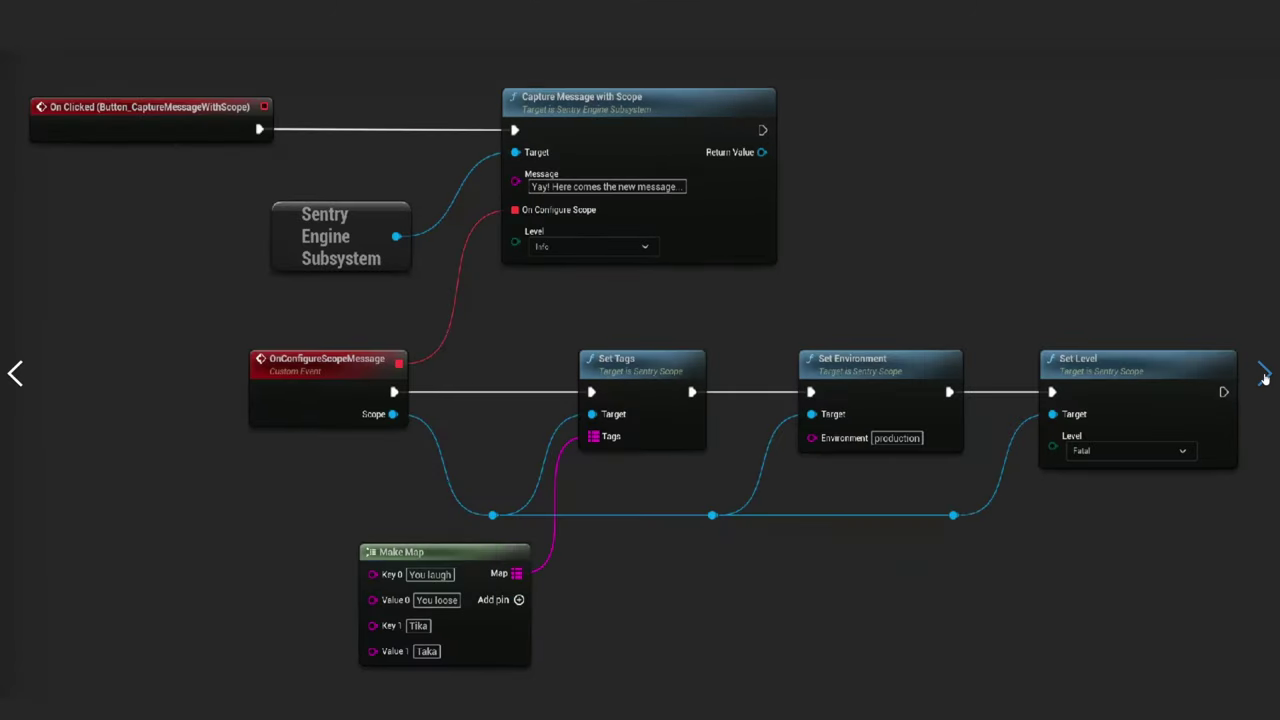
{"action": "left_click", "coordinate": [1264, 376]}
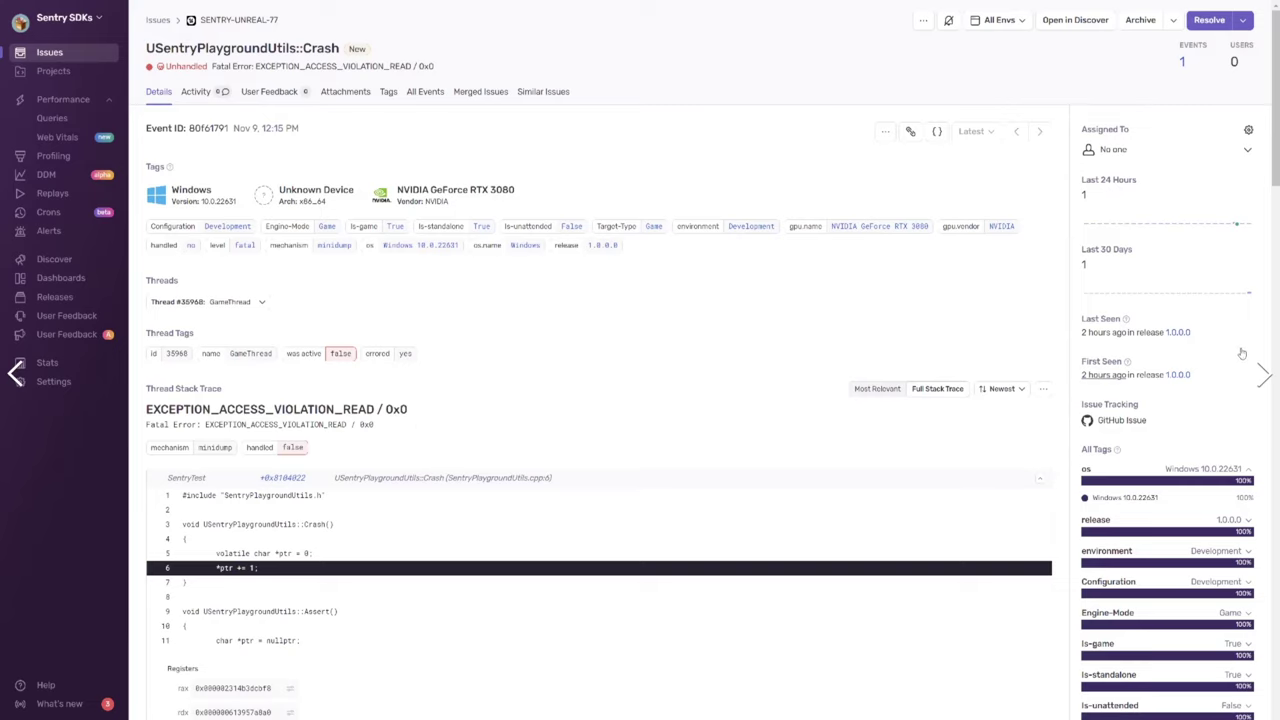
{"action": "left_click", "coordinate": [1264, 374]}
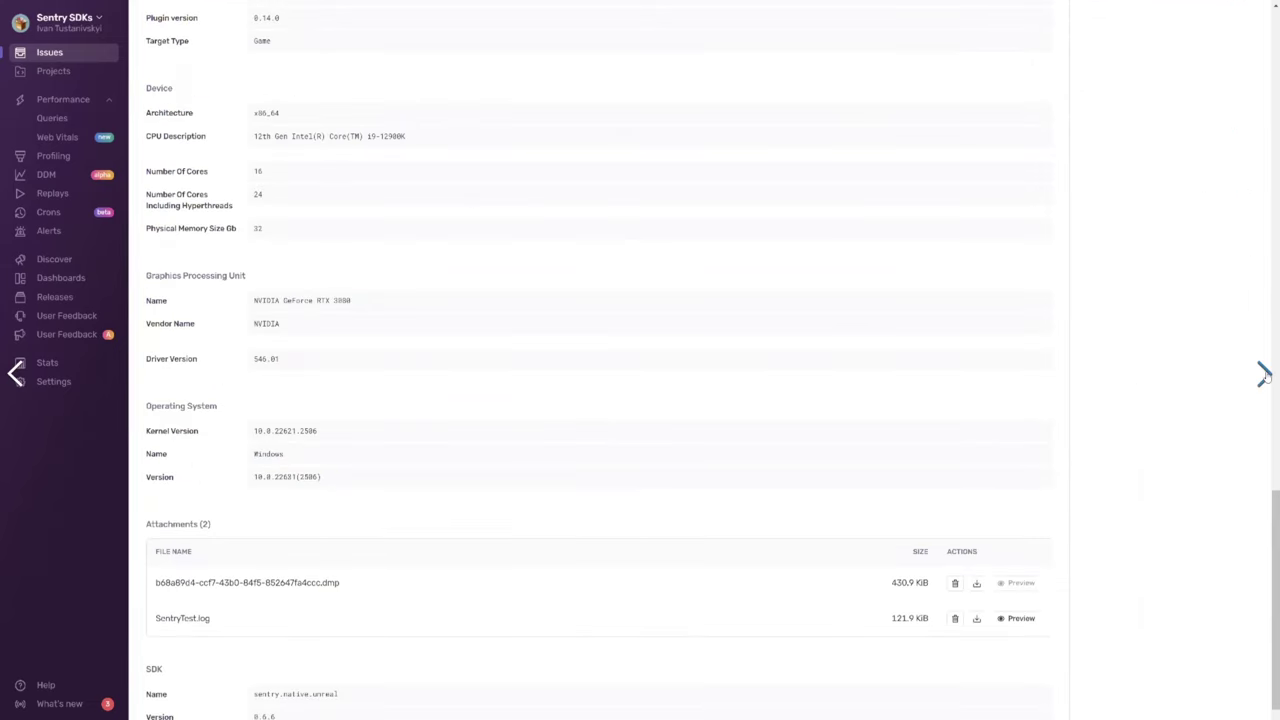
{"action": "left_click", "coordinate": [1264, 374]}
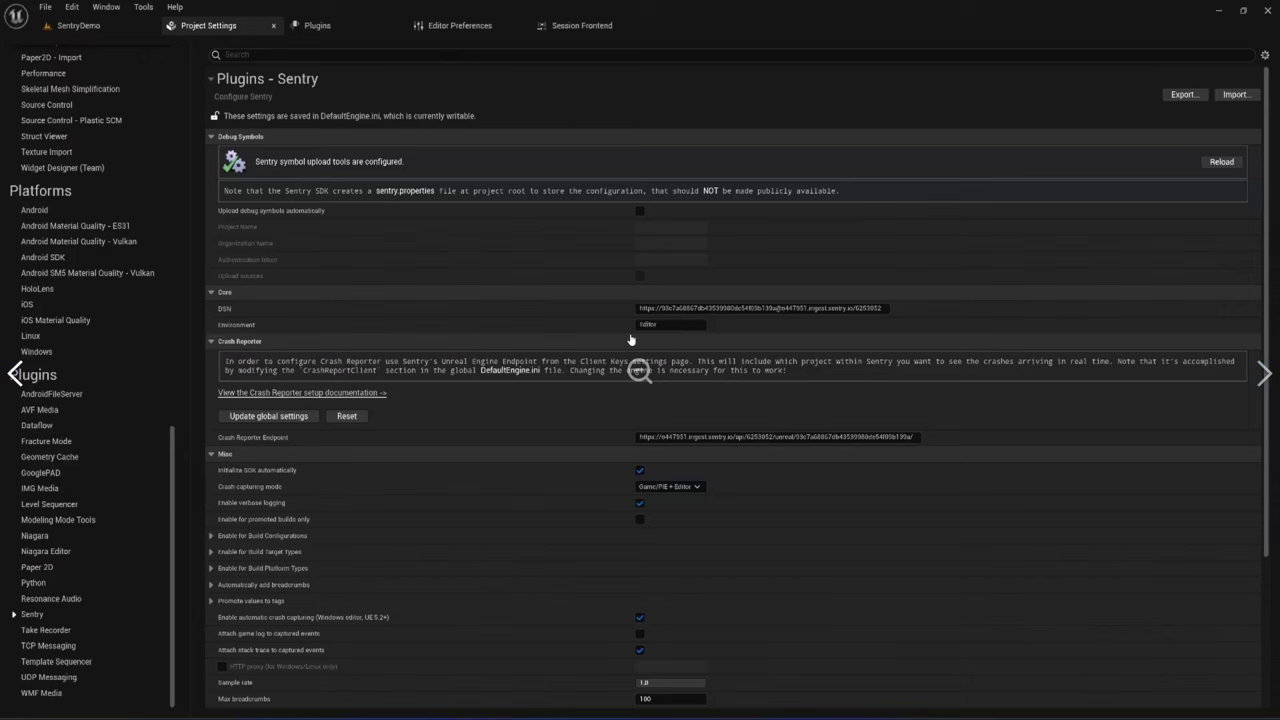
{"action": "left_click", "coordinate": [1267, 376]}
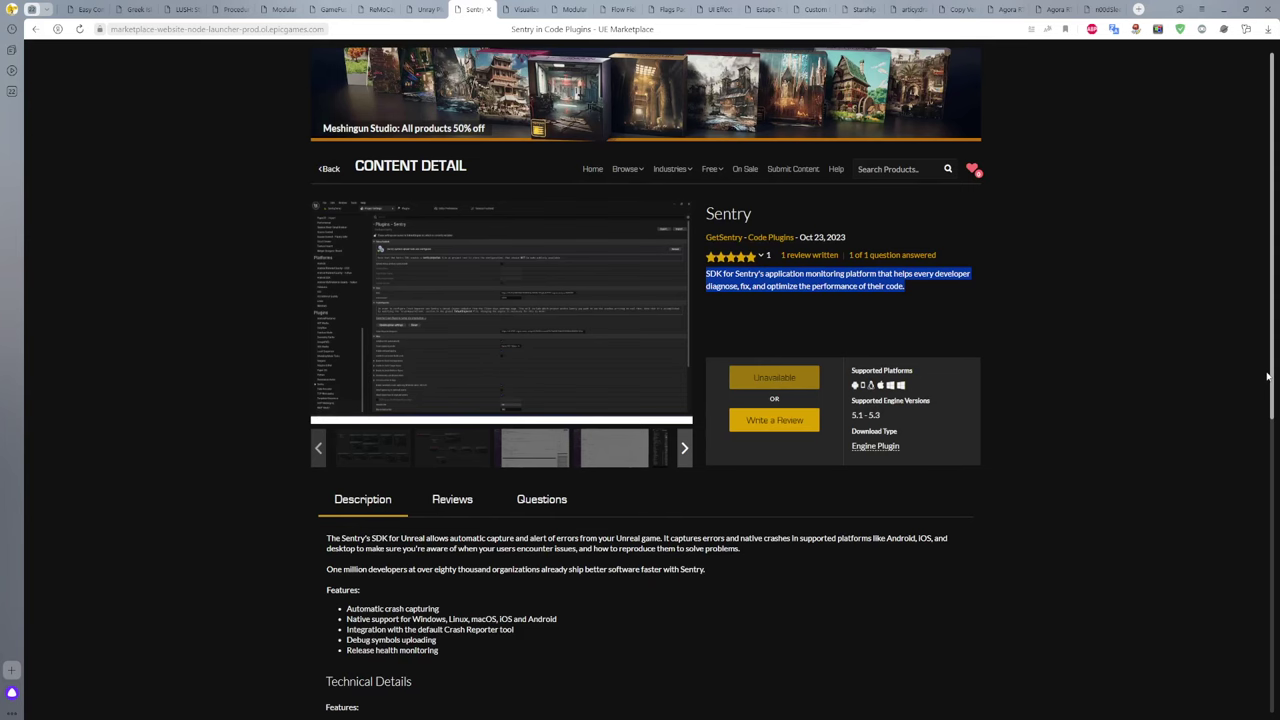
Step: Go to the Visualize Input Event Plugin page and enlarge its main gallery image fullscreen
{"action": "left_click", "coordinate": [522, 9]}
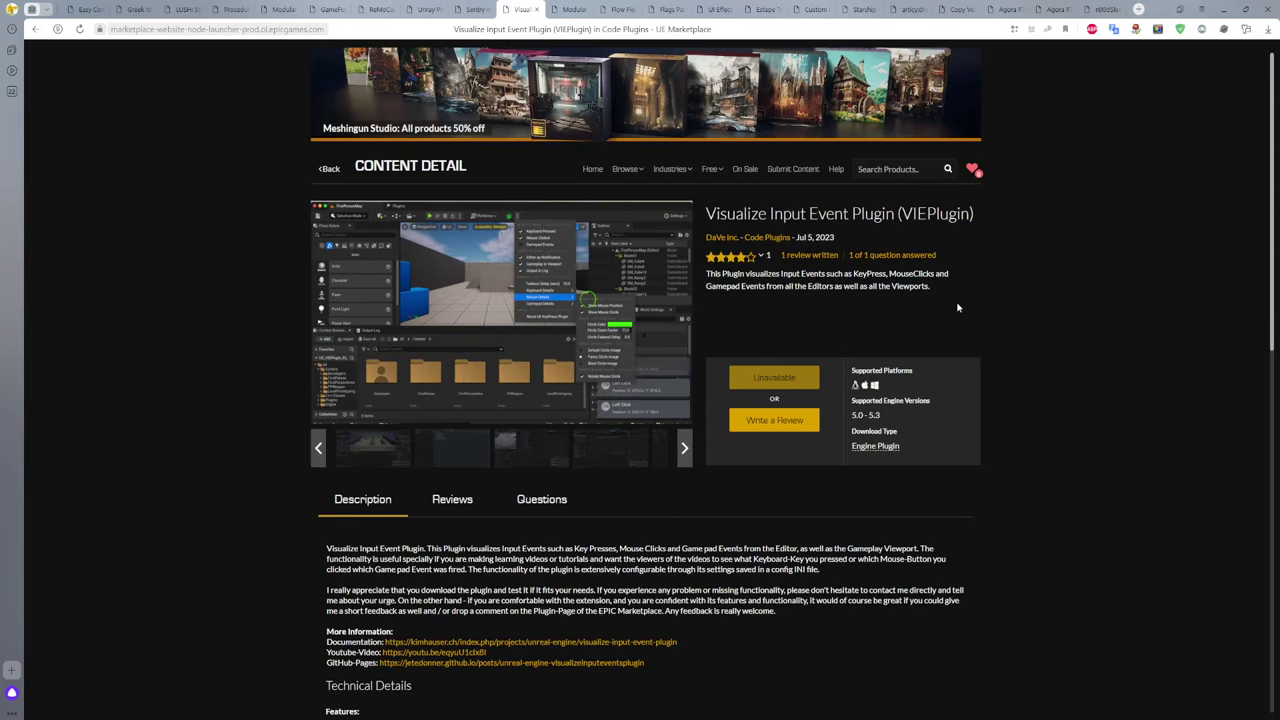
{"action": "left_click_drag", "start_coordinate": [771, 213], "coordinate": [899, 213]}
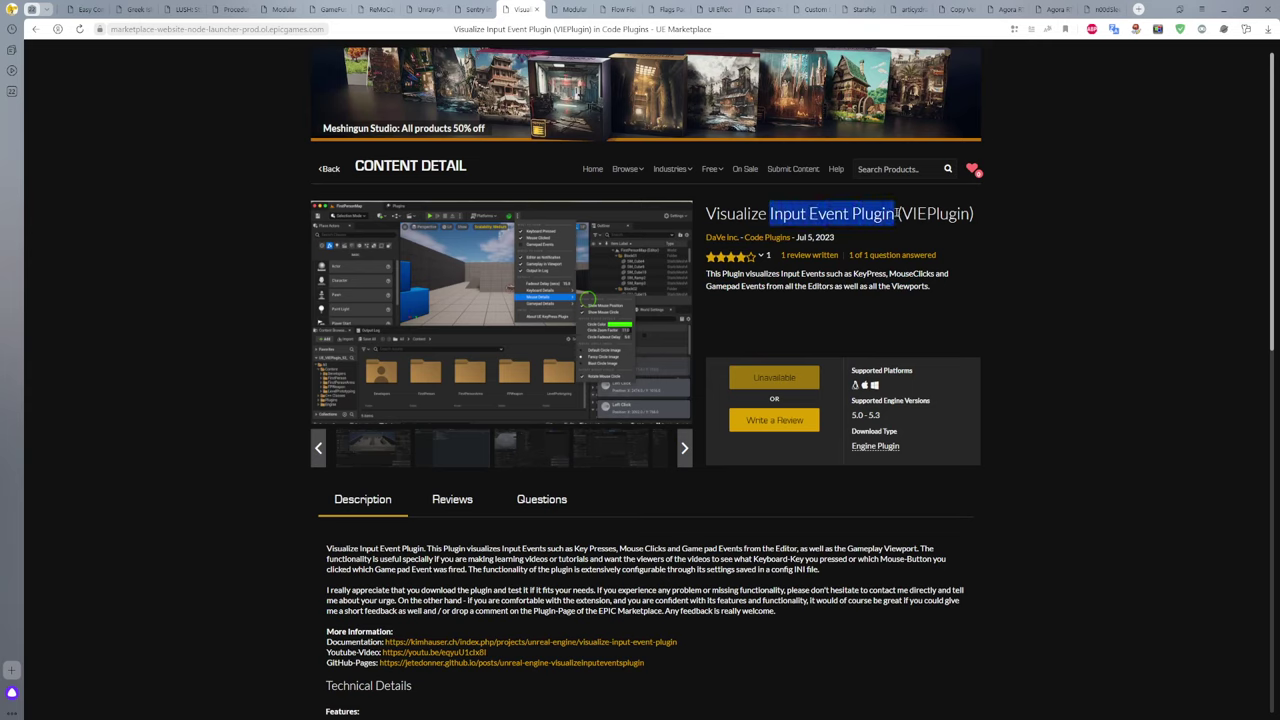
{"action": "left_click", "coordinate": [797, 213]}
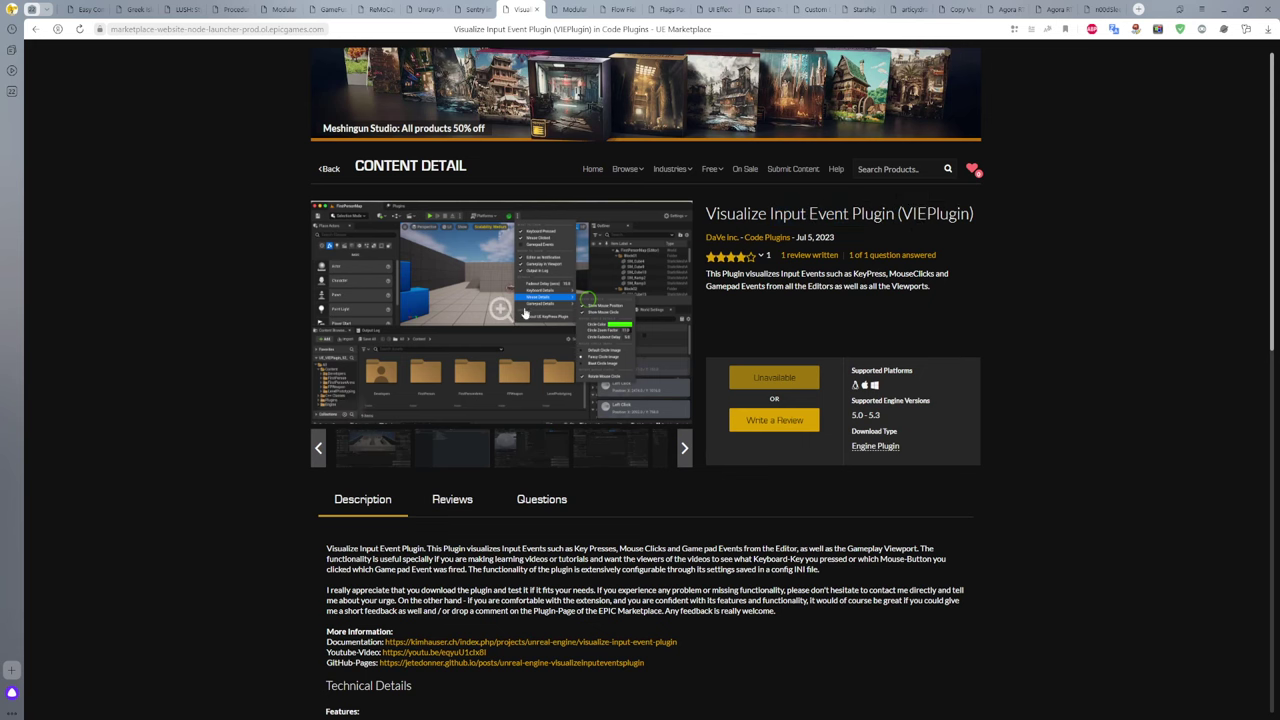
{"action": "left_click", "coordinate": [505, 319]}
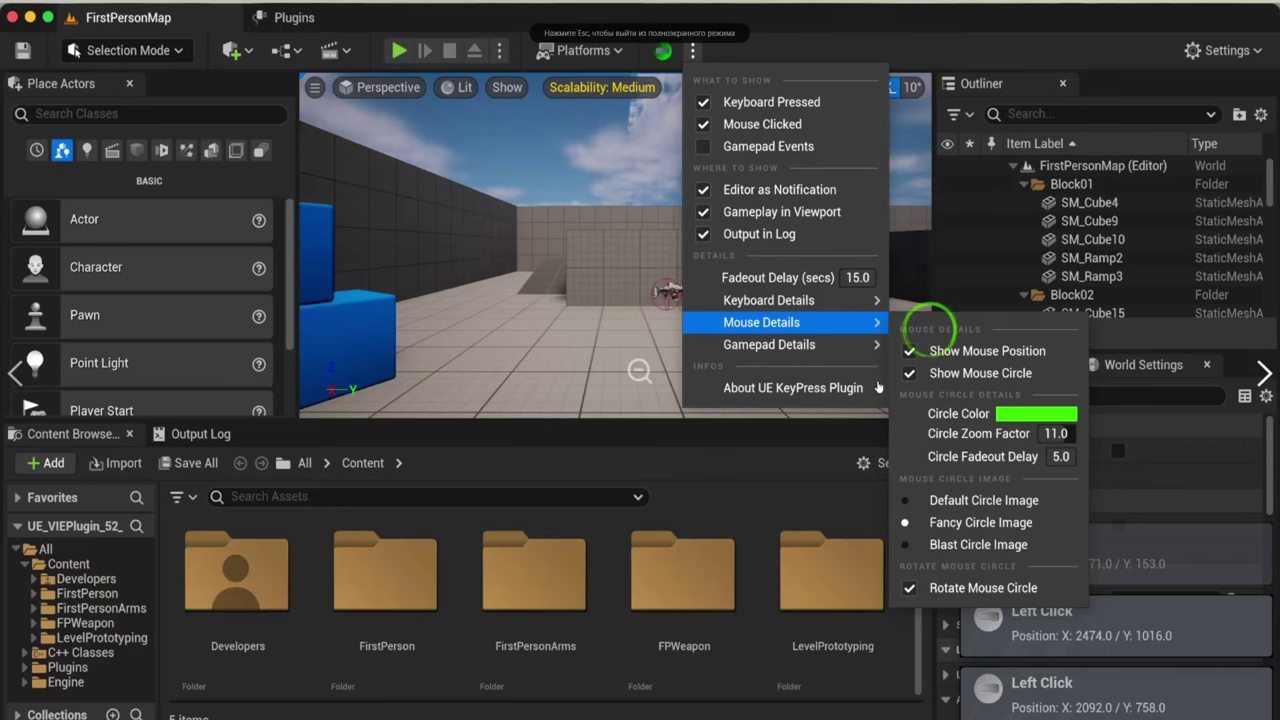
Step: Page through the VIEPlugin editor, Game.ini, material, Blueprint, SK_FPGun and Plugins screenshots, then exit fullscreen
{"action": "left_click", "coordinate": [1263, 372]}
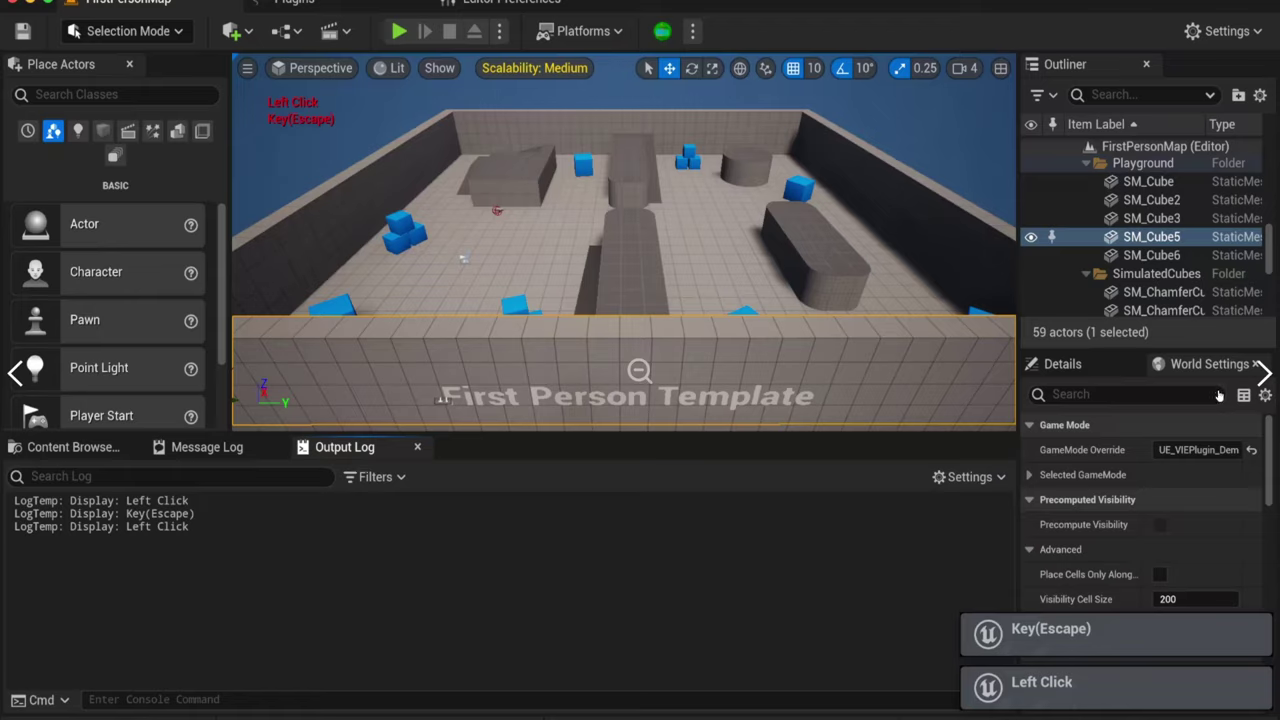
{"action": "left_click", "coordinate": [1261, 376]}
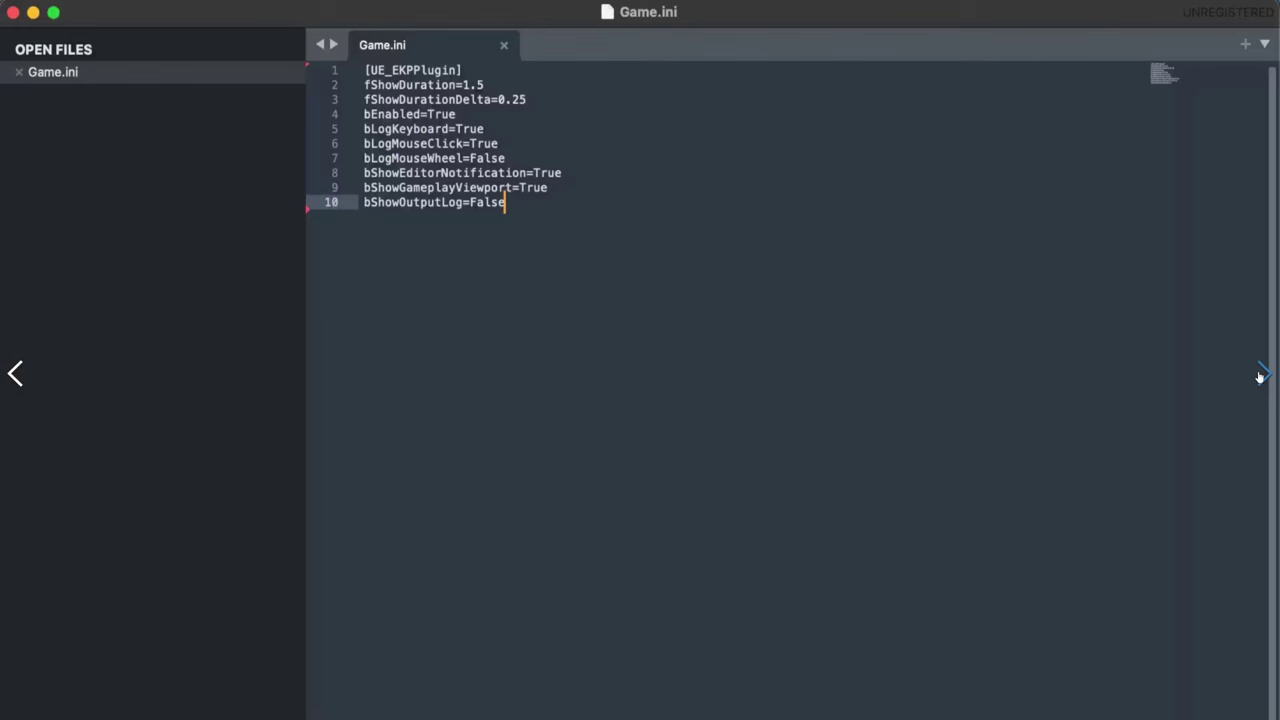
{"action": "left_click", "coordinate": [1261, 376]}
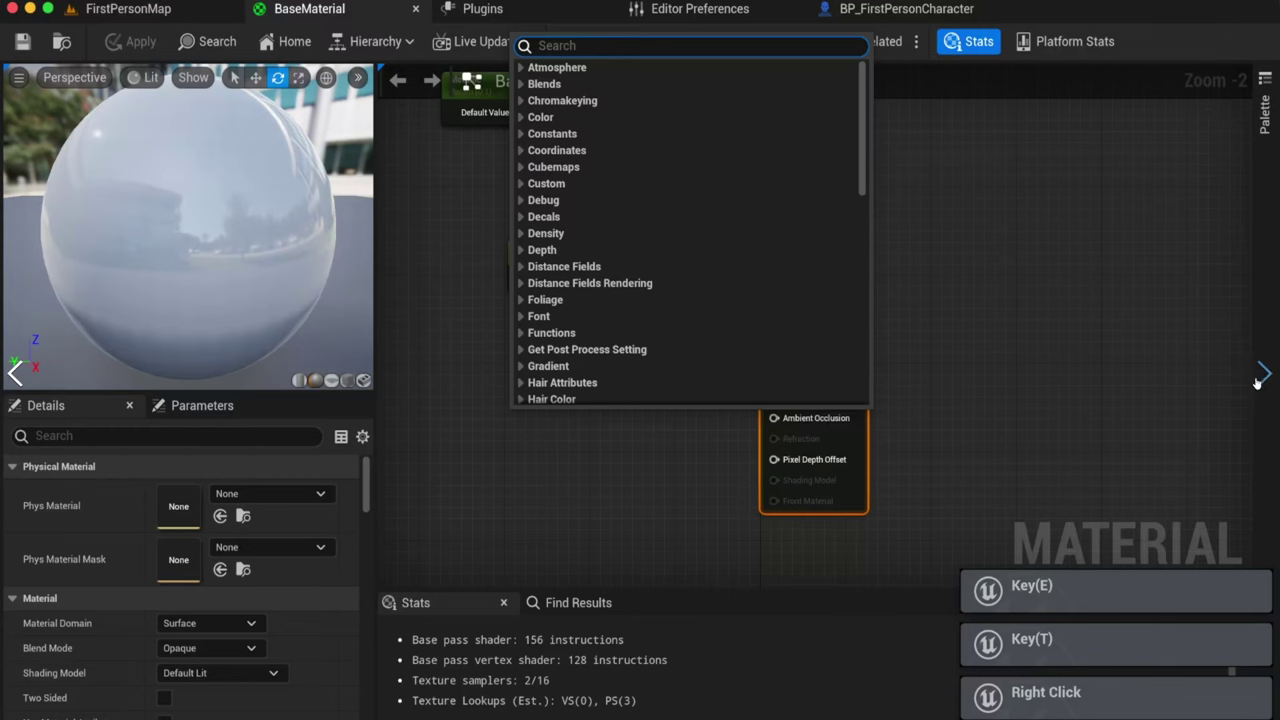
{"action": "left_click", "coordinate": [1263, 374]}
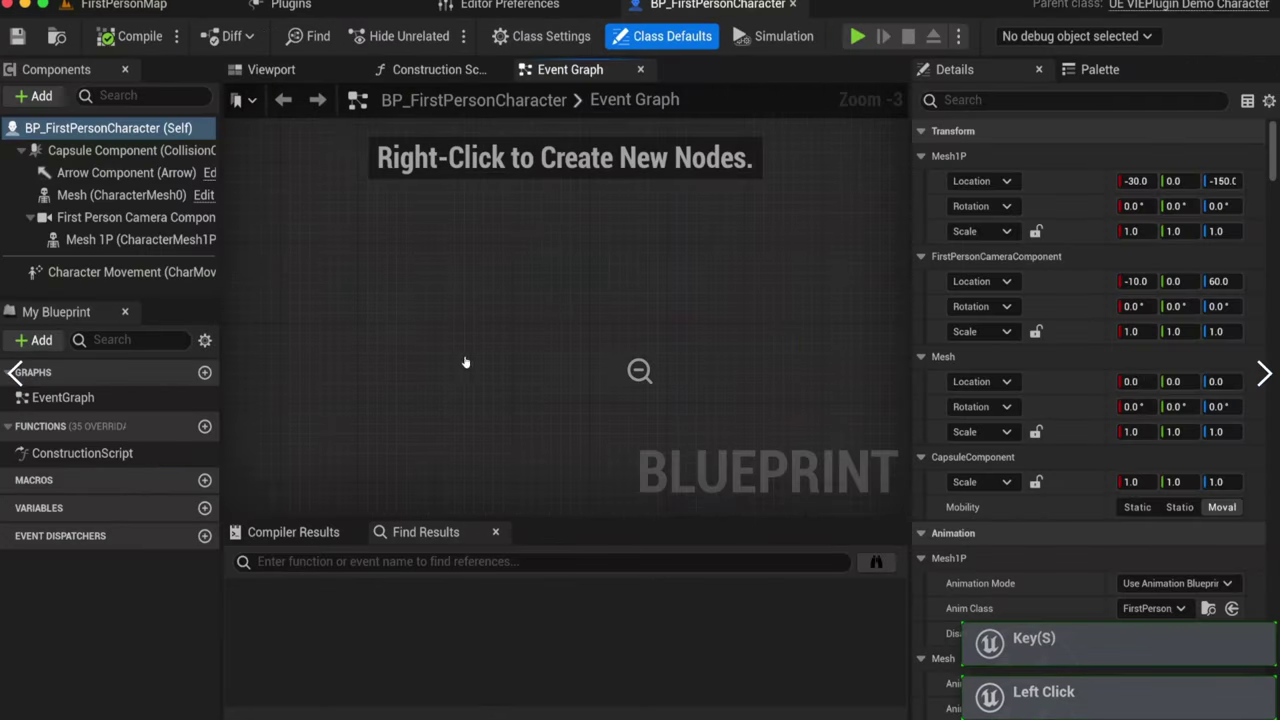
{"action": "left_click", "coordinate": [1263, 374]}
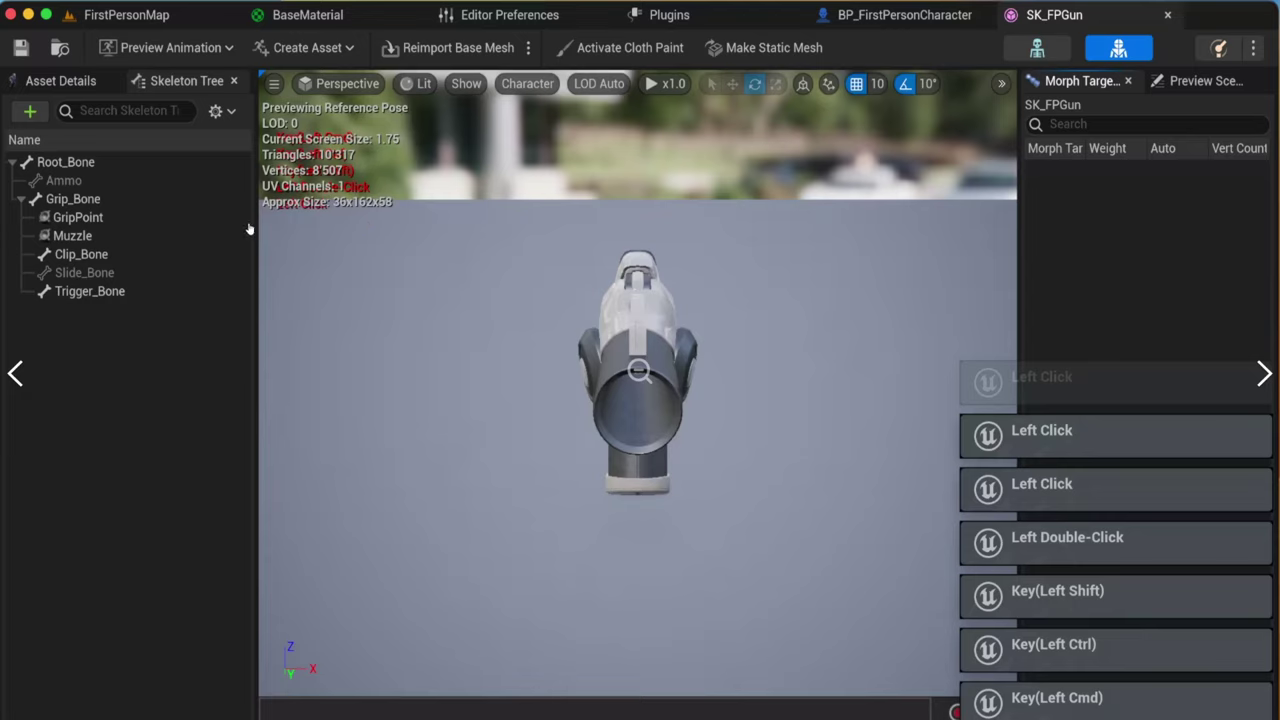
{"action": "left_click", "coordinate": [1264, 373]}
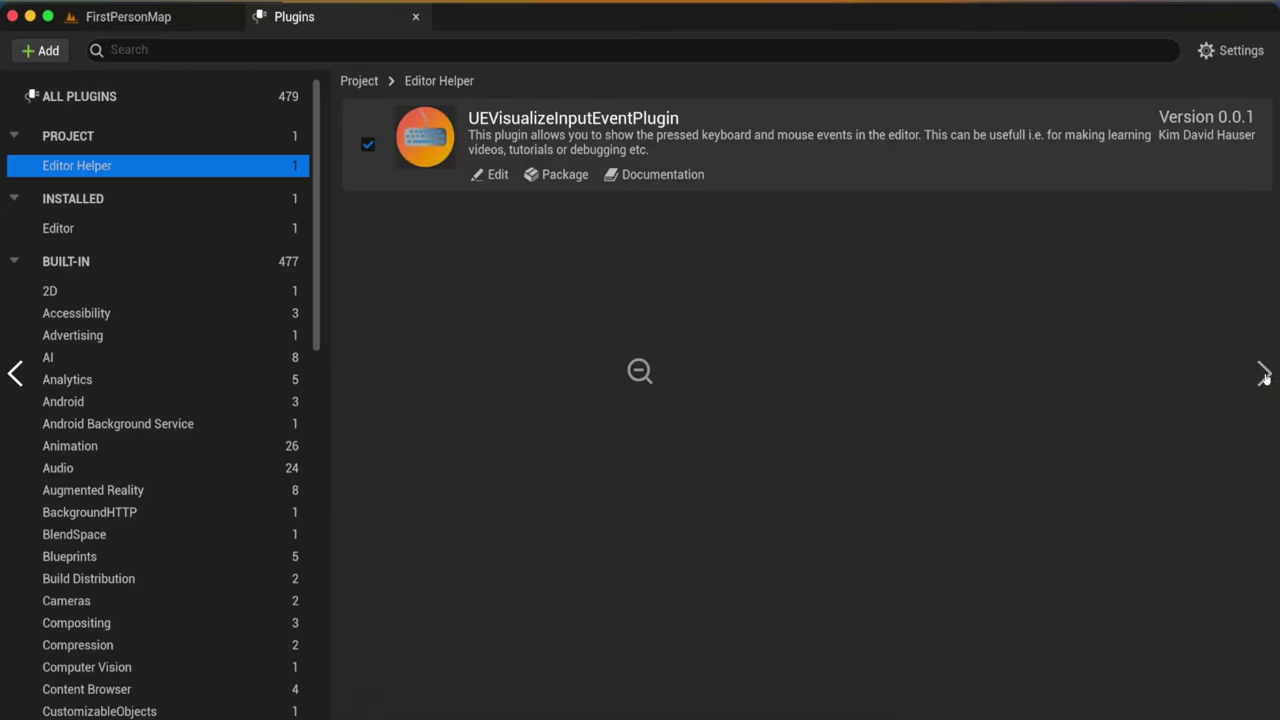
{"action": "key", "text": "Escape"}
Step: Switch to the Modular Replicated Stamina System page and select its product title
{"action": "key", "text": "ctrl+Tab"}
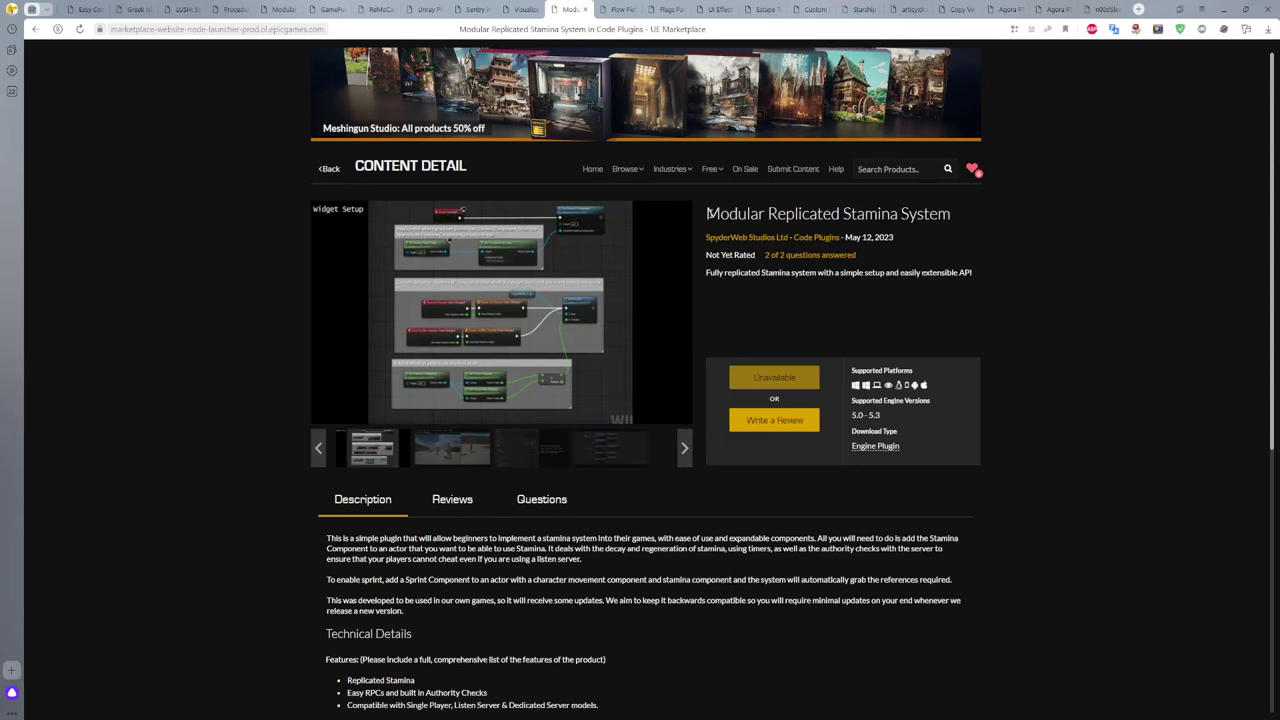
{"action": "left_click_drag", "start_coordinate": [708, 213], "coordinate": [950, 220]}
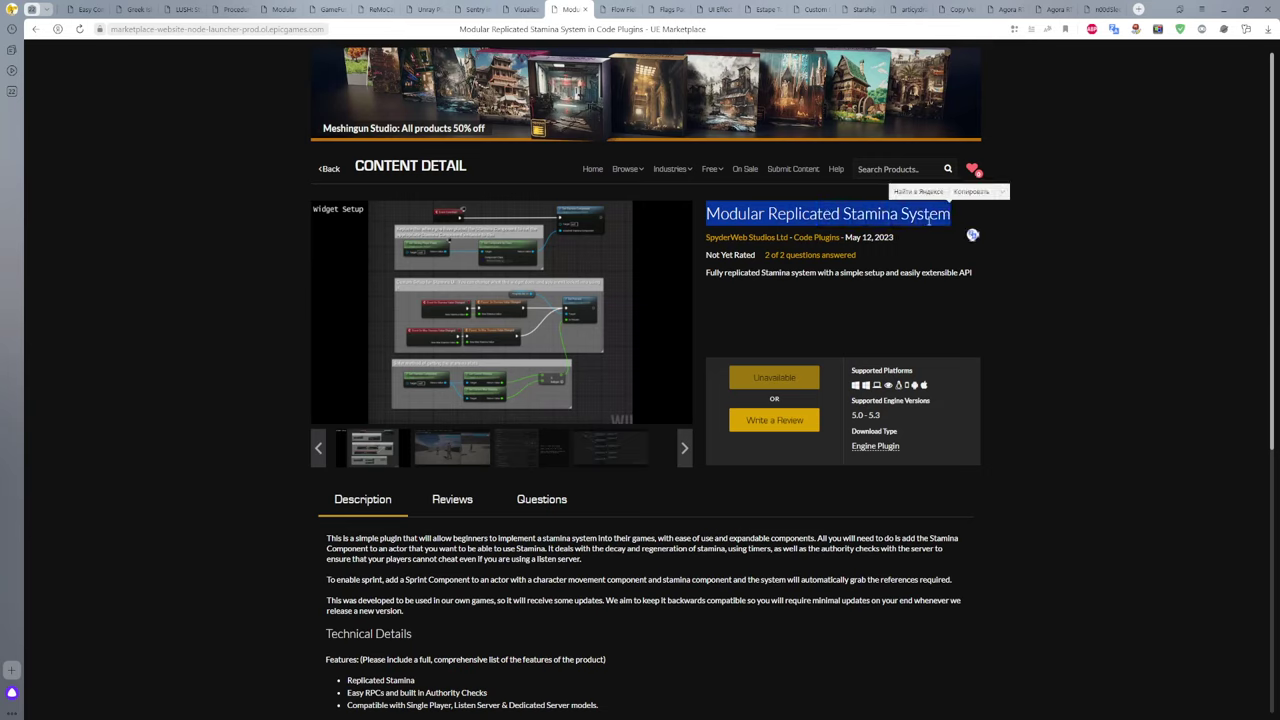
{"action": "left_click", "coordinate": [808, 294]}
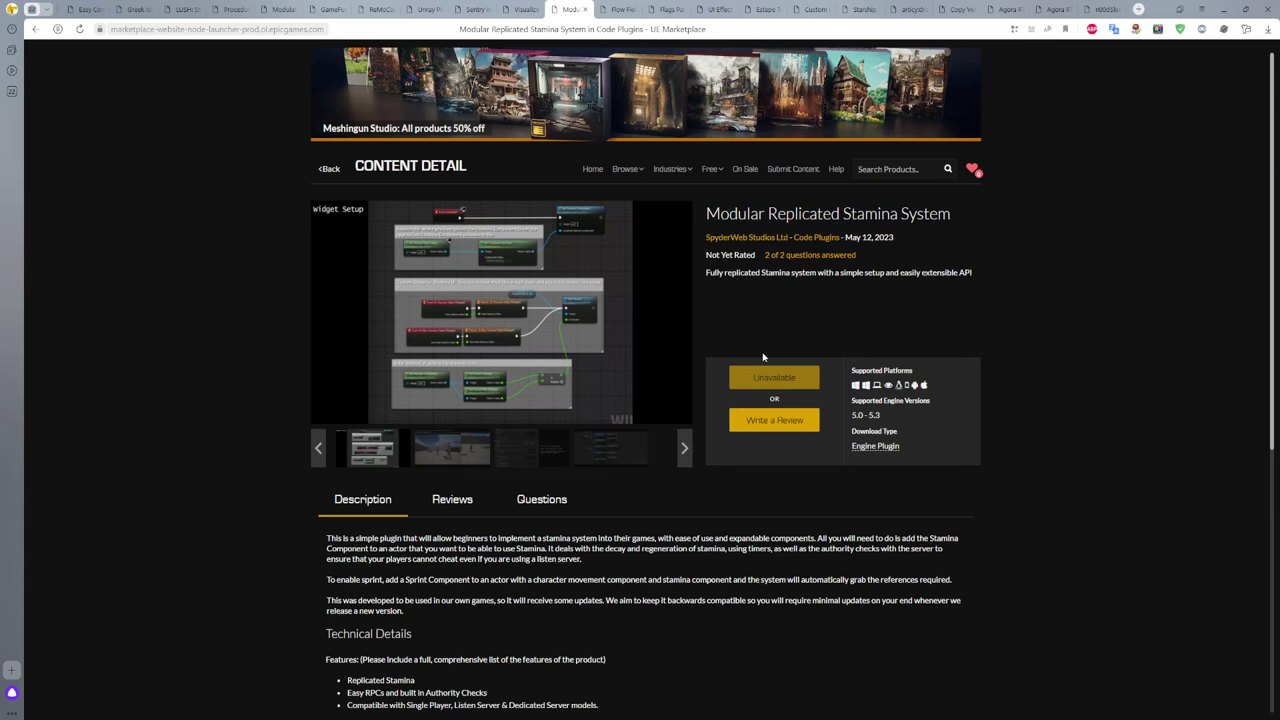
{"action": "scroll", "coordinate": [500, 306], "scroll_direction": "down", "scroll_amount": 3}
{"action": "scroll", "coordinate": [500, 306], "scroll_direction": "up", "scroll_amount": 3}
Step: View the stamina gallery's listen server, stamina settings and blueprint graph images fullscreen, then close it
{"action": "left_click", "coordinate": [528, 296]}
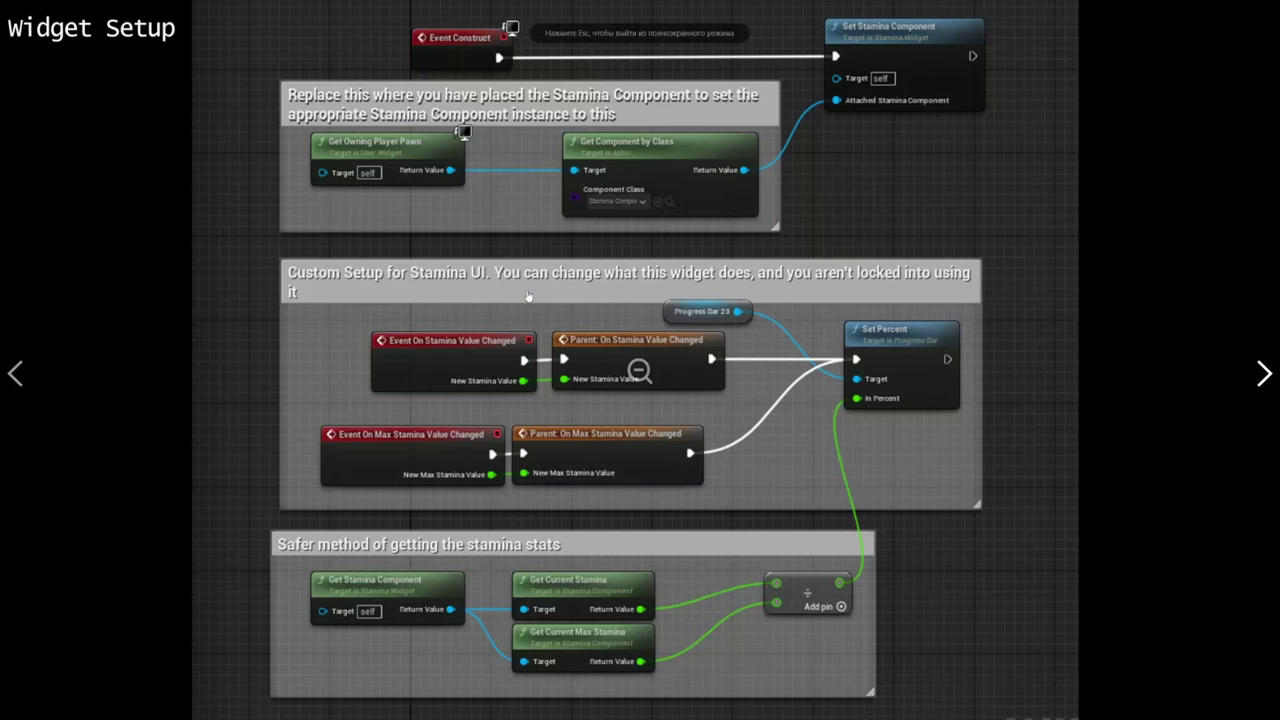
{"action": "left_click", "coordinate": [1260, 373]}
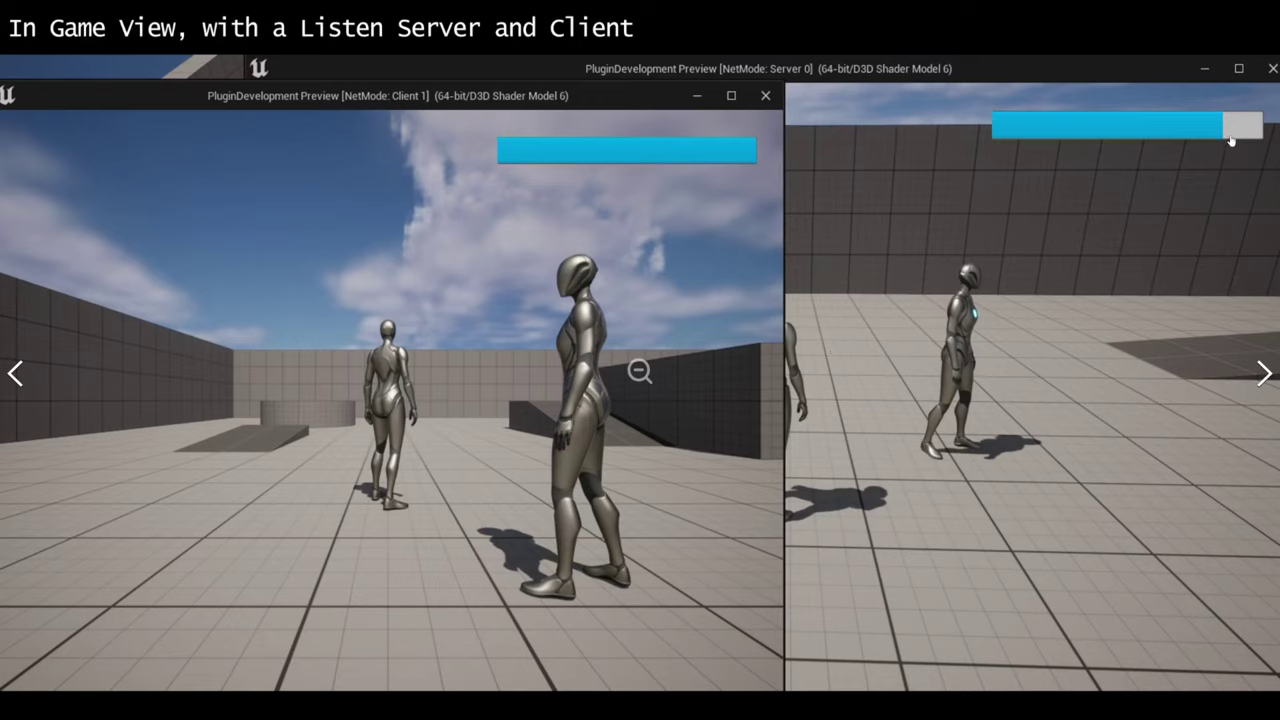
{"action": "left_click", "coordinate": [1260, 375]}
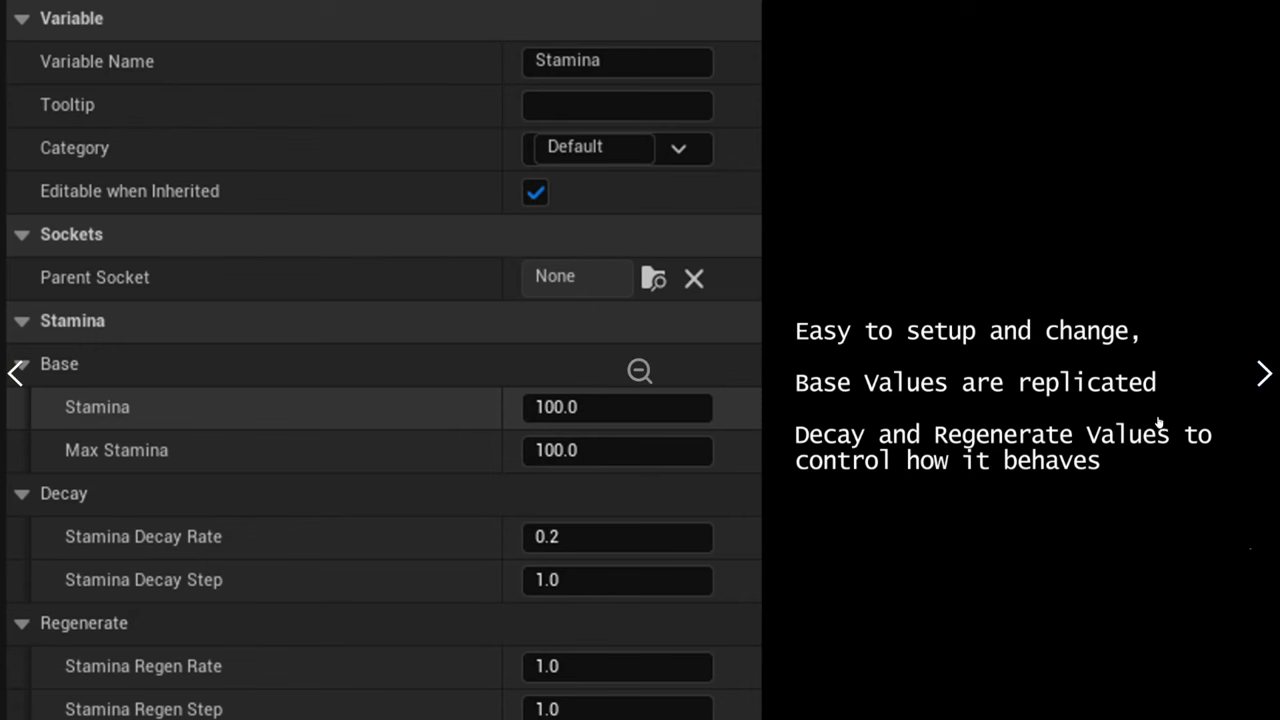
{"action": "left_click", "coordinate": [1262, 378]}
{"action": "key", "text": "Escape"}
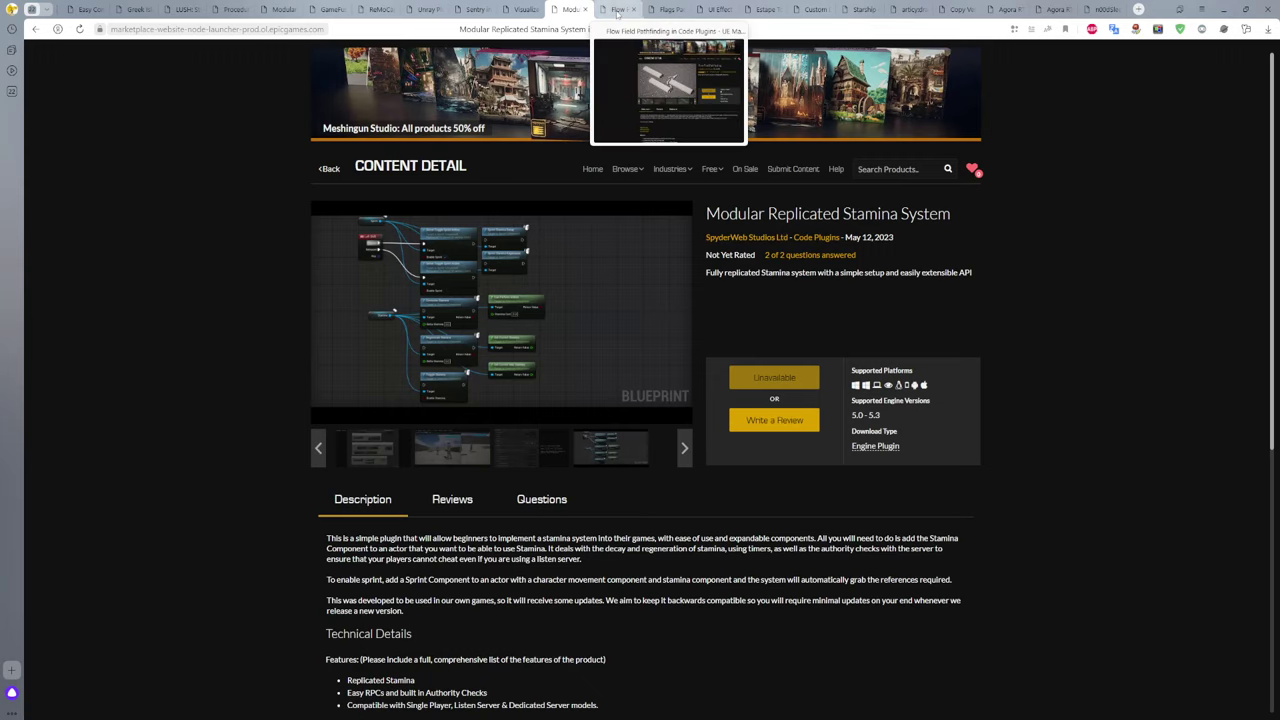
{"action": "left_click", "coordinate": [617, 10]}
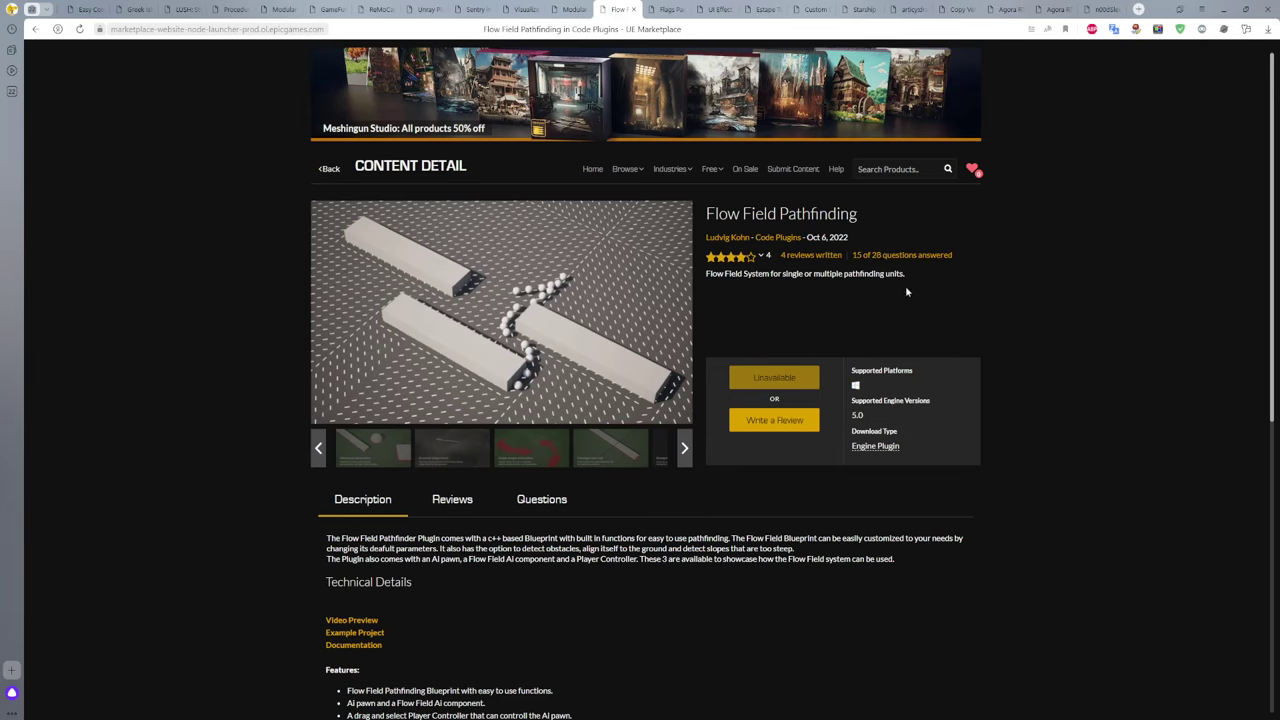
Step: Translate the Flow Field Pathfinding title into Russian
{"action": "left_click_drag", "start_coordinate": [857, 217], "coordinate": [707, 214]}
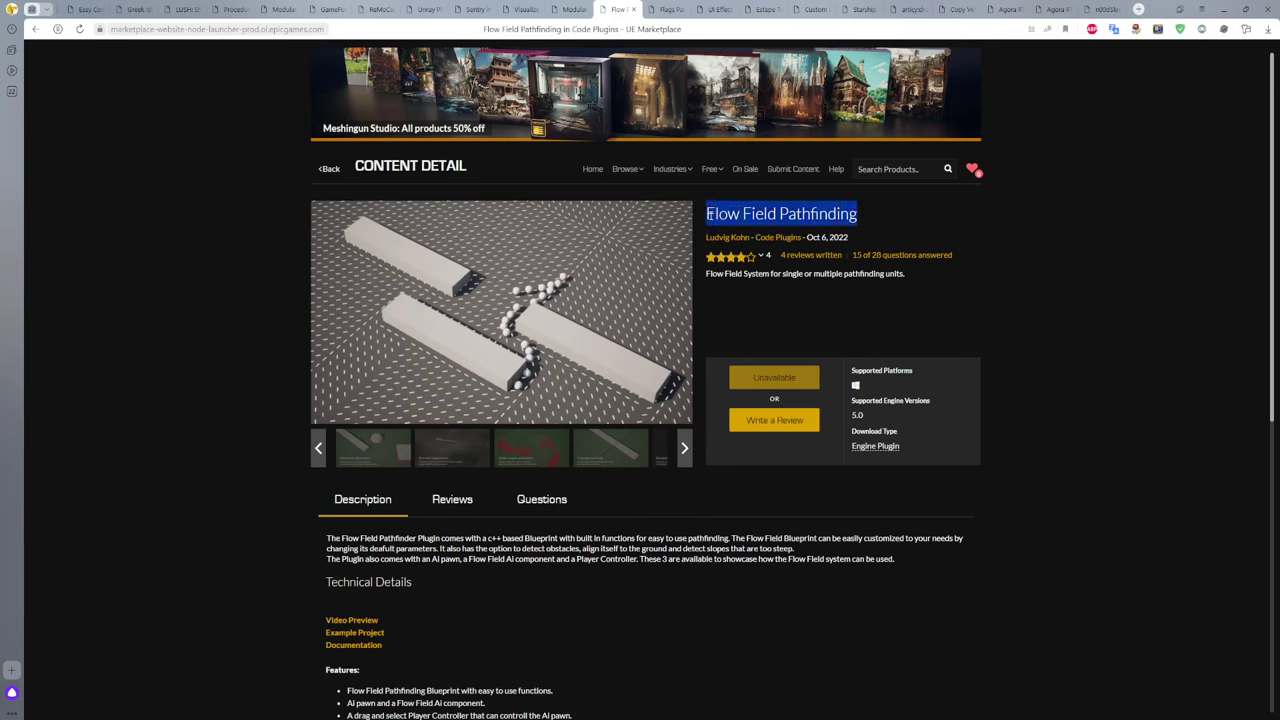
{"action": "left_click", "coordinate": [735, 249]}
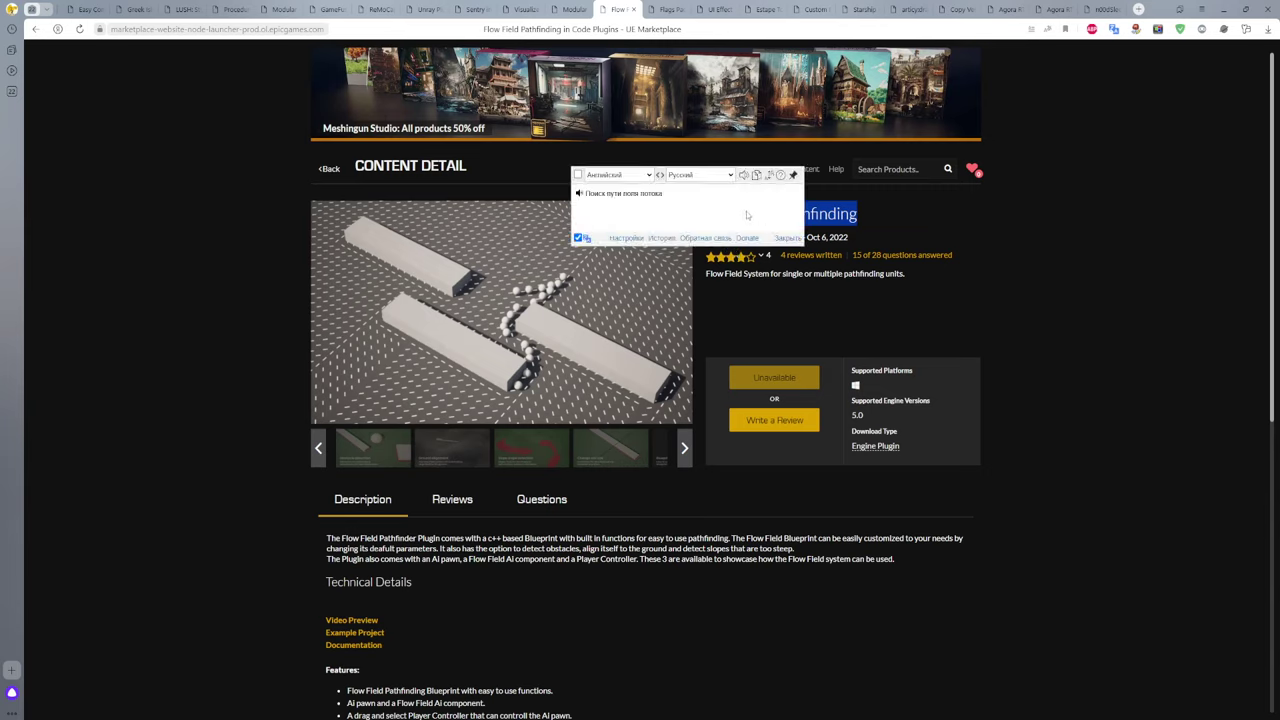
{"action": "left_click", "coordinate": [788, 239]}
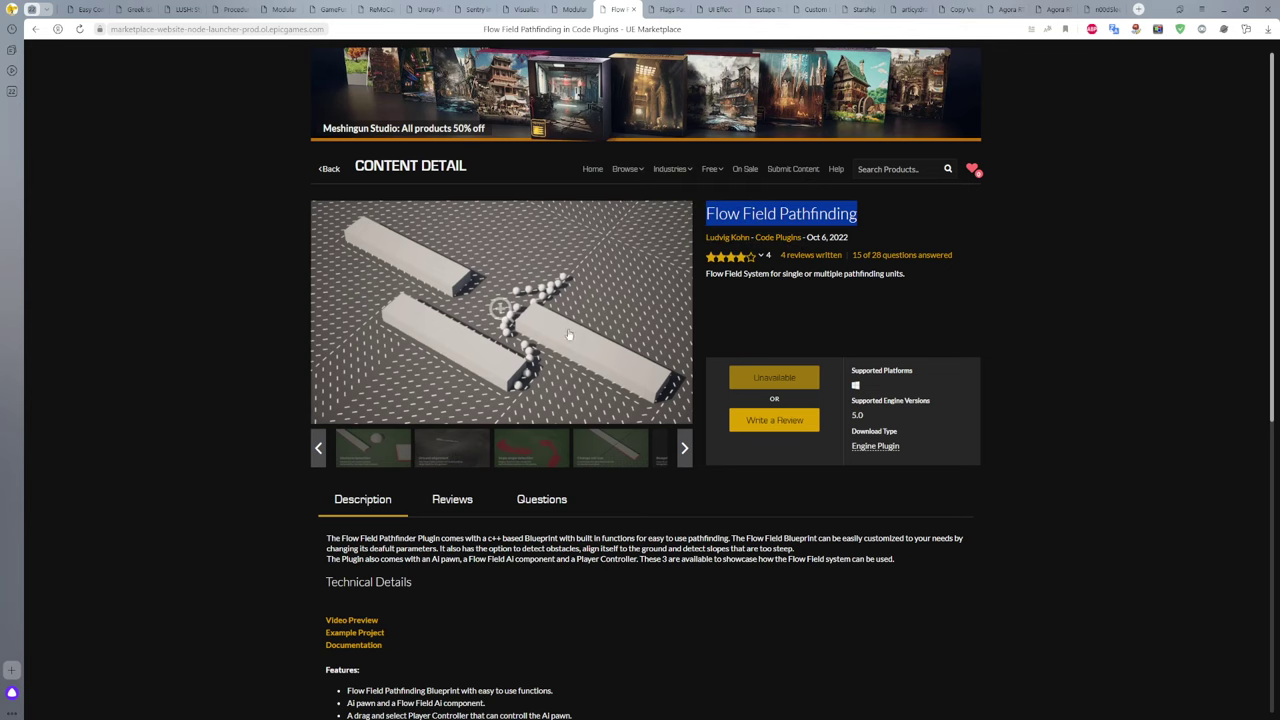
Step: View the gallery fullscreen through obstacle detection, ground alignment, slope, cell size, Blueprint, player and AI controller images
{"action": "left_click", "coordinate": [503, 319]}
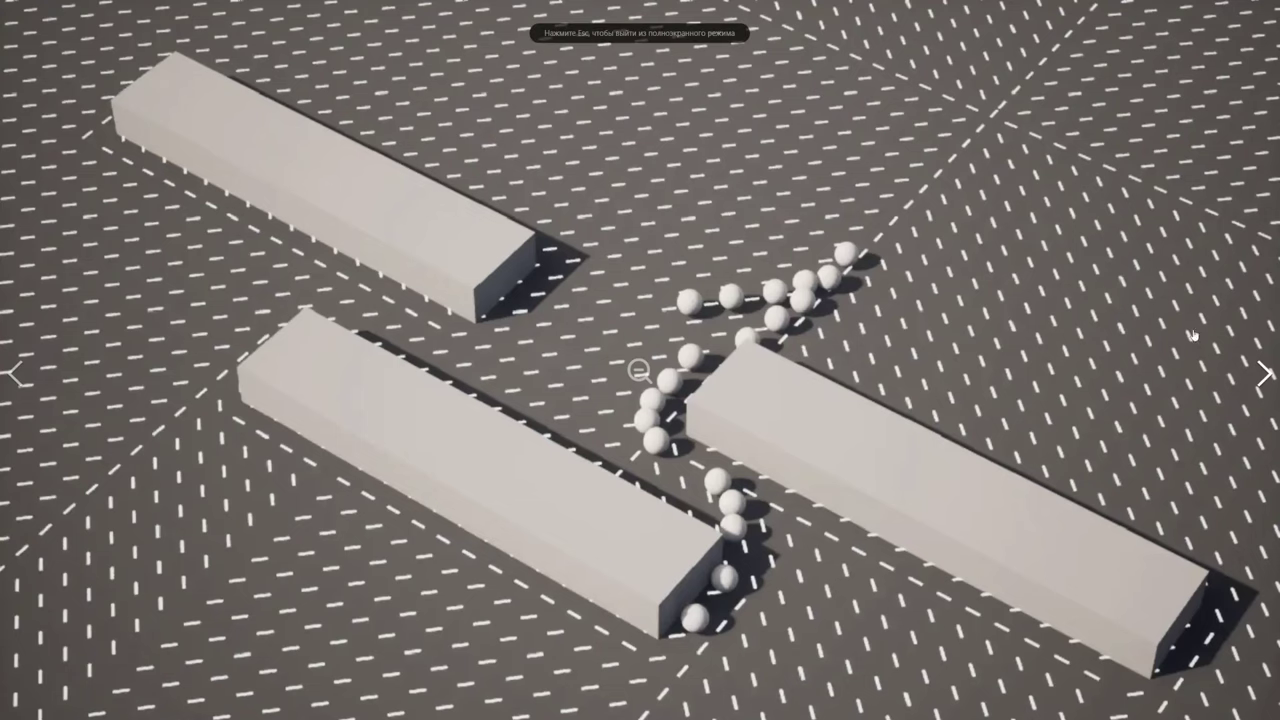
{"action": "left_click", "coordinate": [1265, 374]}
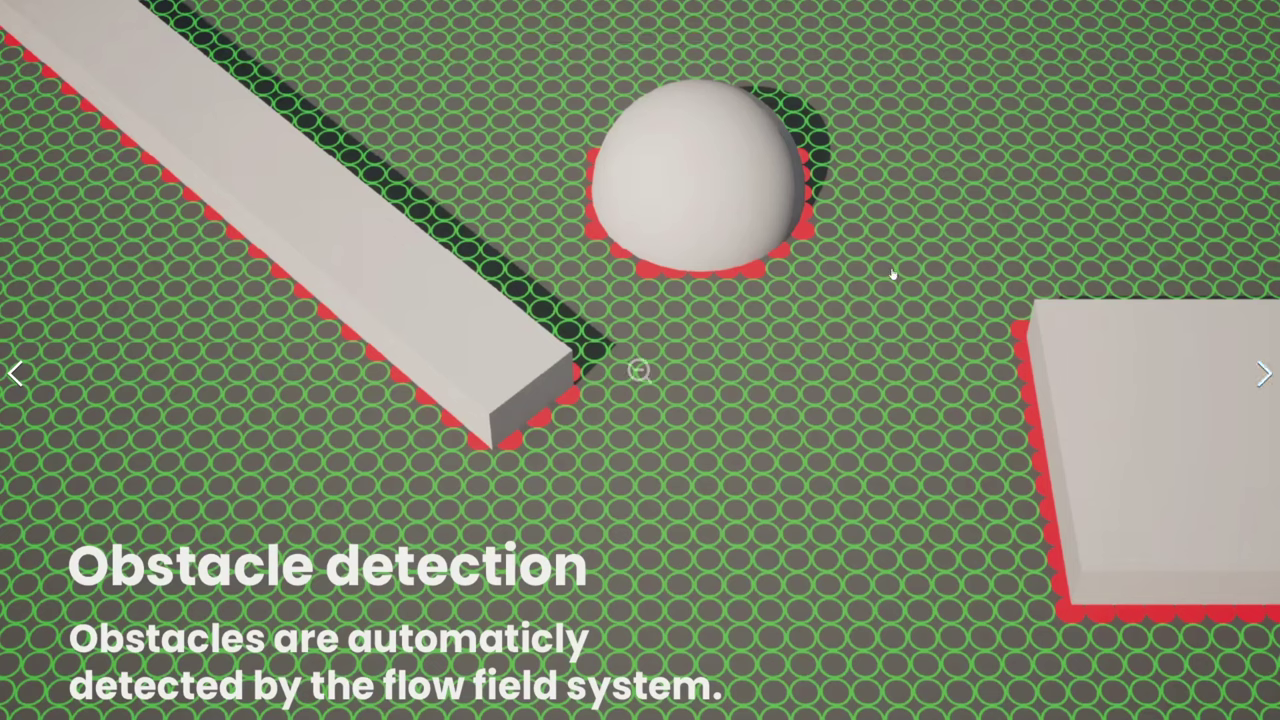
{"action": "left_click", "coordinate": [1263, 374]}
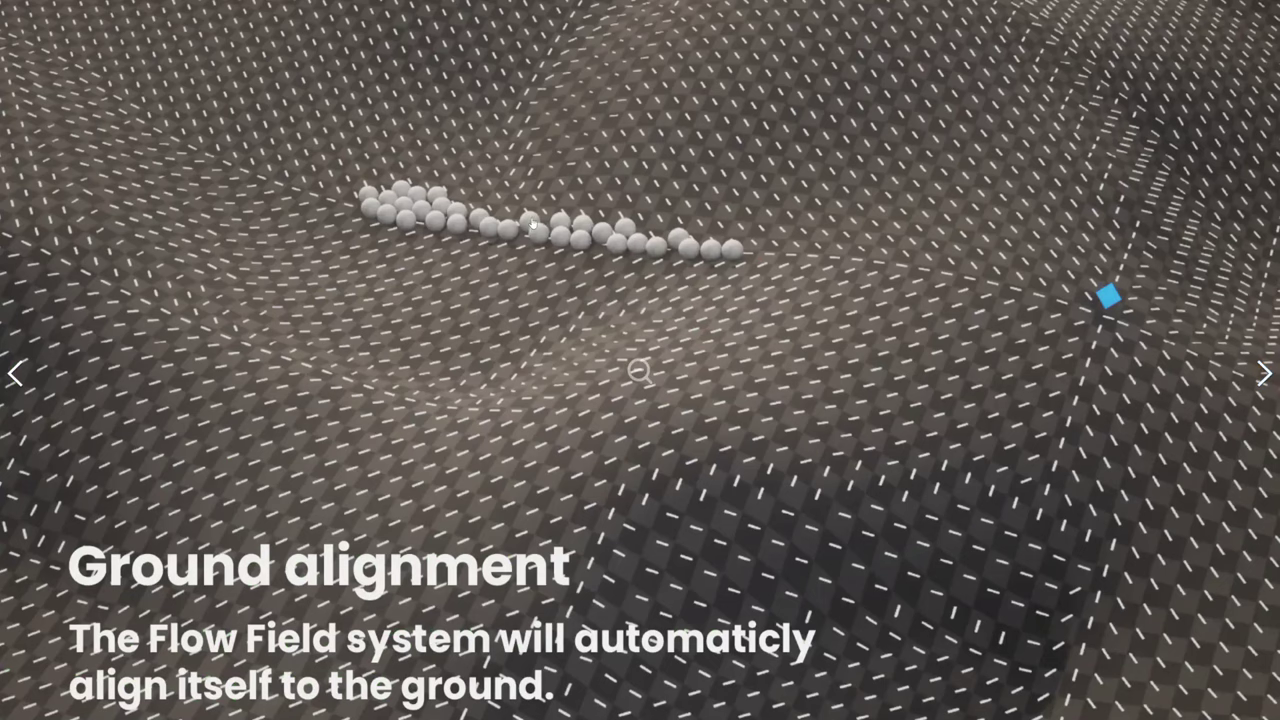
{"action": "left_click", "coordinate": [1262, 374]}
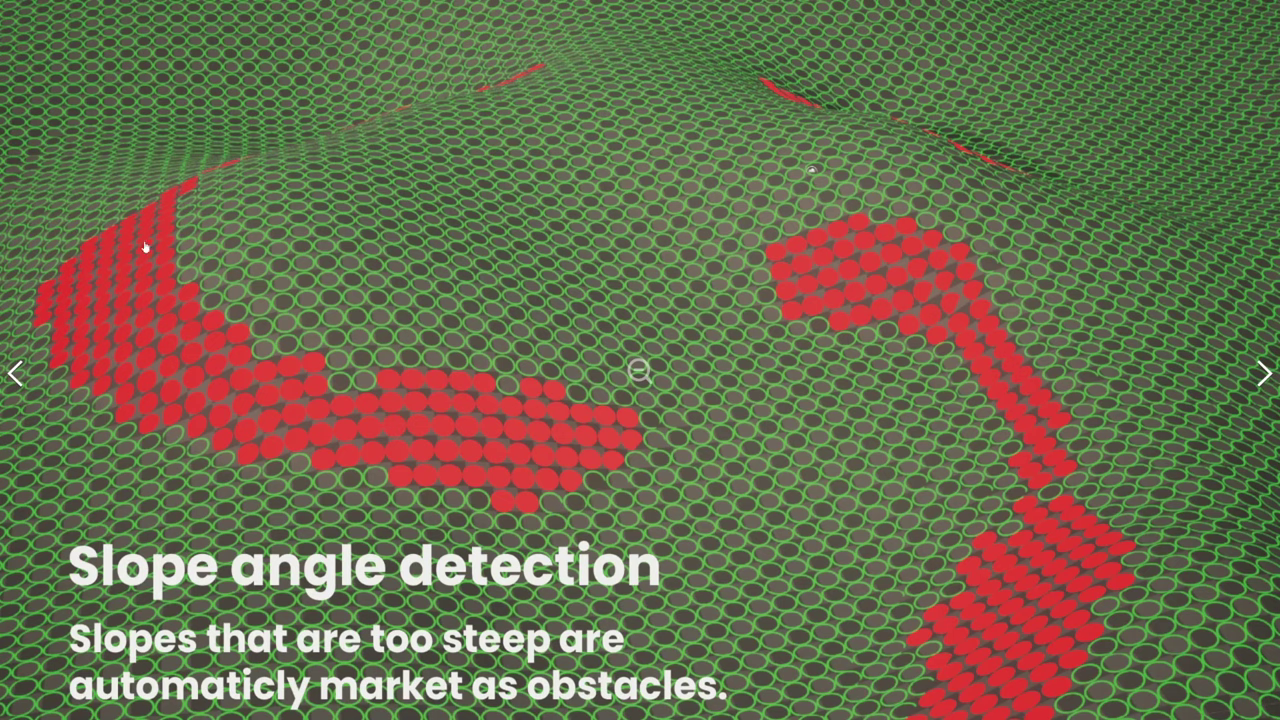
{"action": "left_click", "coordinate": [1264, 375]}
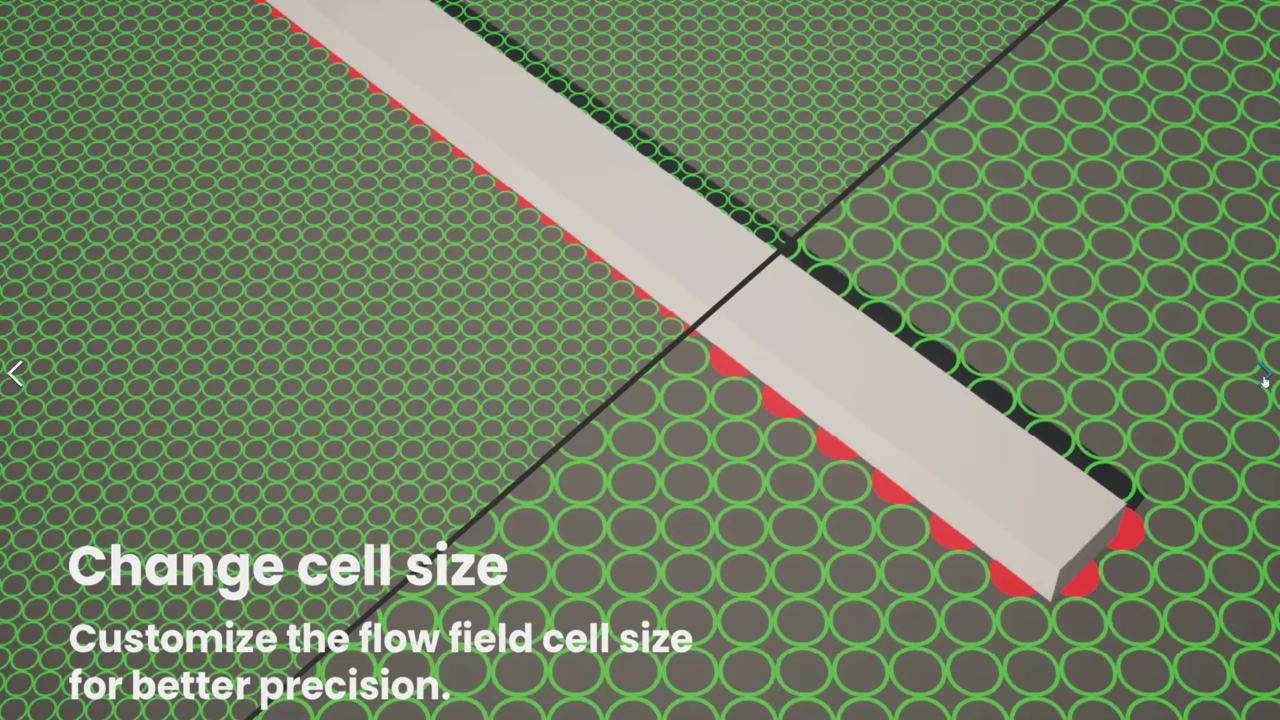
{"action": "left_click", "coordinate": [1264, 375]}
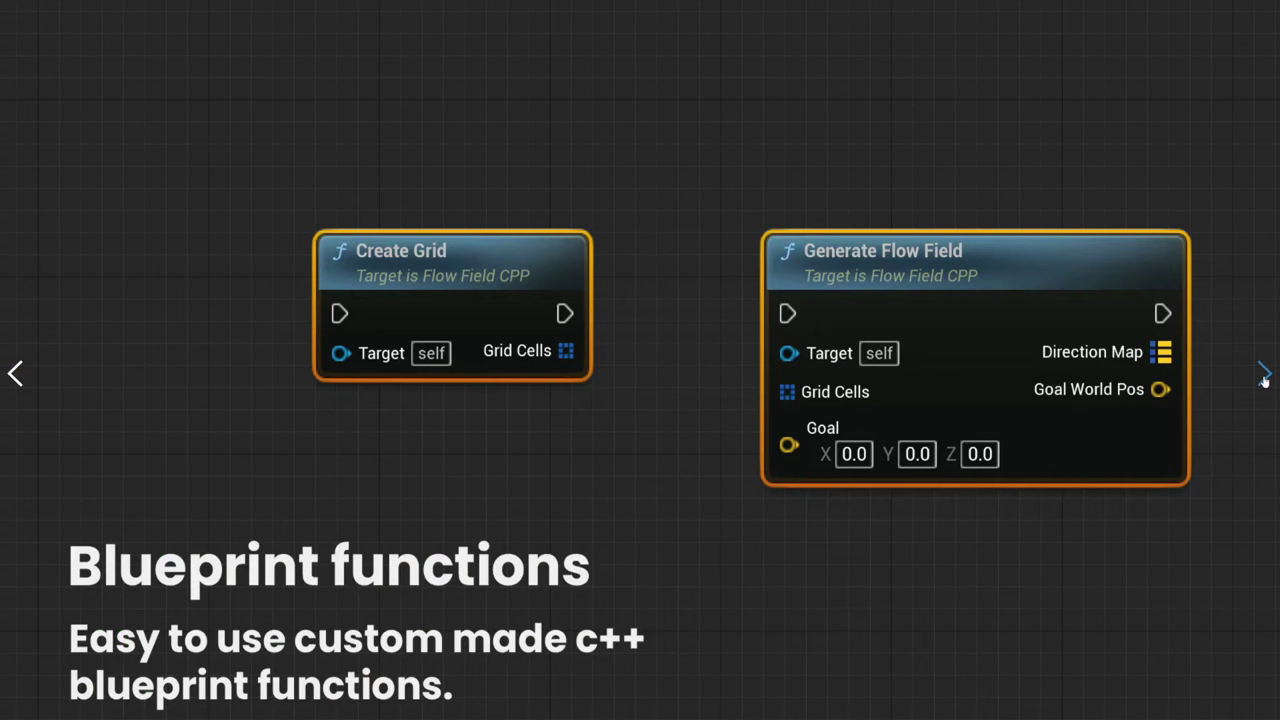
{"action": "left_click", "coordinate": [1264, 375]}
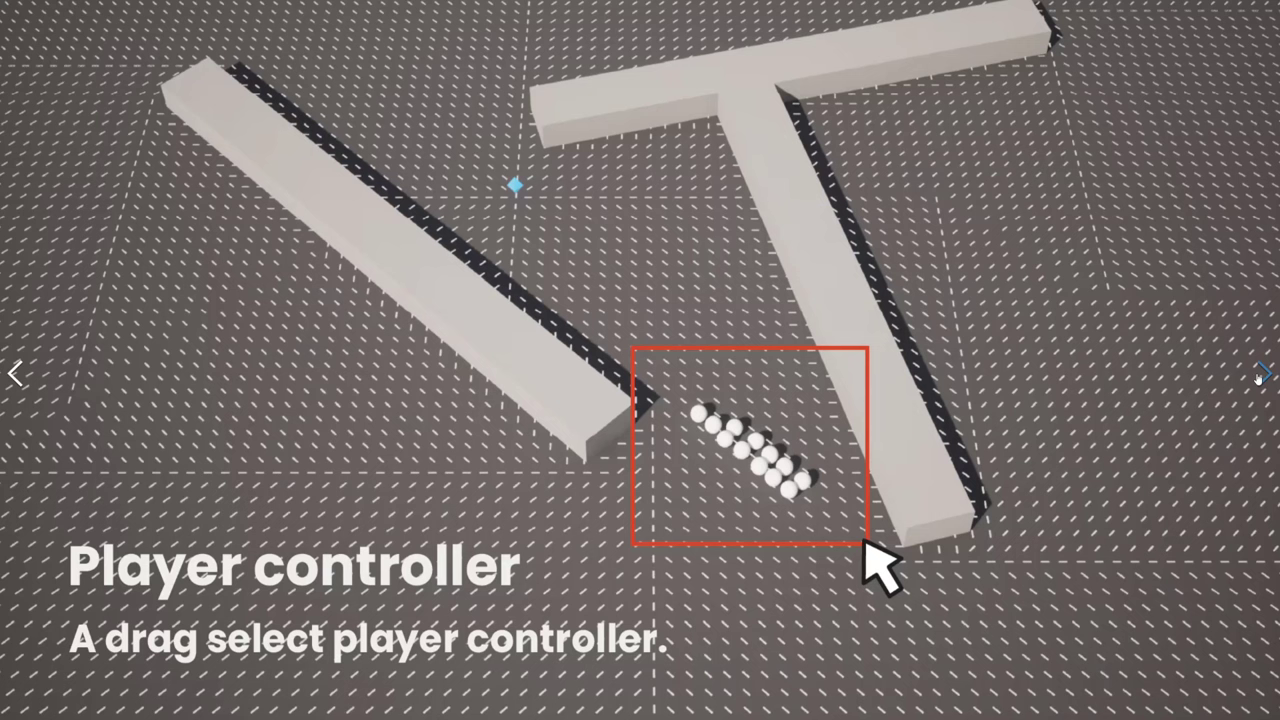
{"action": "left_click", "coordinate": [1260, 375]}
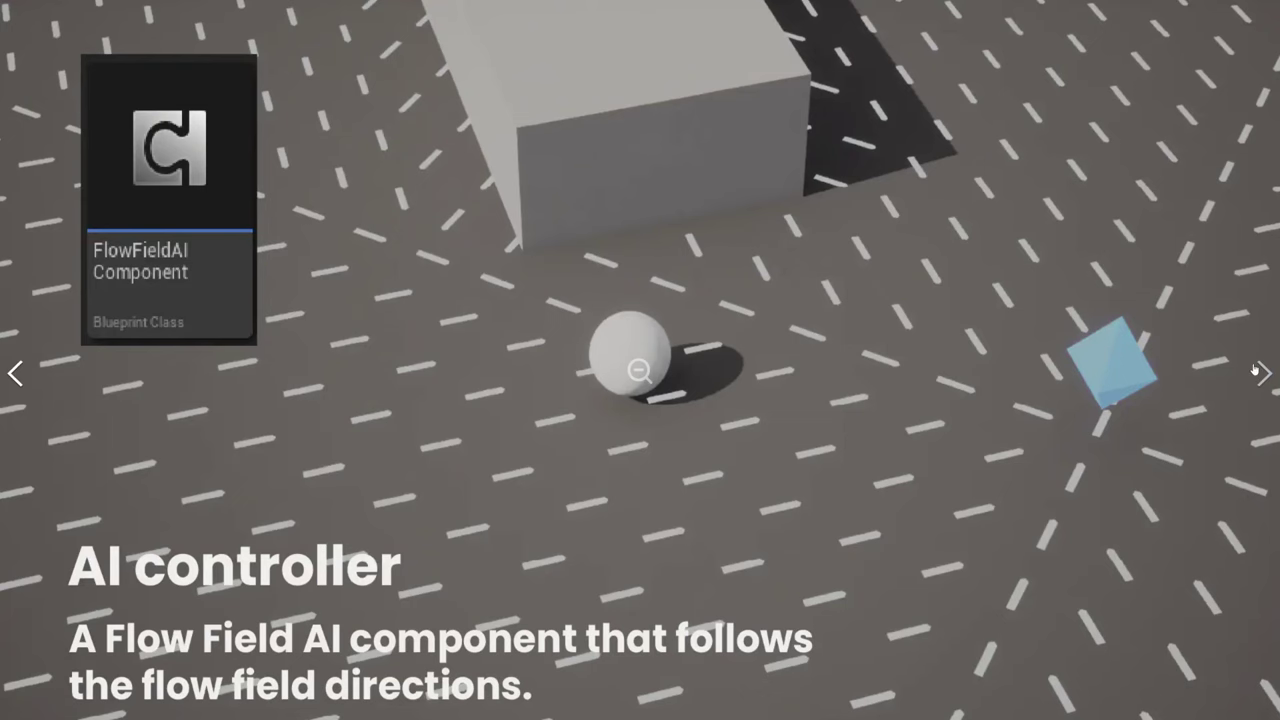
{"action": "key", "text": "Escape"}
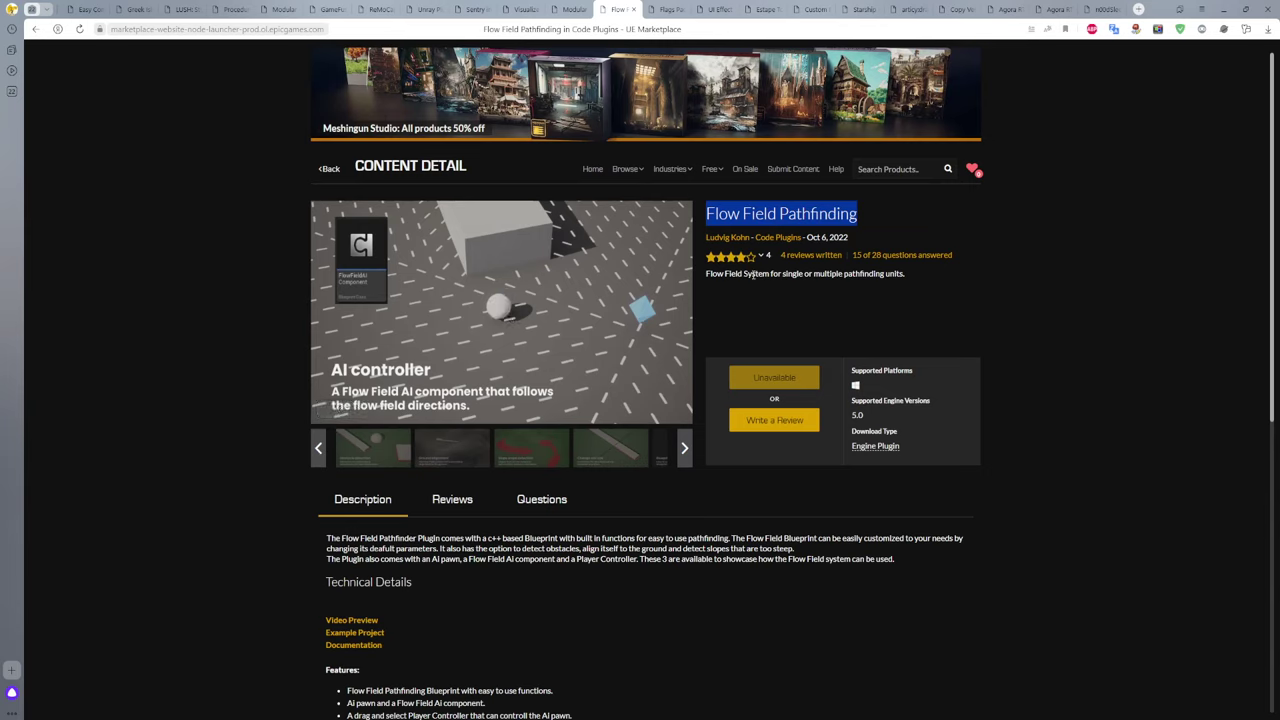
{"action": "left_click", "coordinate": [805, 285]}
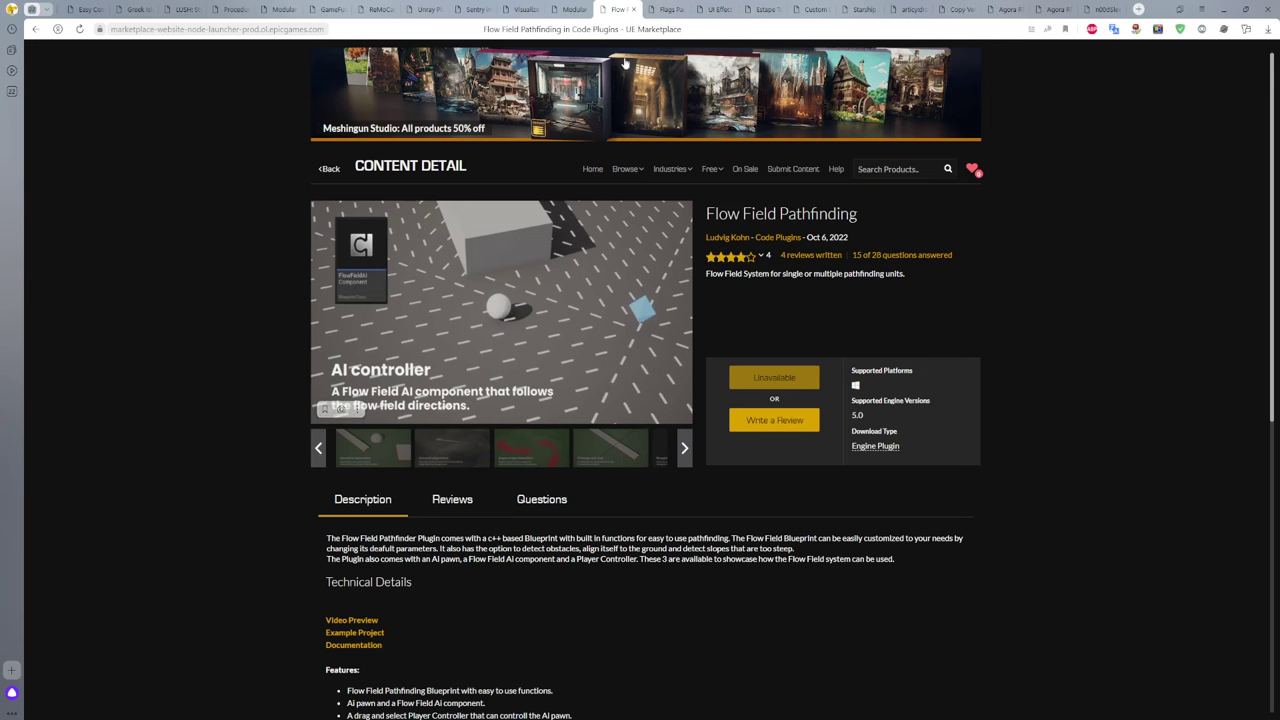
{"action": "left_click", "coordinate": [667, 9]}
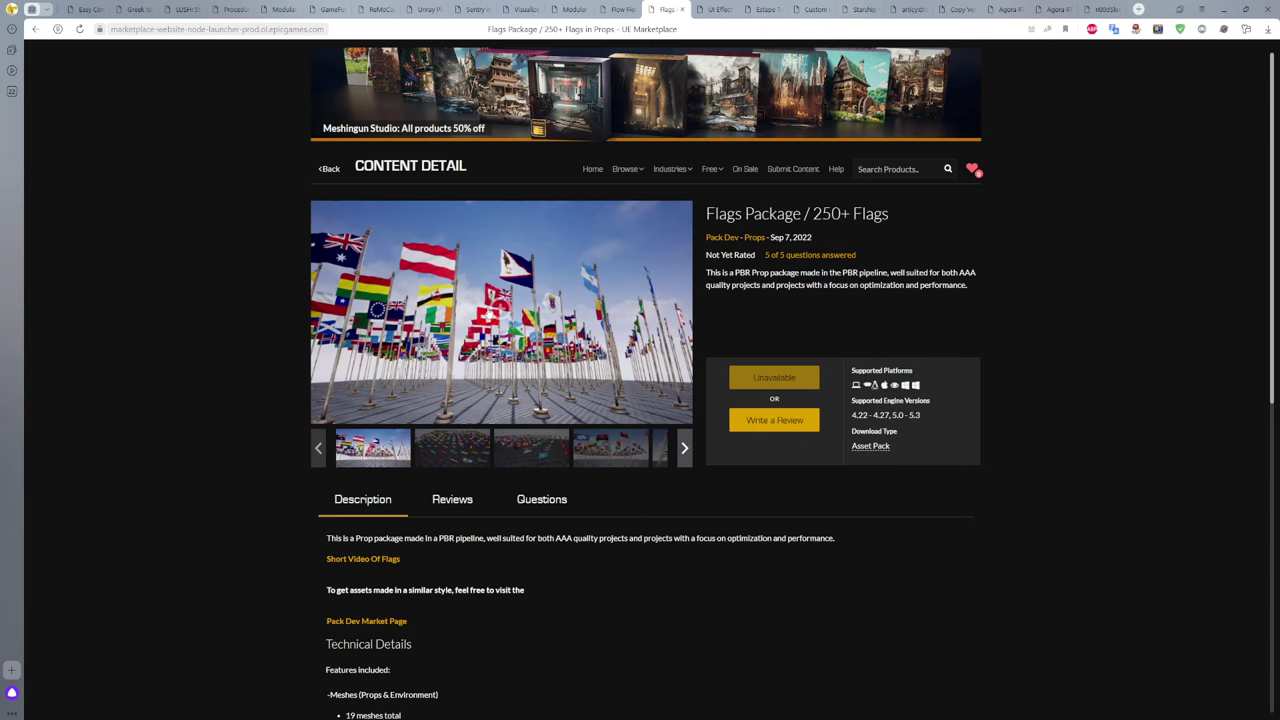
Step: View the Flags Package images fullscreen, including the overhead and low-angle sky shots, then exit
{"action": "left_click", "coordinate": [479, 302]}
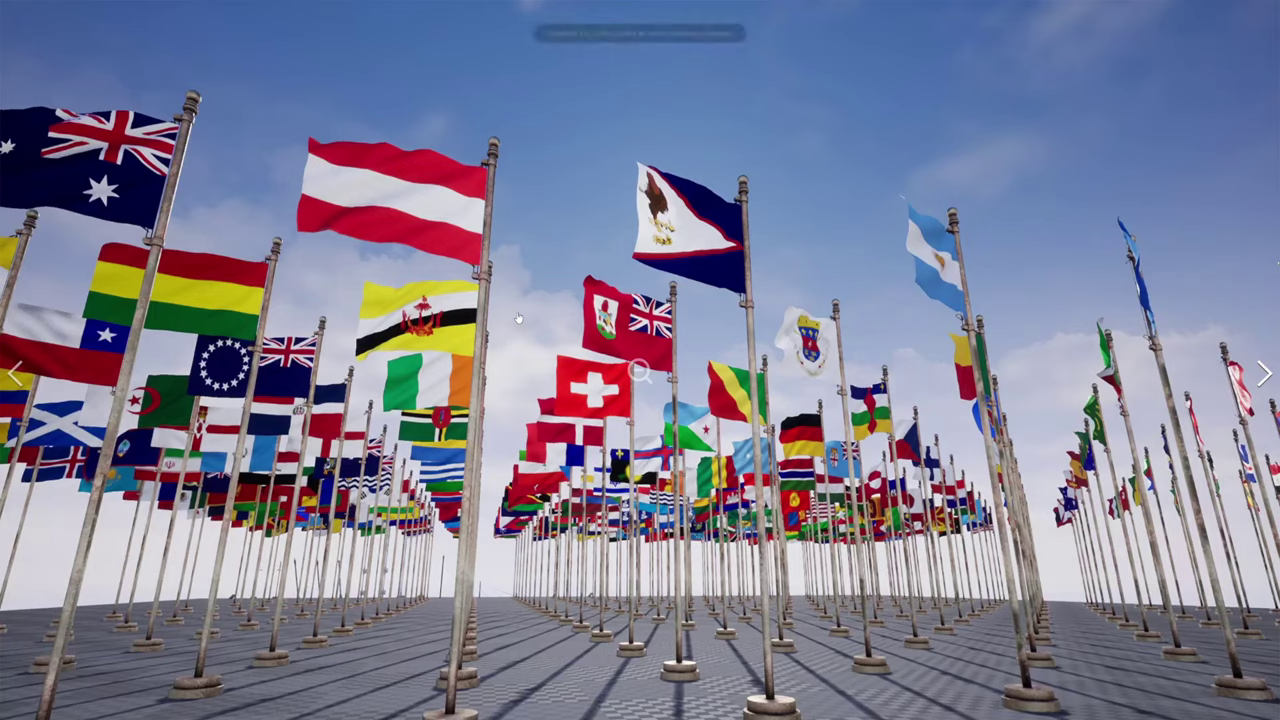
{"action": "left_click", "coordinate": [1264, 373]}
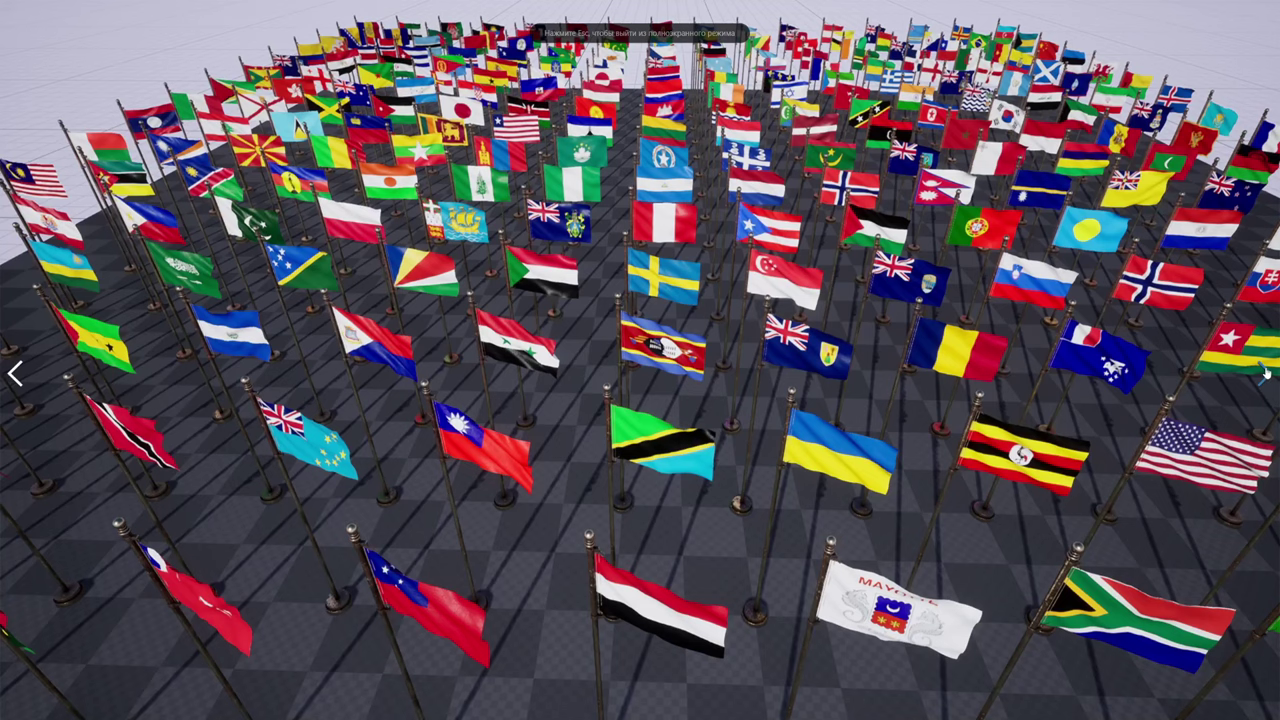
{"action": "left_click", "coordinate": [1262, 374]}
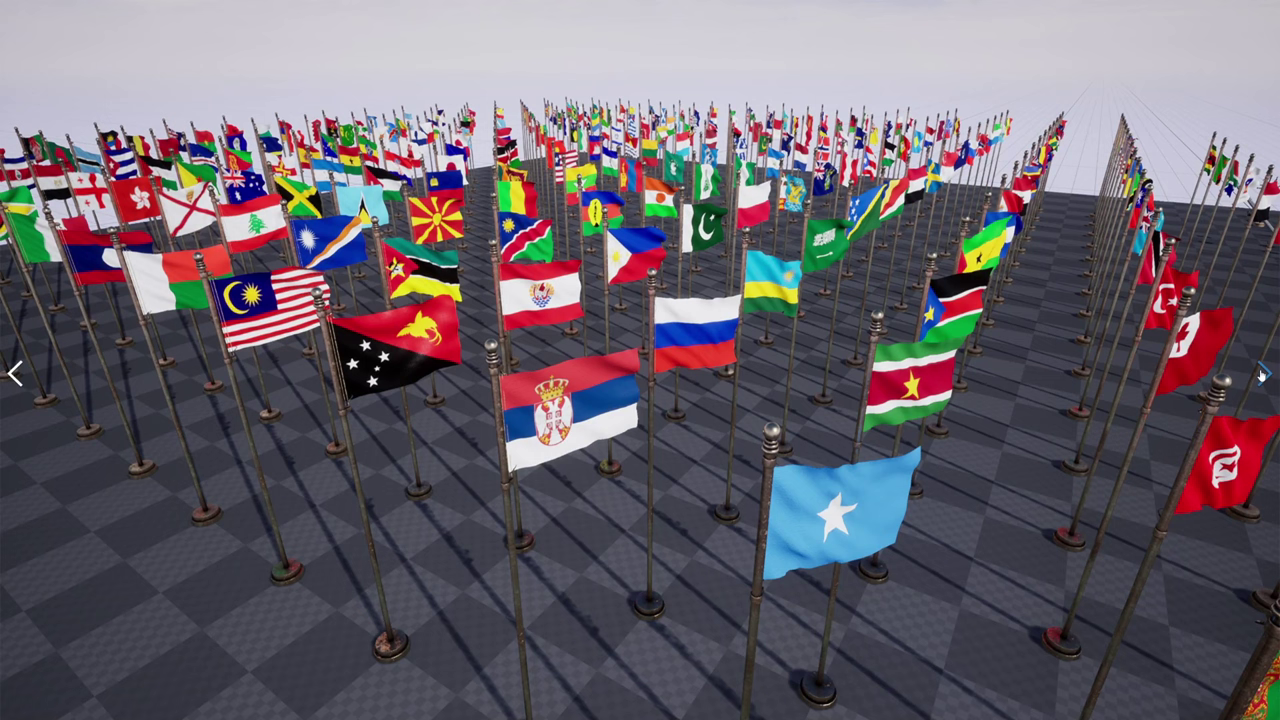
{"action": "left_click", "coordinate": [1262, 374]}
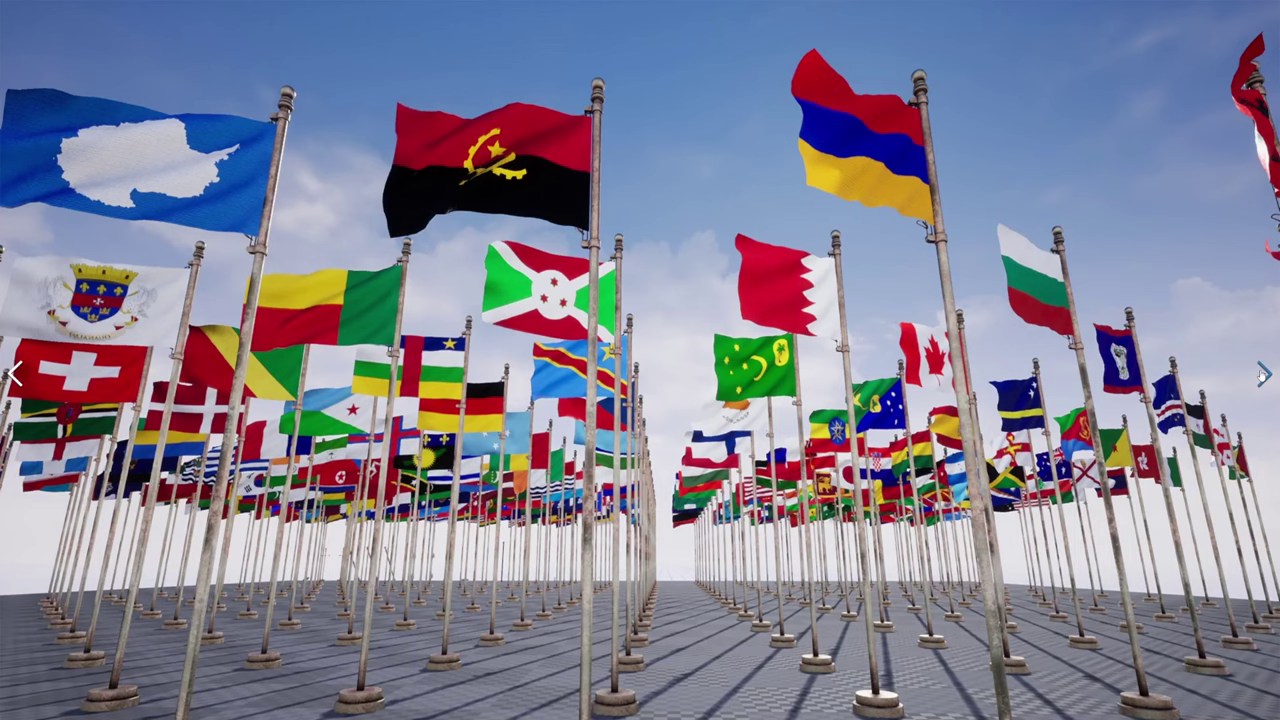
{"action": "left_click", "coordinate": [1262, 374]}
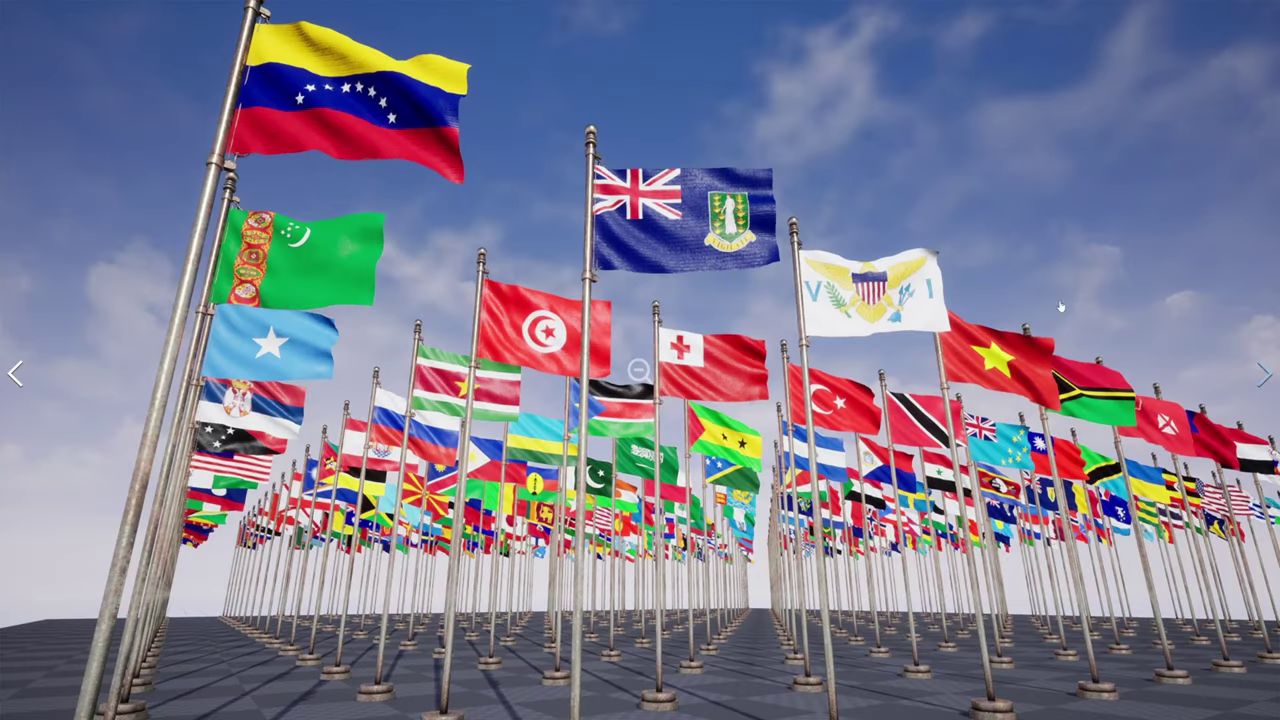
{"action": "left_click", "coordinate": [1260, 374]}
{"action": "key", "text": "Escape"}
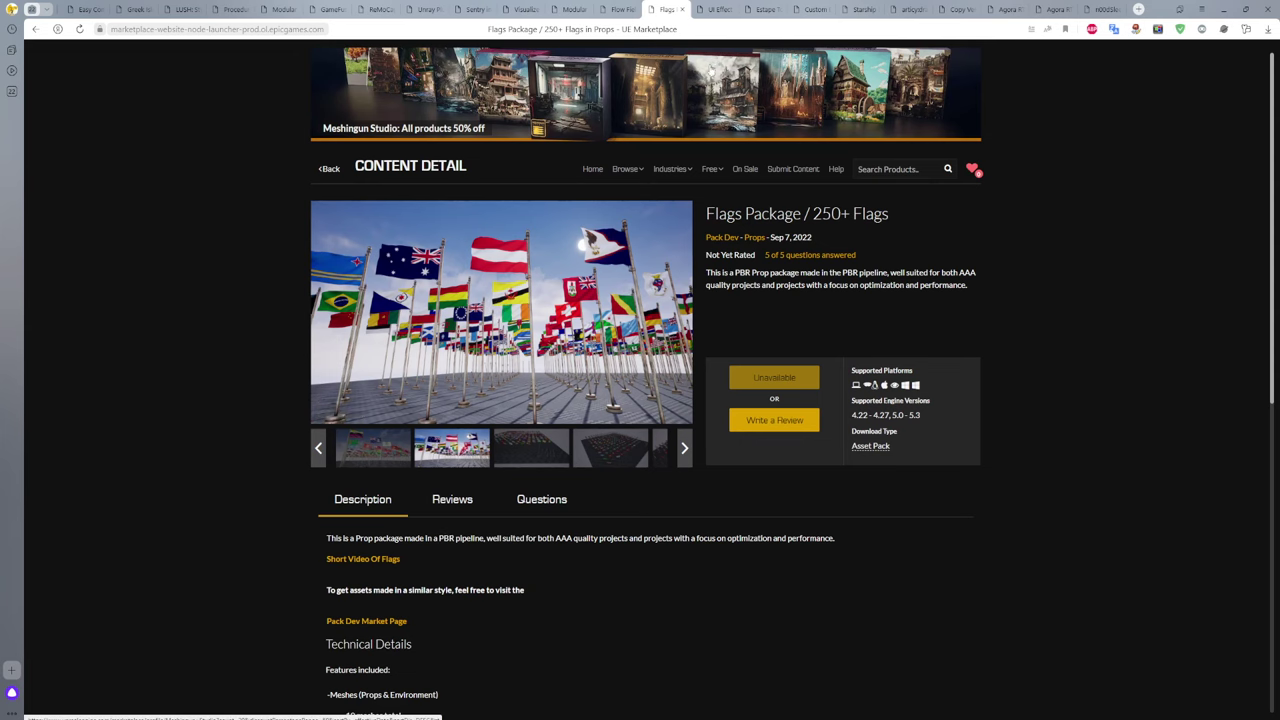
{"action": "left_click", "coordinate": [716, 9]}
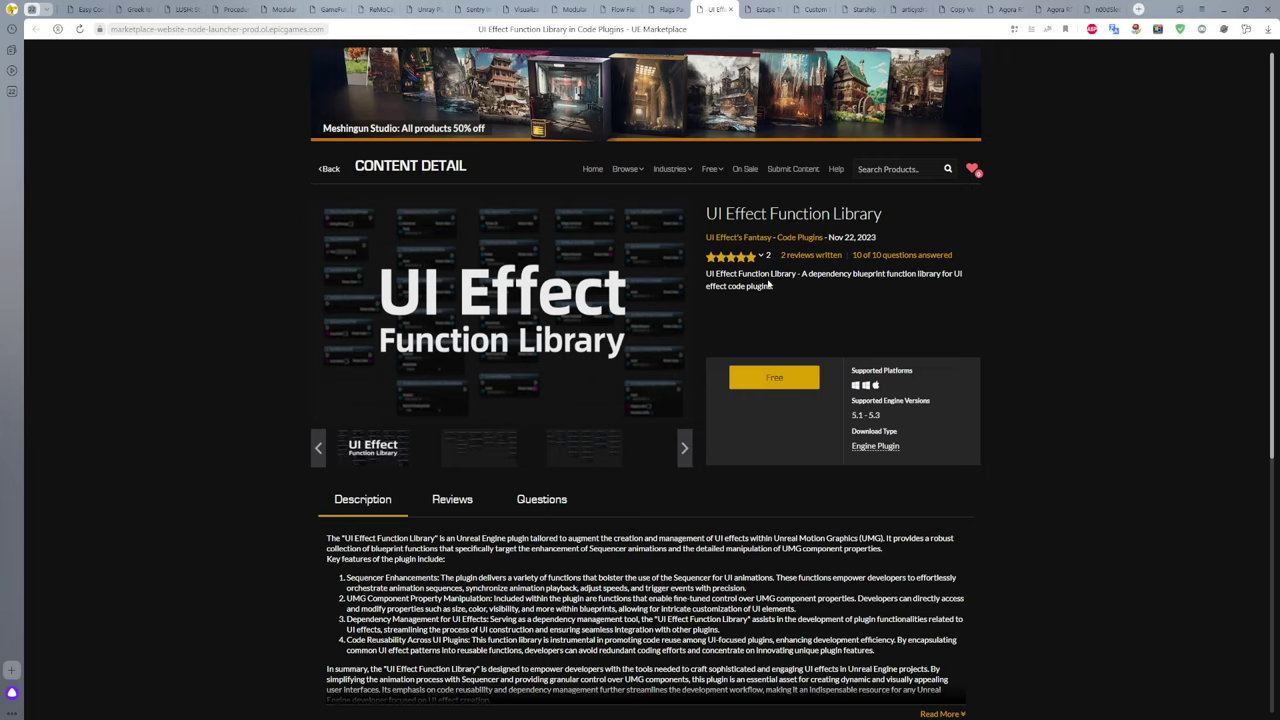
Step: View the UI Effect preview and node graph images full-screen, then skim the page details
{"action": "left_click", "coordinate": [502, 318]}
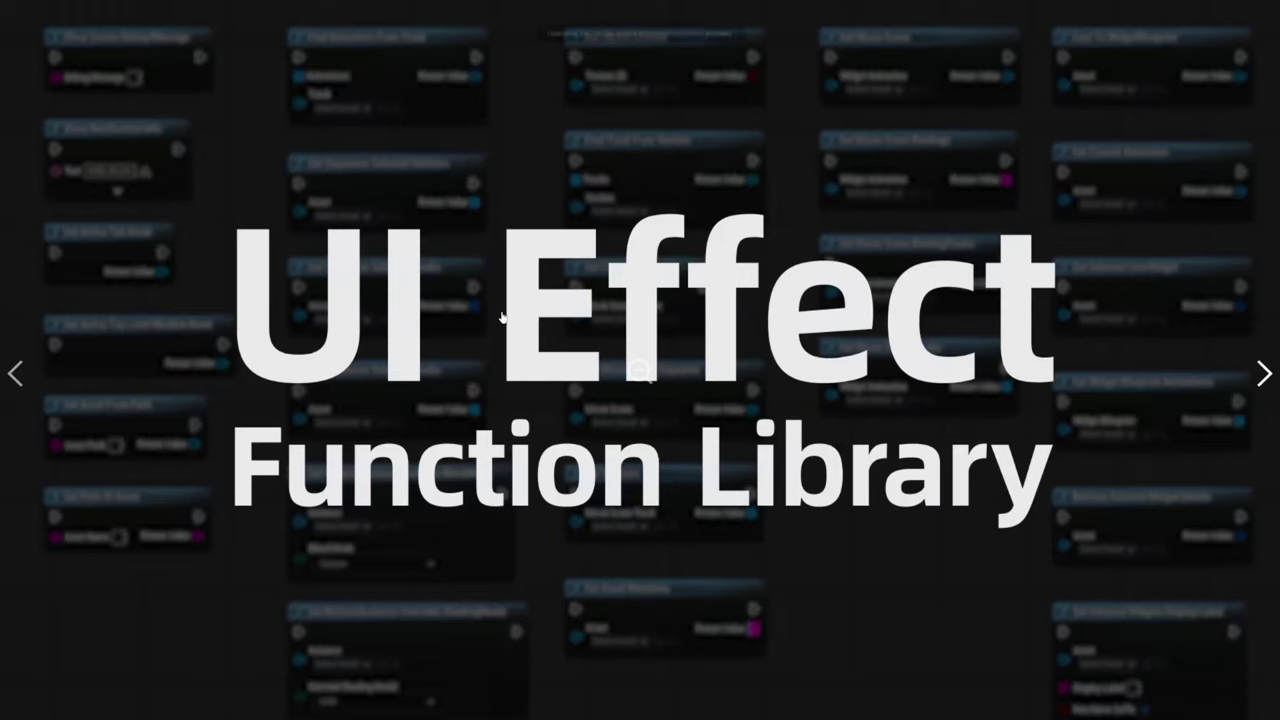
{"action": "left_click", "coordinate": [1249, 375]}
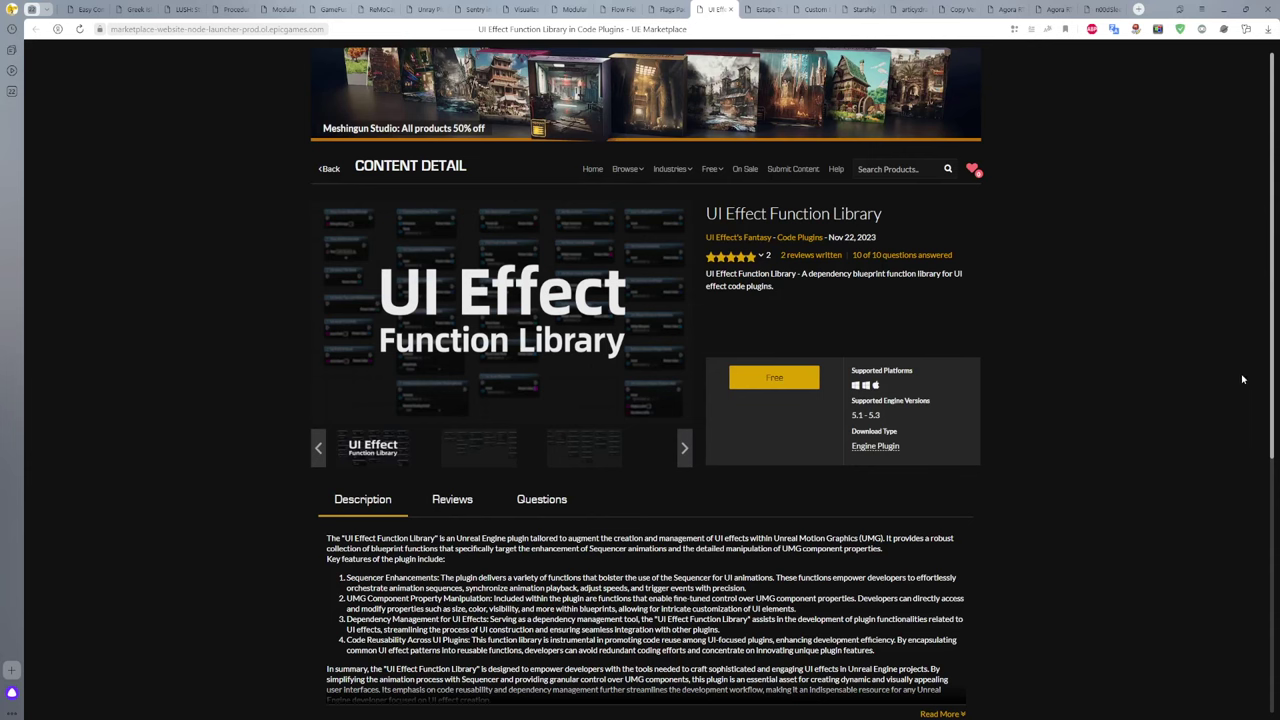
{"action": "left_click", "coordinate": [480, 447]}
{"action": "left_click", "coordinate": [588, 296]}
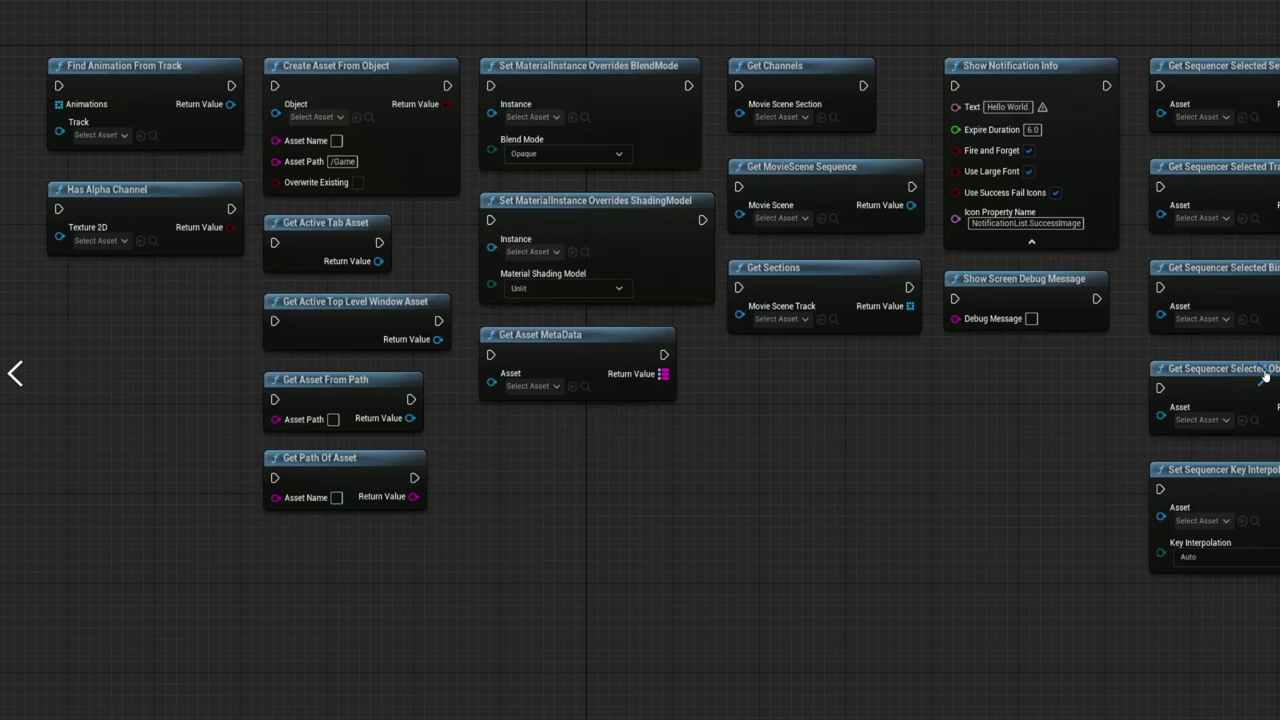
{"action": "left_click", "coordinate": [1263, 374]}
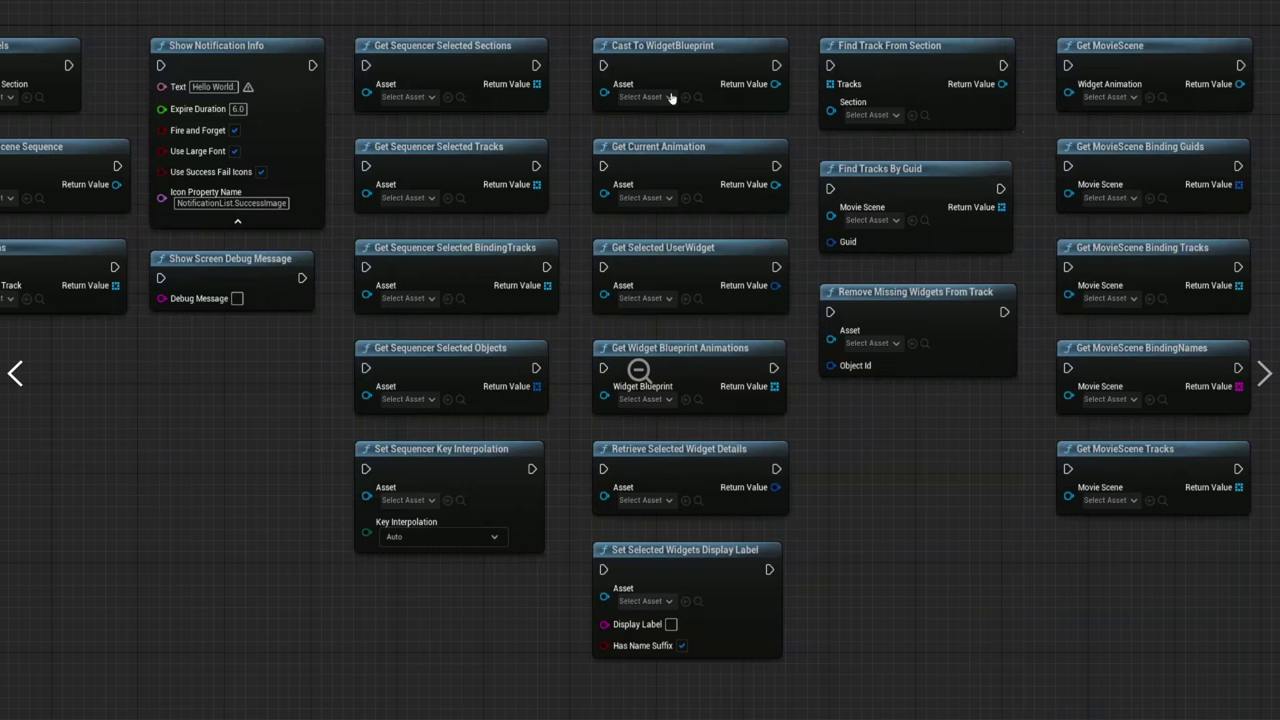
{"action": "left_click", "coordinate": [1265, 376]}
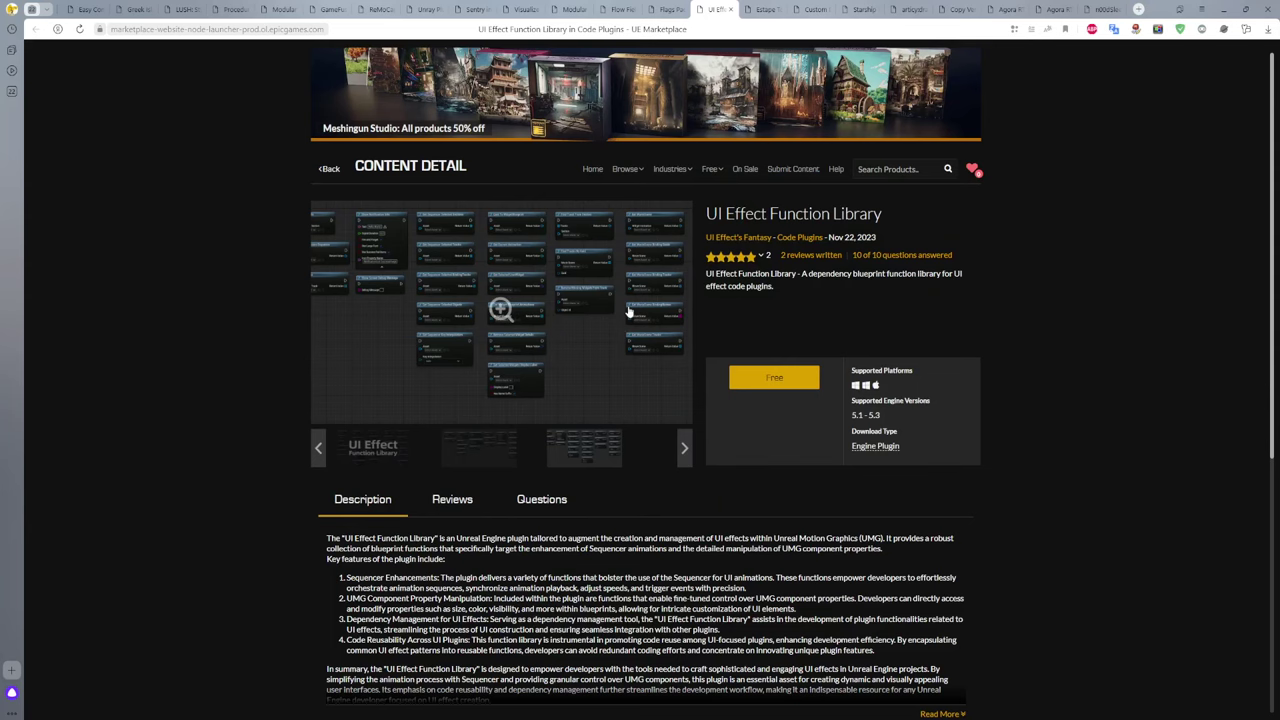
{"action": "scroll", "coordinate": [638, 530], "scroll_direction": "down", "scroll_amount": 3}
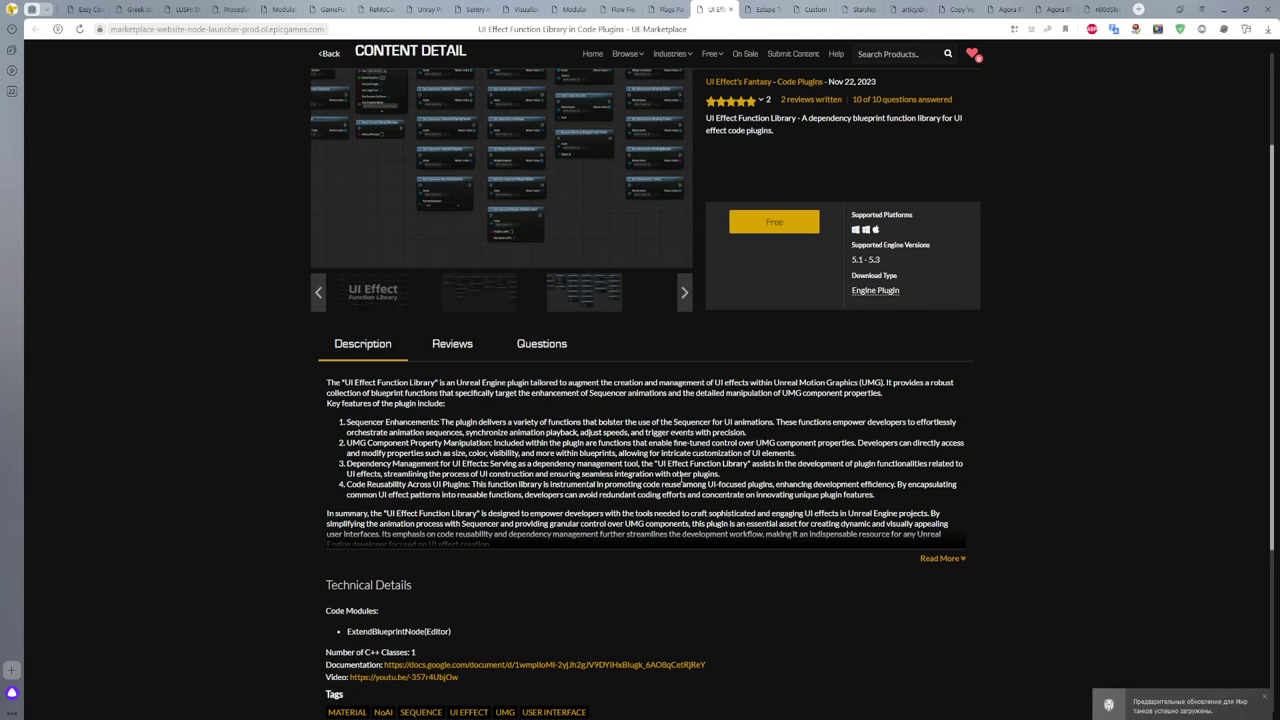
{"action": "scroll", "coordinate": [680, 480], "scroll_direction": "up", "scroll_amount": 2}
{"action": "key", "text": "ctrl+Tab"}
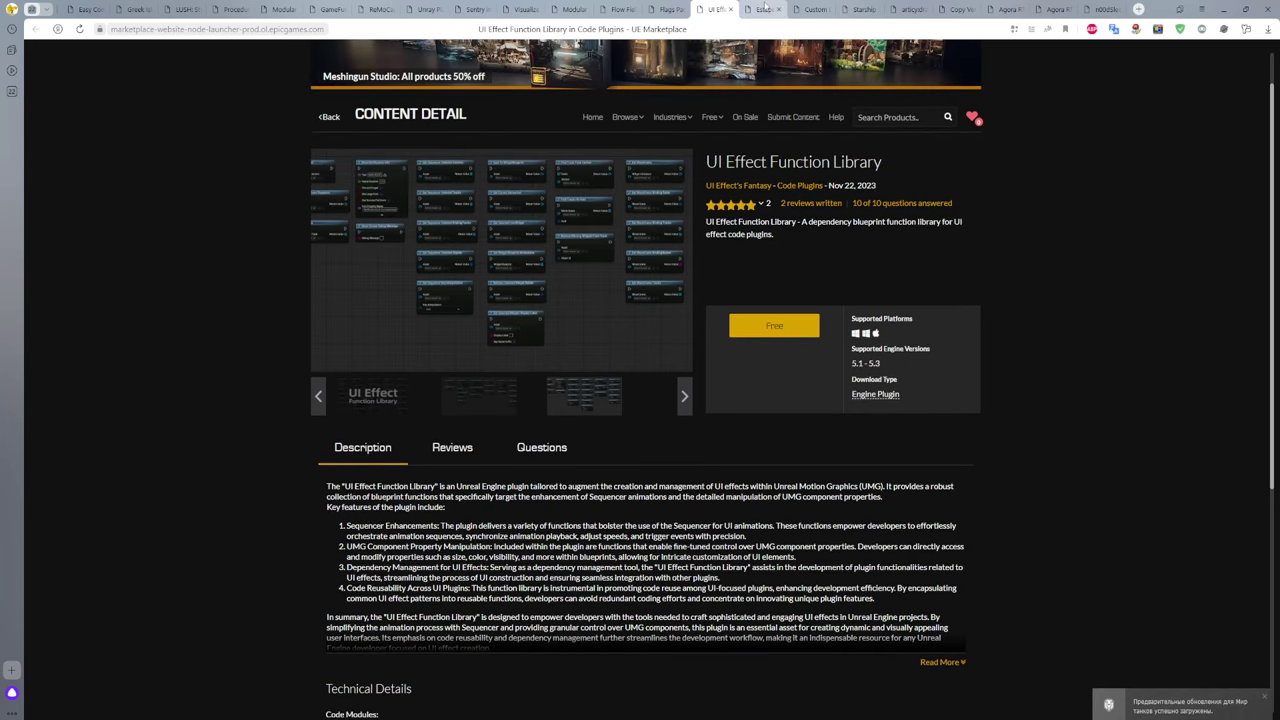
Step: Translate the Estape Tools tagline into Russian
{"action": "triple_click", "coordinate": [701, 215]}
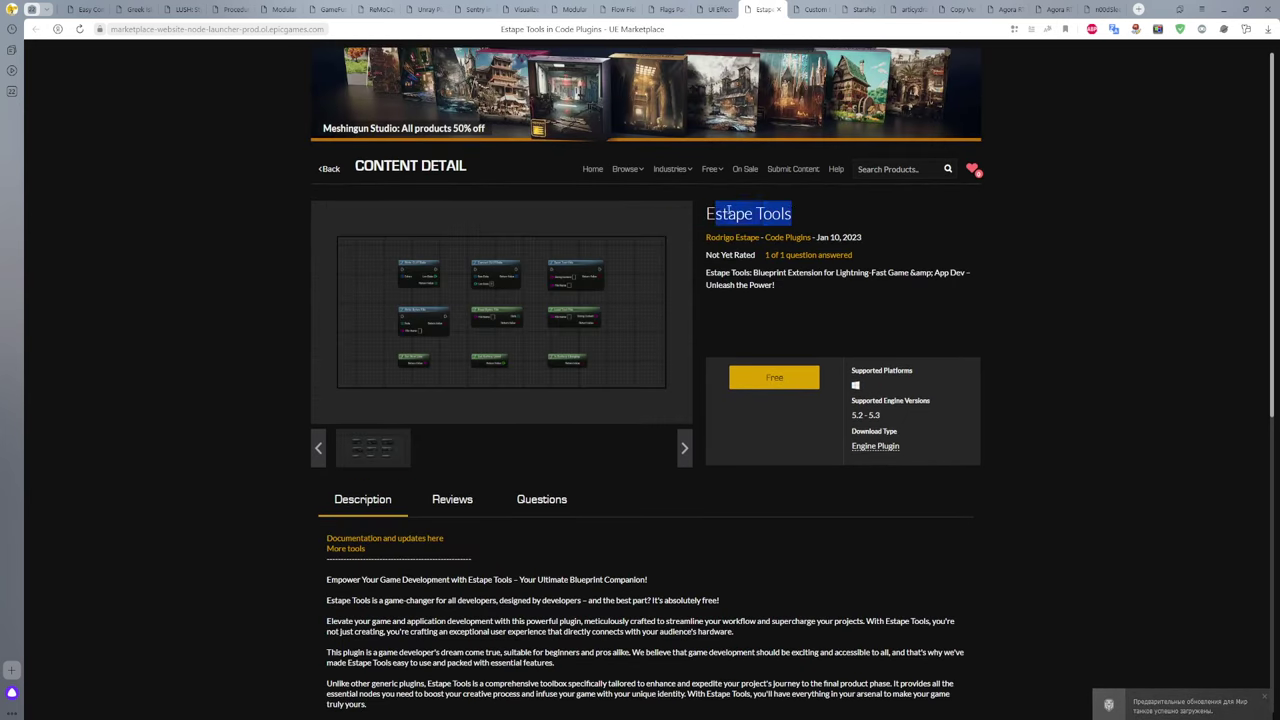
{"action": "left_click", "coordinate": [701, 215]}
{"action": "left_click_drag", "start_coordinate": [786, 290], "coordinate": [707, 272]}
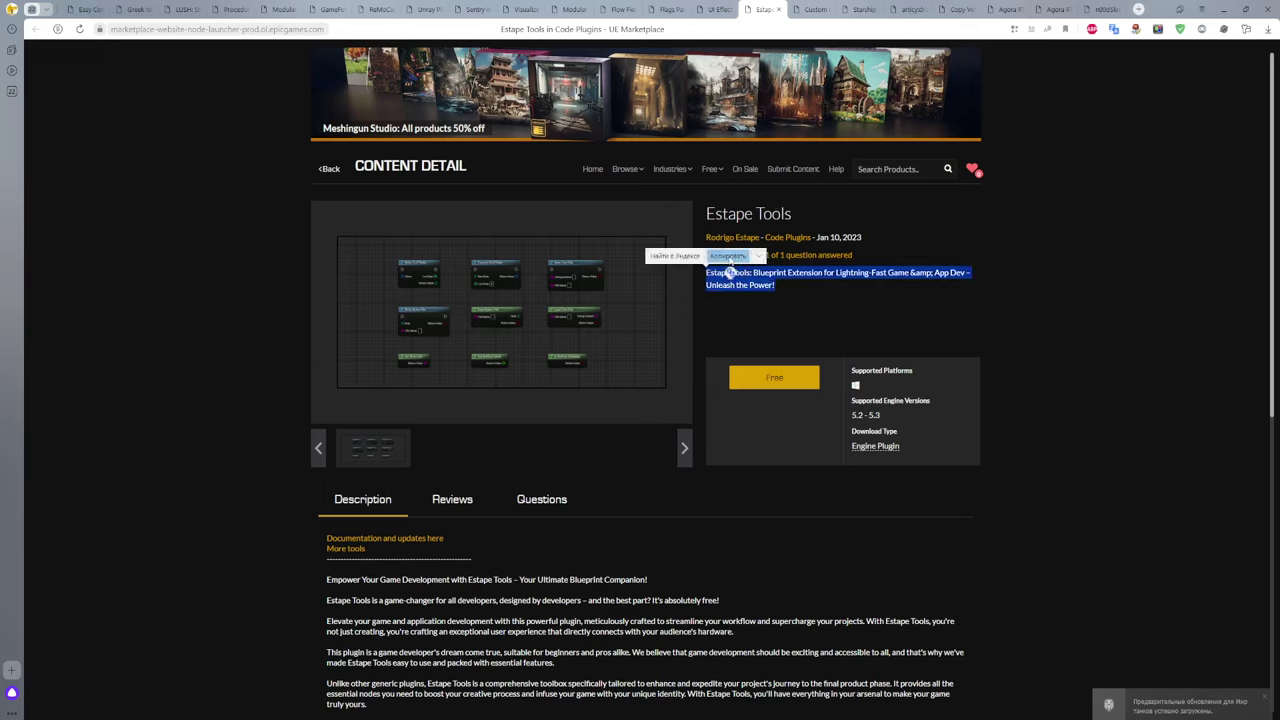
{"action": "left_click", "coordinate": [731, 266]}
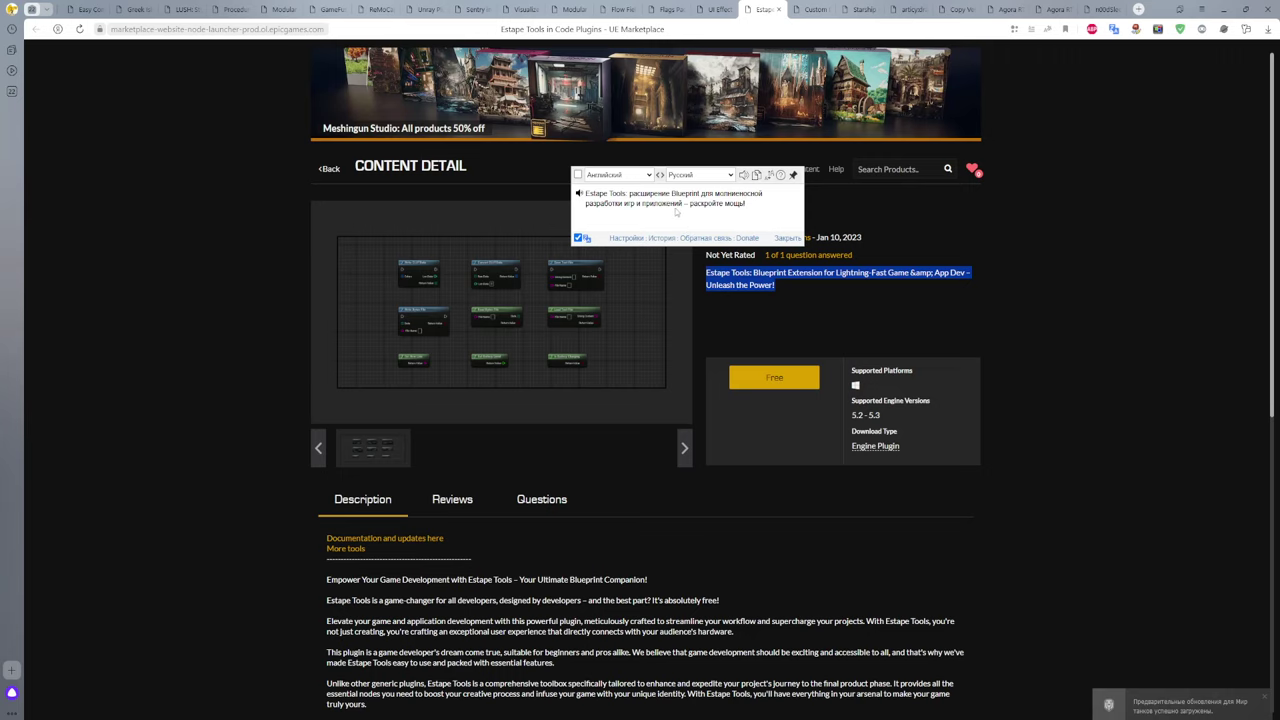
Step: Examine the Estape Tools node screenshot full-size, opening it twice
{"action": "left_click", "coordinate": [491, 306]}
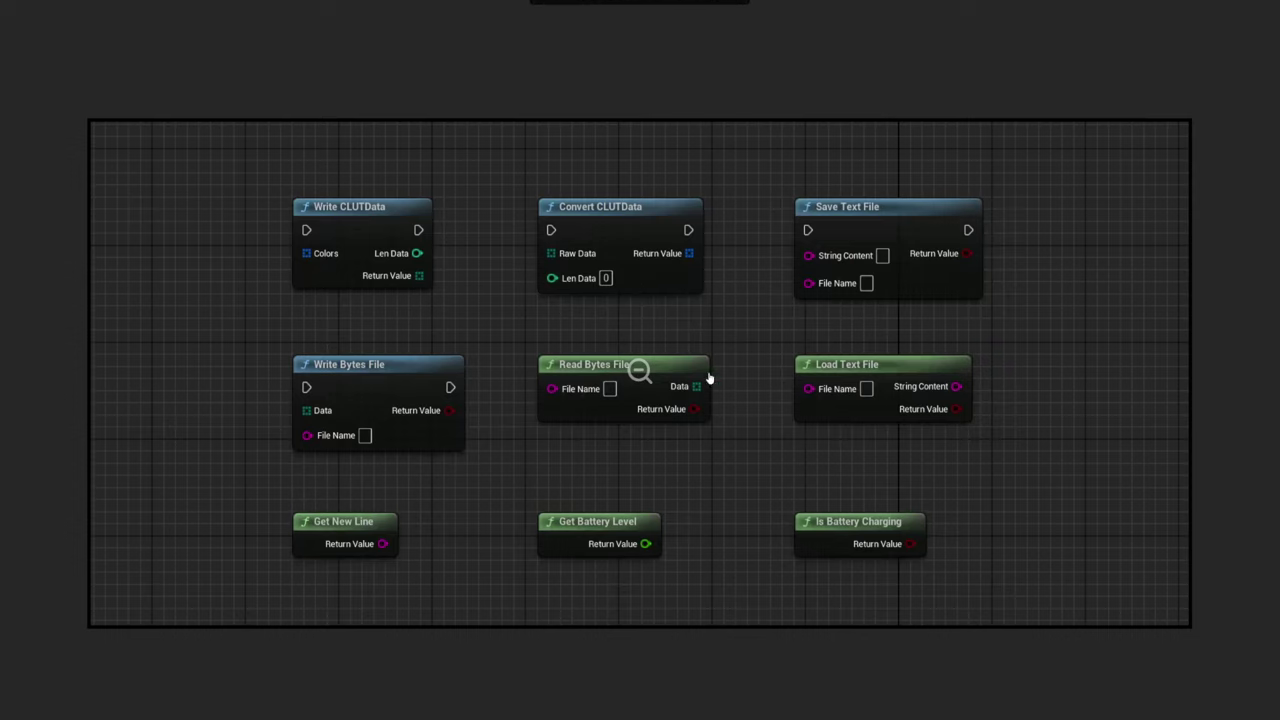
{"action": "left_click", "coordinate": [1243, 373]}
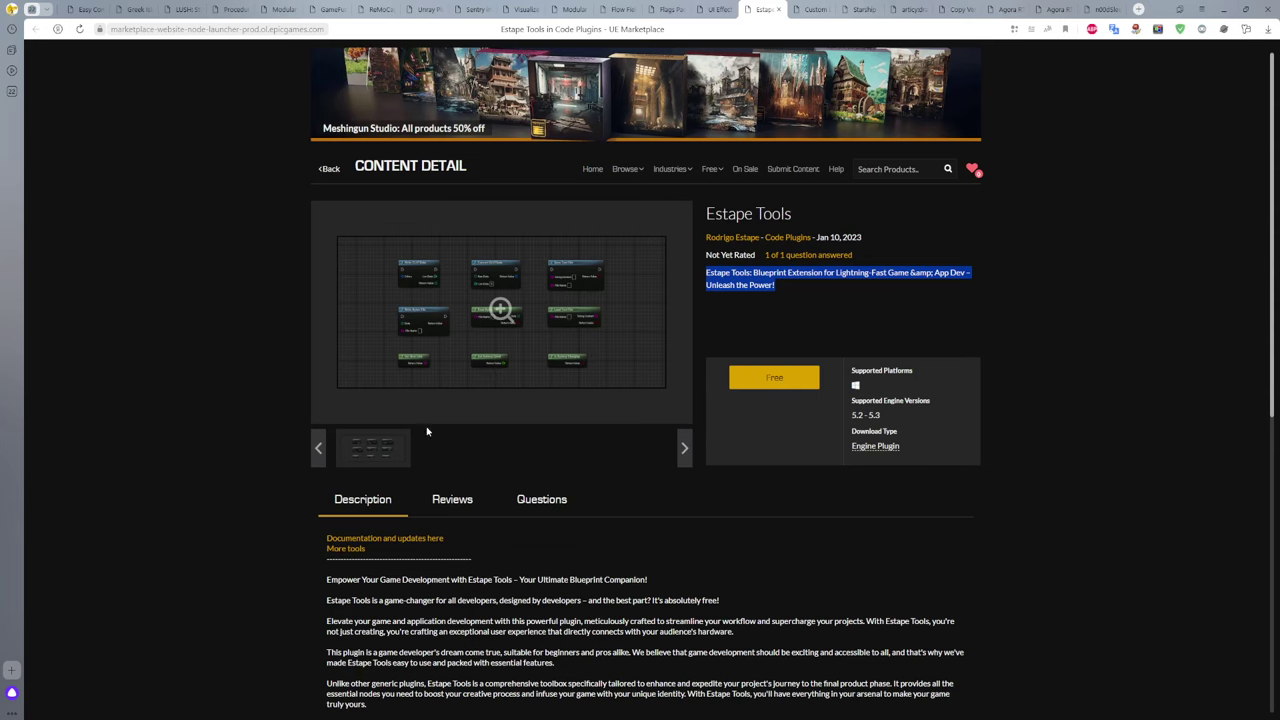
{"action": "scroll", "coordinate": [567, 418], "scroll_direction": "down", "scroll_amount": 2}
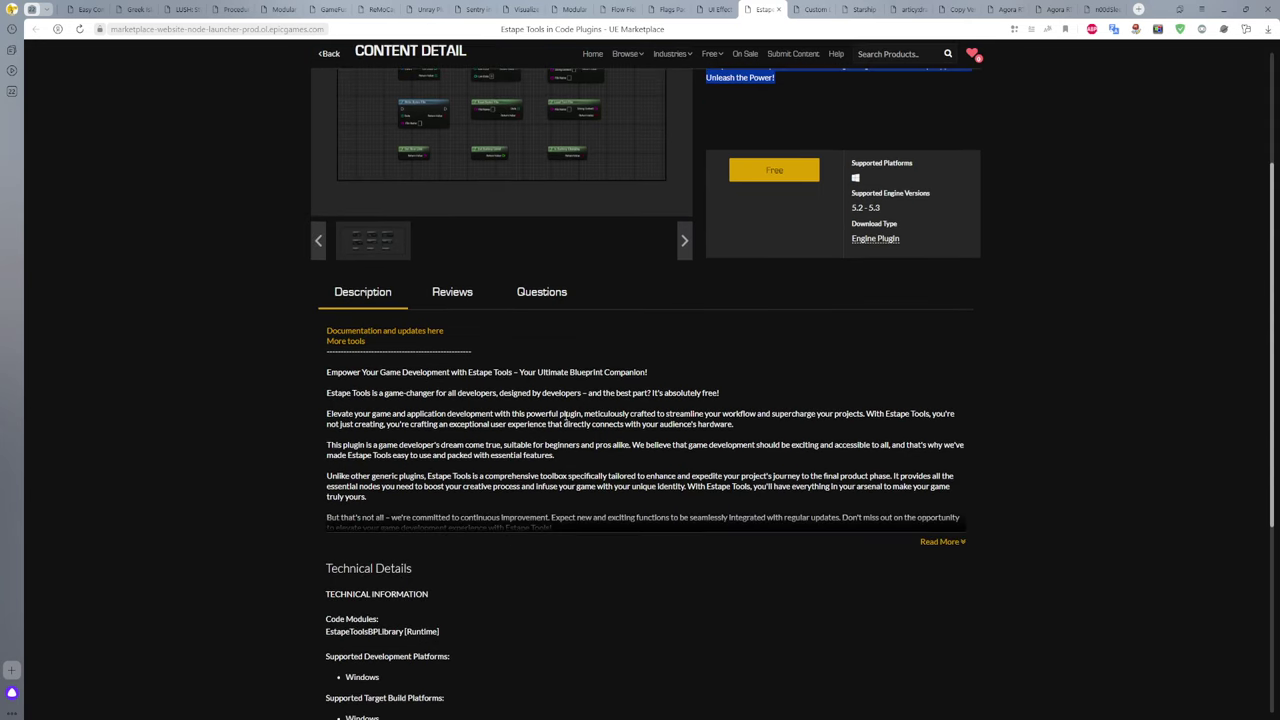
{"action": "scroll", "coordinate": [566, 418], "scroll_direction": "up", "scroll_amount": 3}
{"action": "left_click", "coordinate": [500, 306]}
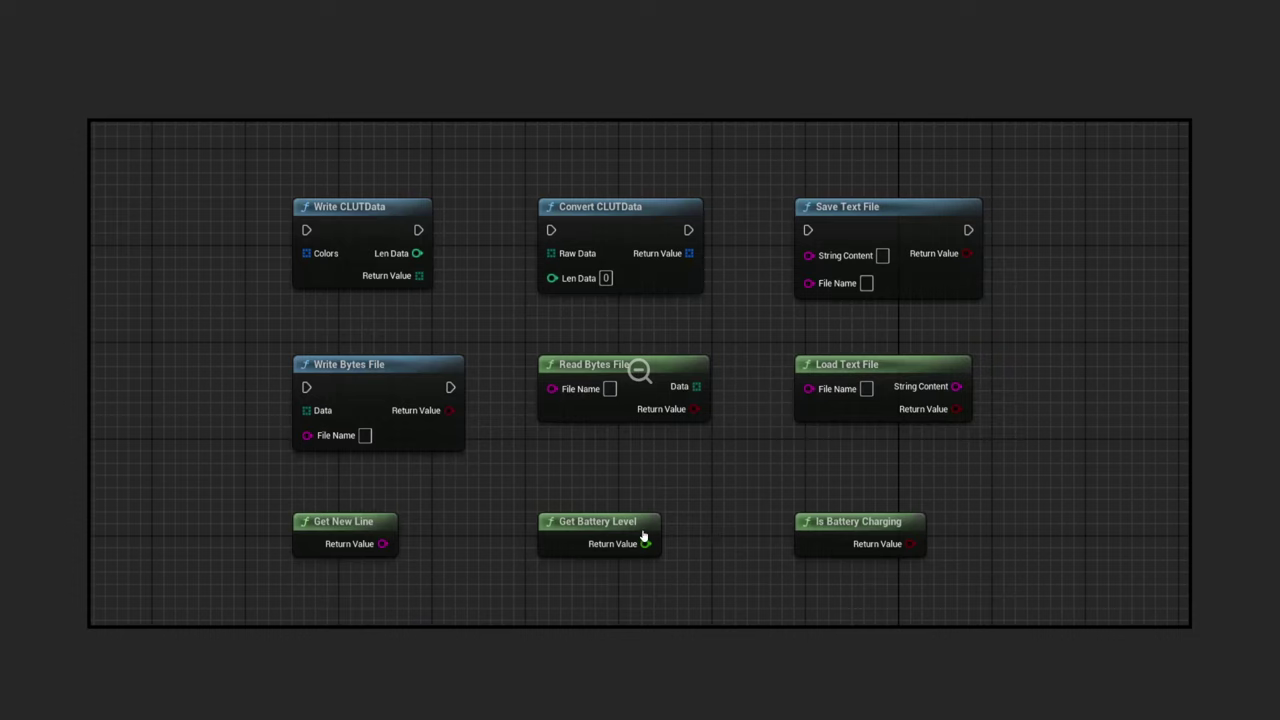
{"action": "left_click", "coordinate": [1205, 523]}
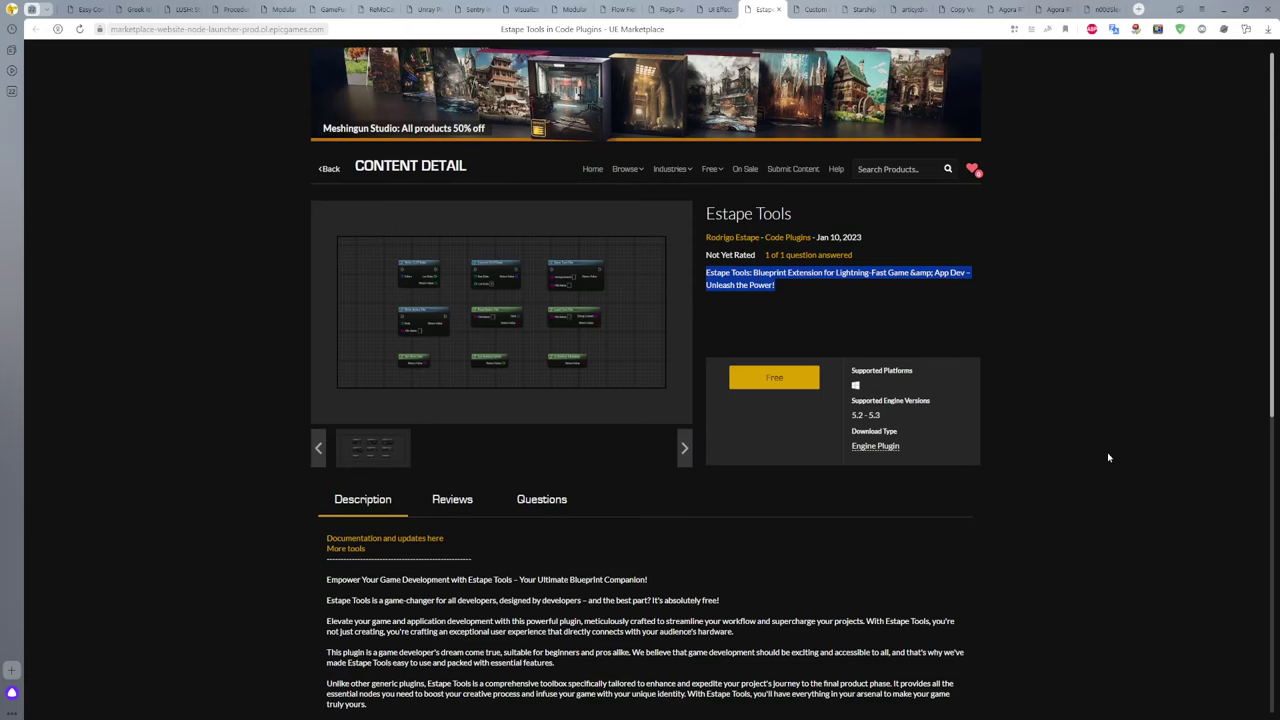
Step: View the Custom Details Sections Before, After and editor-settings screenshots, then select the summary line
{"action": "left_click", "coordinate": [813, 10]}
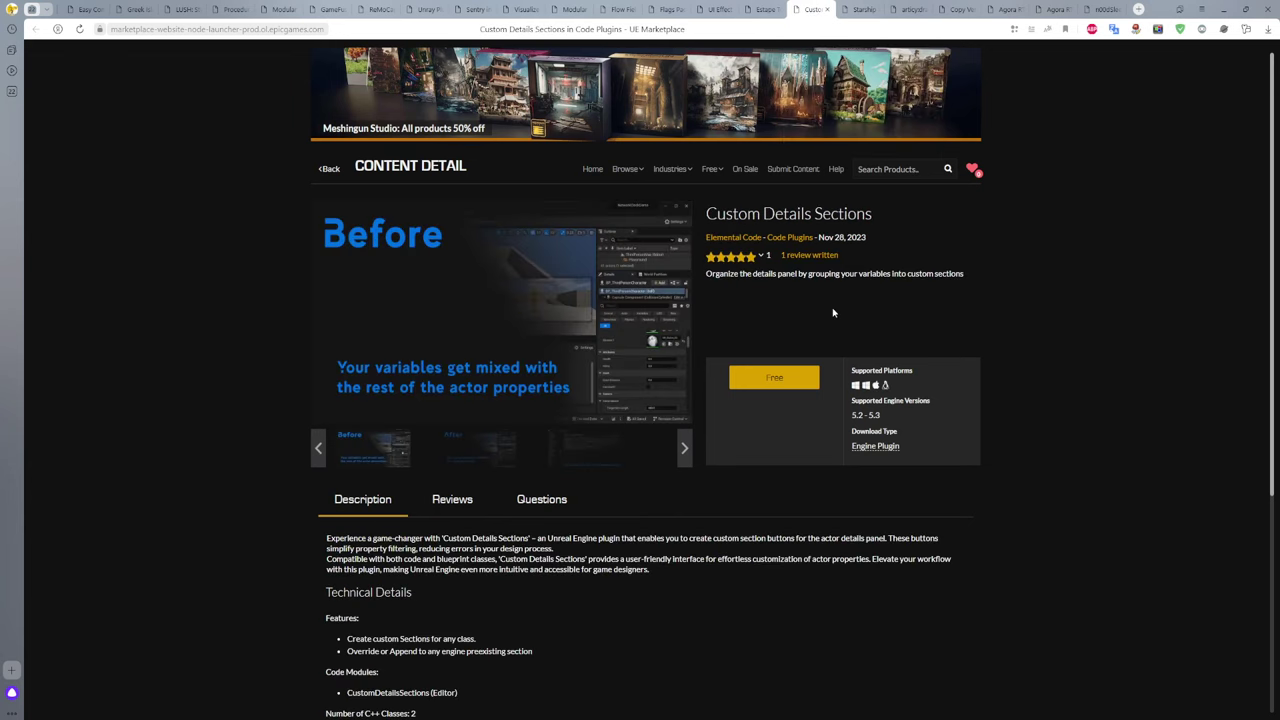
{"action": "left_click", "coordinate": [508, 312]}
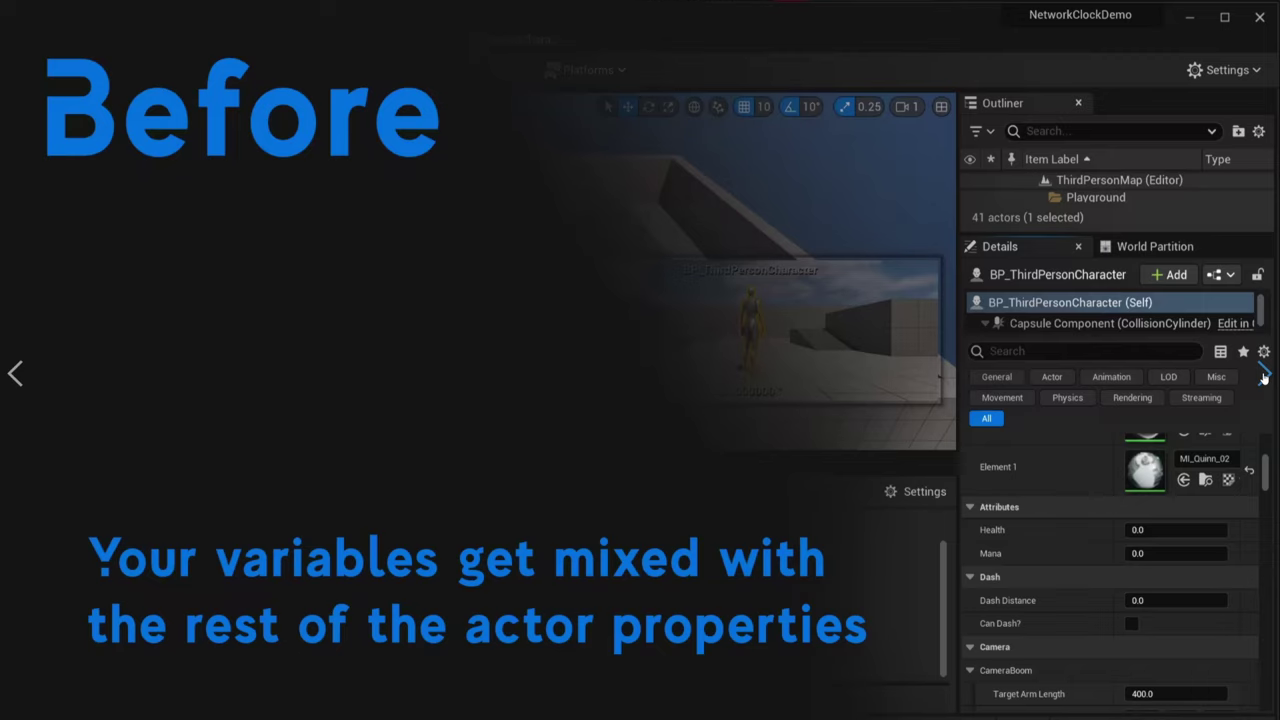
{"action": "left_click", "coordinate": [1263, 376]}
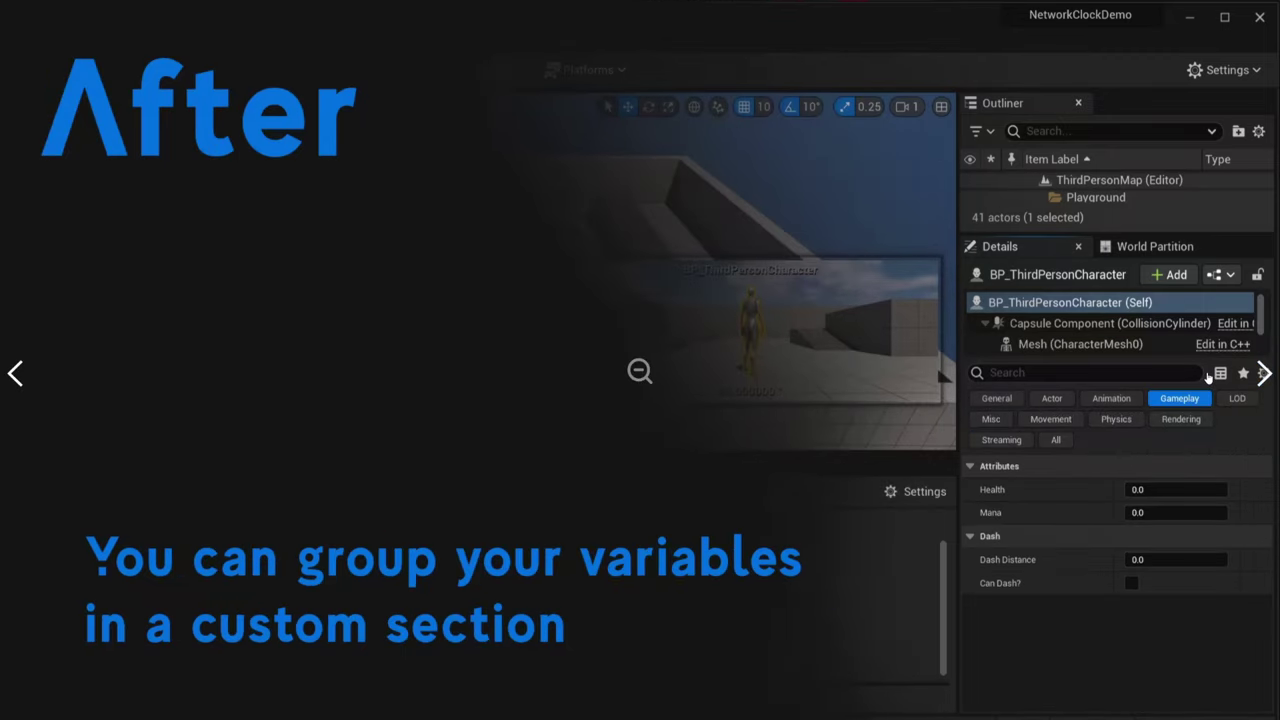
{"action": "left_click", "coordinate": [1265, 376]}
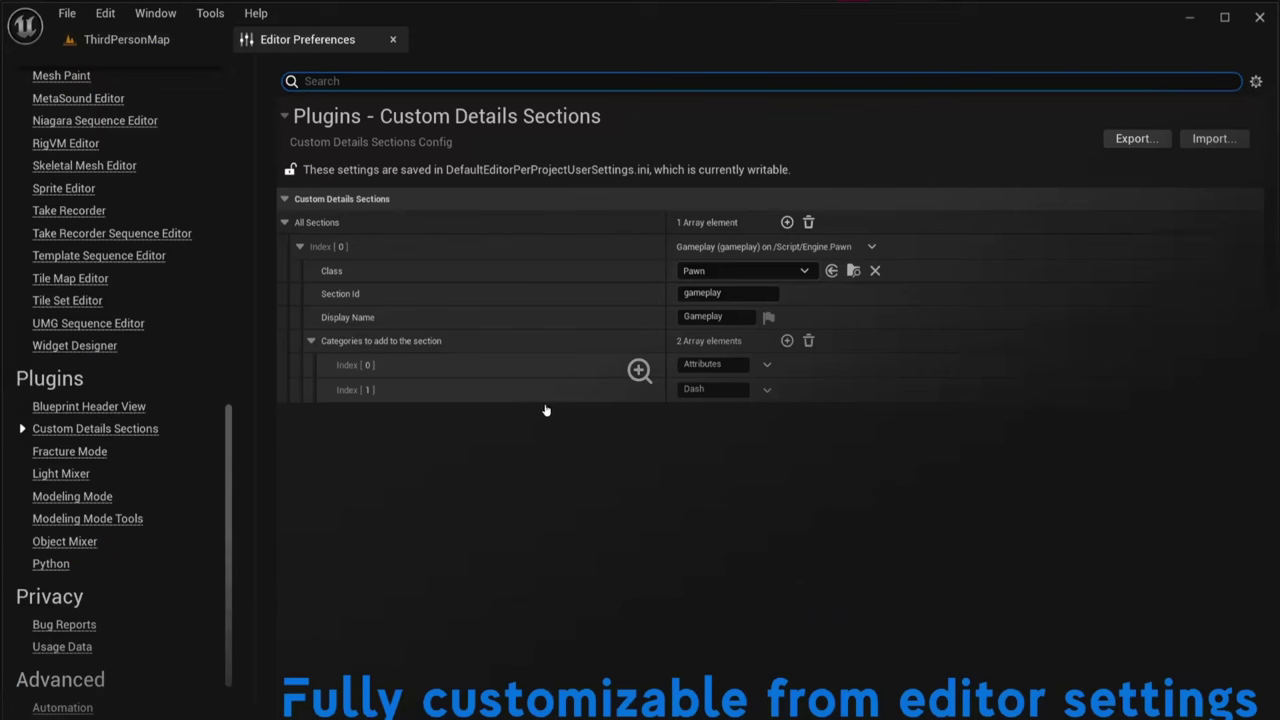
{"action": "key", "text": "Escape"}
{"action": "left_click_drag", "start_coordinate": [705, 275], "coordinate": [961, 273]}
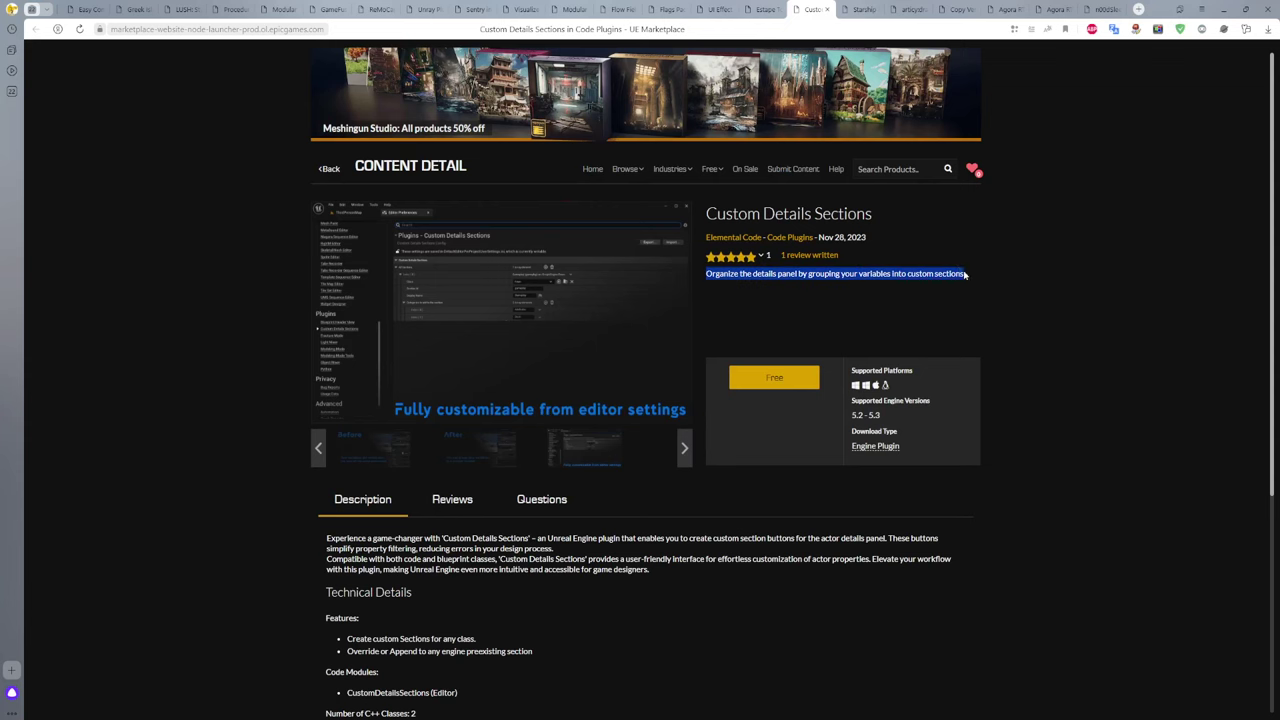
Step: Translate the Custom Details Sections summary and description paragraph into Russian
{"action": "left_click", "coordinate": [986, 290]}
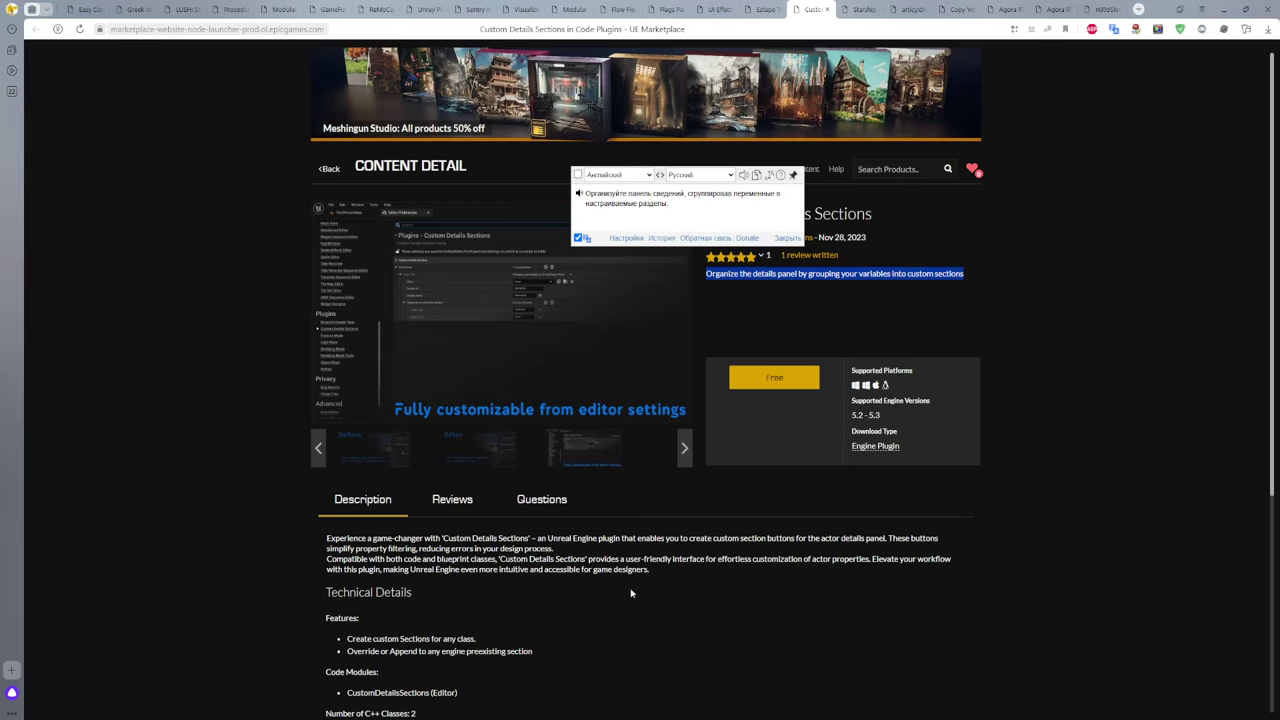
{"action": "left_click", "coordinate": [672, 575]}
{"action": "mouse_move", "coordinate": [674, 588]}
{"action": "left_mouse_down"}
{"action": "mouse_move", "coordinate": [368, 549]}
{"action": "mouse_move", "coordinate": [668, 574]}
{"action": "left_mouse_up"}
{"action": "left_click", "coordinate": [320, 546]}
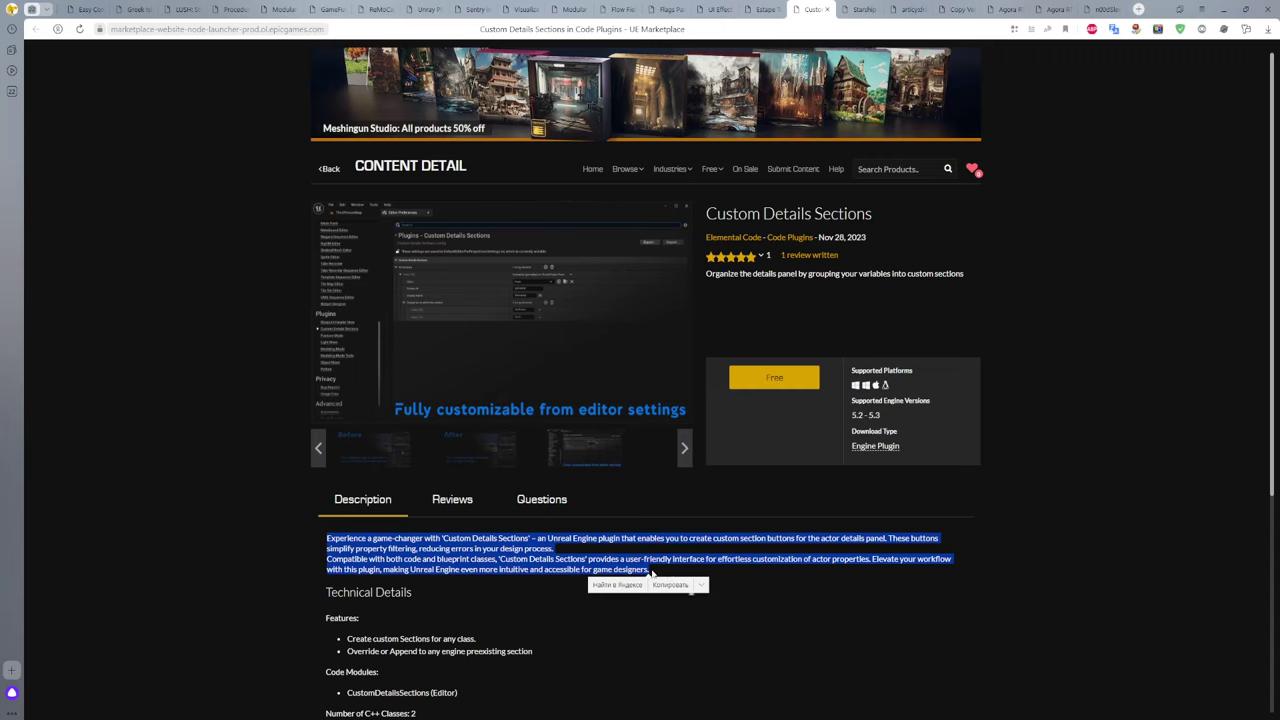
{"action": "left_click", "coordinate": [700, 585]}
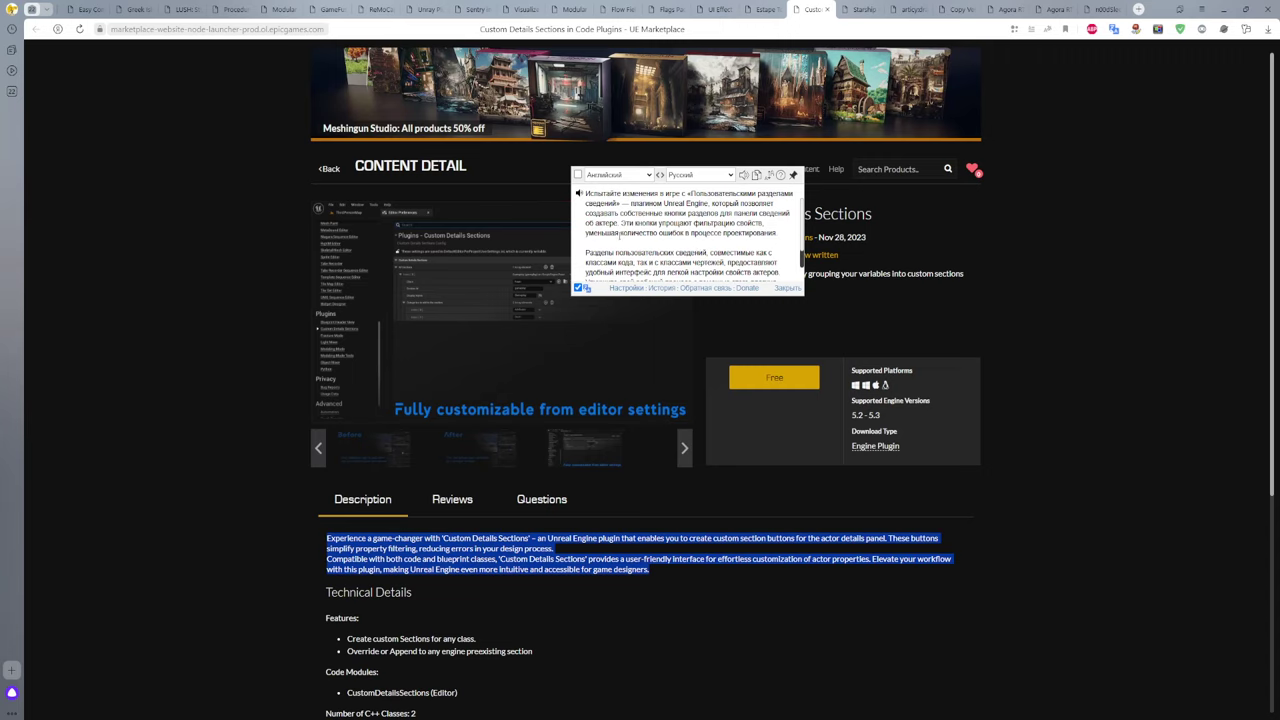
{"action": "scroll", "coordinate": [680, 235], "scroll_direction": "down", "scroll_amount": 2}
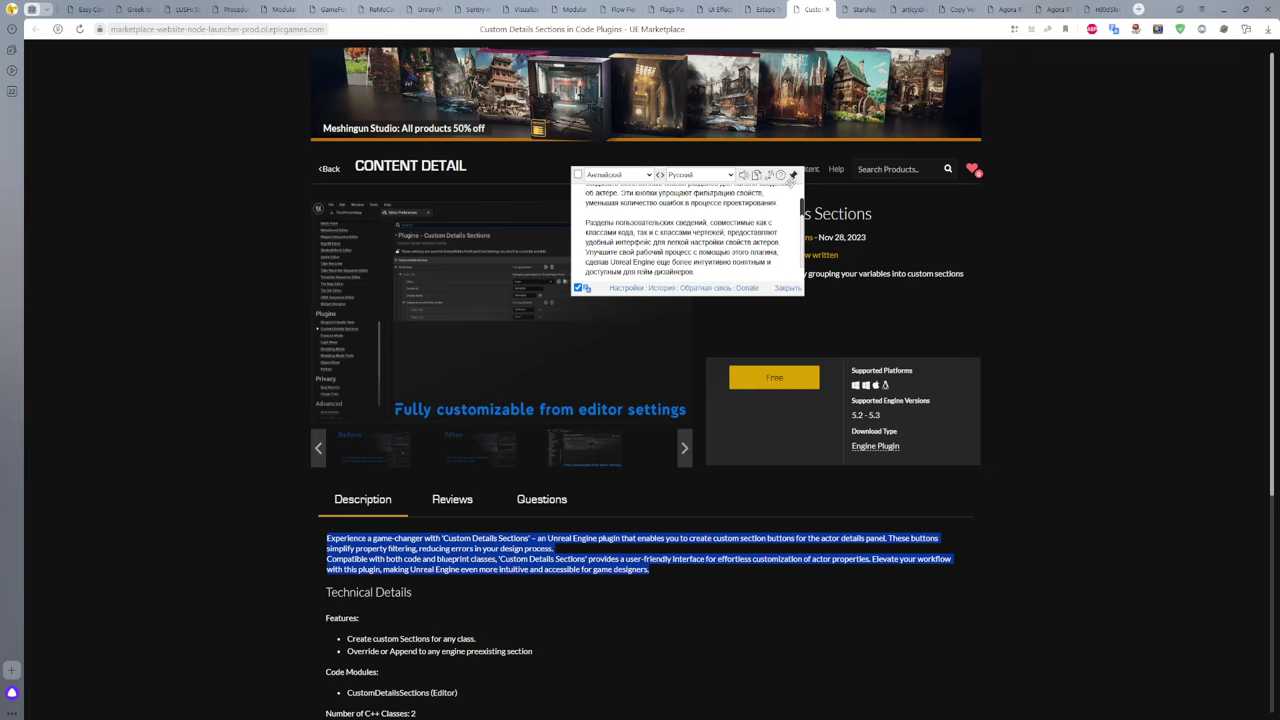
{"action": "left_click", "coordinate": [788, 288]}
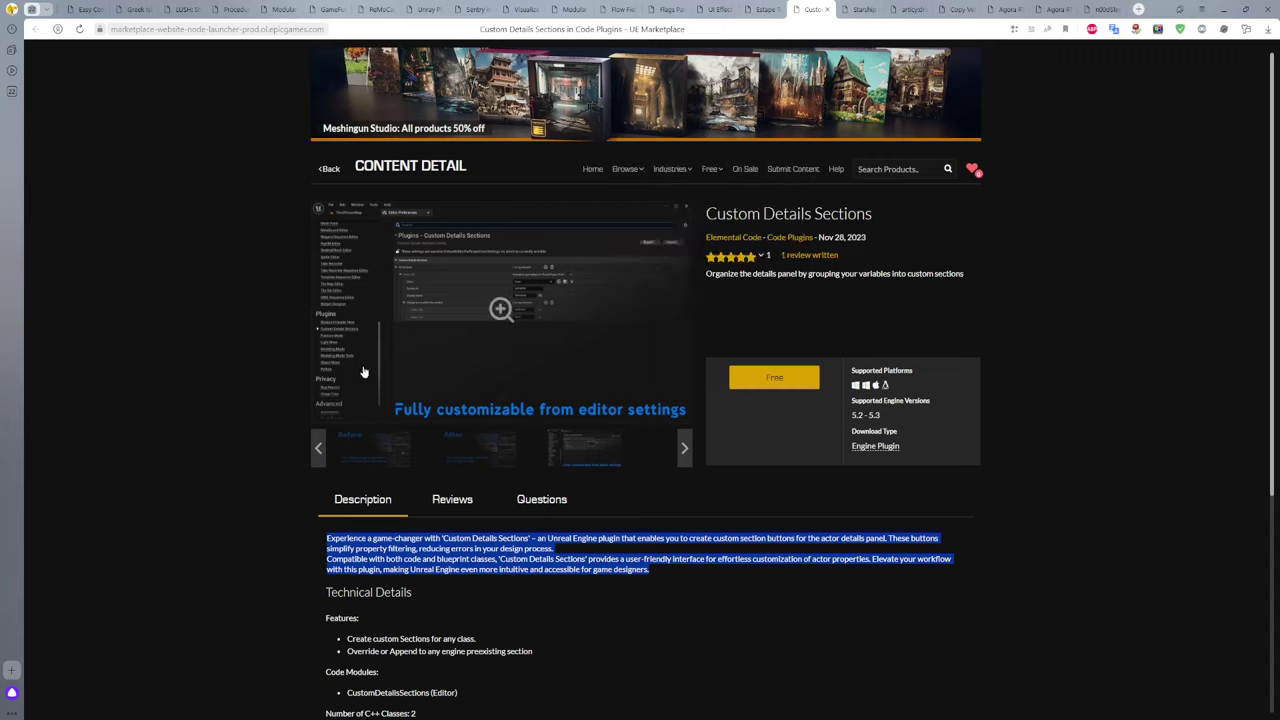
{"action": "left_click", "coordinate": [464, 450]}
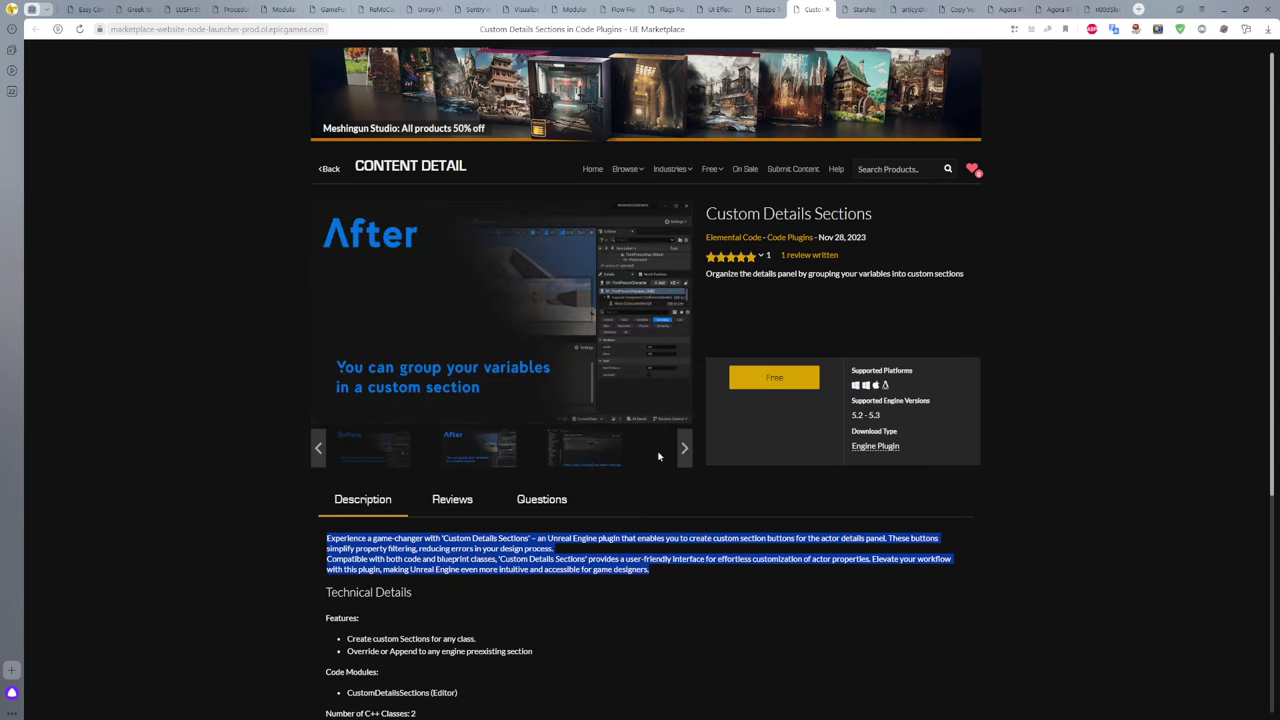
{"action": "left_click", "coordinate": [600, 326]}
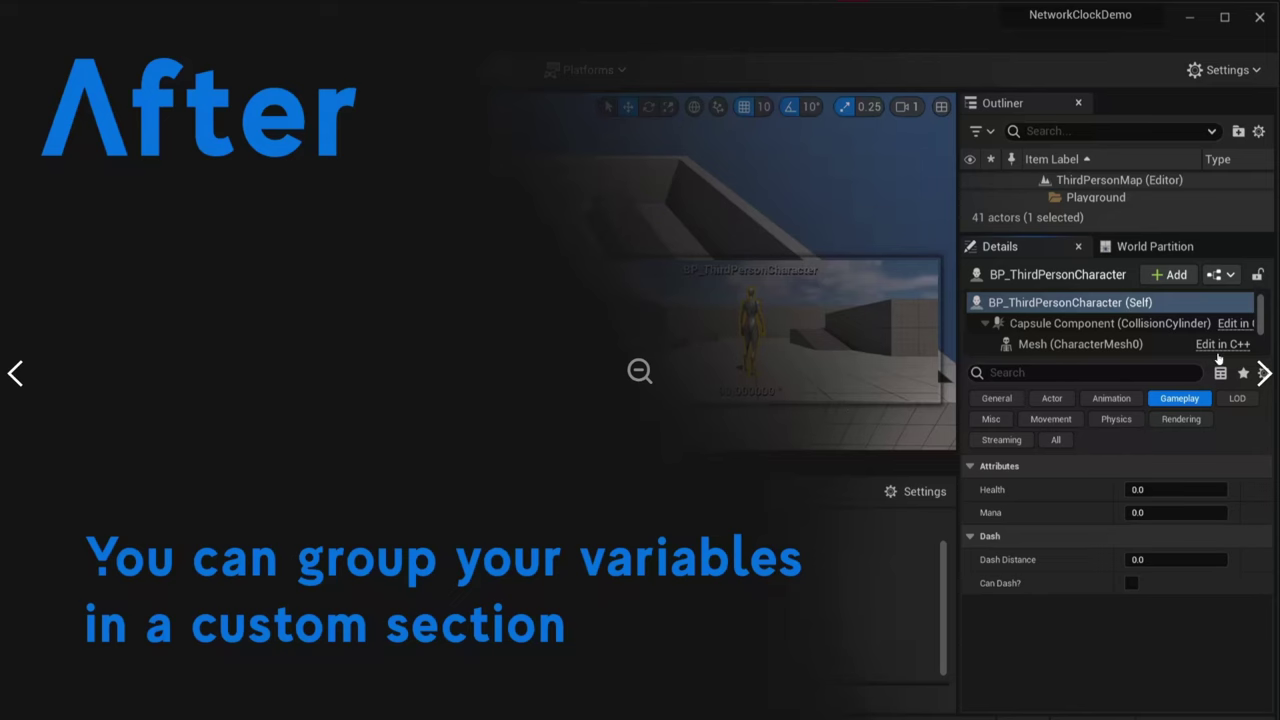
{"action": "left_click", "coordinate": [1265, 376]}
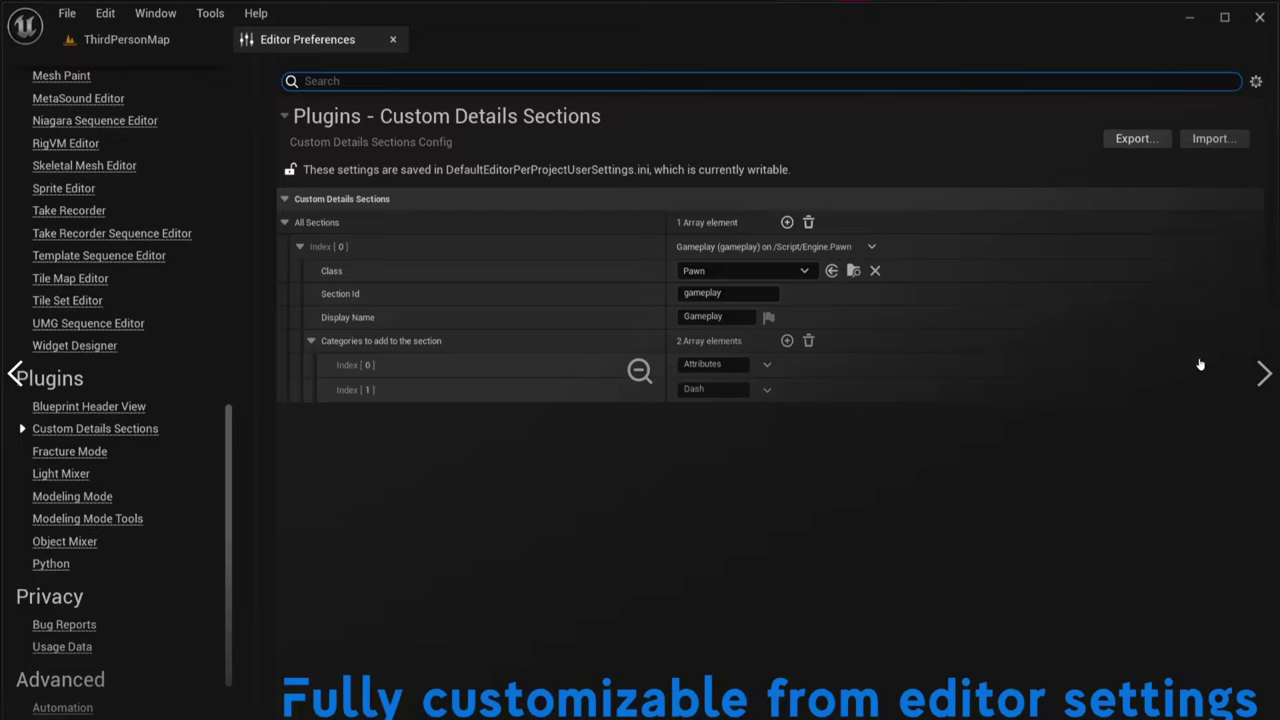
{"action": "left_click", "coordinate": [18, 378]}
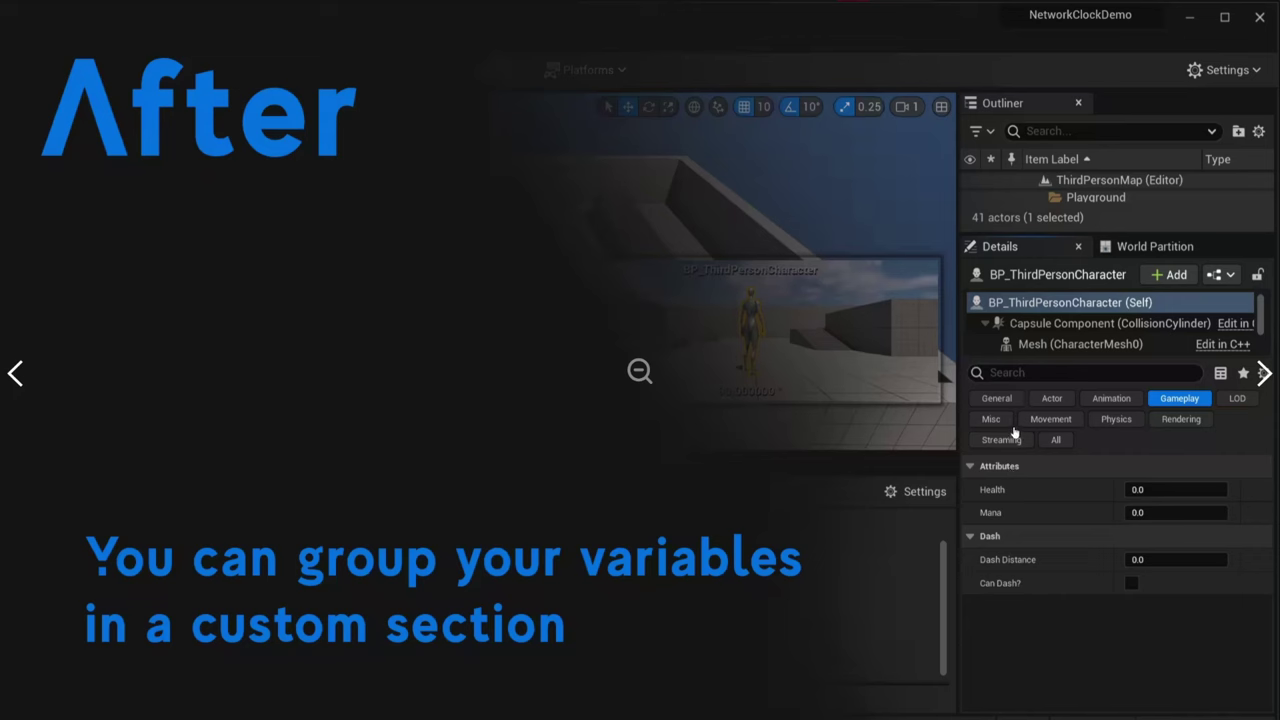
{"action": "left_click", "coordinate": [748, 382]}
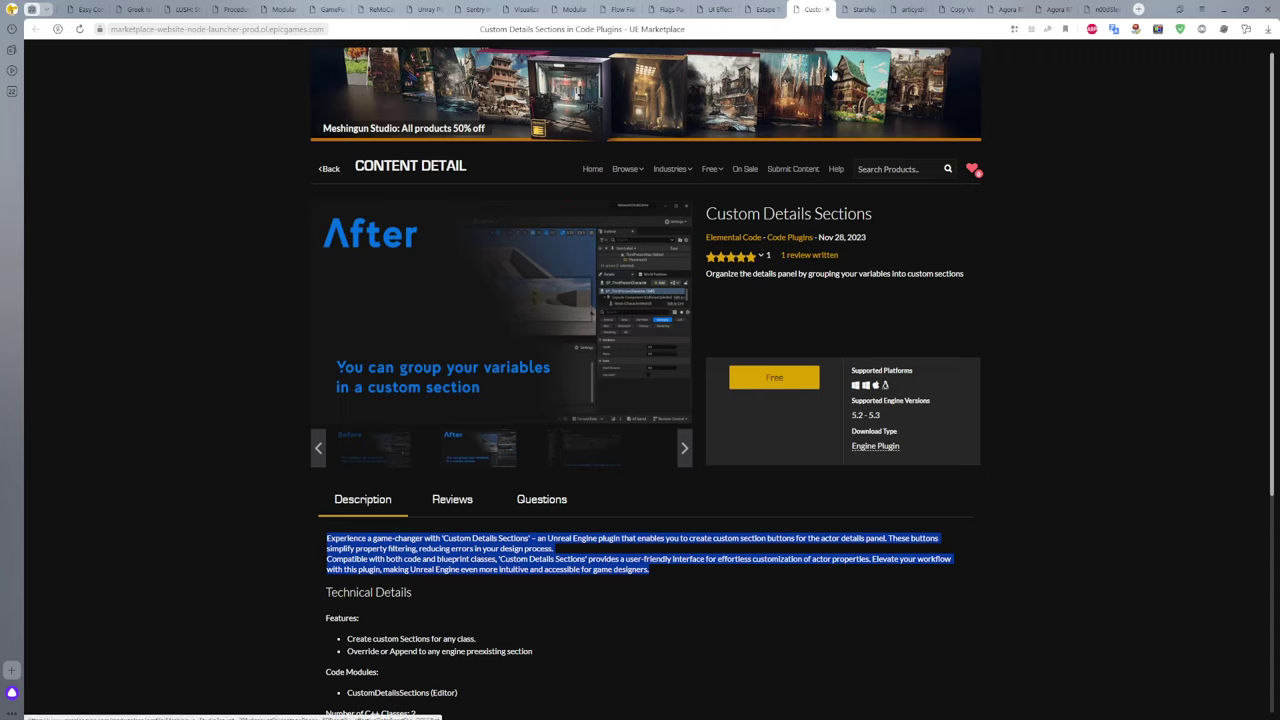
{"action": "left_click", "coordinate": [767, 257]}
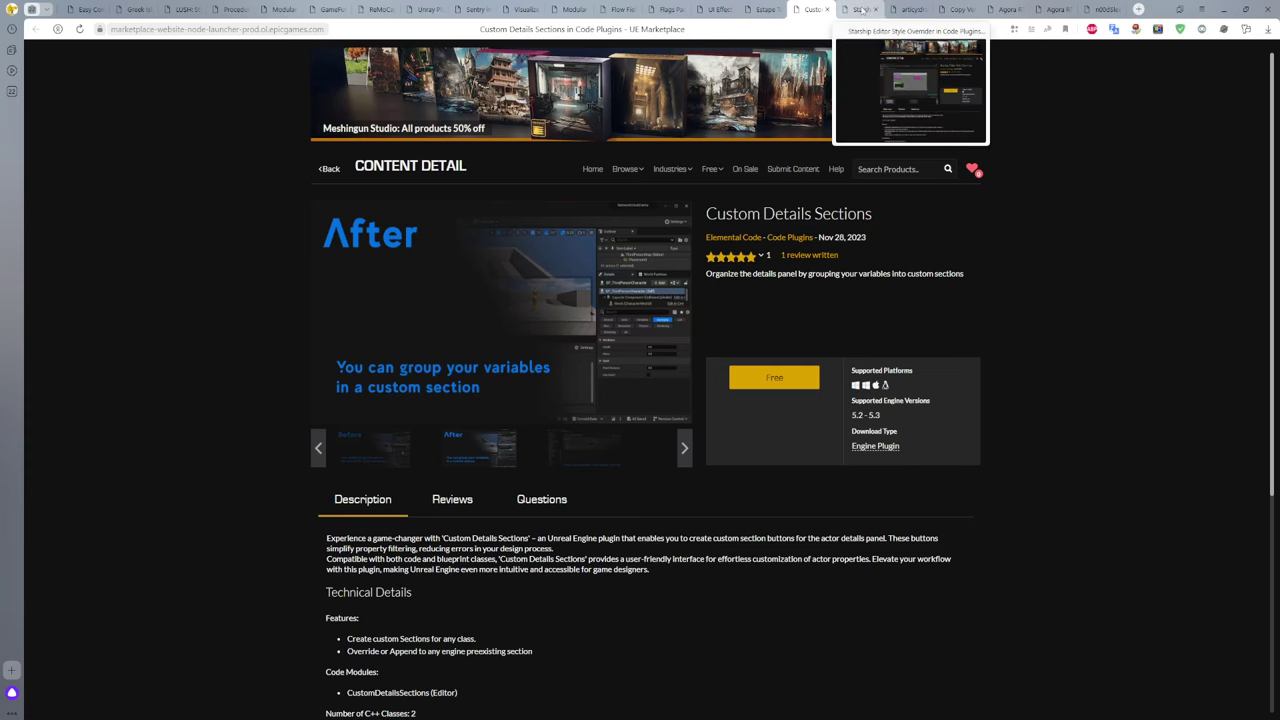
Step: Browse the Starship Editor Style Overrider screenshots fullscreen, returning to the pink-node one
{"action": "left_click", "coordinate": [861, 10]}
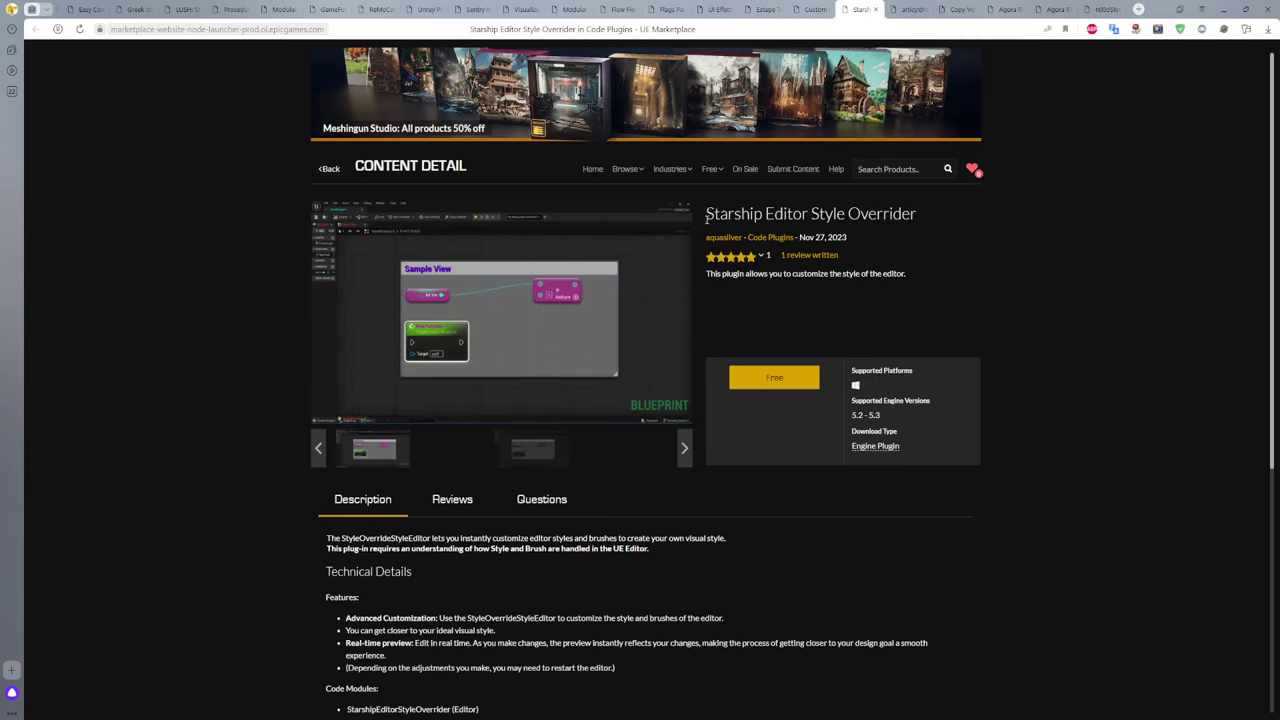
{"action": "left_click", "coordinate": [512, 316]}
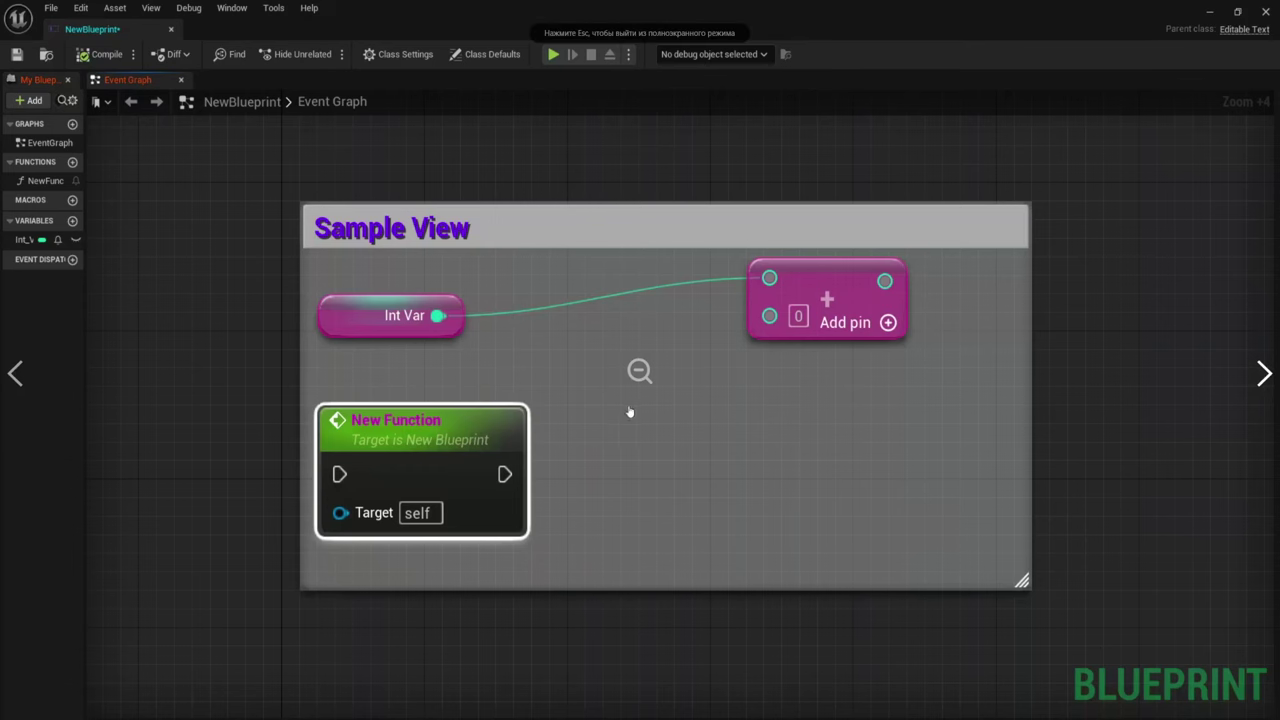
{"action": "left_click", "coordinate": [1264, 374]}
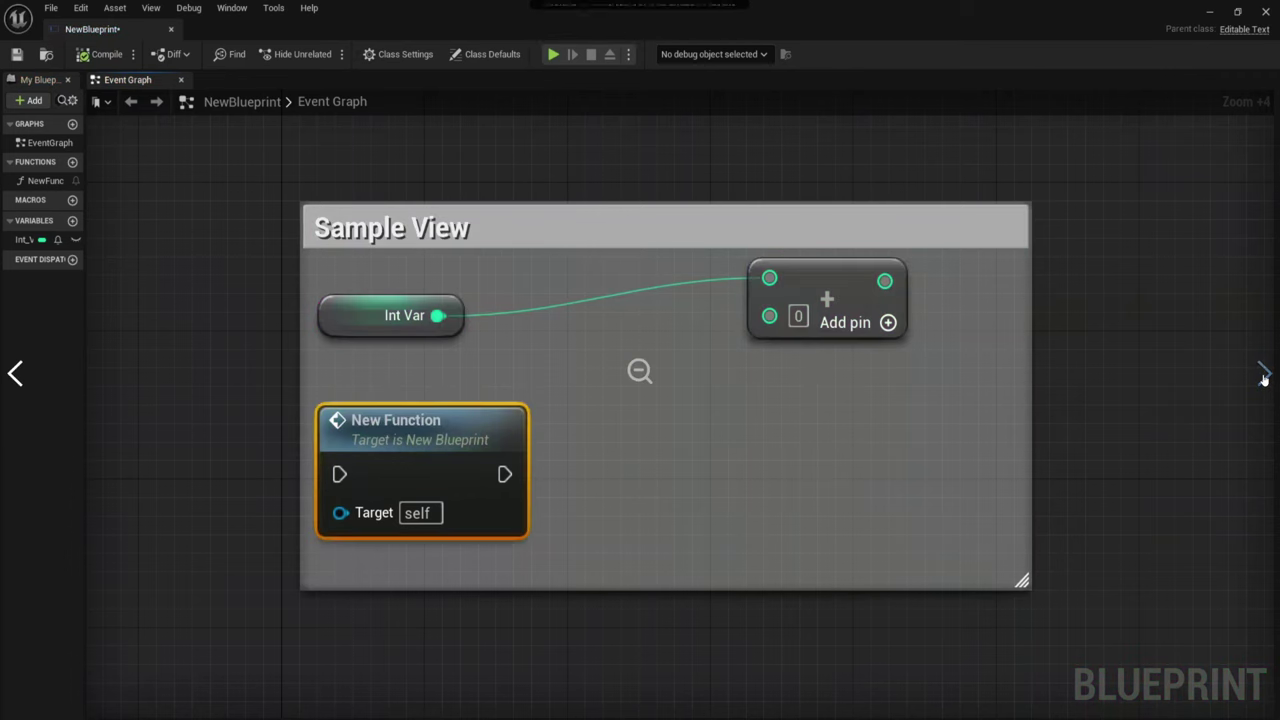
{"action": "key", "text": "Escape"}
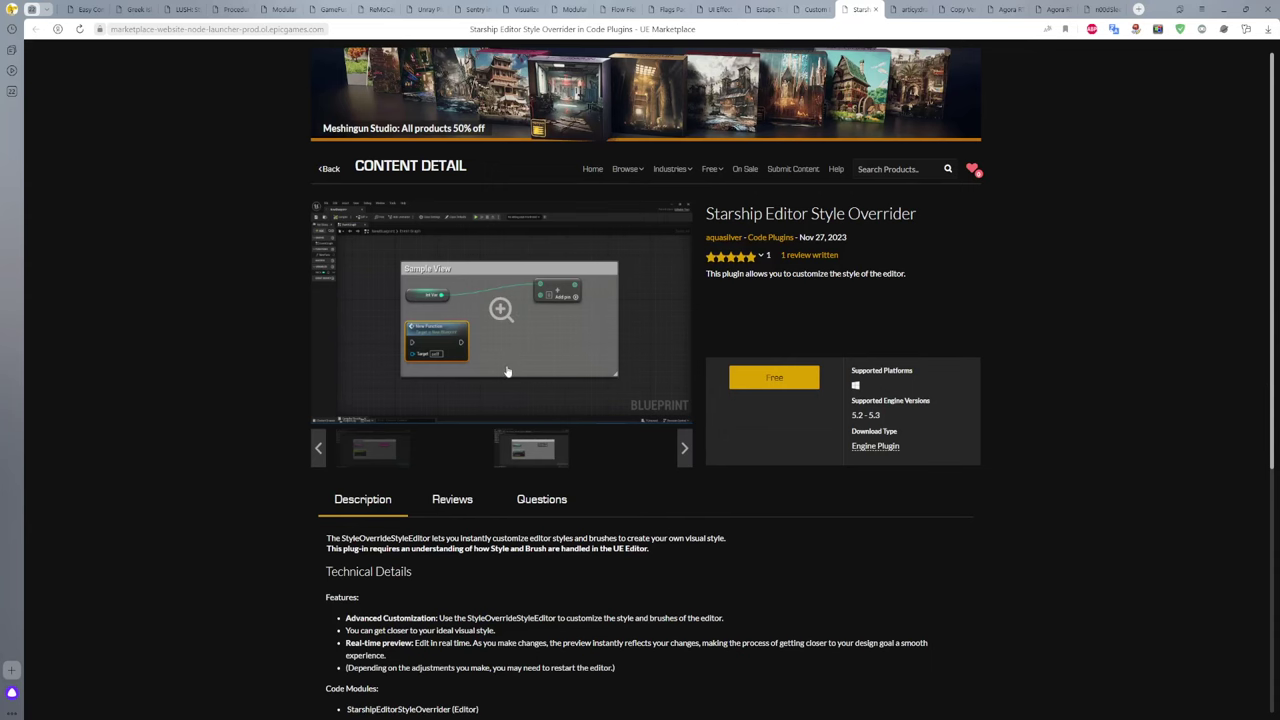
{"action": "left_click", "coordinate": [500, 316]}
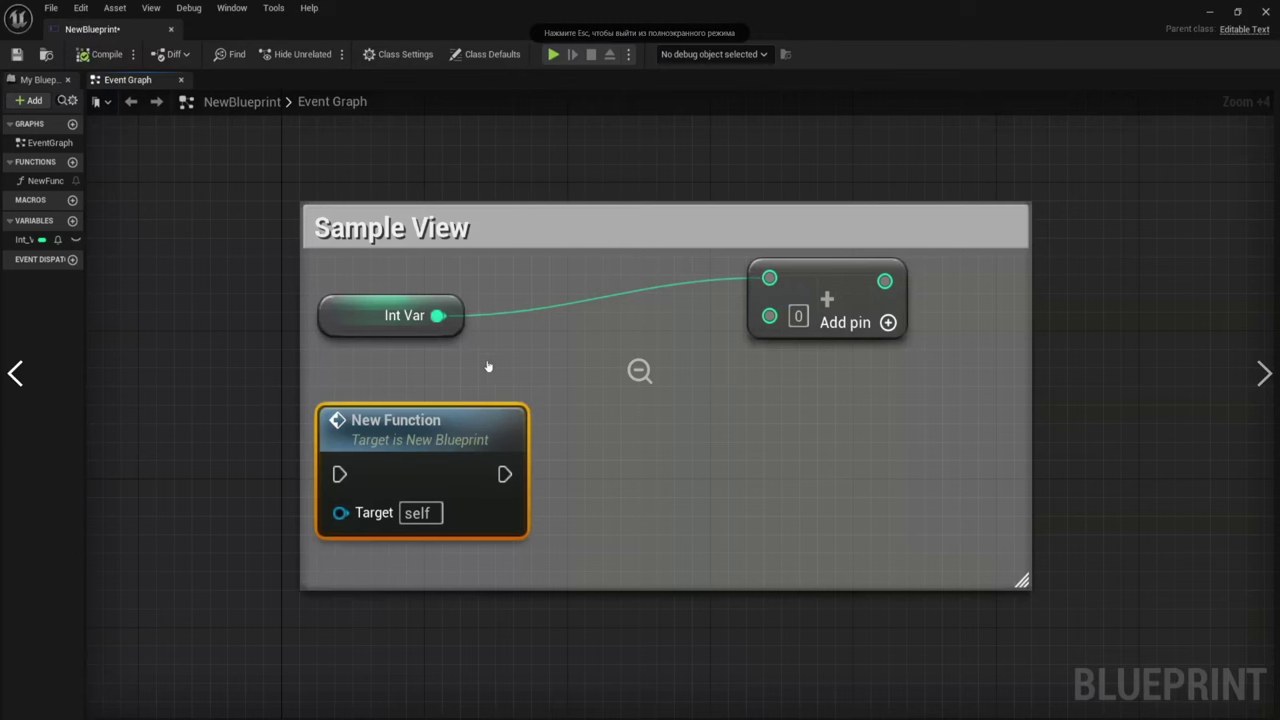
{"action": "left_click", "coordinate": [24, 378]}
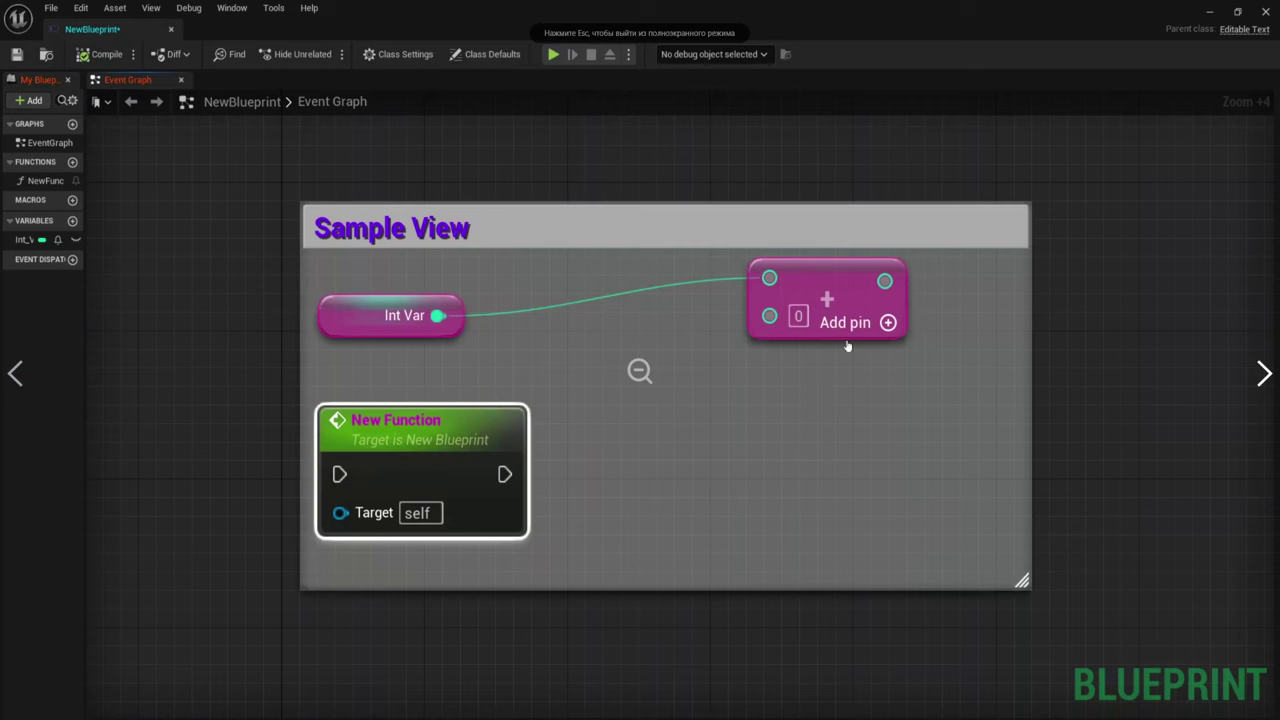
{"action": "key", "text": "Escape"}
Step: Translate the Starship Editor Style Overrider page's Features list into Russian
{"action": "scroll", "coordinate": [560, 380], "scroll_direction": "down", "scroll_amount": 3}
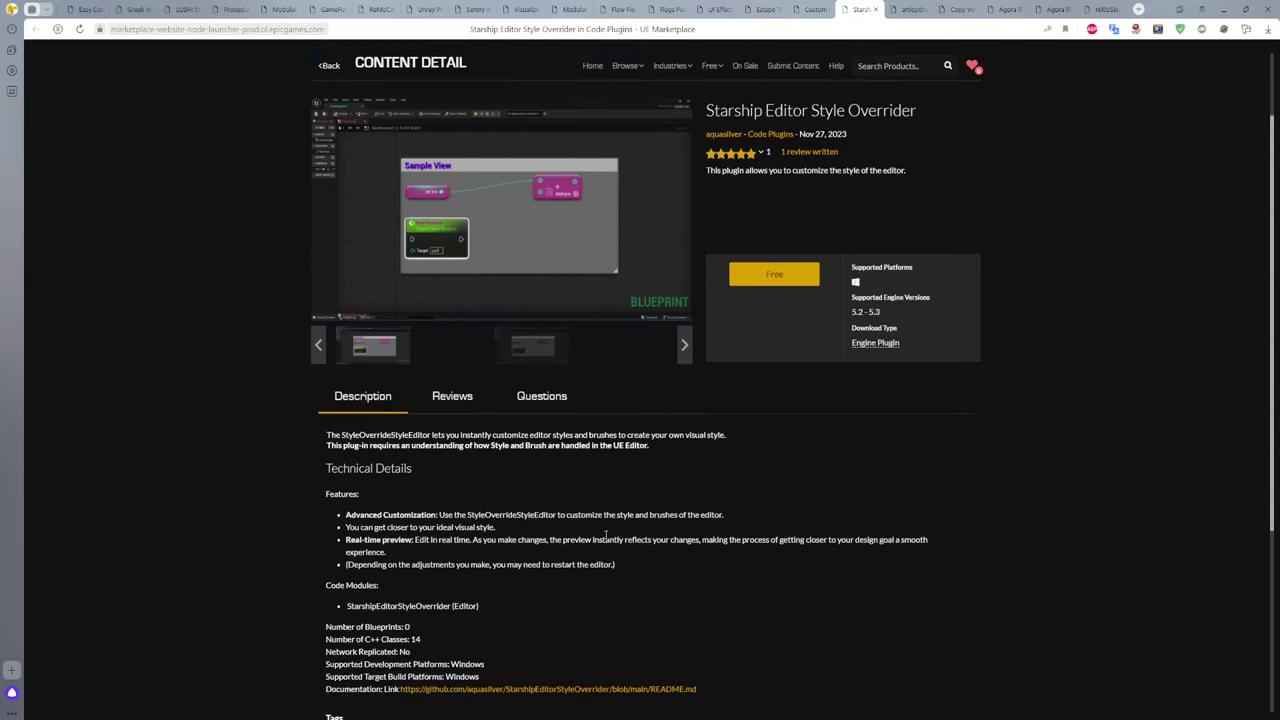
{"action": "left_click_drag", "start_coordinate": [345, 360], "coordinate": [628, 412]}
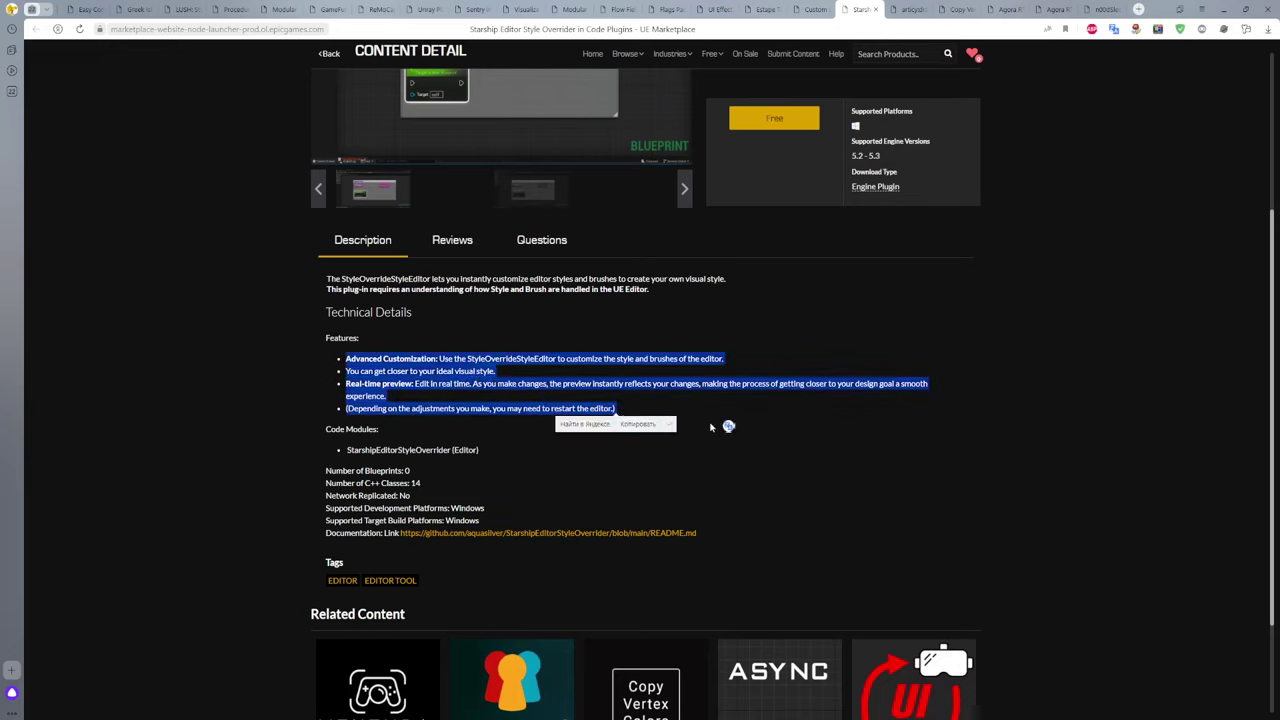
{"action": "left_click", "coordinate": [729, 426]}
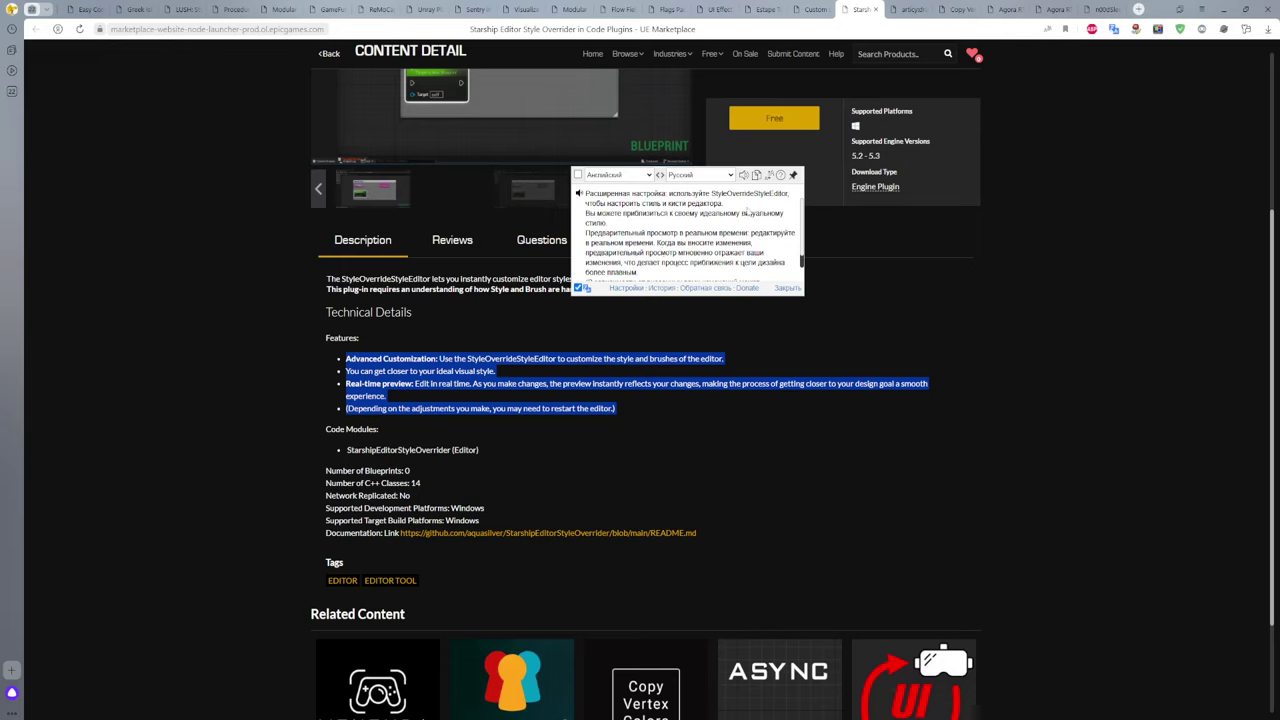
{"action": "scroll", "coordinate": [705, 242], "scroll_direction": "down", "scroll_amount": 1}
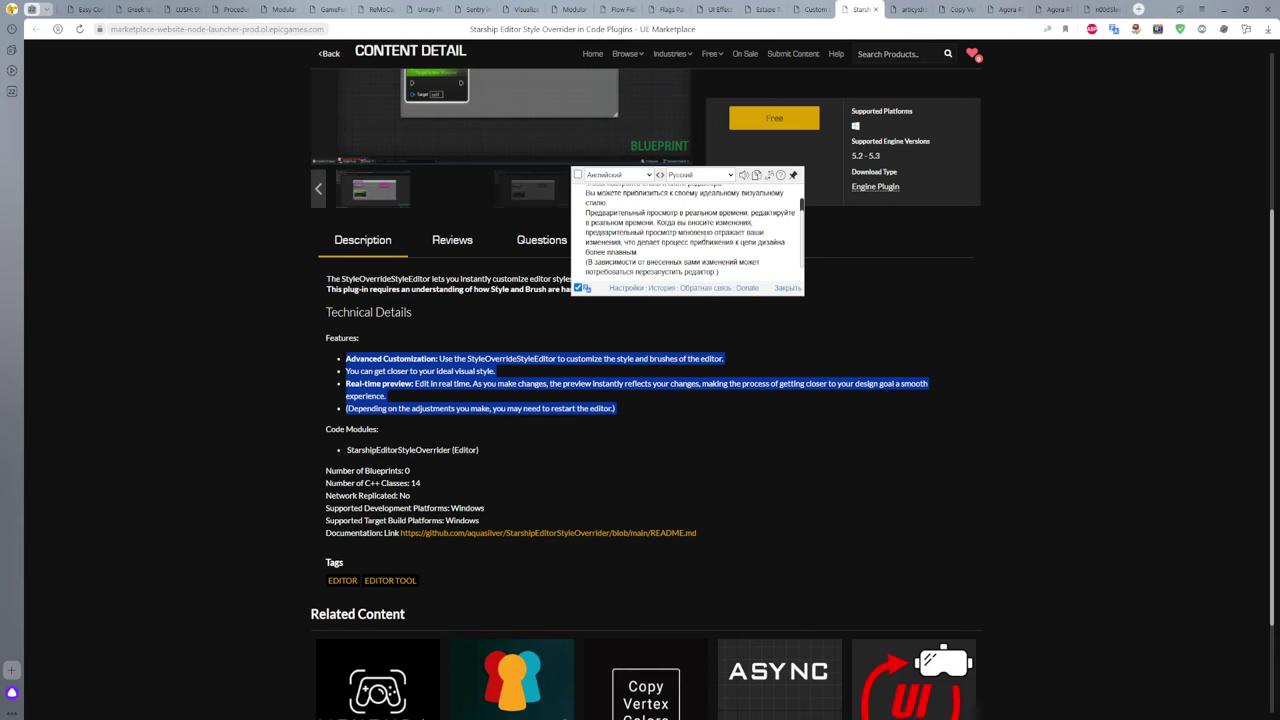
Step: Dismiss the translation and switch to the articy:draft X Importer page
{"action": "left_click", "coordinate": [825, 324]}
{"action": "scroll", "coordinate": [789, 358], "scroll_direction": "up", "scroll_amount": 3}
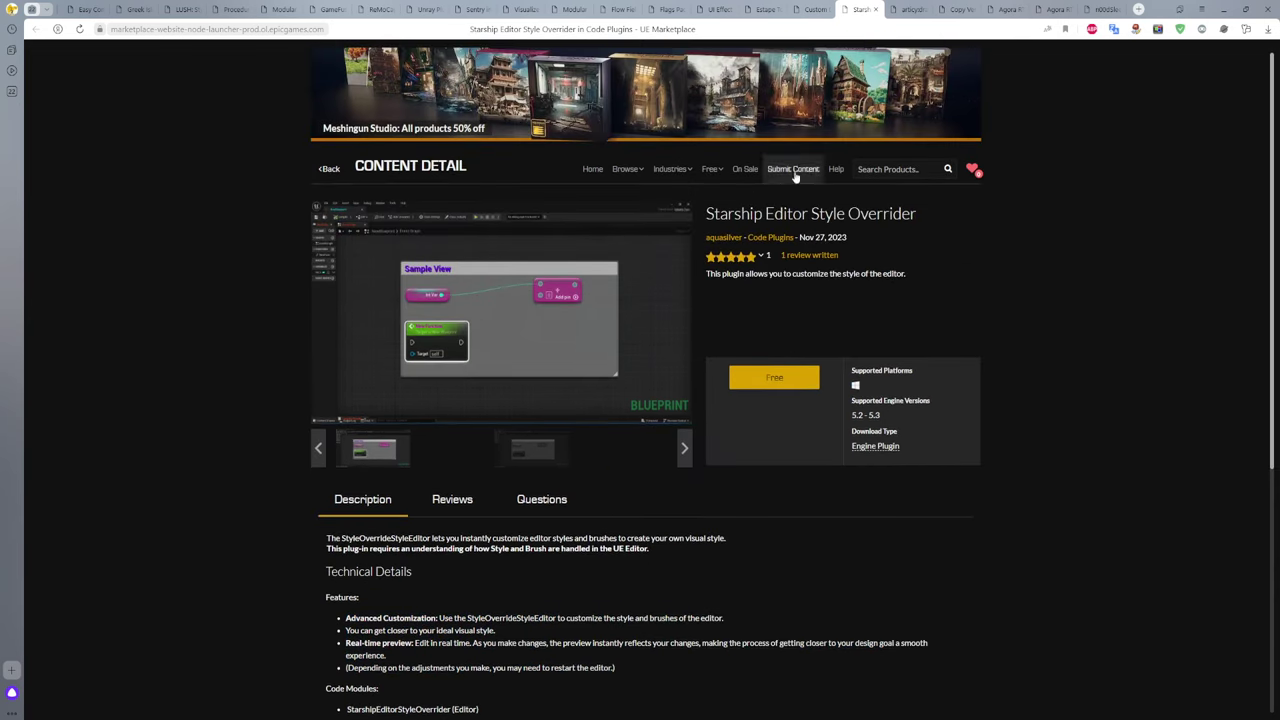
{"action": "left_click", "coordinate": [900, 9]}
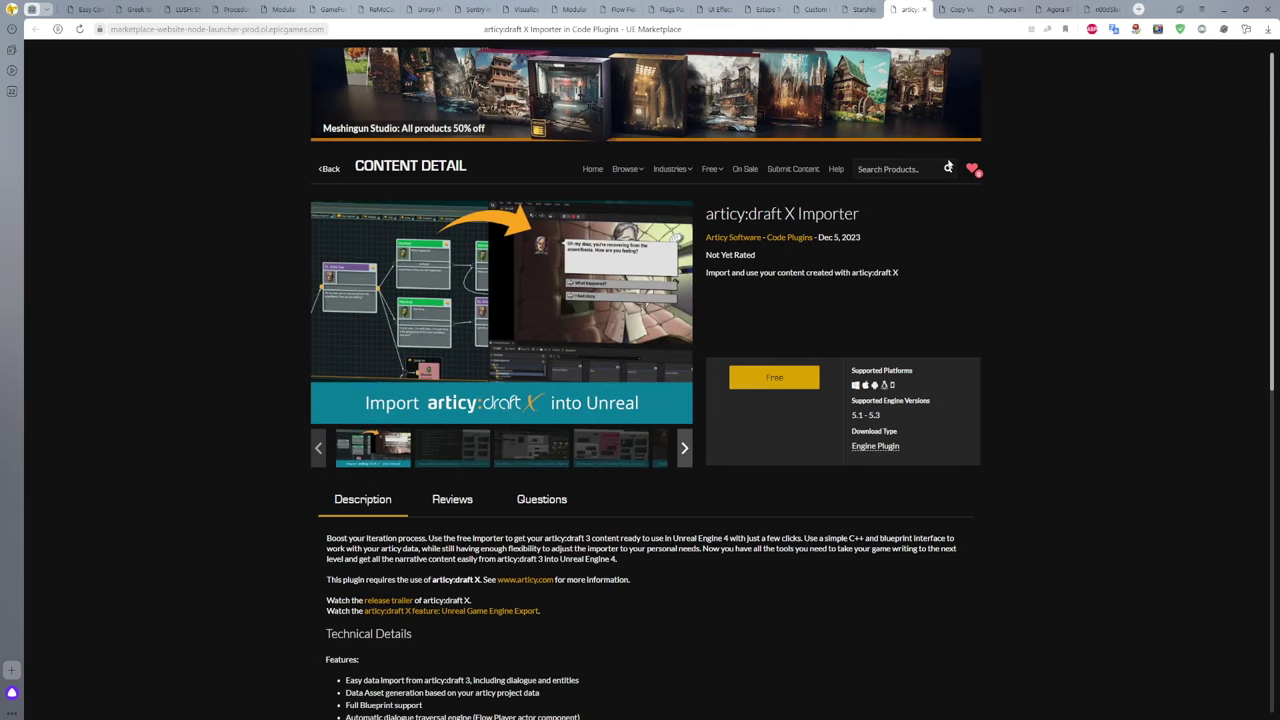
Step: Page the full-screen gallery past the C++/Blueprint and Asset Picker screenshots to Extensive API
{"action": "scroll", "coordinate": [751, 290], "scroll_direction": "down", "scroll_amount": 1}
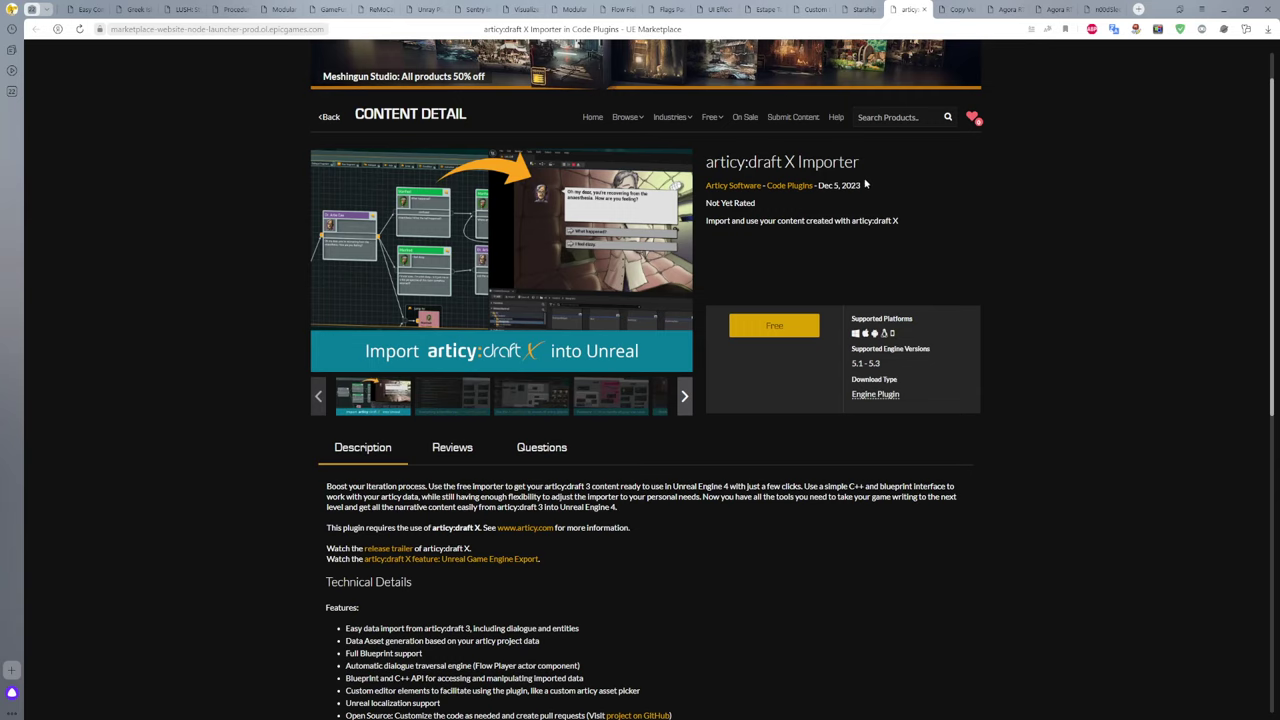
{"action": "left_click", "coordinate": [497, 255]}
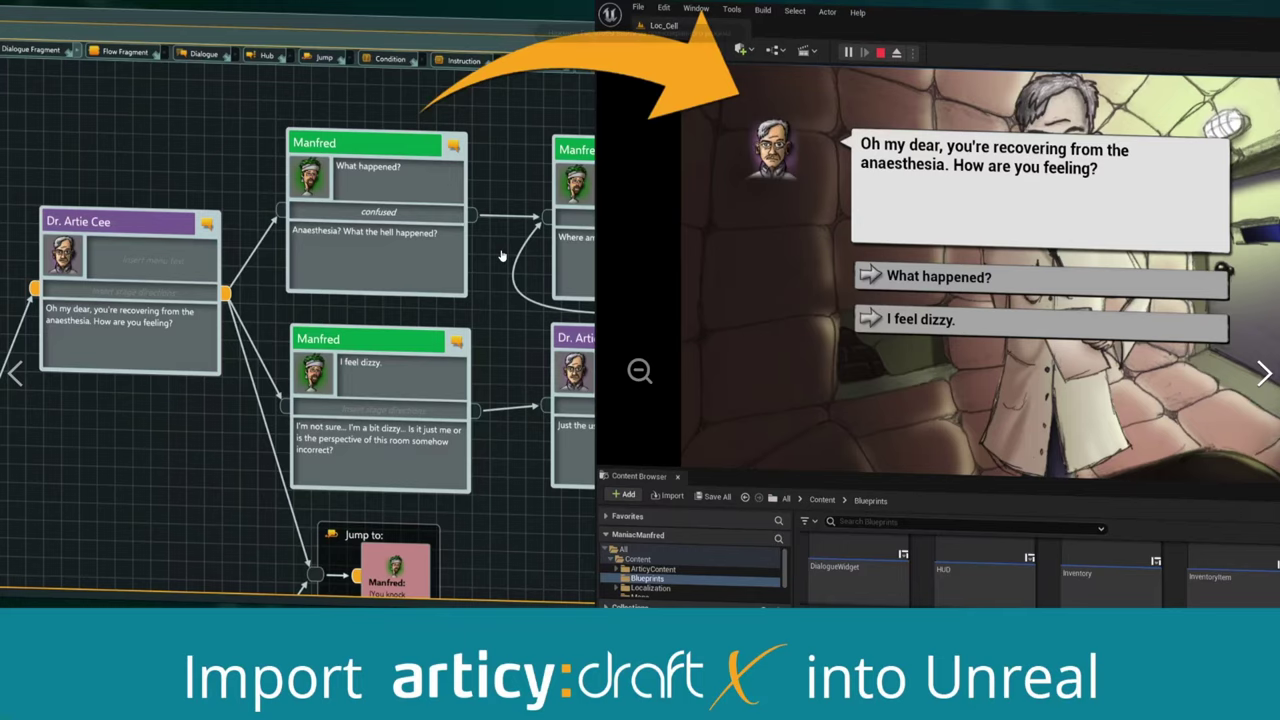
{"action": "left_click", "coordinate": [1262, 376]}
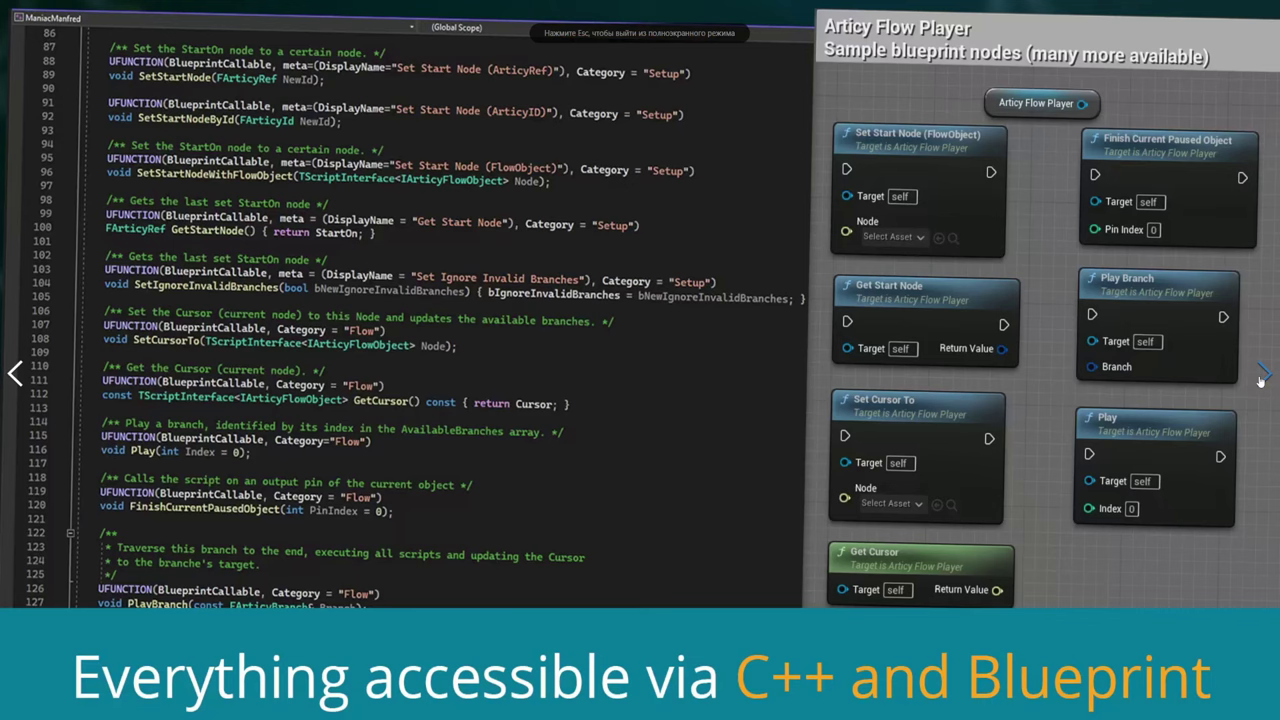
{"action": "left_click", "coordinate": [1262, 376]}
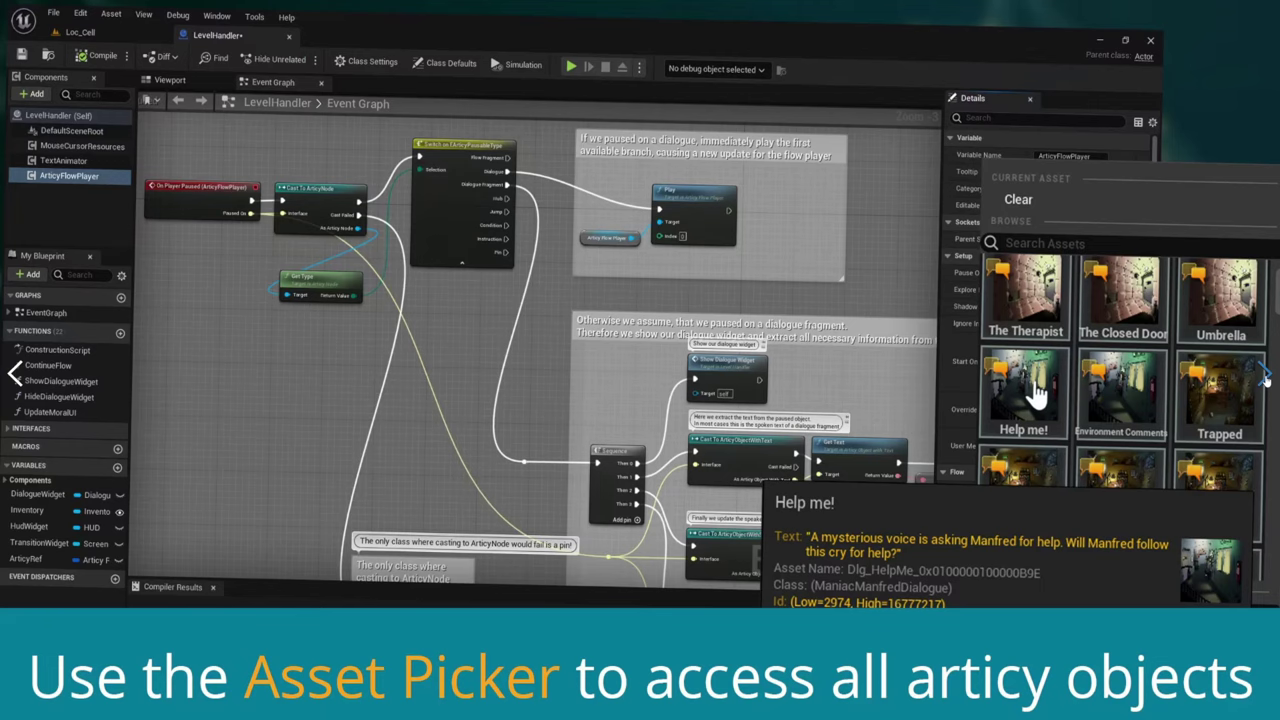
{"action": "left_click", "coordinate": [1263, 377]}
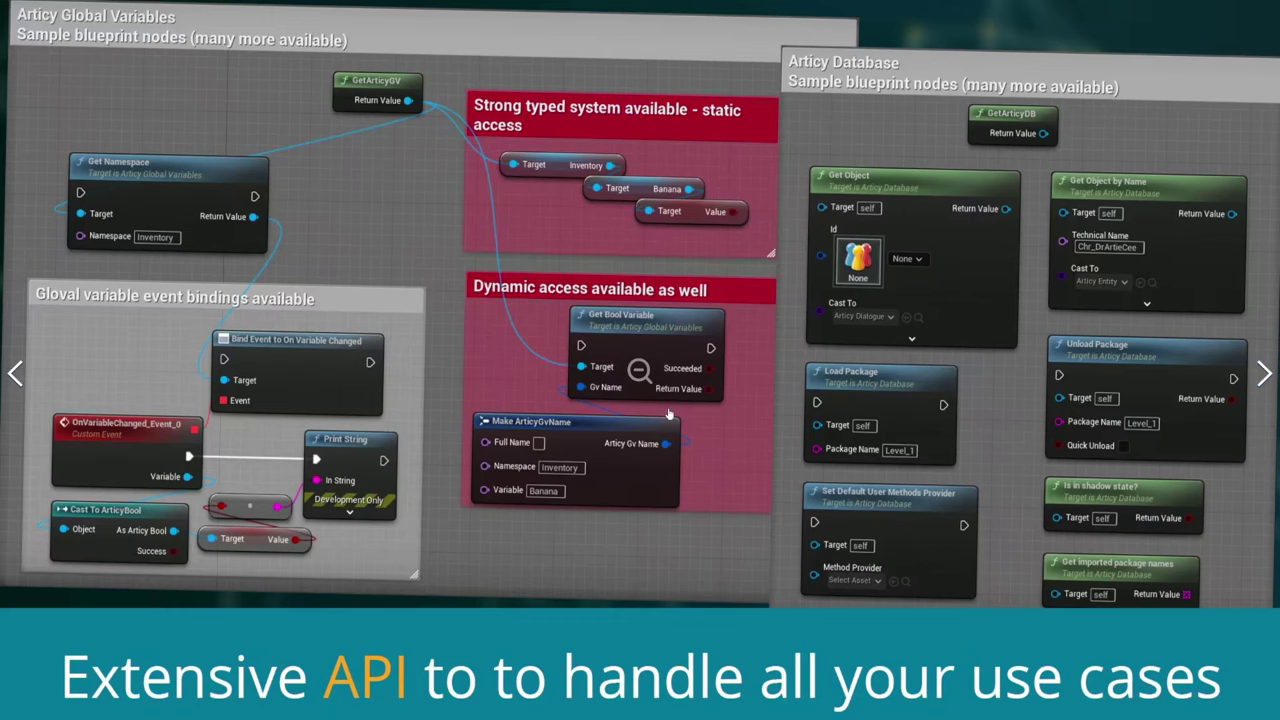
{"action": "key", "text": "Escape"}
{"action": "scroll", "coordinate": [770, 328], "scroll_direction": "up", "scroll_amount": 1}
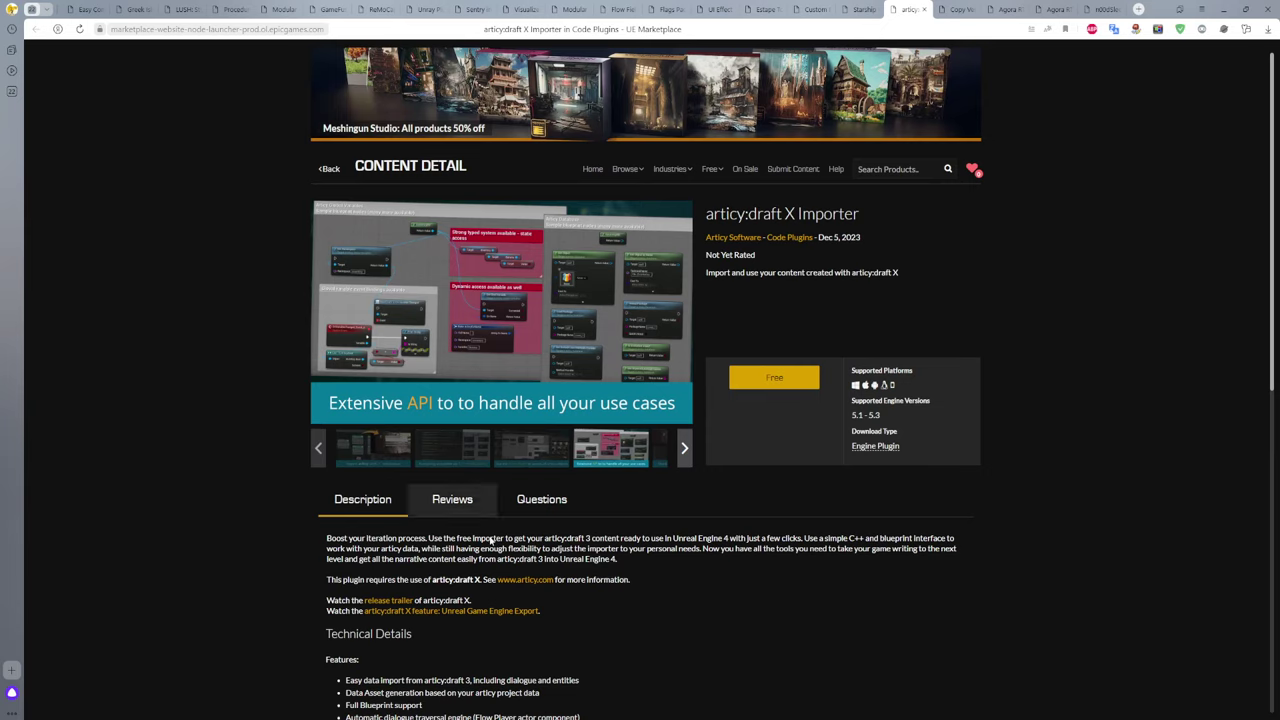
{"action": "left_click_drag", "start_coordinate": [427, 540], "coordinate": [756, 561]}
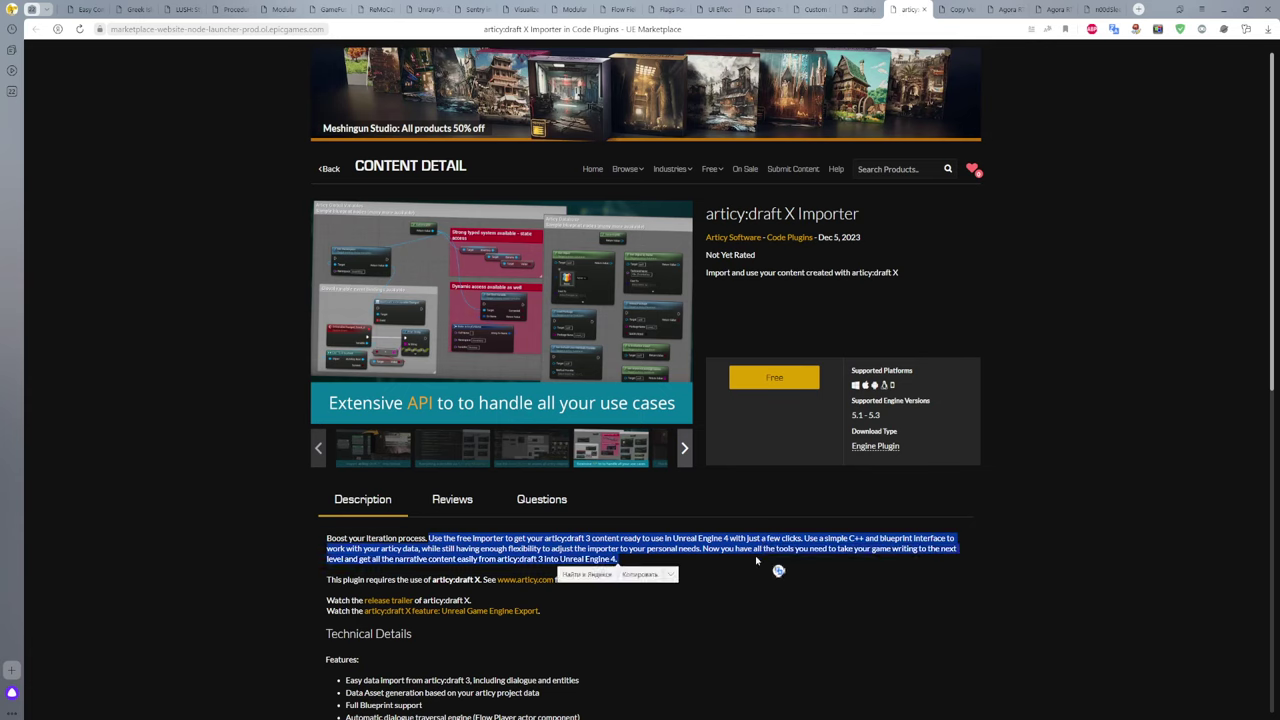
{"action": "left_click", "coordinate": [778, 571]}
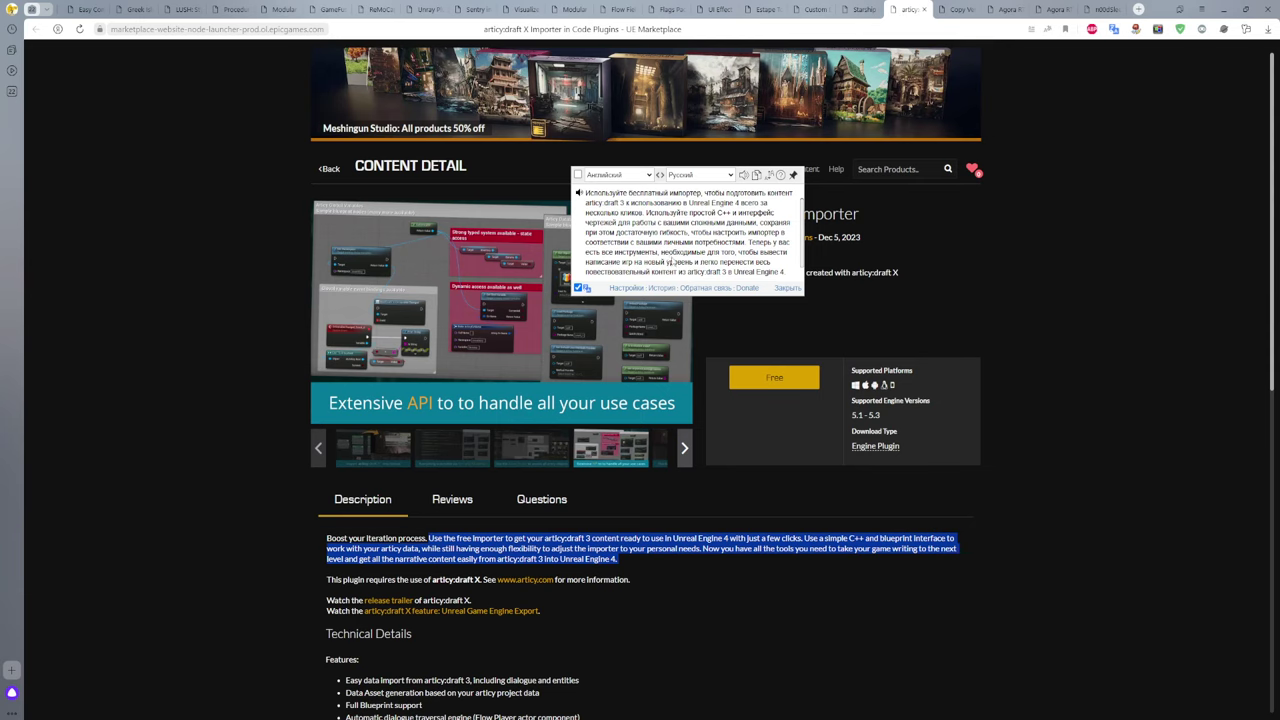
{"action": "left_click", "coordinate": [858, 318]}
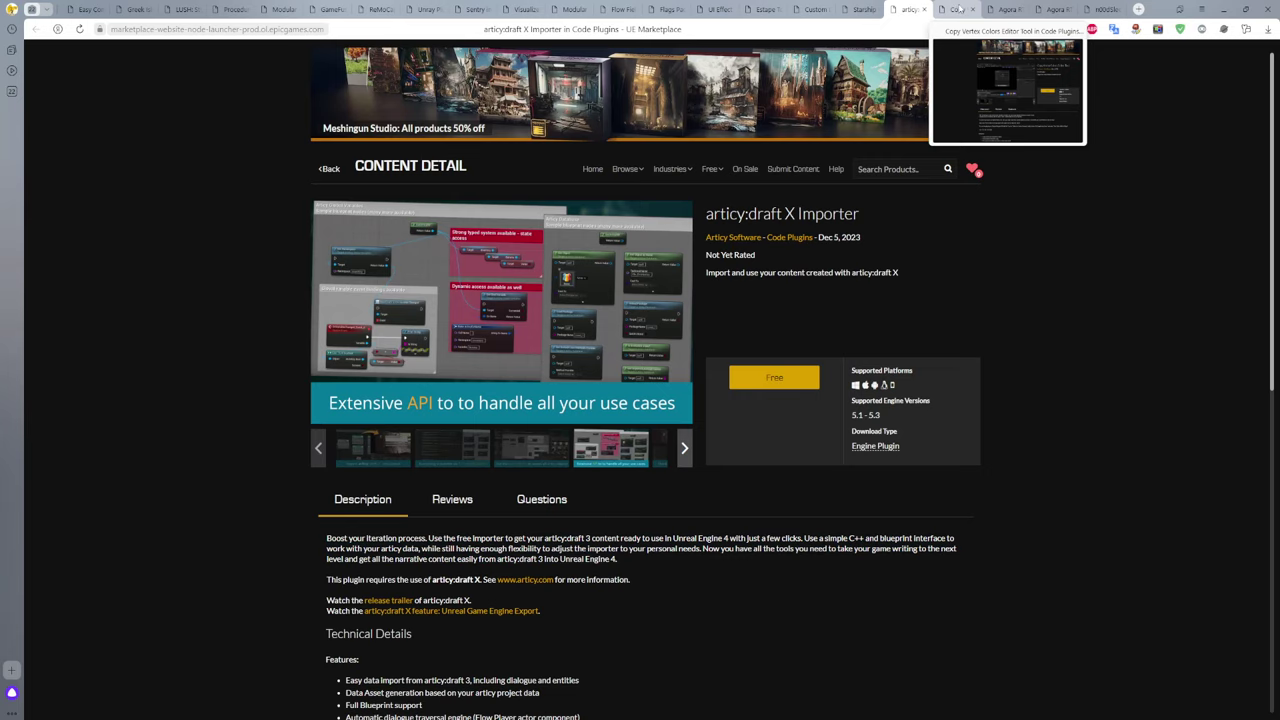
Step: On the Copy Vertex Colors Editor Tool page, open the product screenshot full-screen
{"action": "left_click", "coordinate": [958, 9]}
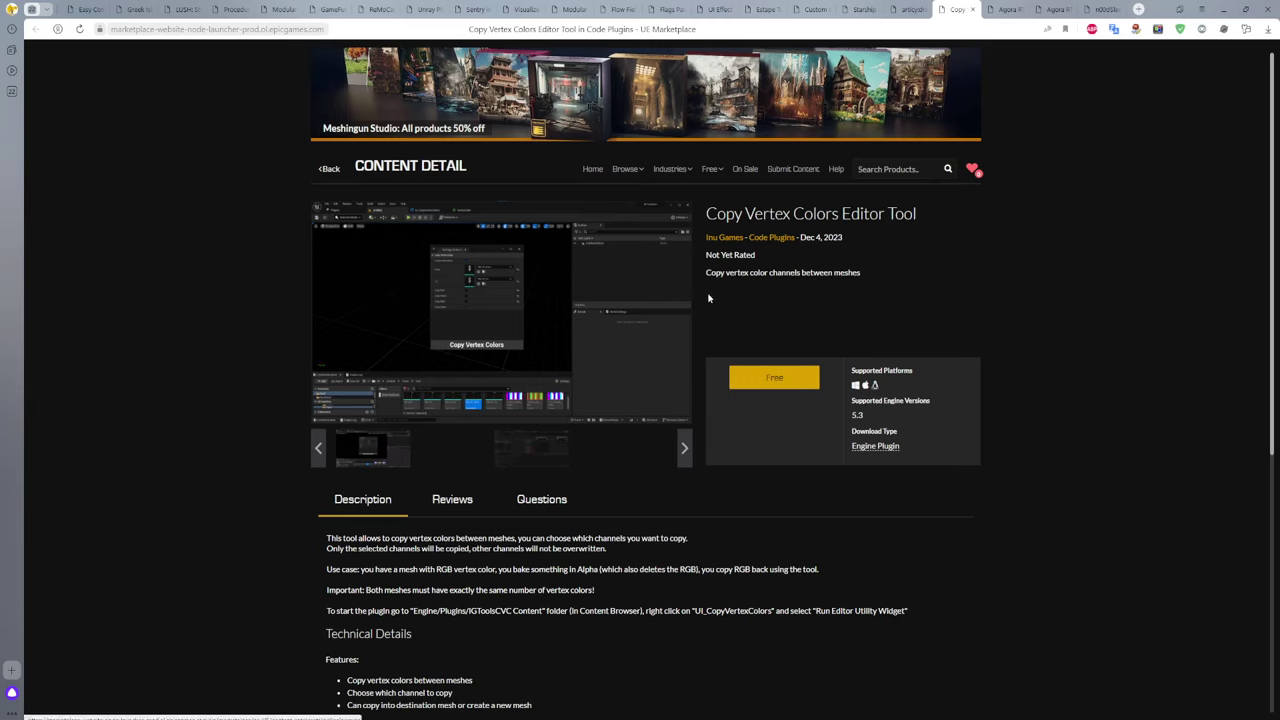
{"action": "left_click_drag", "start_coordinate": [706, 212], "coordinate": [967, 210]}
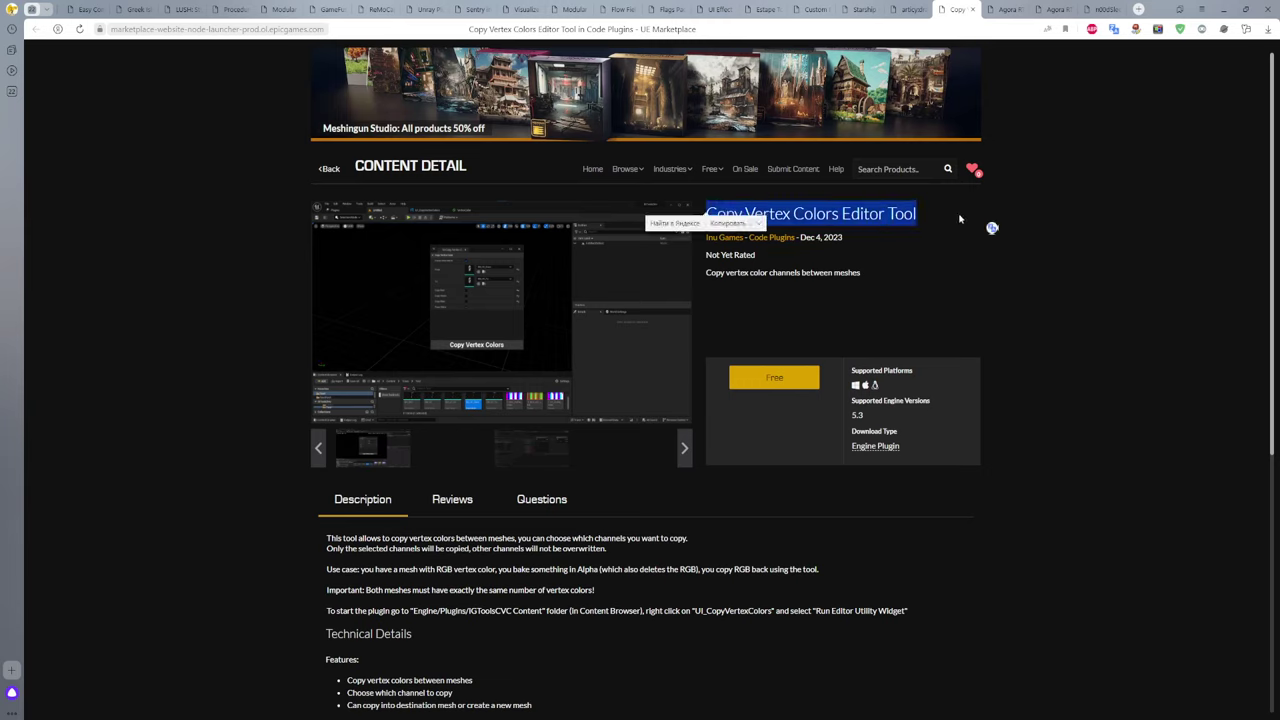
{"action": "left_click", "coordinate": [805, 298]}
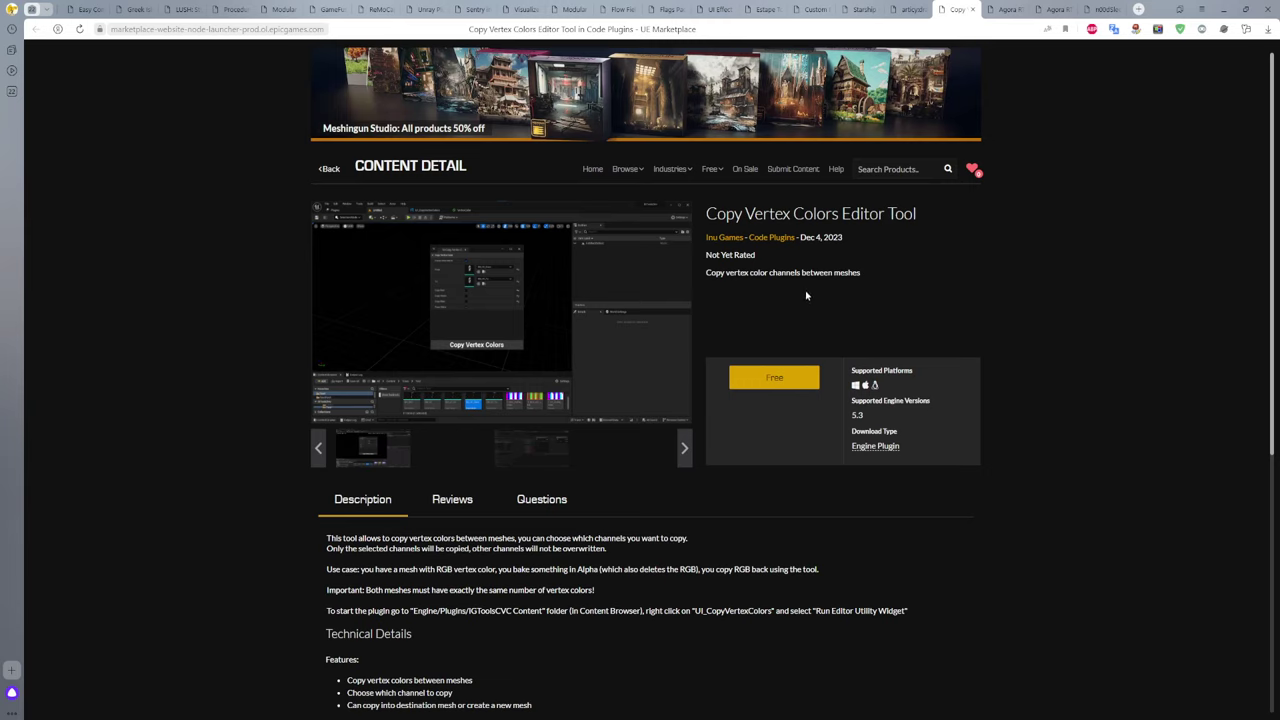
{"action": "left_click", "coordinate": [500, 310]}
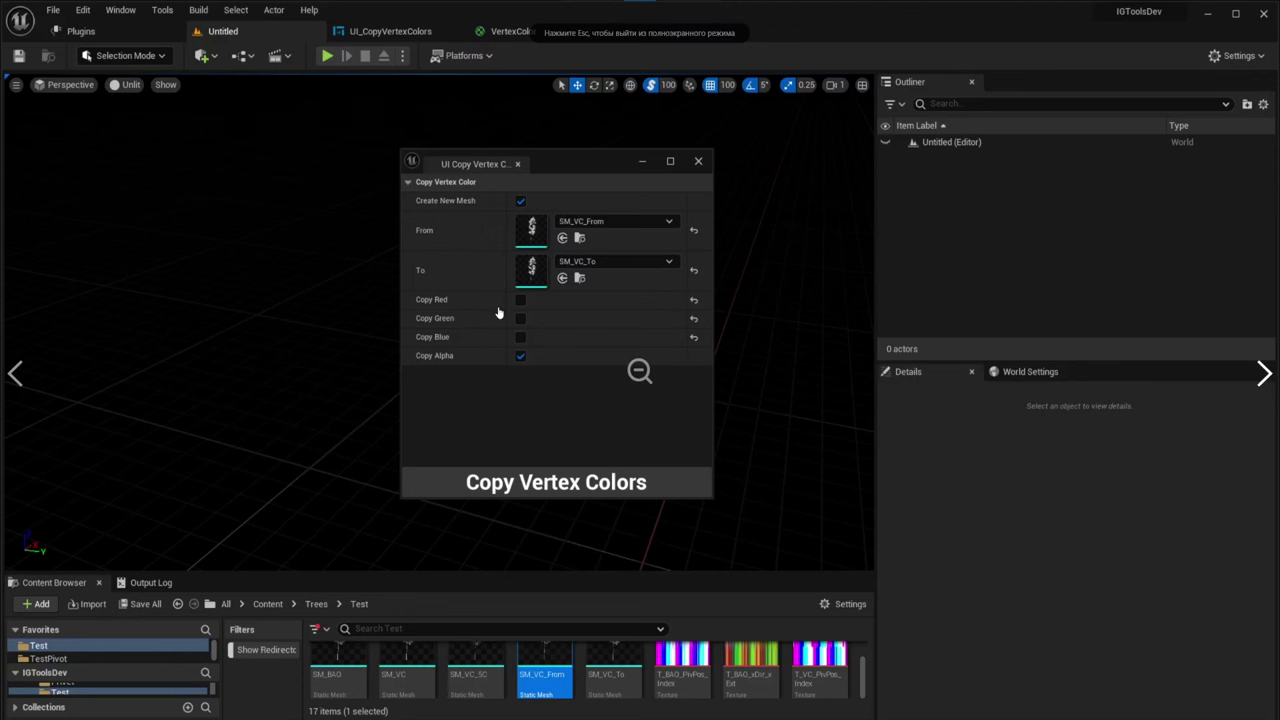
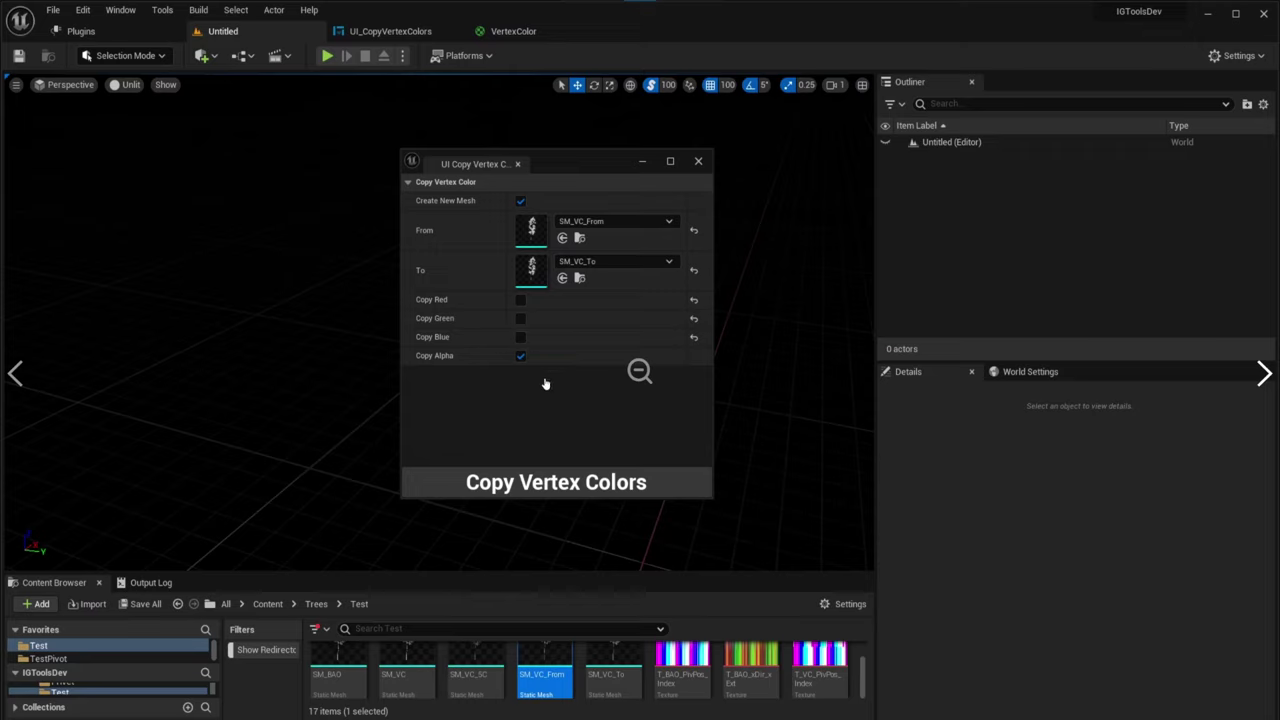
Step: Advance the full-screen gallery to the Copy Vertex Colors Blueprint graph screenshot
{"action": "left_click", "coordinate": [1264, 373]}
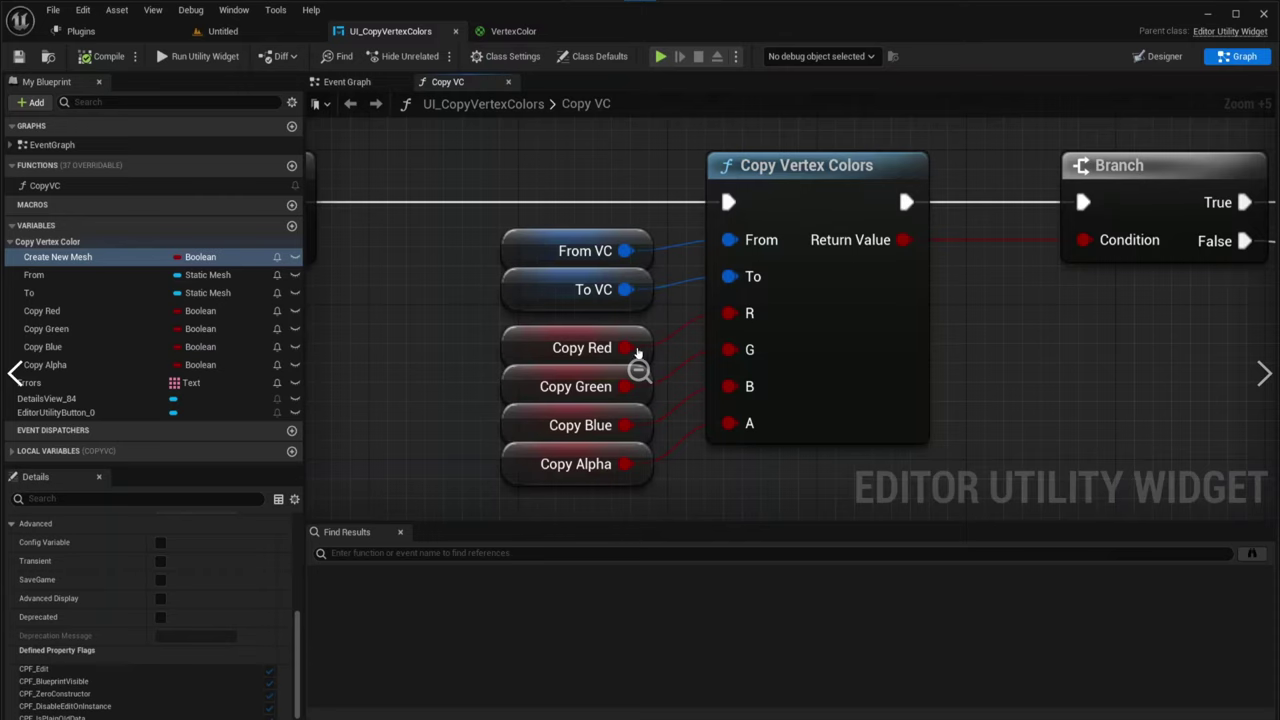
{"action": "key", "text": "Escape"}
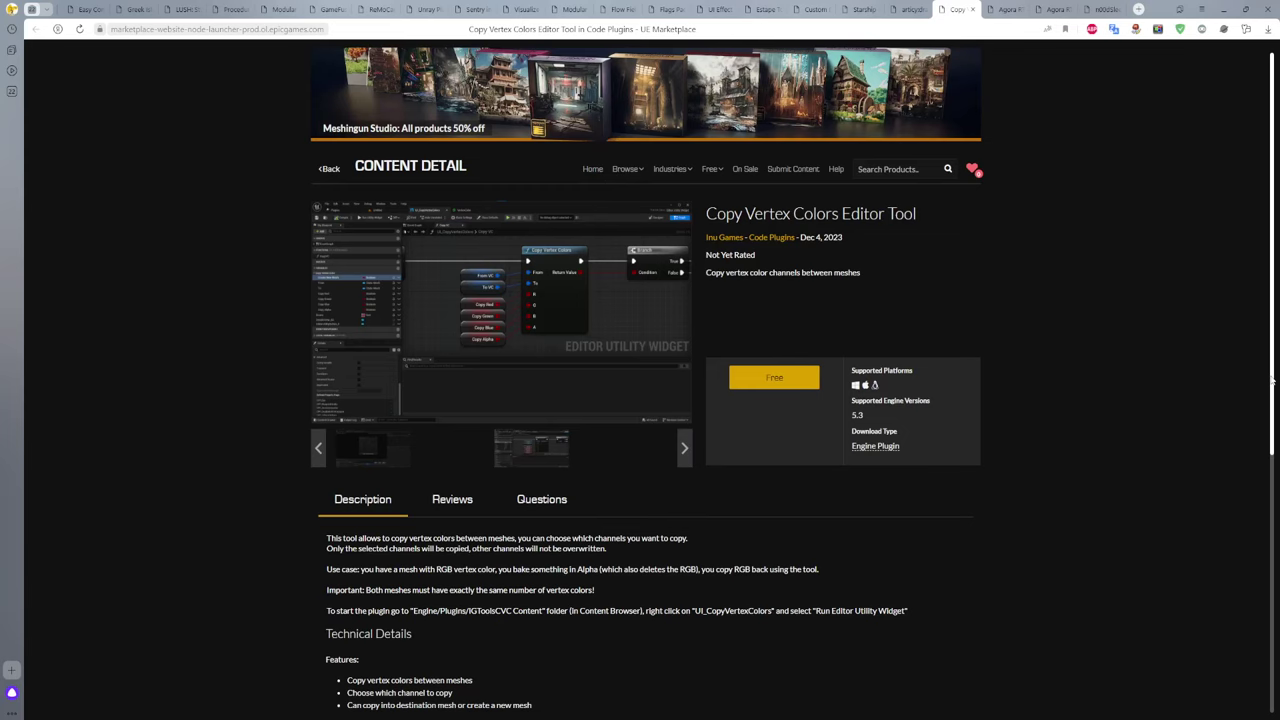
{"action": "scroll", "coordinate": [641, 396], "scroll_direction": "down", "scroll_amount": 2}
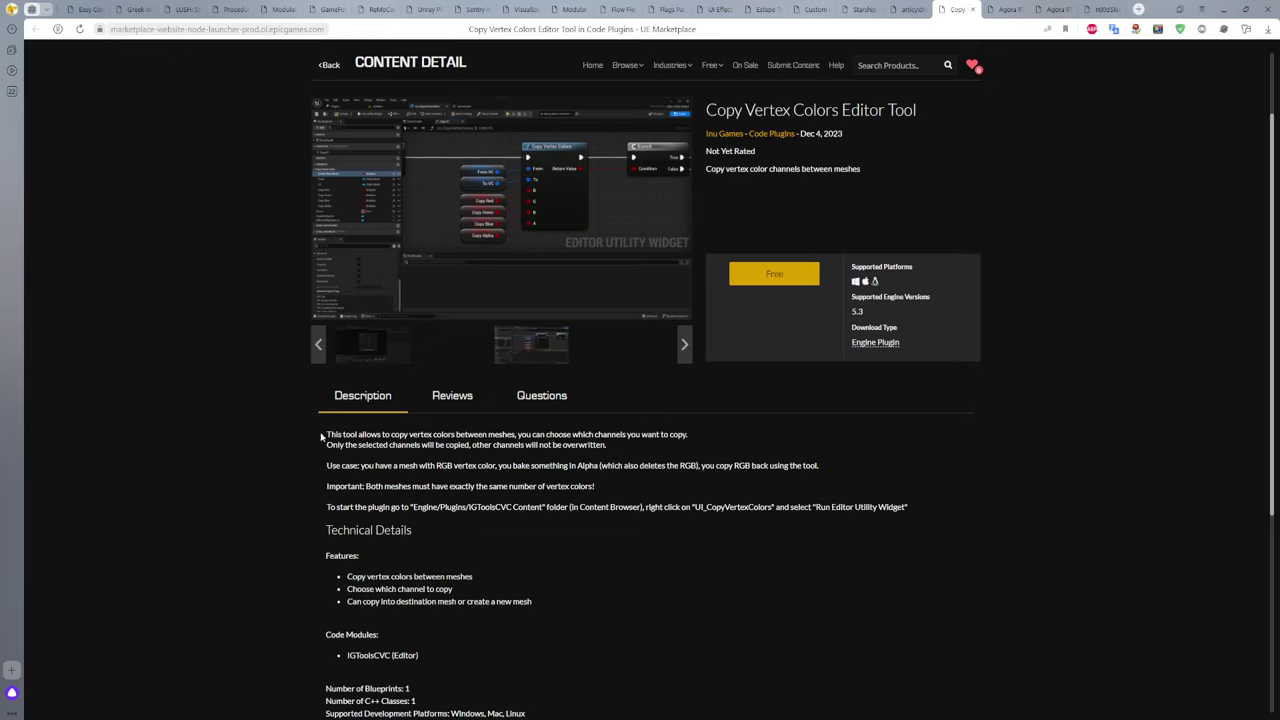
{"action": "mouse_move", "coordinate": [323, 434]}
{"action": "left_mouse_down"}
{"action": "mouse_move", "coordinate": [865, 517]}
{"action": "mouse_move", "coordinate": [910, 507]}
{"action": "left_mouse_up"}
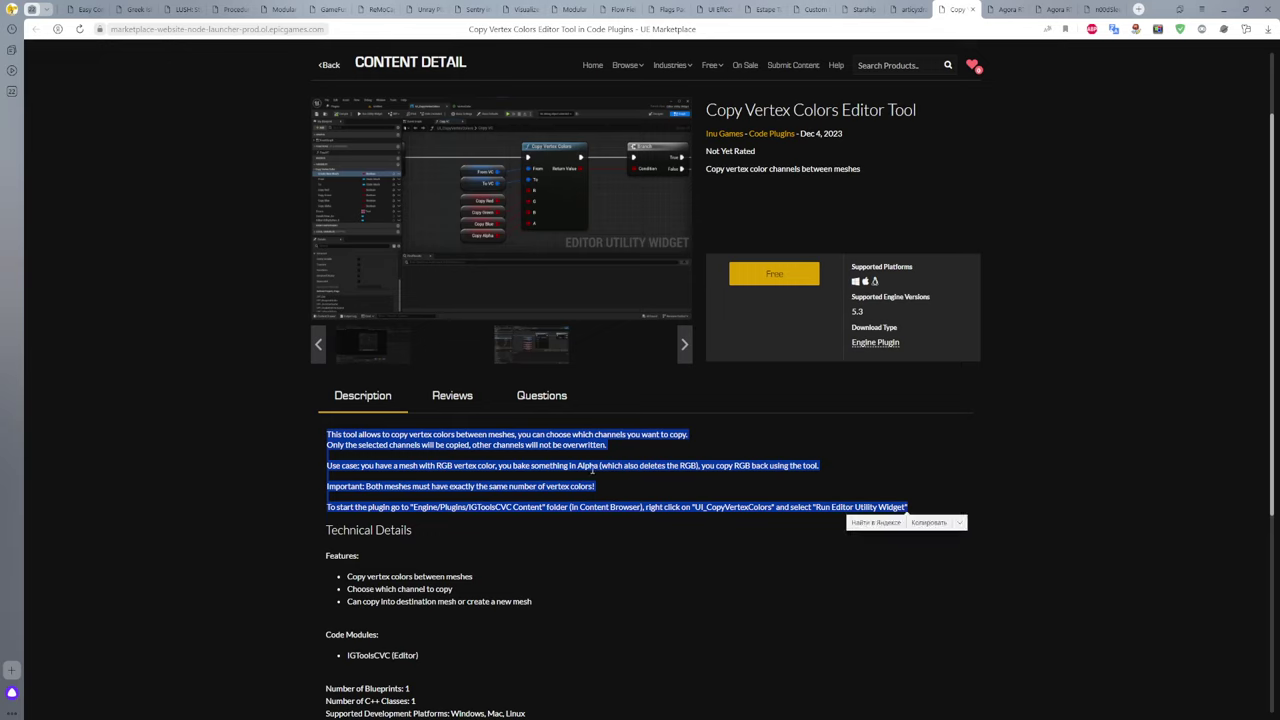
{"action": "left_click", "coordinate": [663, 506]}
{"action": "left_click_drag", "start_coordinate": [921, 510], "coordinate": [326, 435]}
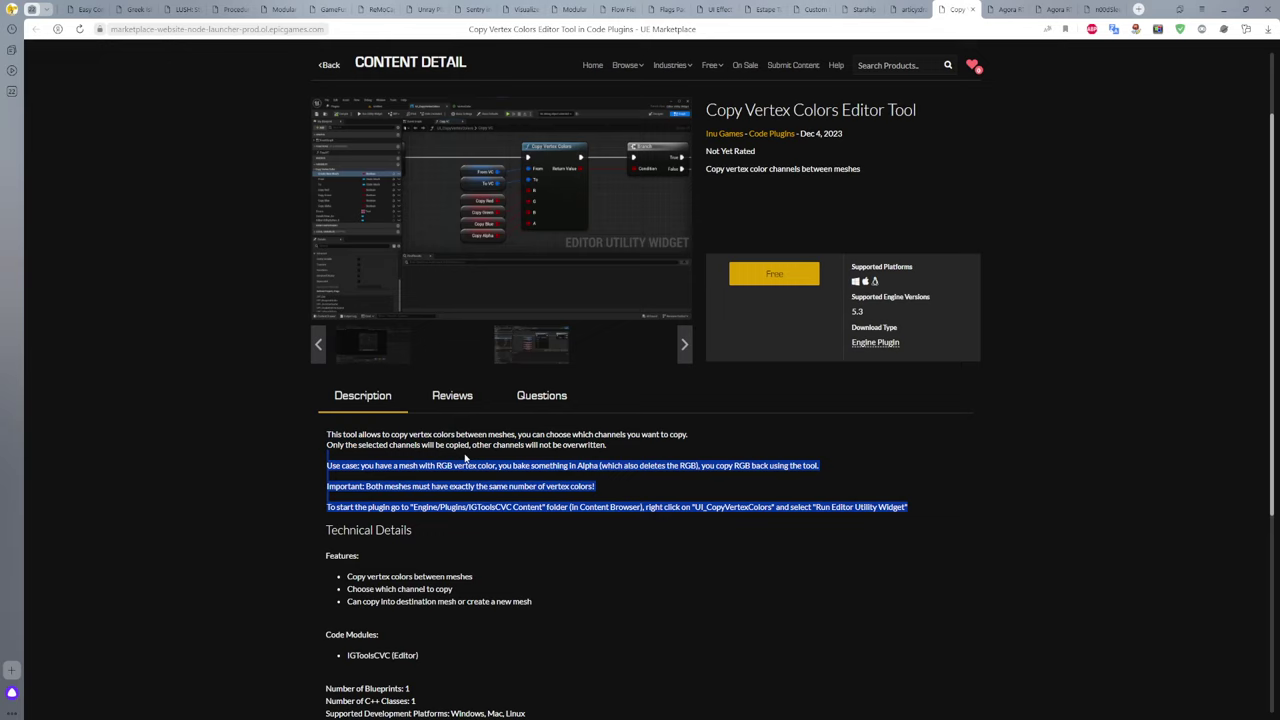
{"action": "left_click", "coordinate": [349, 417]}
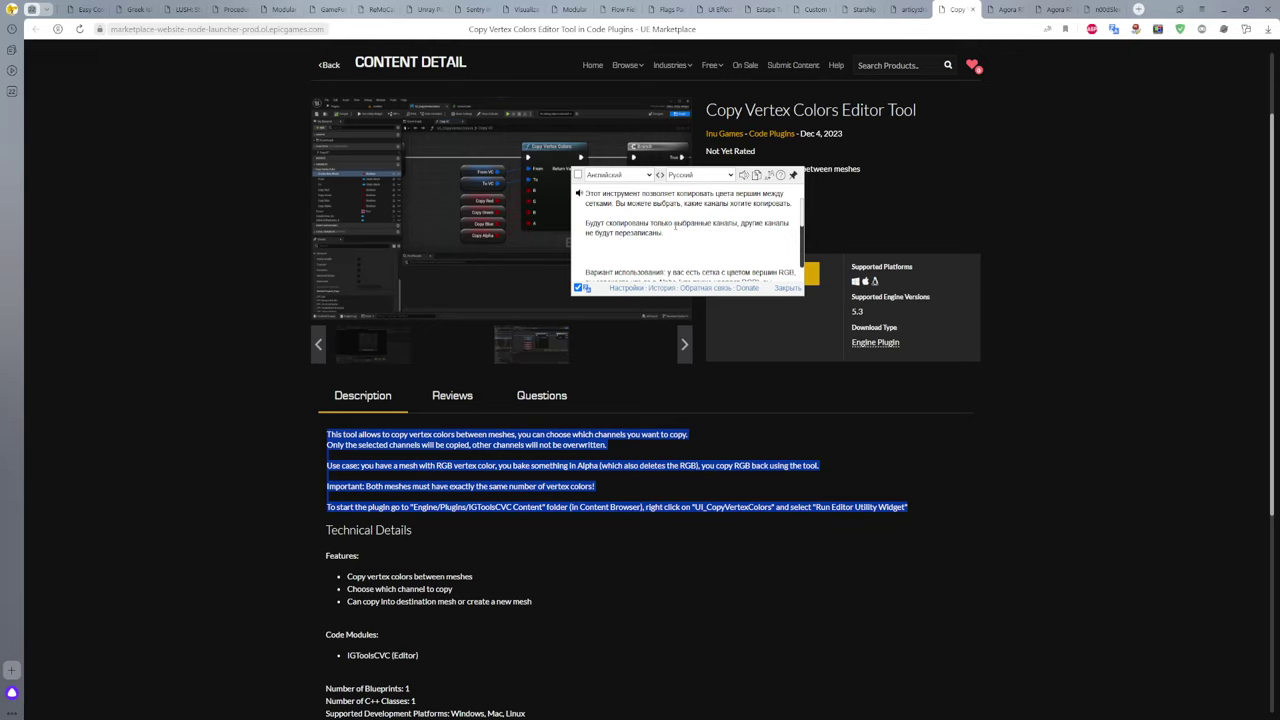
{"action": "left_click", "coordinate": [926, 179]}
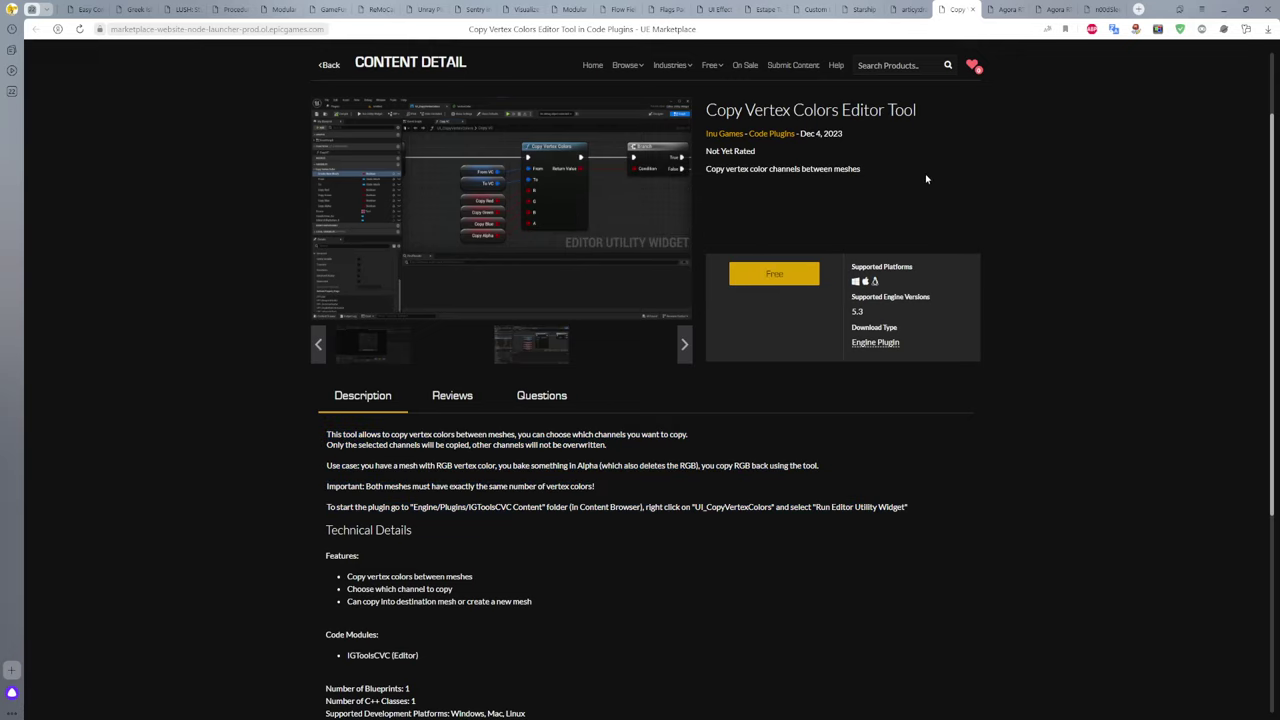
Step: On the Agora RTC Voice SDK page, browse the gallery to the Features slide and back to the first
{"action": "left_click", "coordinate": [1003, 9]}
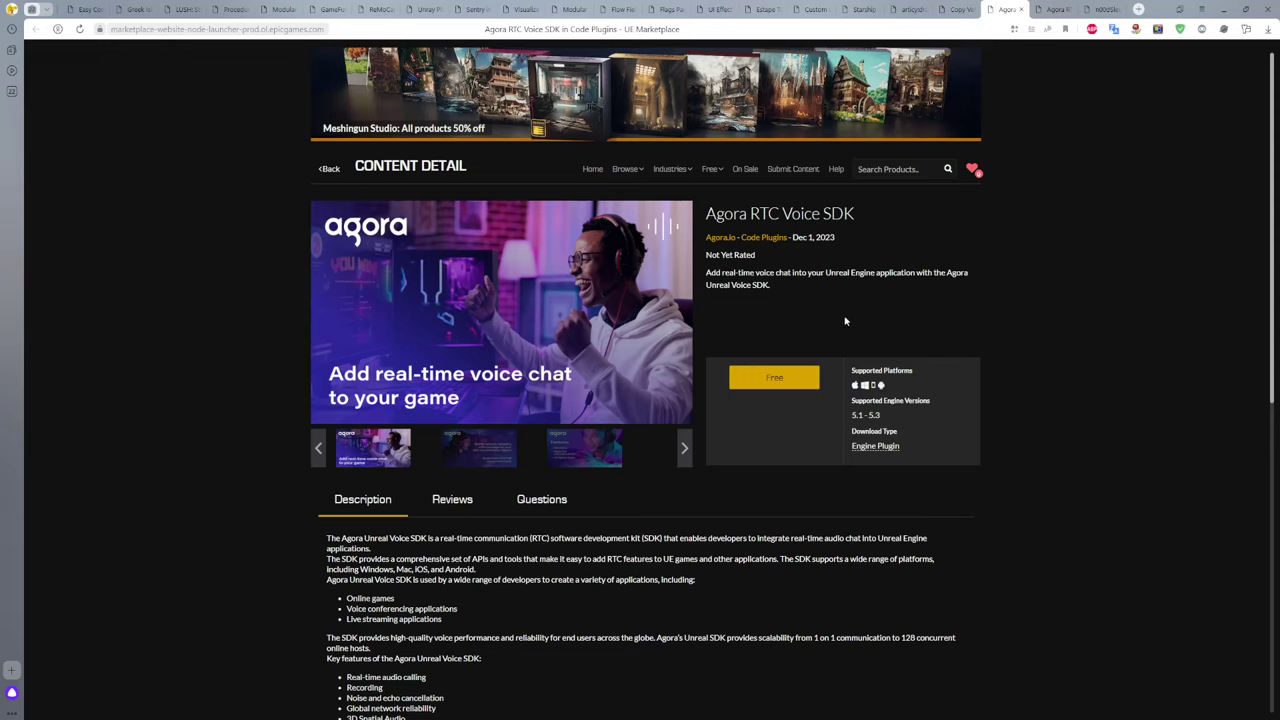
{"action": "left_click", "coordinate": [456, 450]}
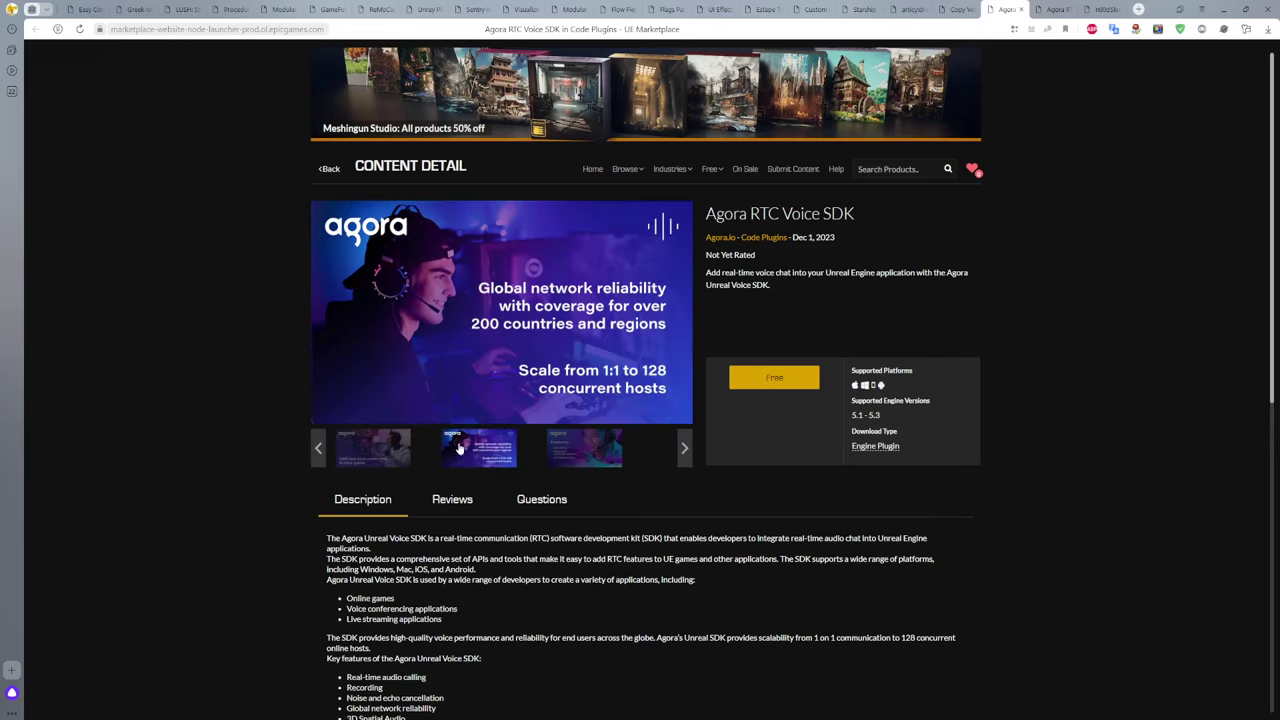
{"action": "left_click", "coordinate": [598, 458]}
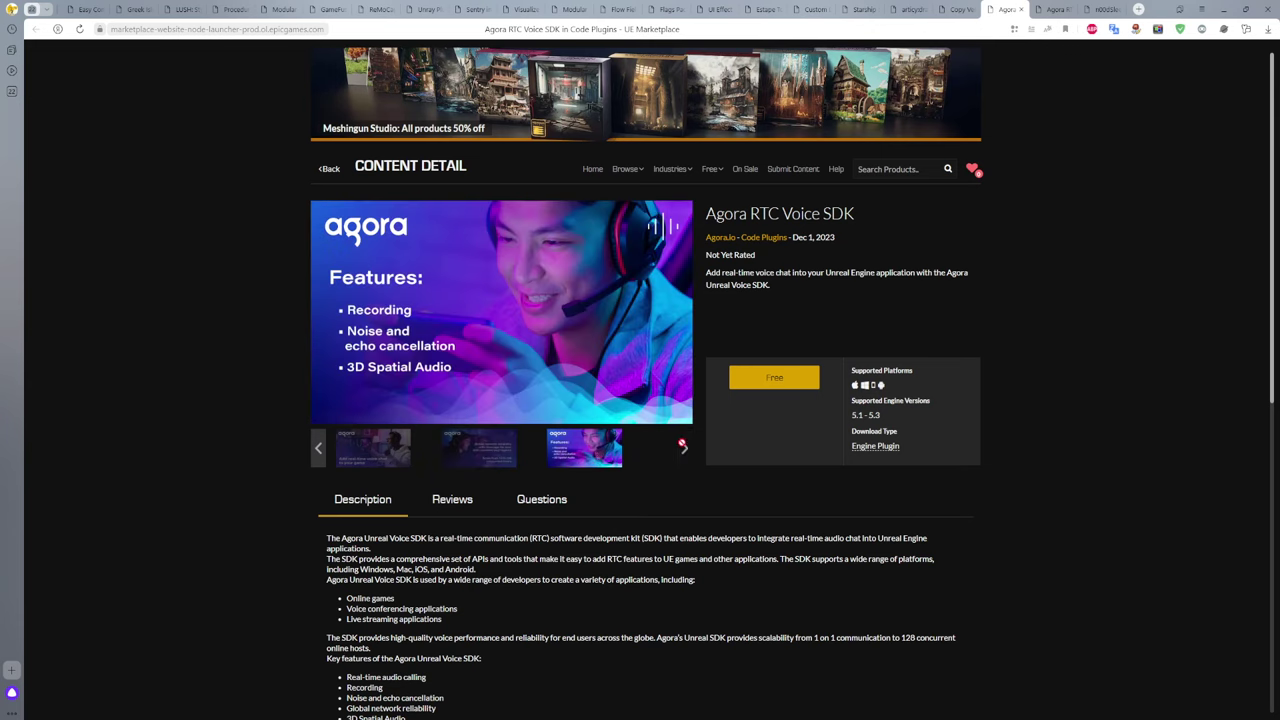
{"action": "left_click", "coordinate": [473, 459]}
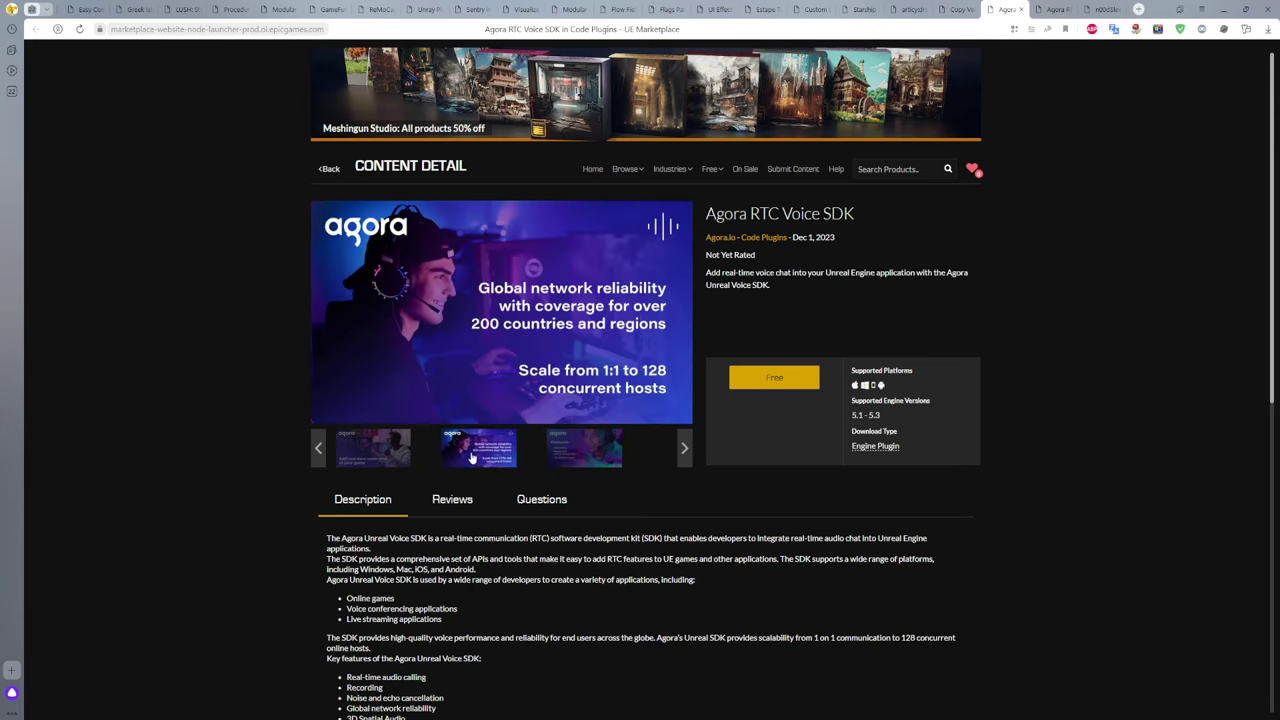
{"action": "left_click", "coordinate": [395, 452]}
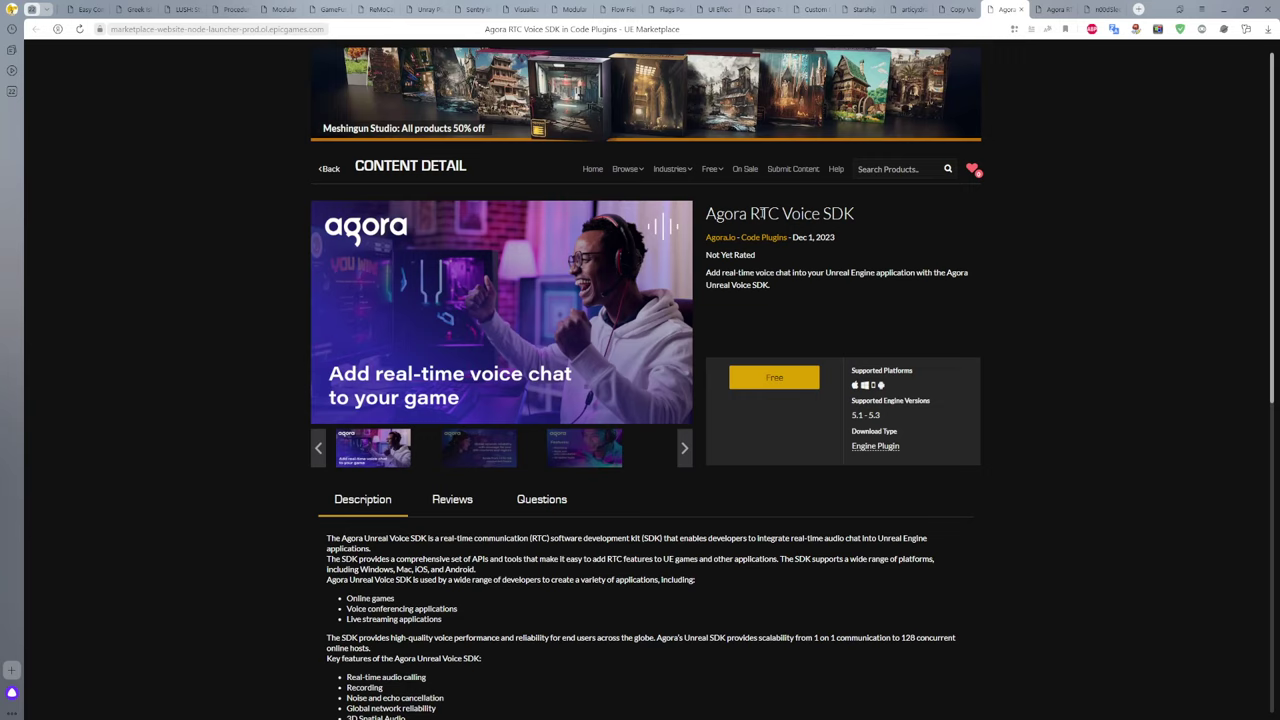
Step: Highlight 'Agora' in the product title, then move to the Agora RTC Video SDK page
{"action": "left_click_drag", "start_coordinate": [707, 213], "coordinate": [751, 211]}
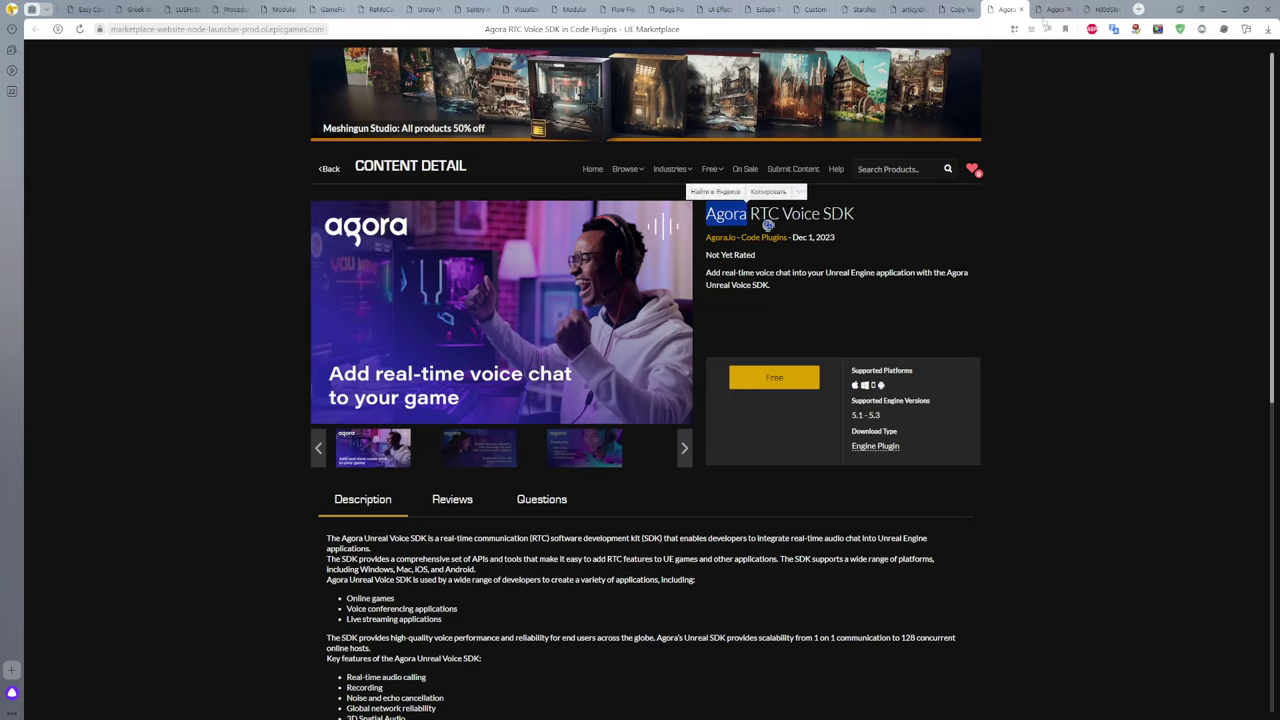
{"action": "left_click", "coordinate": [1060, 256]}
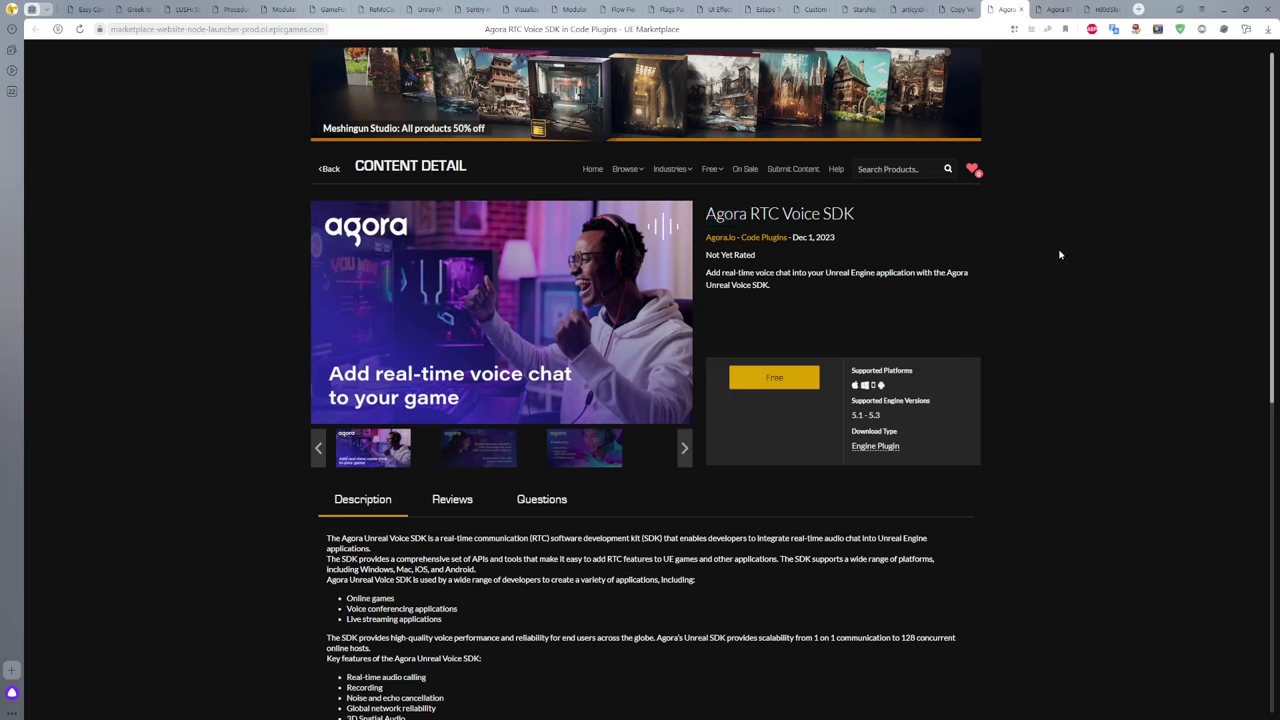
{"action": "left_click", "coordinate": [1058, 9]}
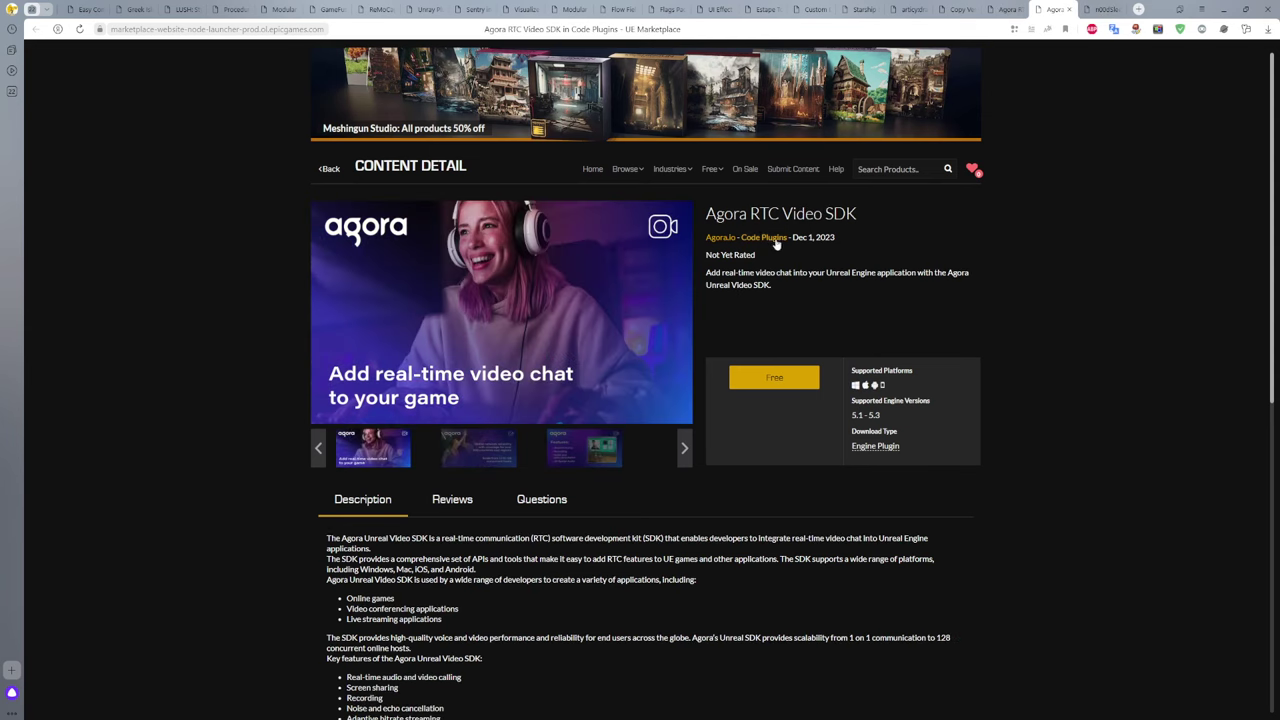
Step: Select 'Video SDK' in the title and view the main Agora product image full screen
{"action": "double_click", "coordinate": [800, 213]}
{"action": "left_click_drag", "start_coordinate": [812, 213], "coordinate": [873, 209]}
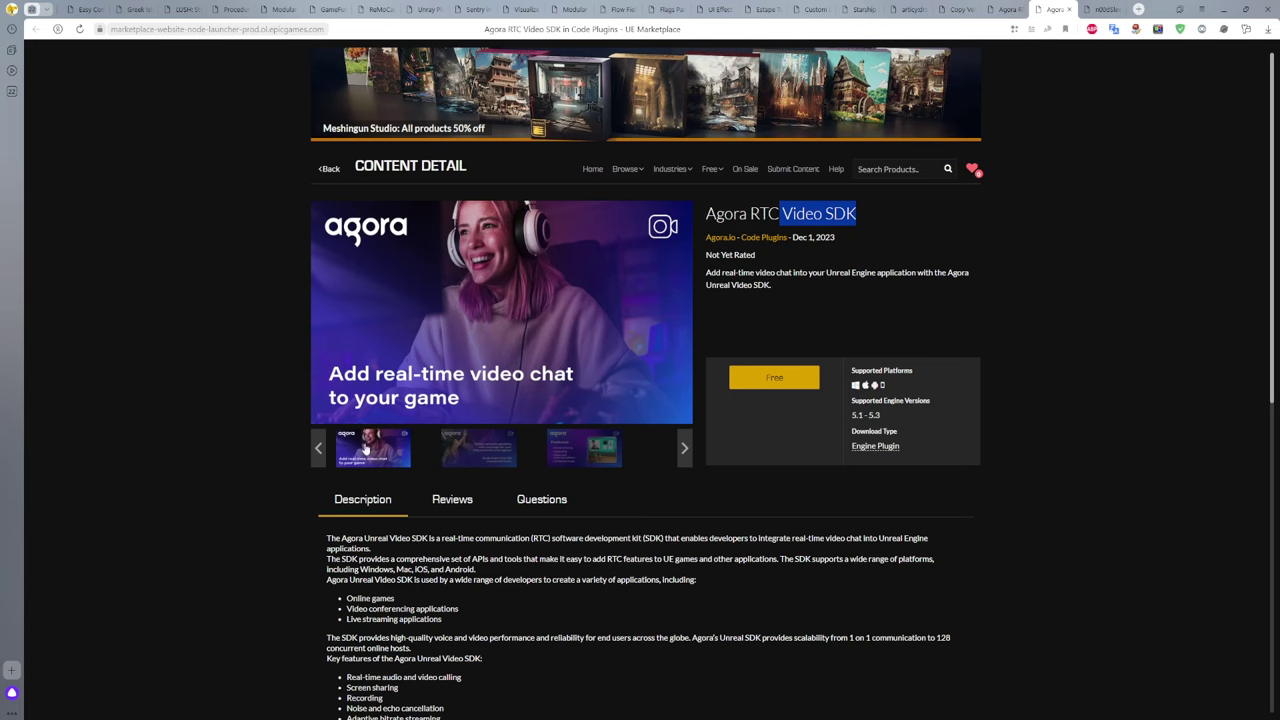
{"action": "left_click", "coordinate": [502, 310]}
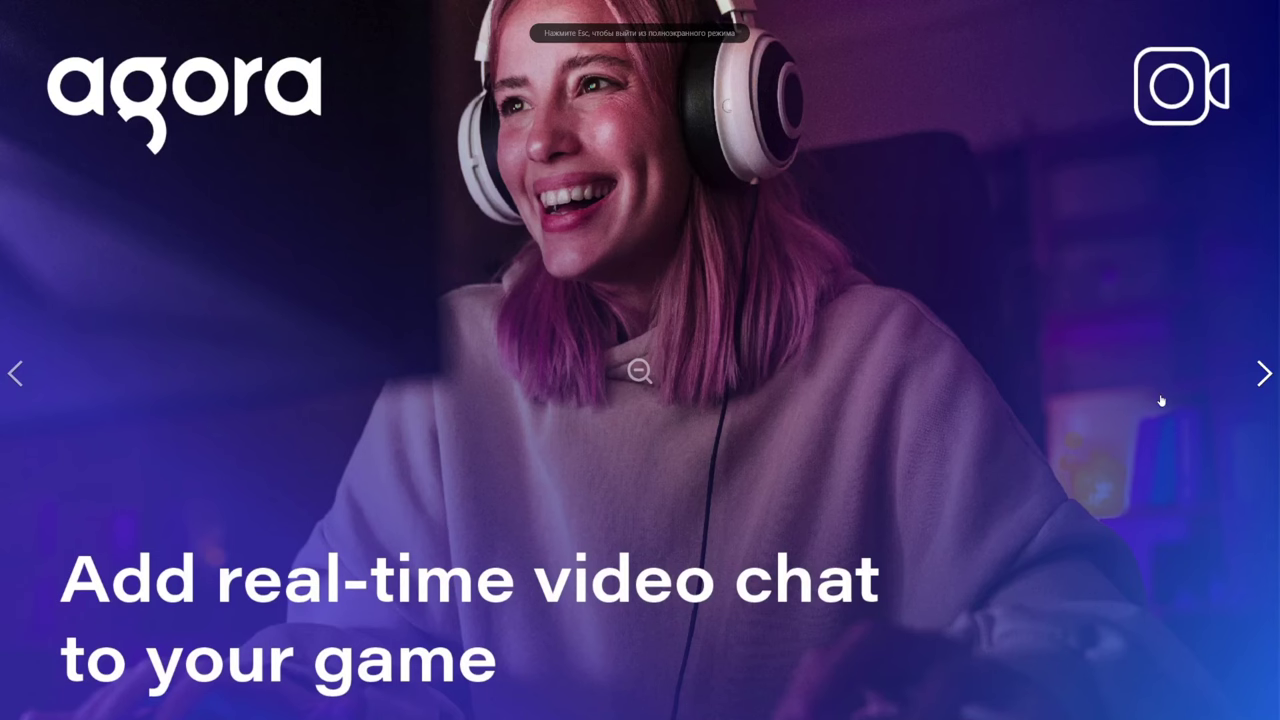
{"action": "key", "text": "Escape"}
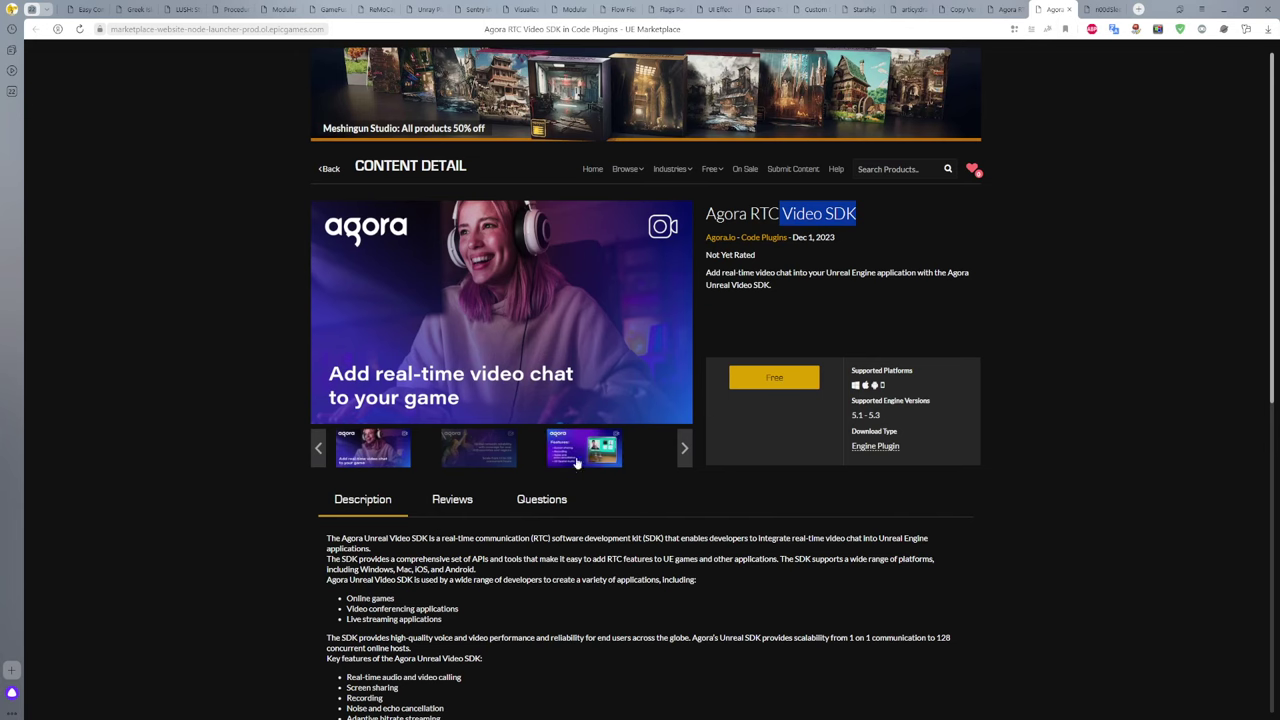
Step: View the Features gallery slide full screen, close it, and go to the n00dSleeper 2.0 page
{"action": "left_click", "coordinate": [584, 448]}
{"action": "left_click", "coordinate": [590, 316]}
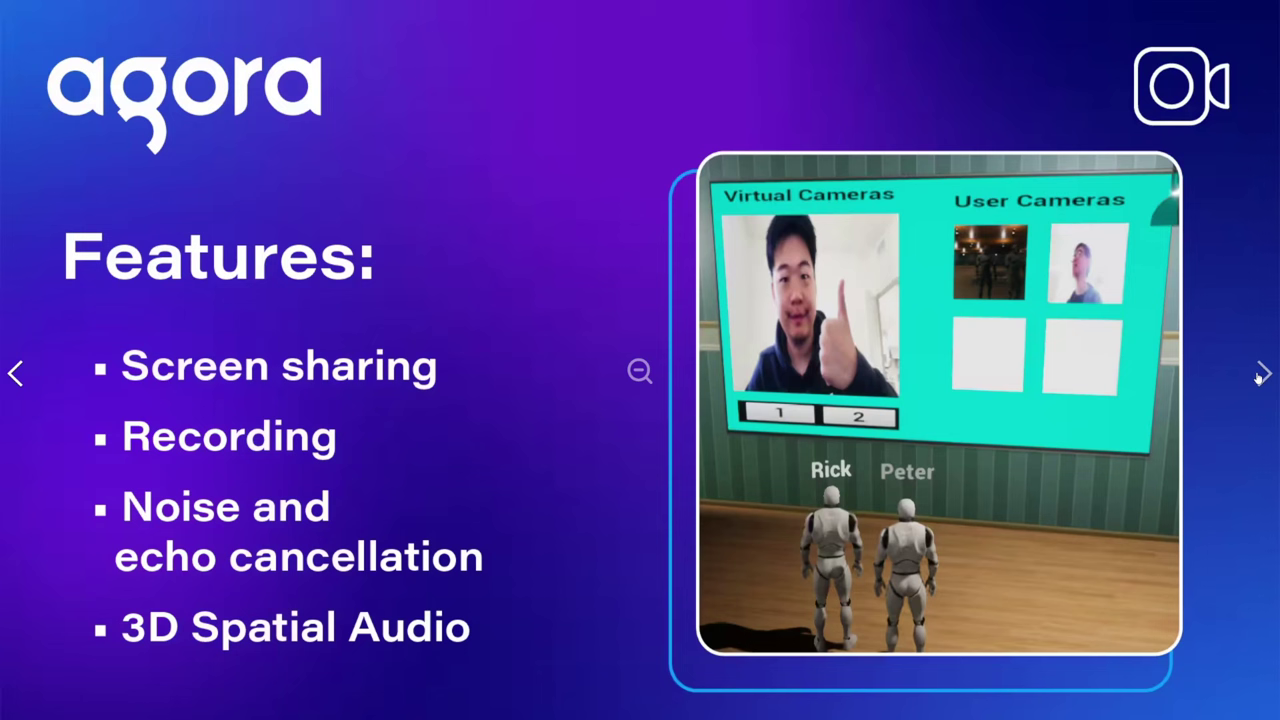
{"action": "left_click", "coordinate": [1257, 373]}
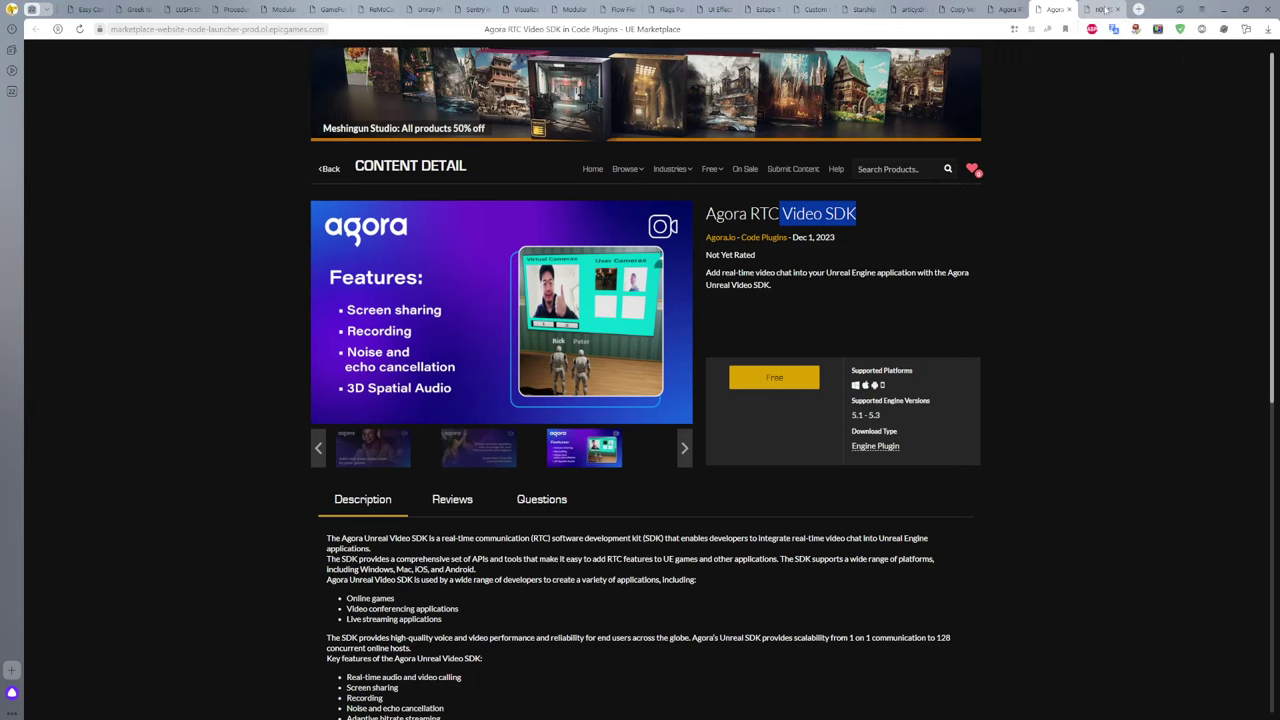
{"action": "left_click", "coordinate": [1104, 10]}
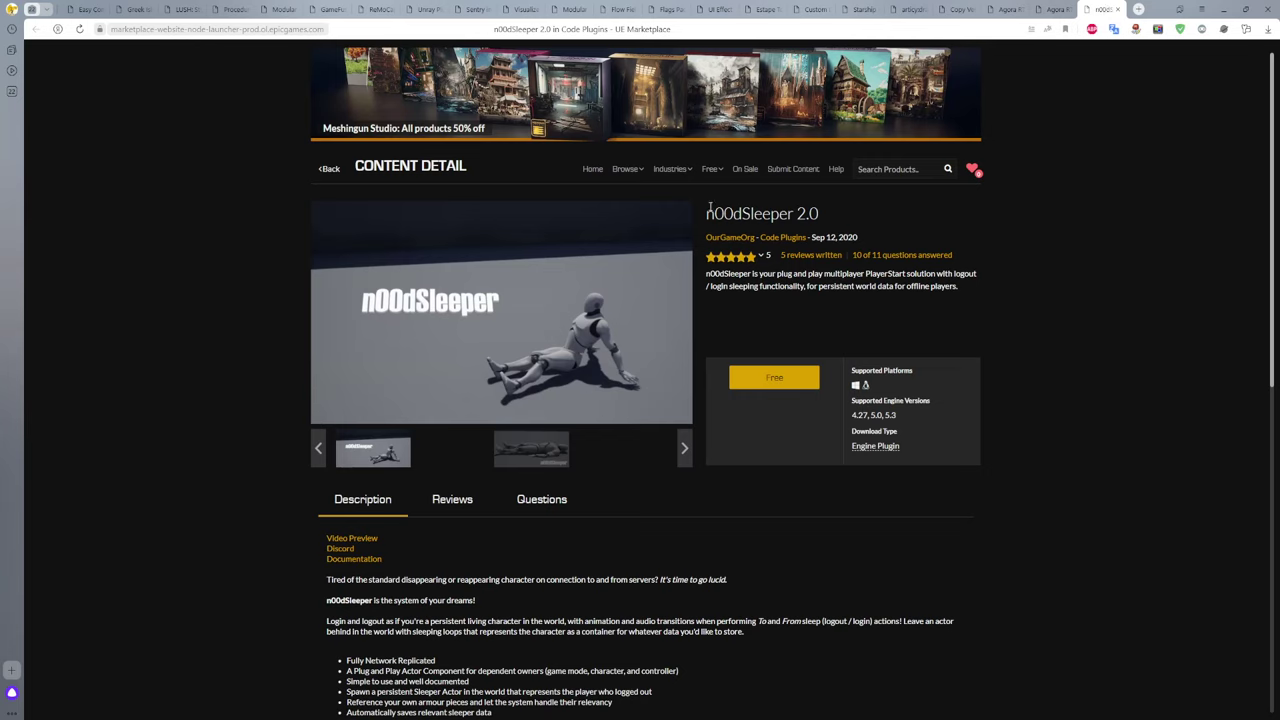
Step: Advance the n00dSleeper 2.0 full-screen gallery to the second image, the mannequin lying flat
{"action": "left_click_drag", "start_coordinate": [707, 212], "coordinate": [847, 217]}
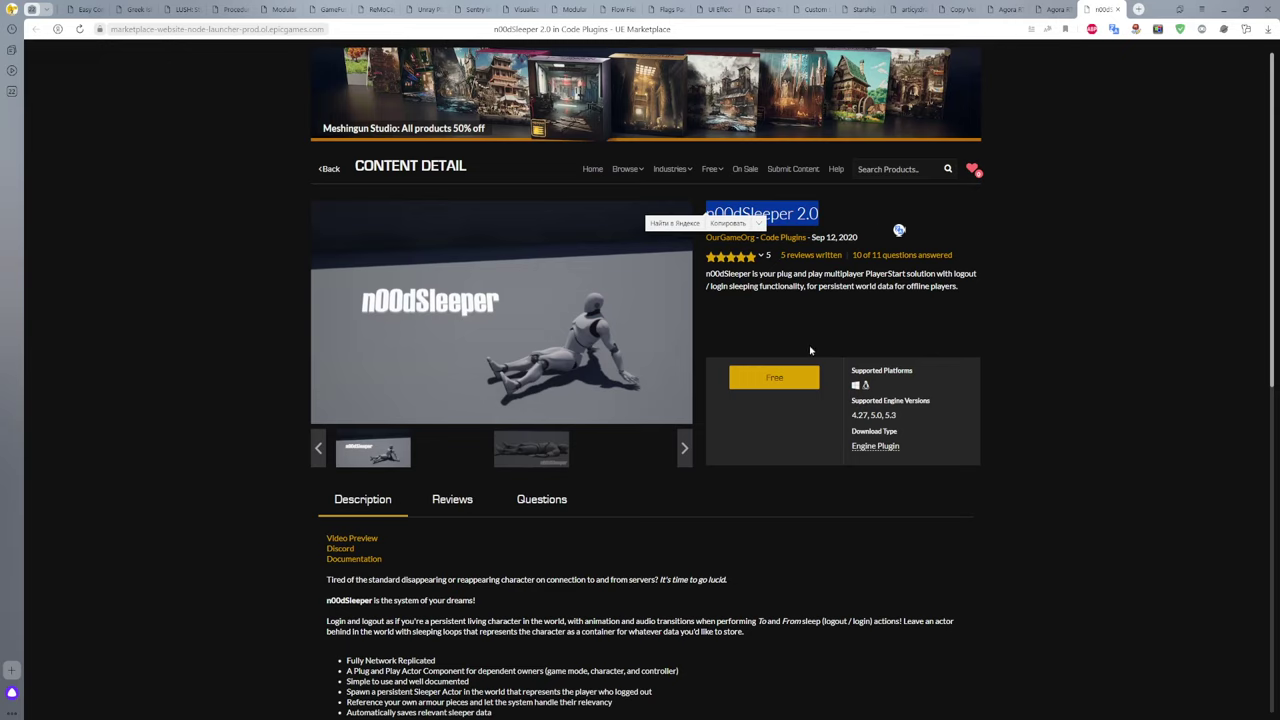
{"action": "left_click", "coordinate": [898, 229]}
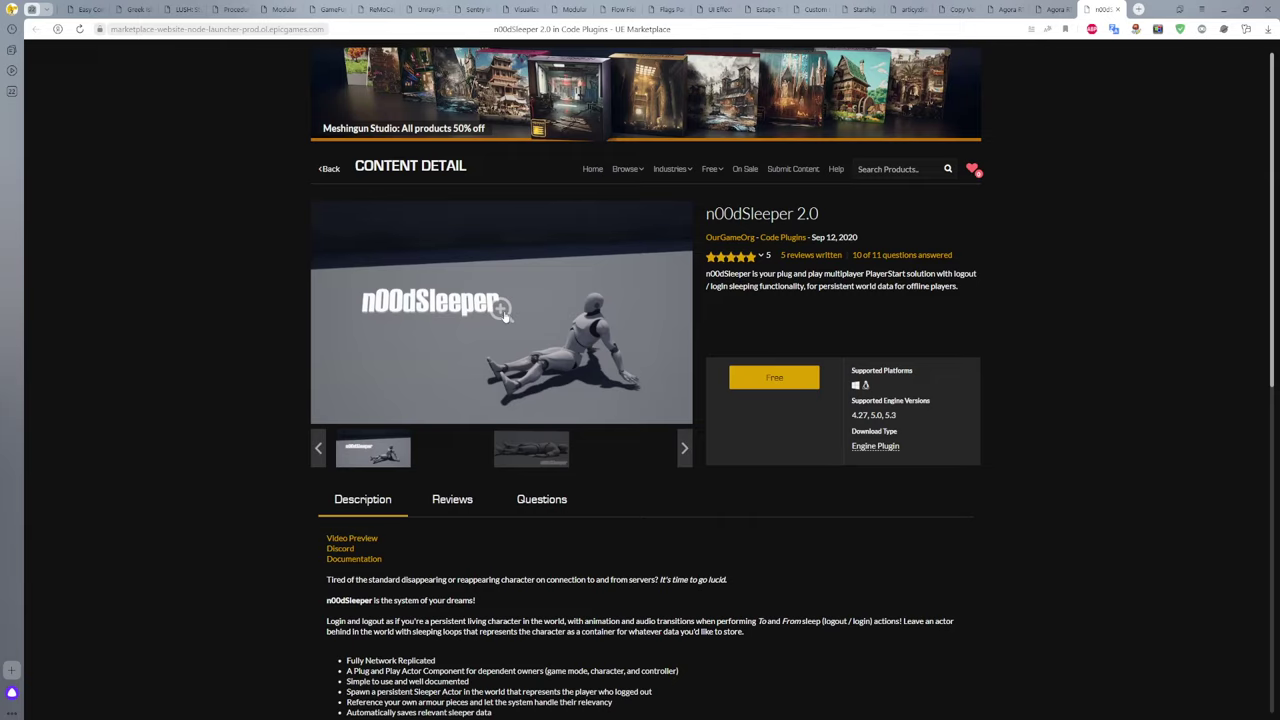
{"action": "left_click", "coordinate": [503, 313]}
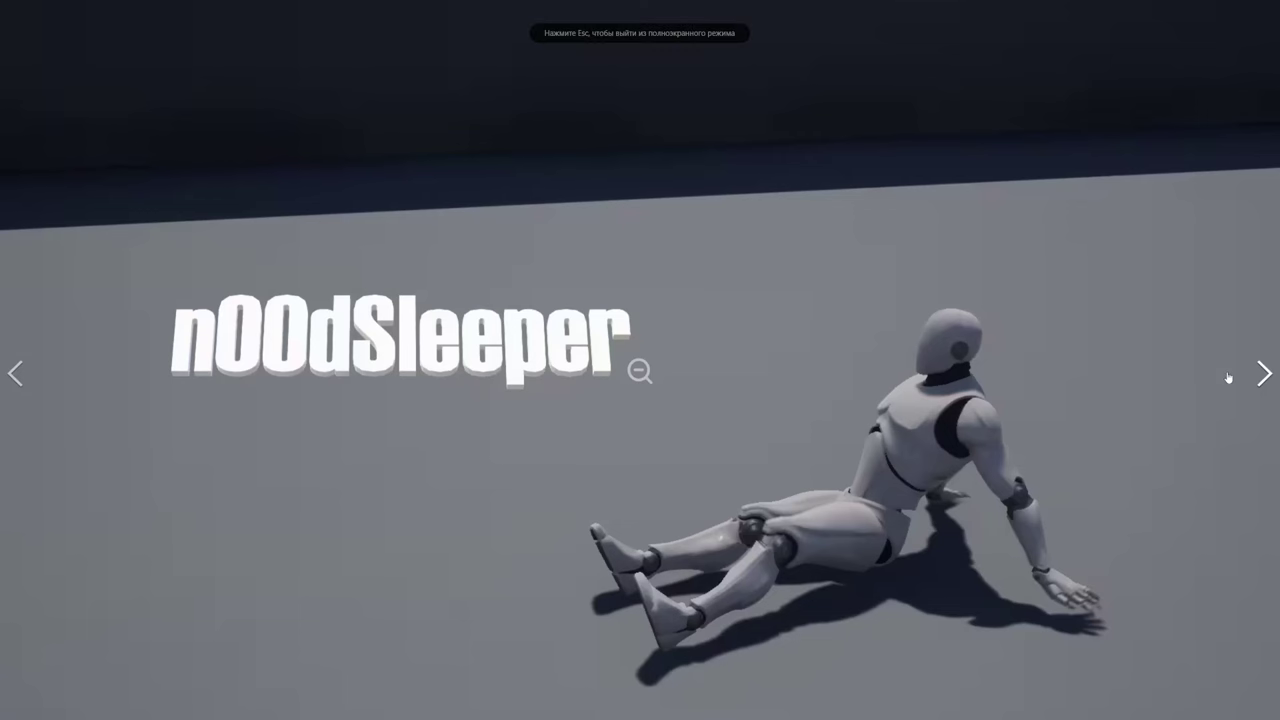
{"action": "left_click", "coordinate": [1260, 372]}
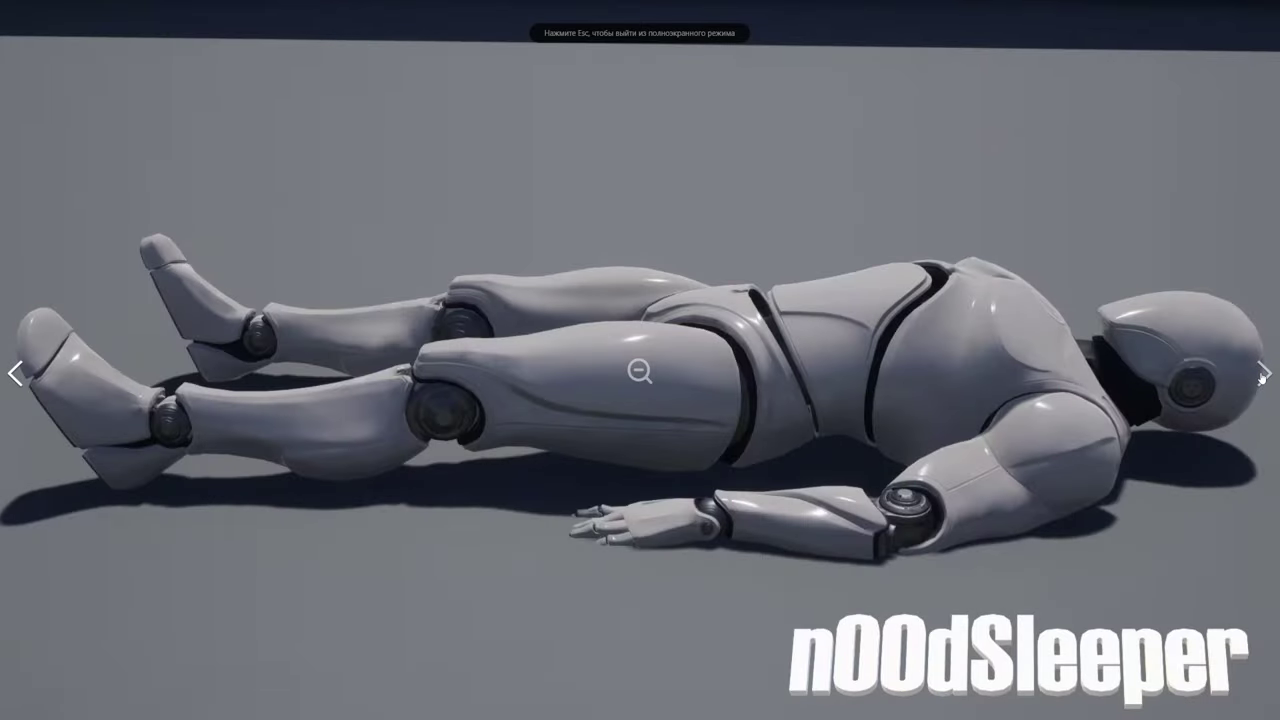
Step: Close the full-screen viewer, select the page address, and move to the Easy Combo Buffering page
{"action": "key", "text": "Escape"}
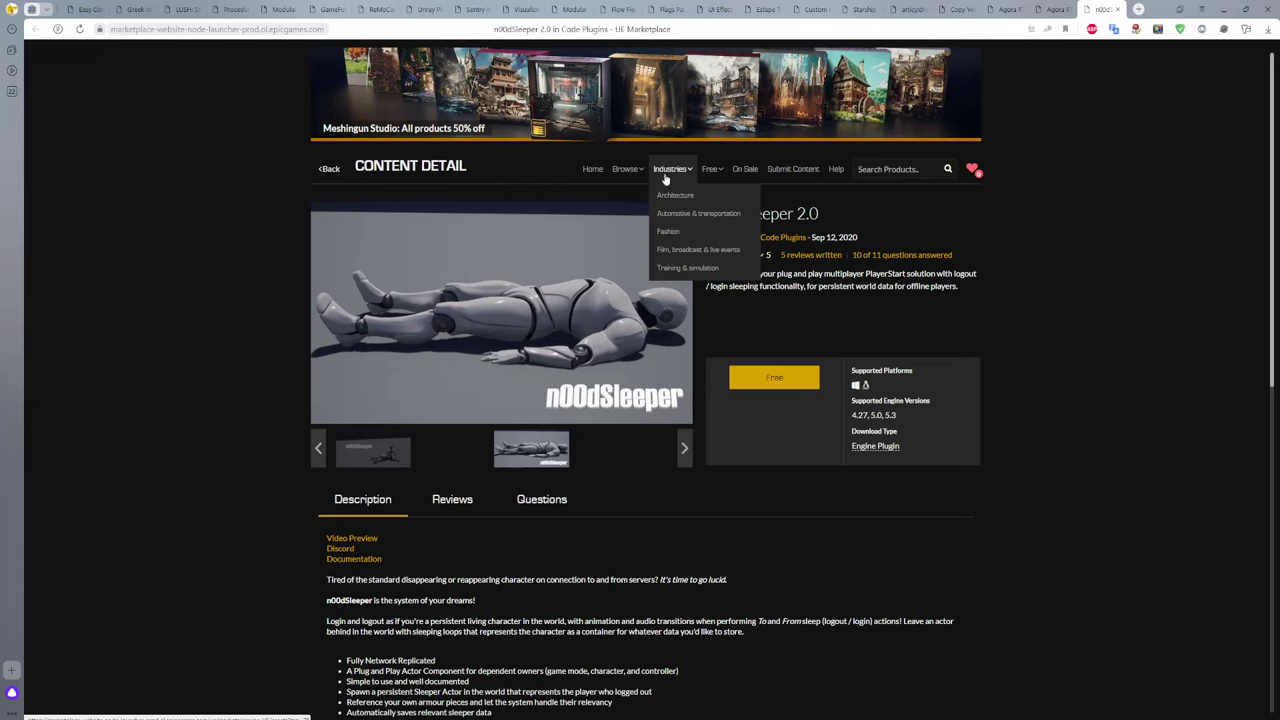
{"action": "left_click", "coordinate": [130, 30]}
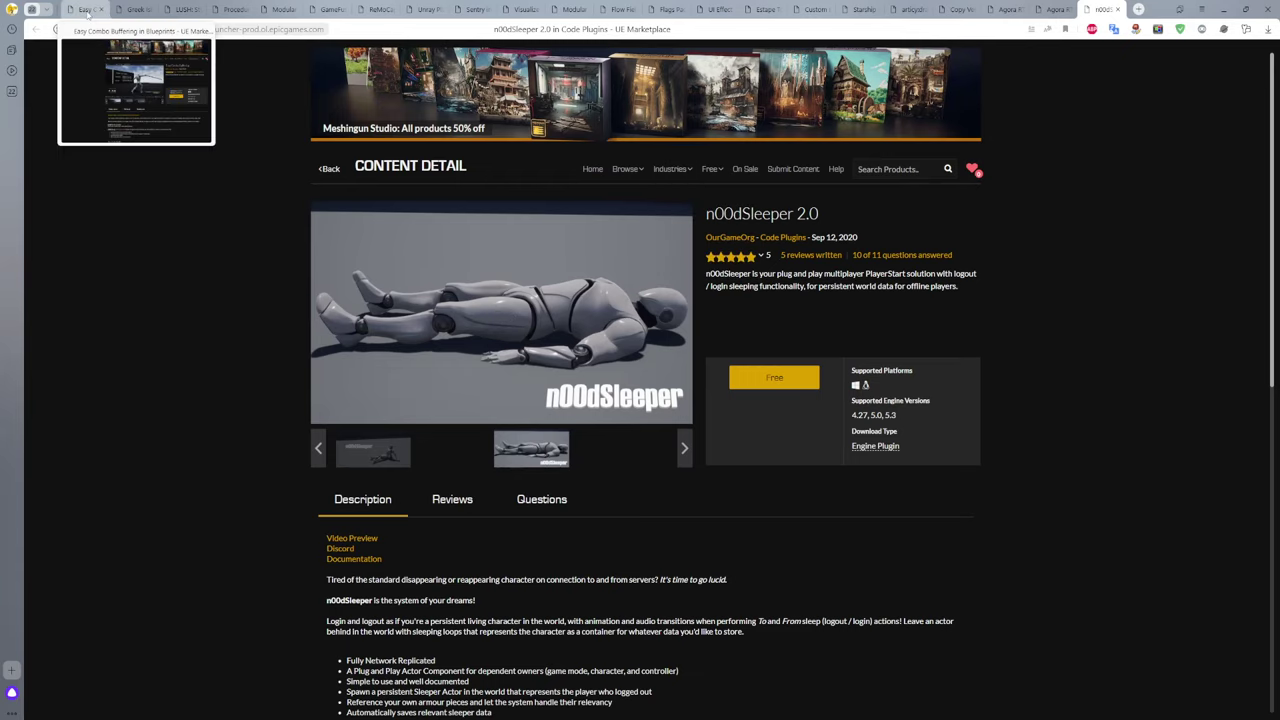
{"action": "left_click", "coordinate": [87, 10]}
Step: Look over the Greek Island, LUSH, Procedural NPC Crowds V2 and Modular Victorian House pages, ending on Greek Island
{"action": "left_click", "coordinate": [133, 10]}
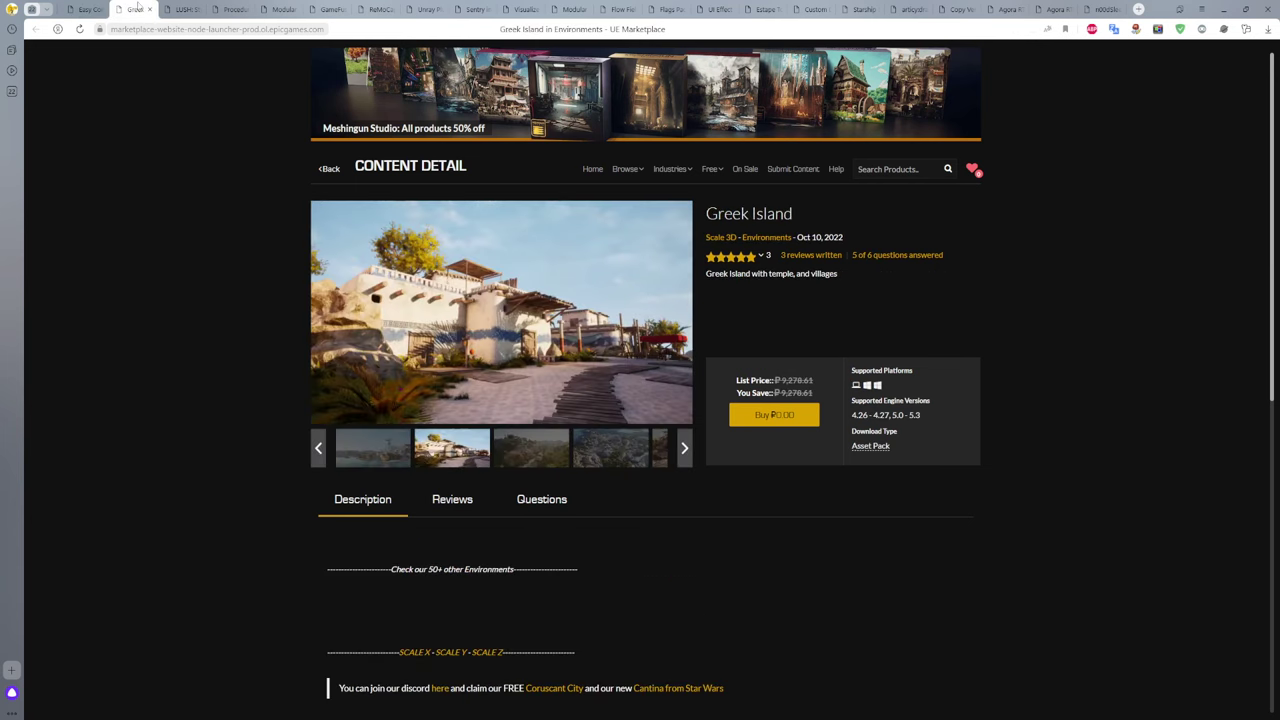
{"action": "left_click", "coordinate": [184, 10]}
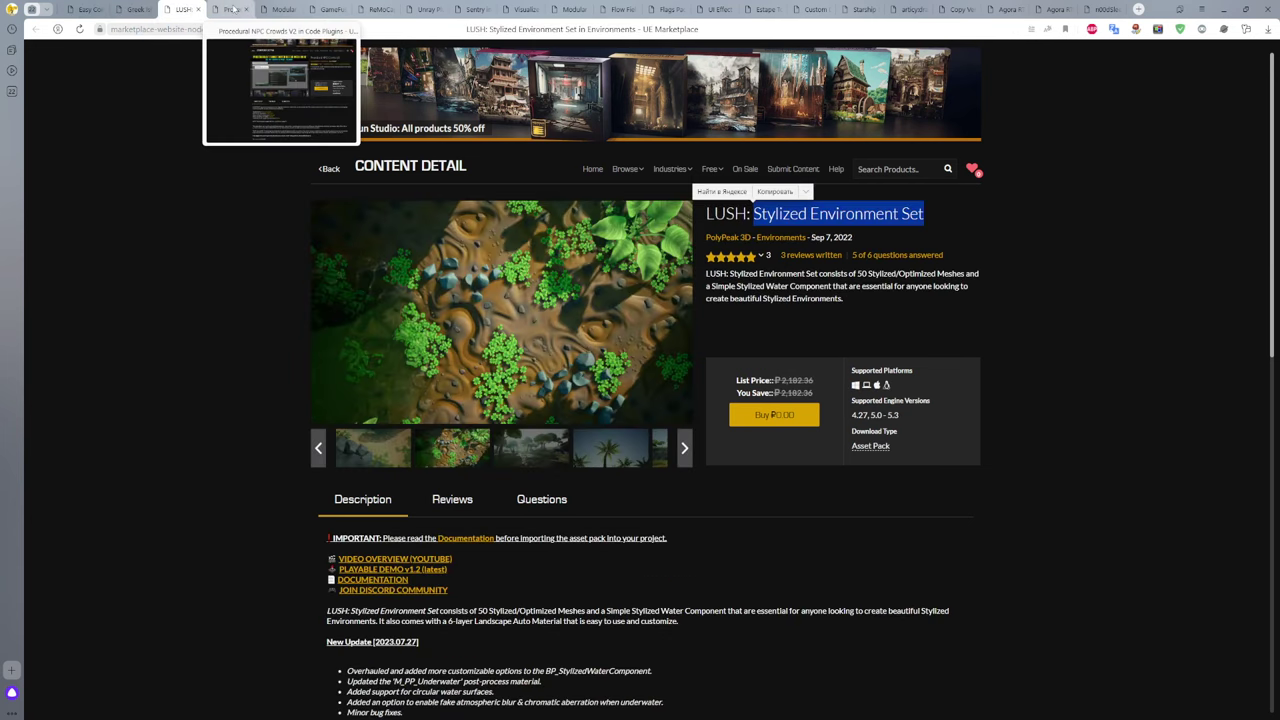
{"action": "left_click", "coordinate": [234, 9]}
{"action": "left_click", "coordinate": [280, 9]}
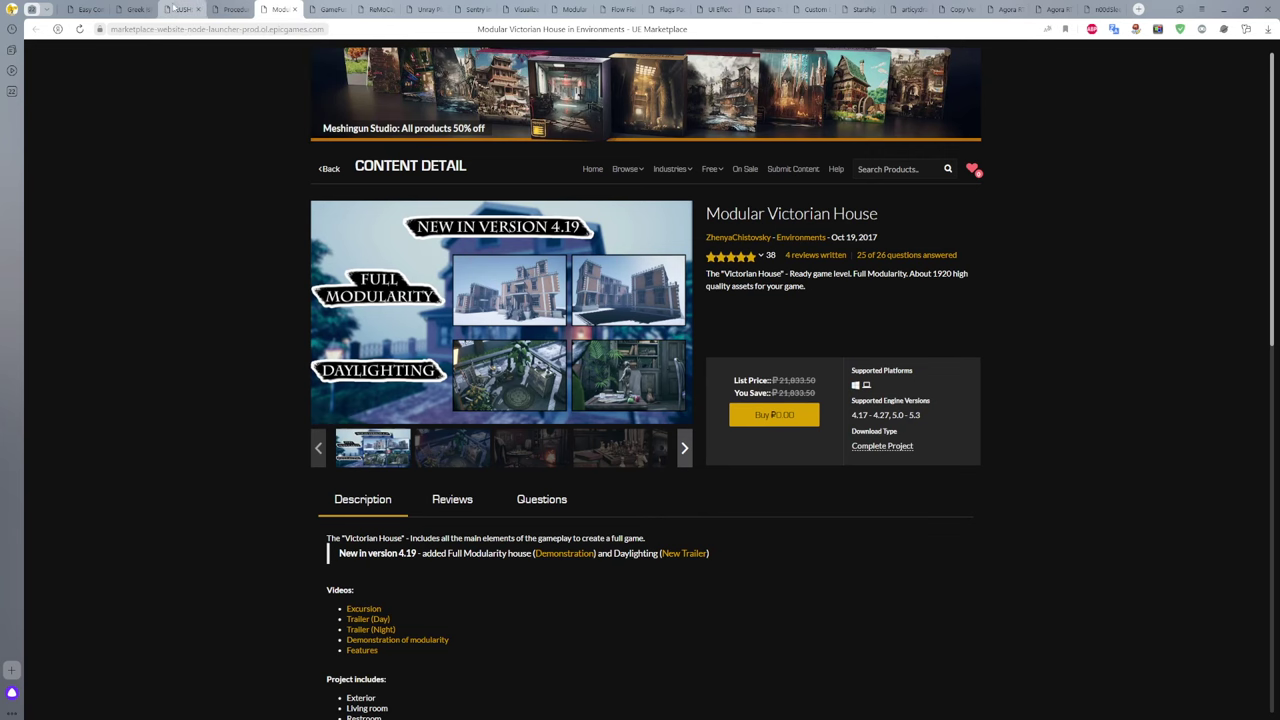
{"action": "left_click", "coordinate": [181, 9]}
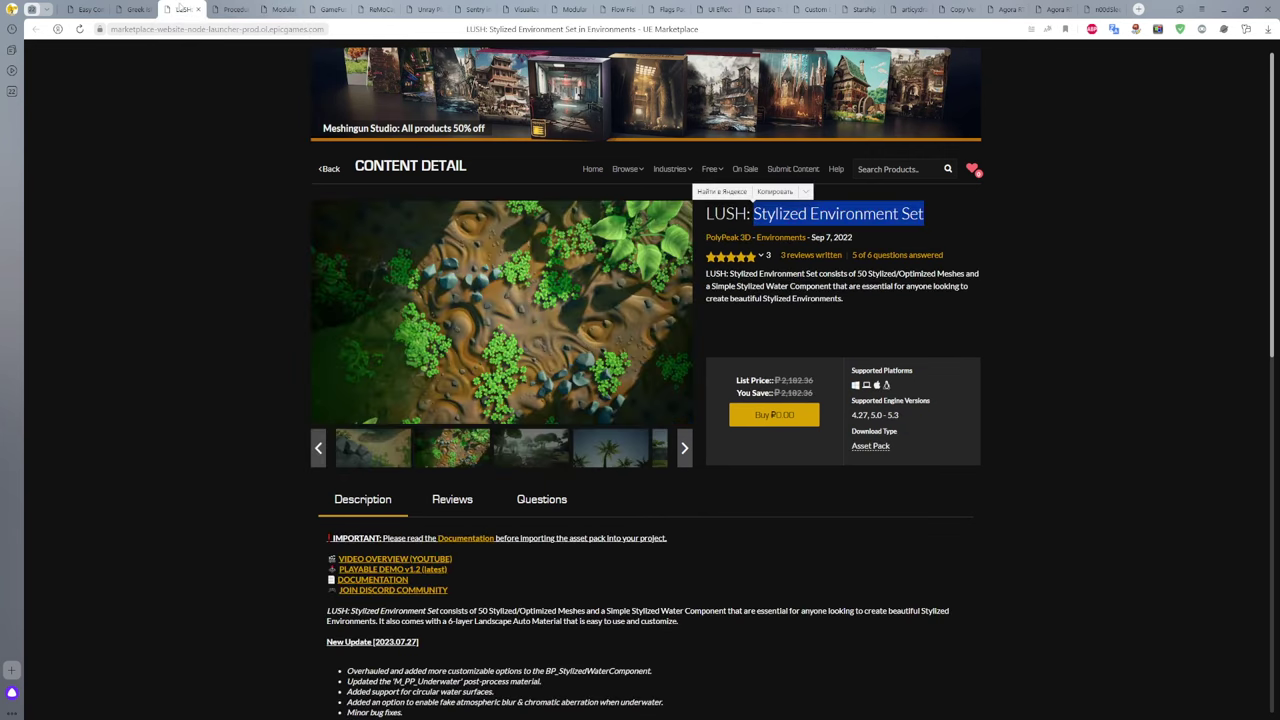
{"action": "left_click", "coordinate": [767, 332]}
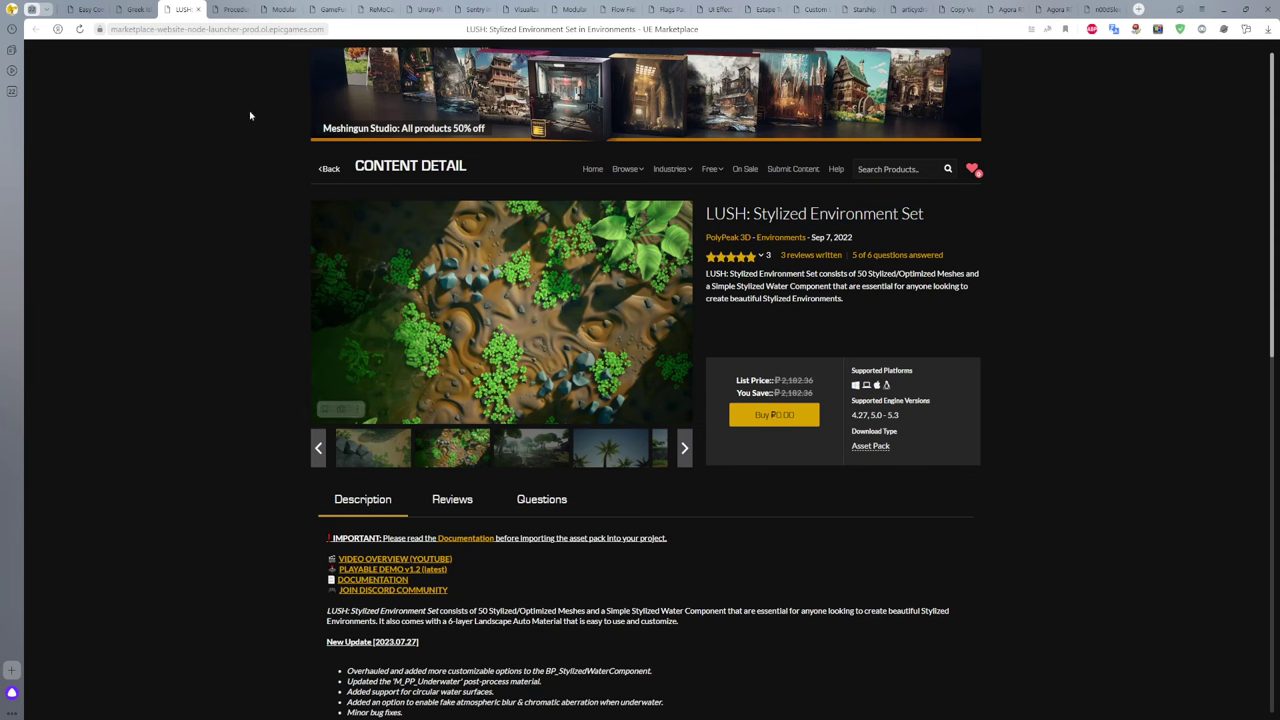
{"action": "left_click", "coordinate": [138, 10]}
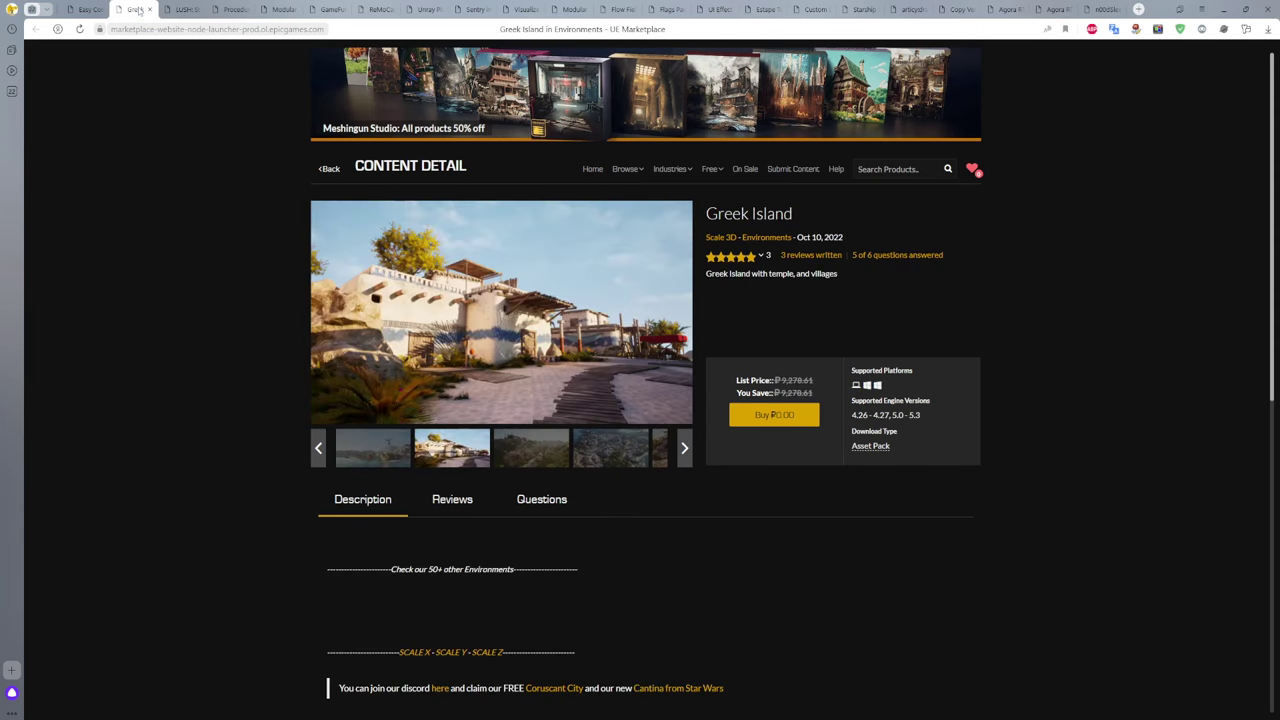